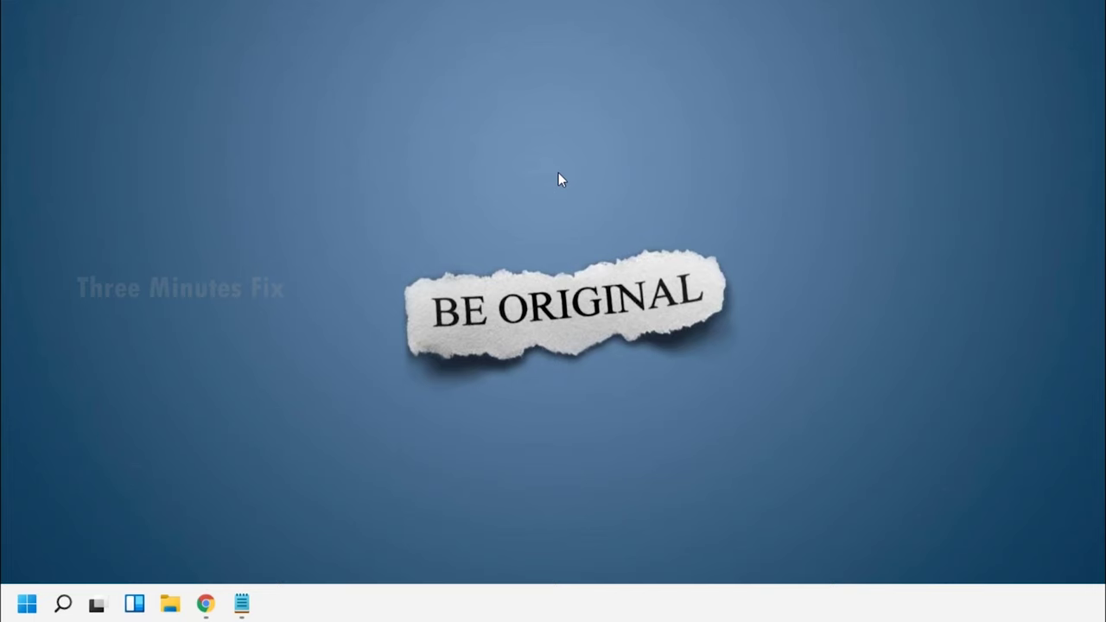
# - Search Google in Chrome for 'doo movie streaming app codecanyon'
pyautogui.click(205, 603)
pyautogui.click(422, 221)
pyautogui.write('doo movie streaming ap')
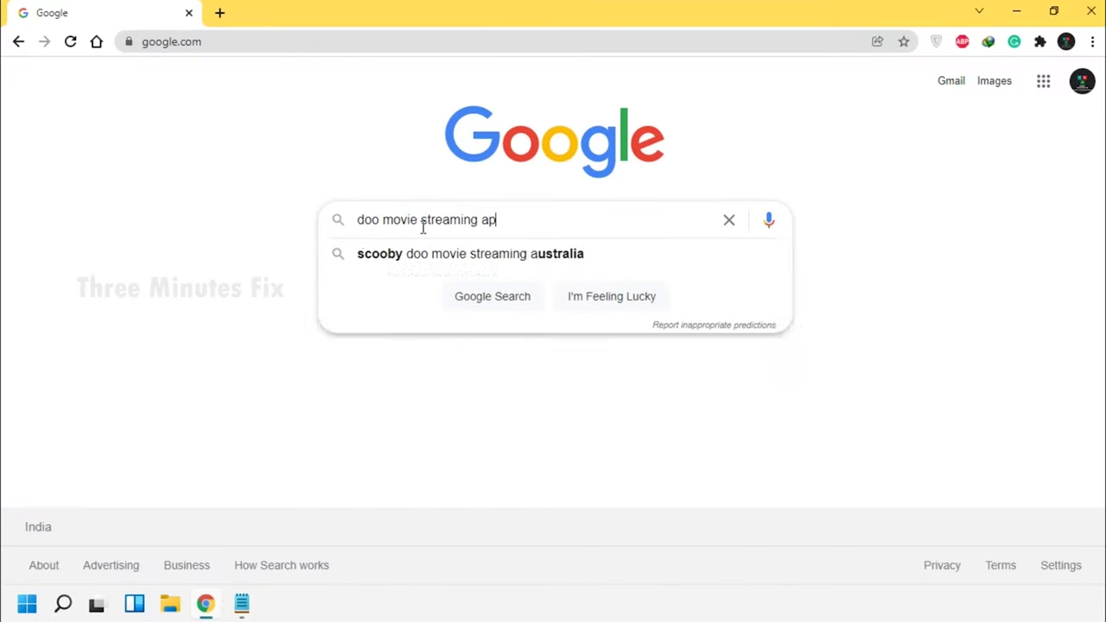
pyautogui.write('p codecanyon')
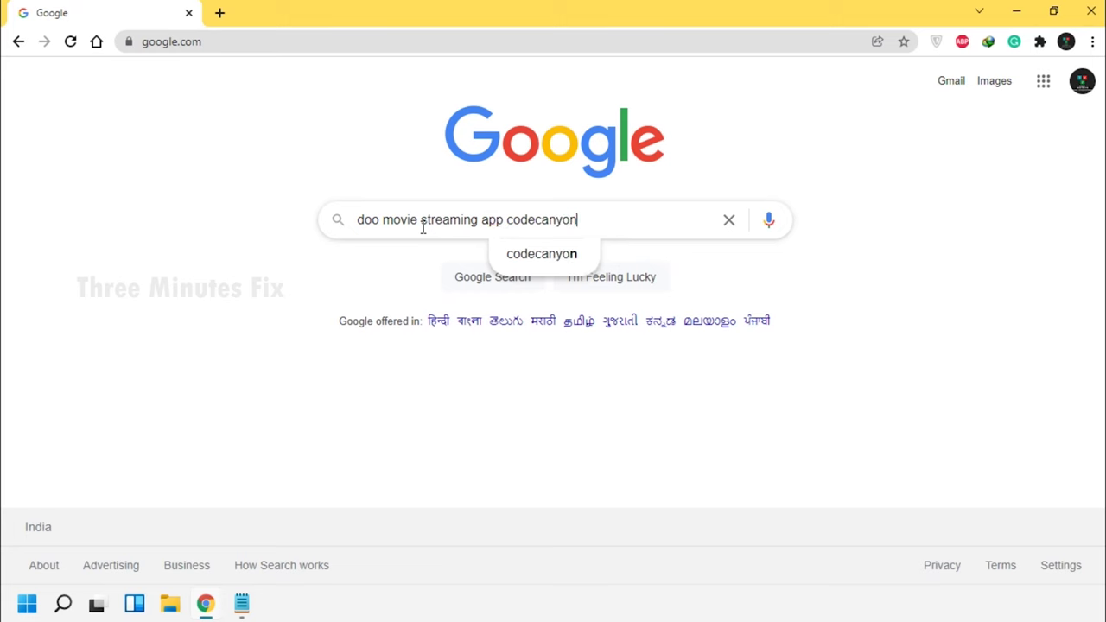
pyautogui.press('Return')
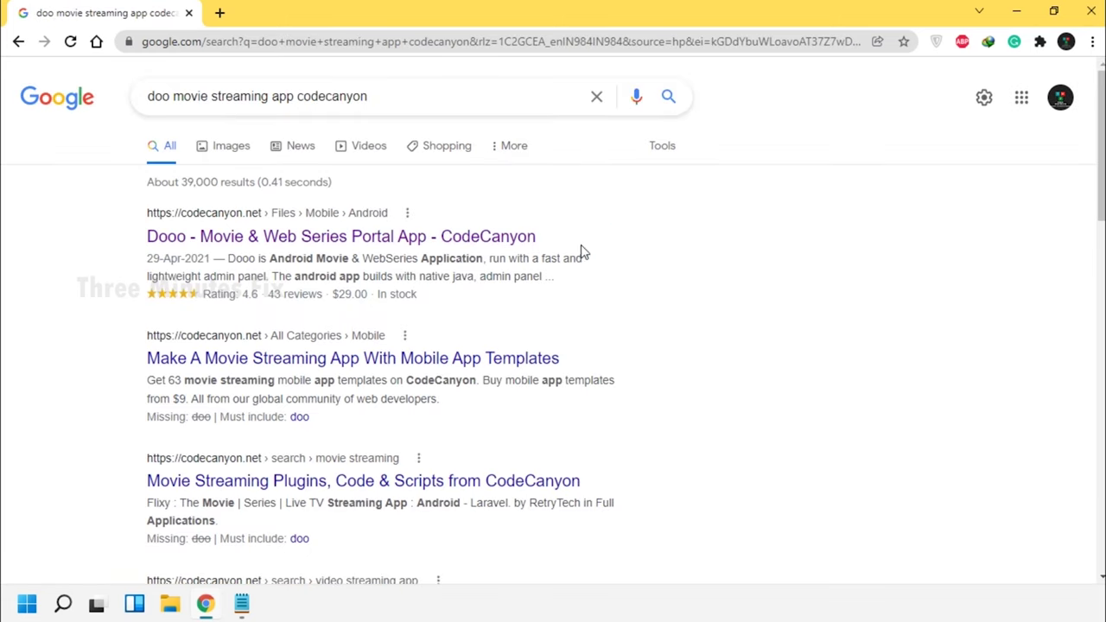
pyautogui.moveTo(627, 240); pyautogui.dragTo(138, 235)
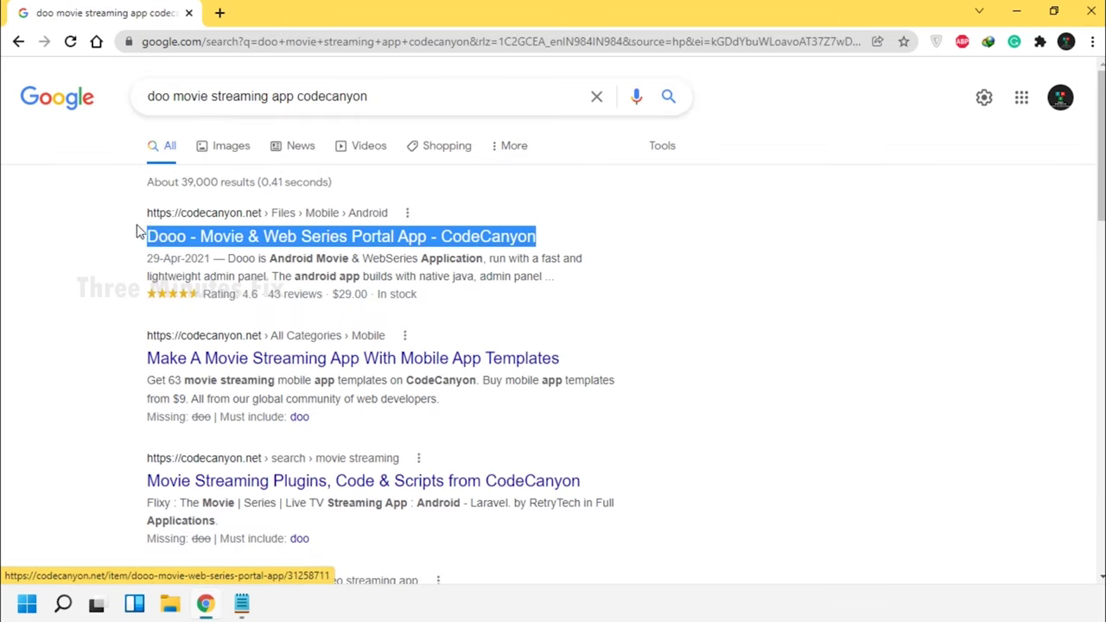
pyautogui.click(652, 231)
# - Review the Dooo - Movie & Web Series Portal App page and changelog, then add it to the cart
pyautogui.click(423, 237)
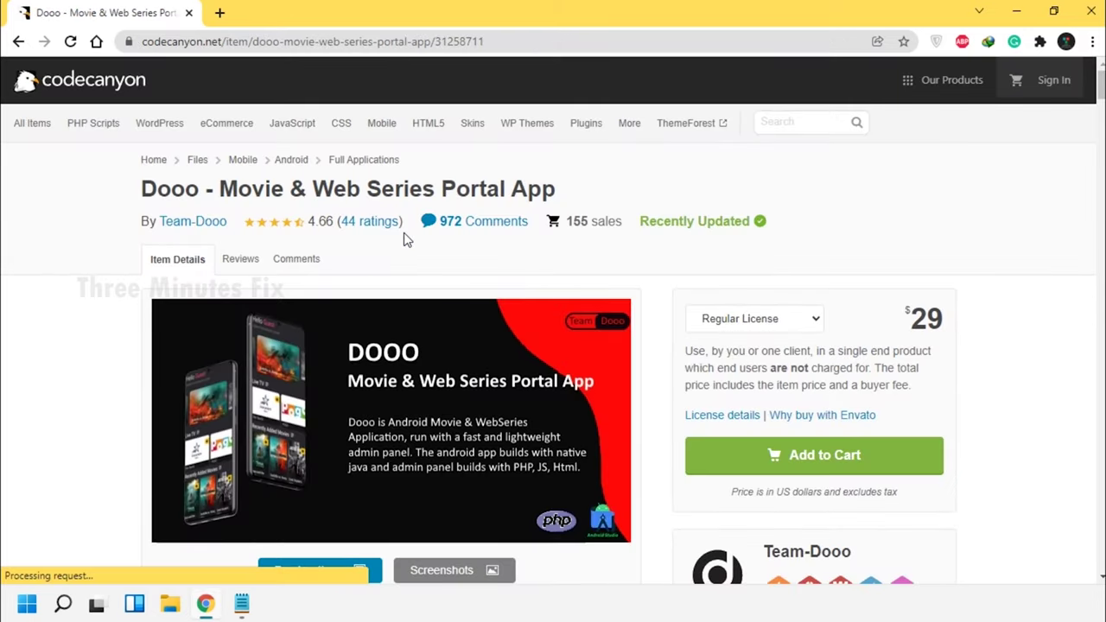
pyautogui.scroll(-10, 589, 320)
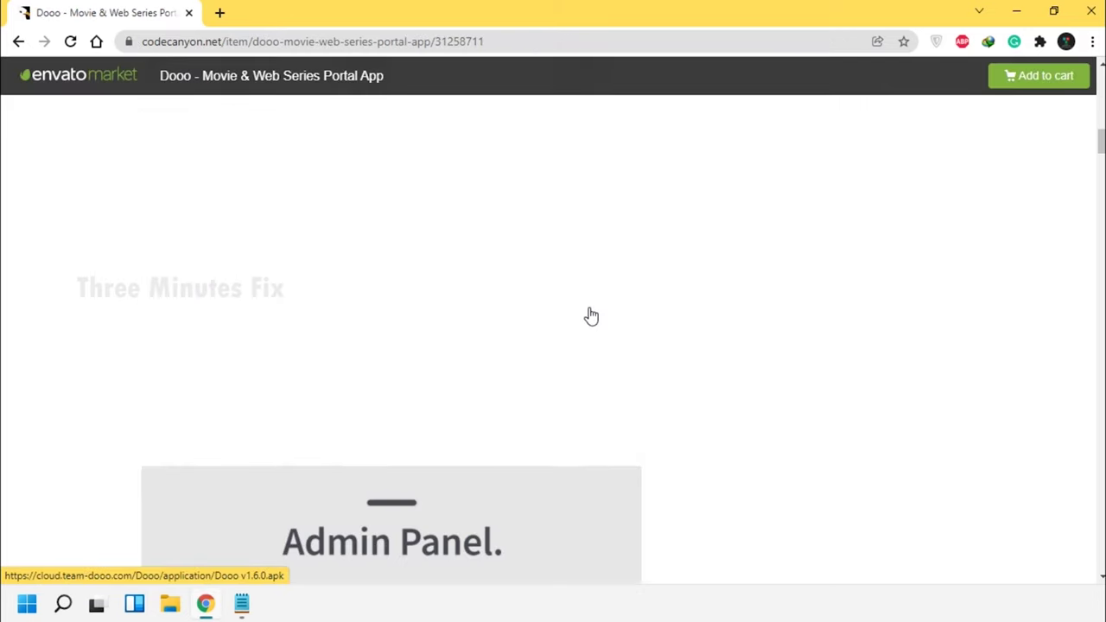
pyautogui.scroll(-10, 591, 313)
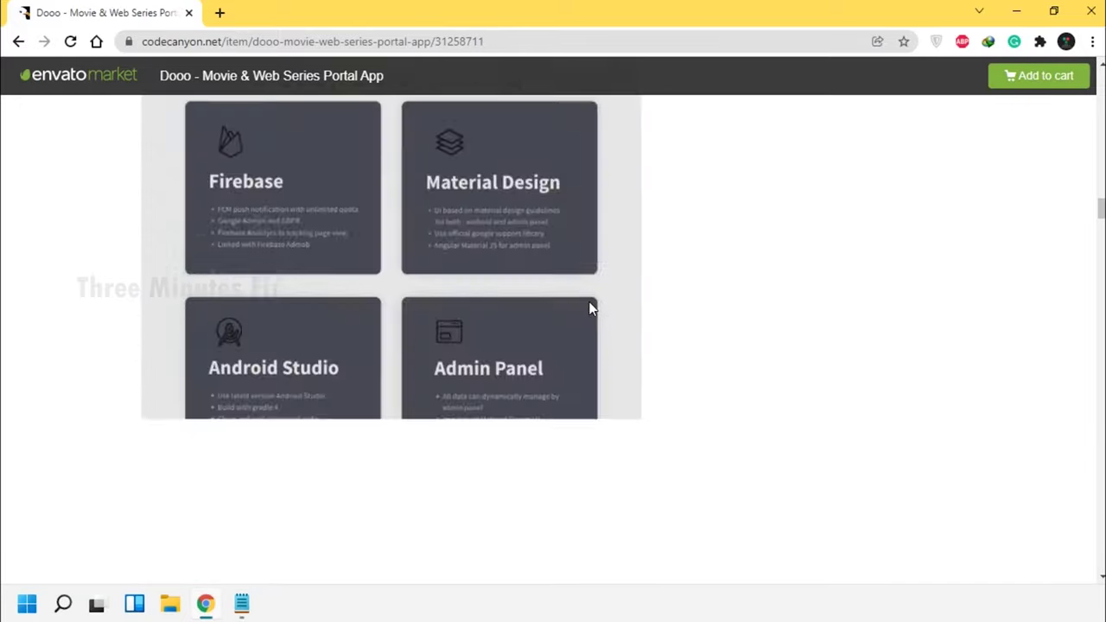
pyautogui.scroll(-10, 590, 310)
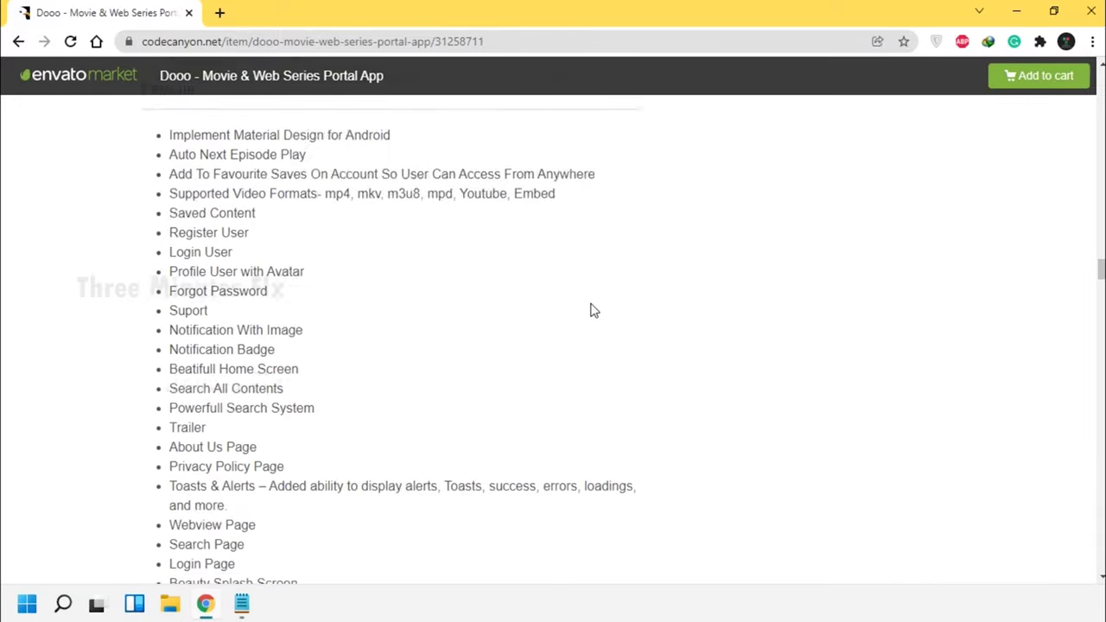
pyautogui.scroll(-15, 593, 310)
pyautogui.scroll(2, 592, 307)
pyautogui.scroll(3, 141, 274)
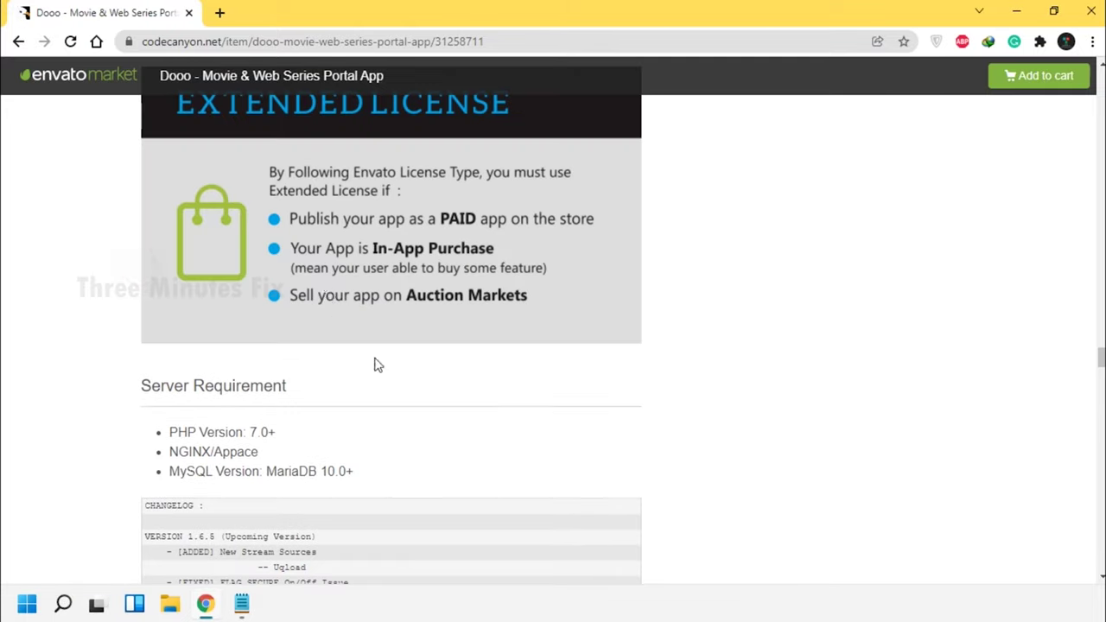
pyautogui.scroll(-5, 324, 285)
pyautogui.moveTo(144, 359); pyautogui.dragTo(499, 534)
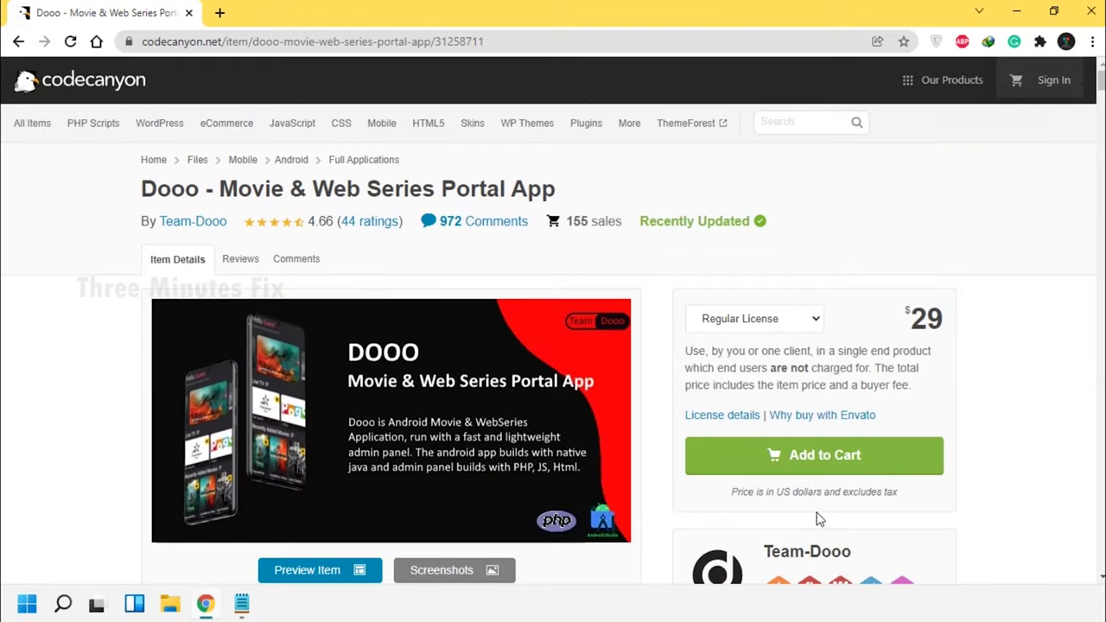
pyautogui.click(815, 457)
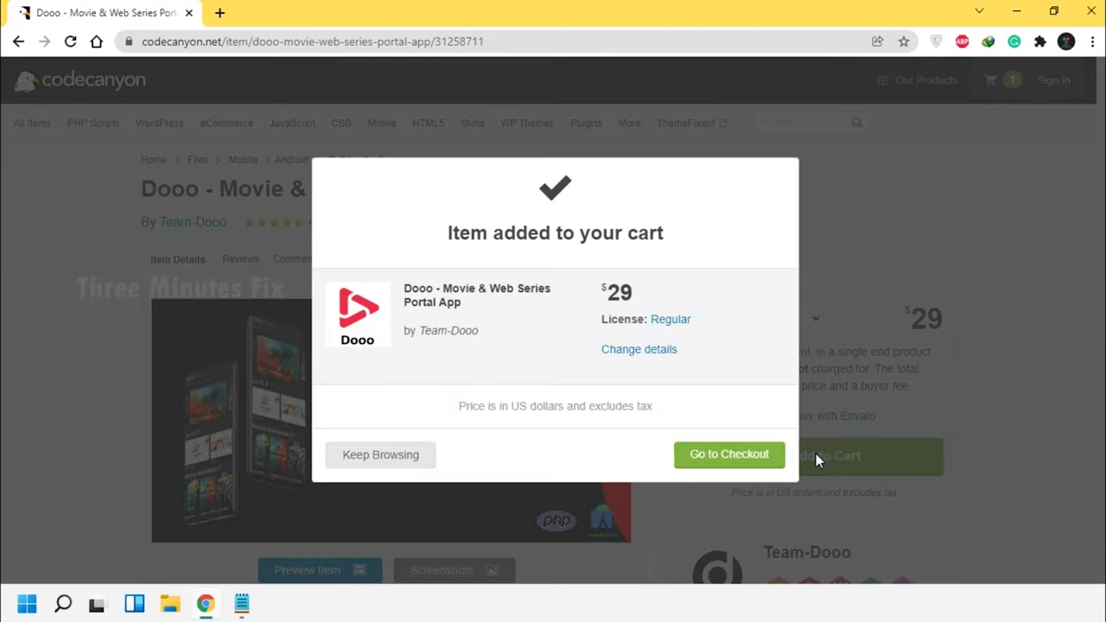
# - Dismiss the cart confirmation, sign in to Envato, and view the US$ 29 cart
pyautogui.click(949, 364)
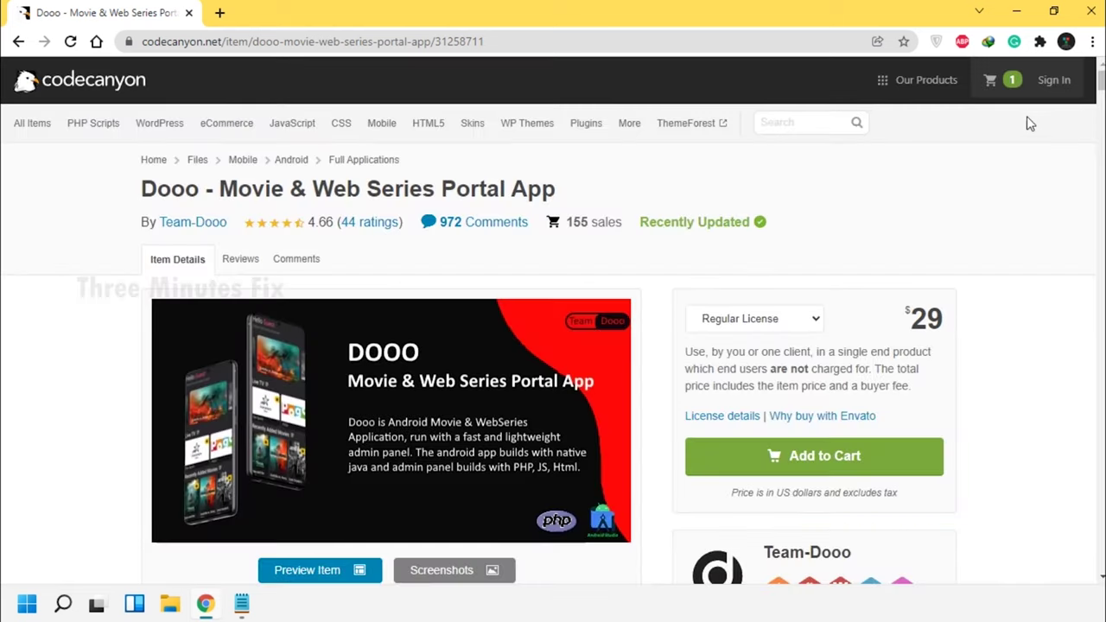
pyautogui.click(1050, 85)
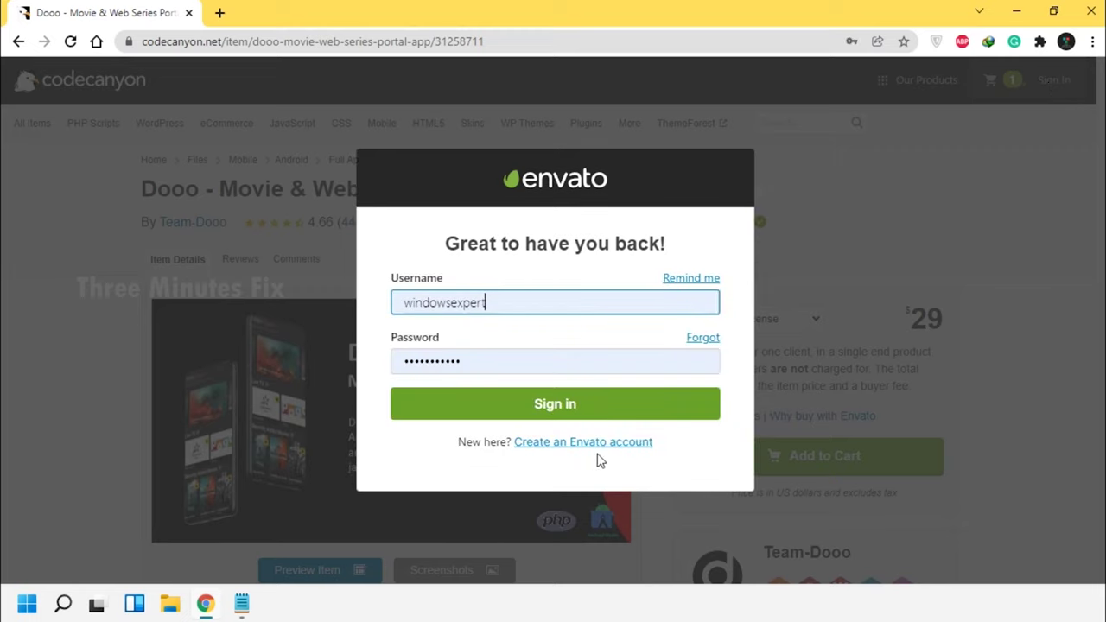
pyautogui.click(546, 404)
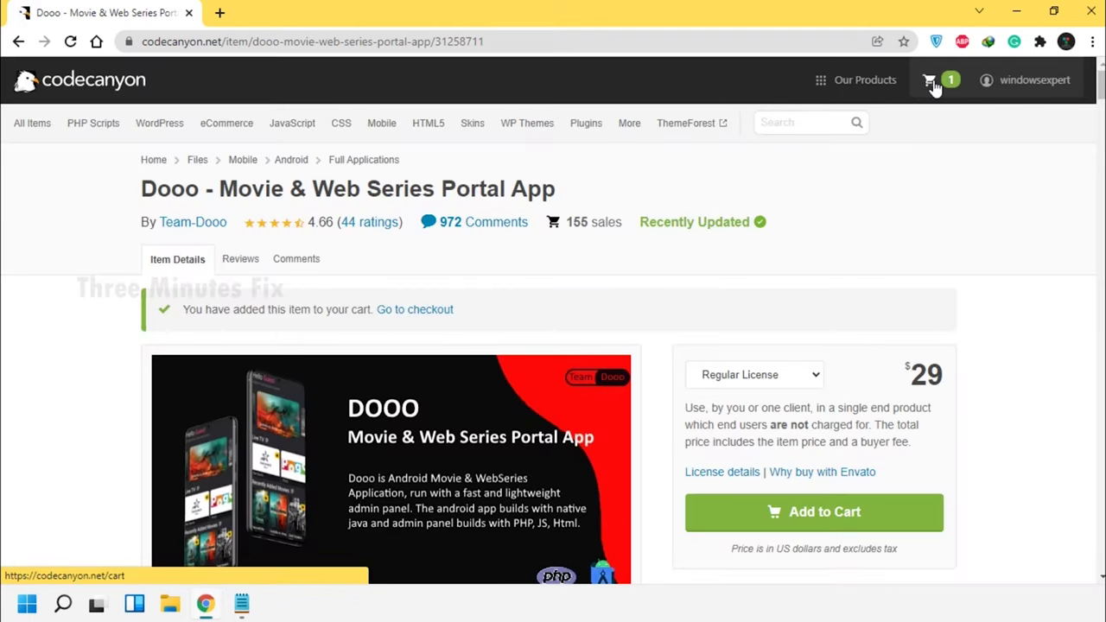
pyautogui.click(931, 82)
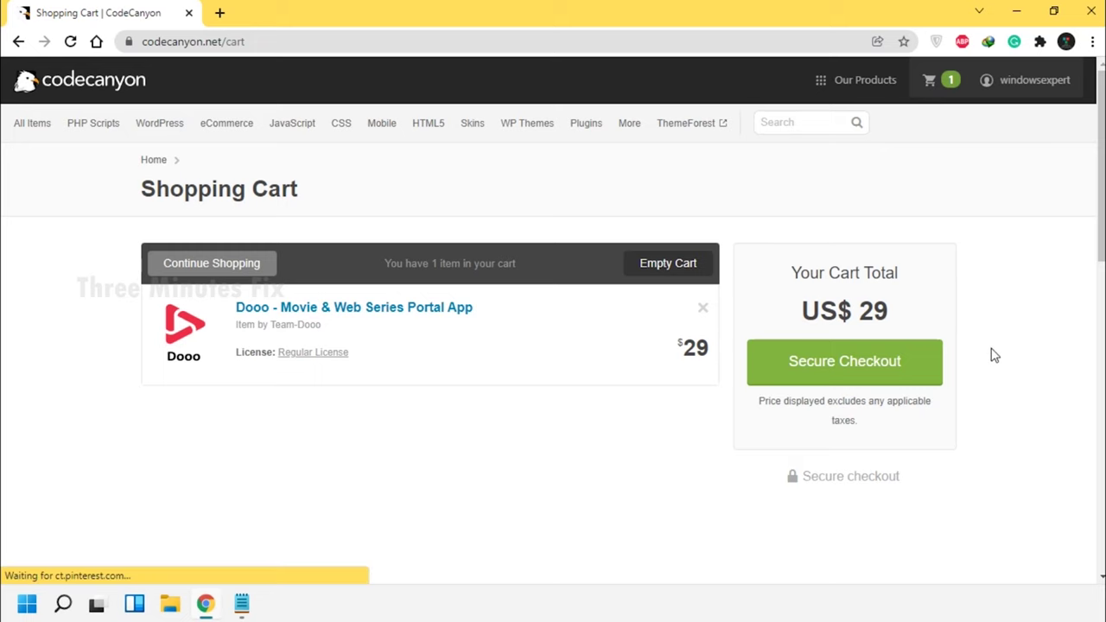
# - Compare Extended and Regular license prices, keep Regular, and go to secure checkout
pyautogui.click(321, 357)
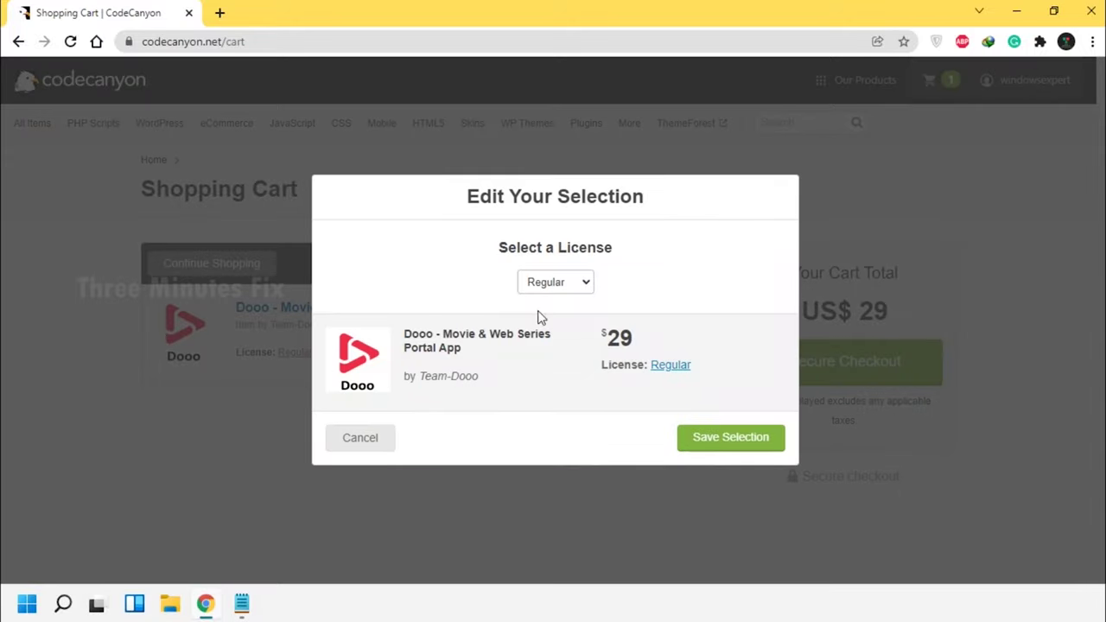
pyautogui.click(560, 285)
pyautogui.click(541, 314)
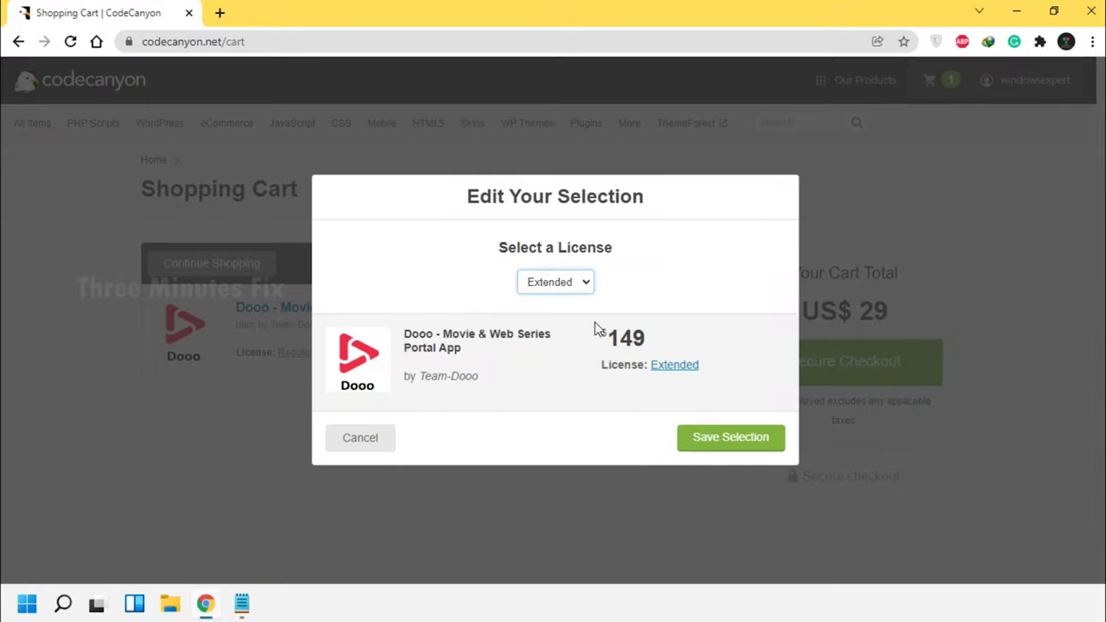
pyautogui.click(560, 286)
pyautogui.click(551, 306)
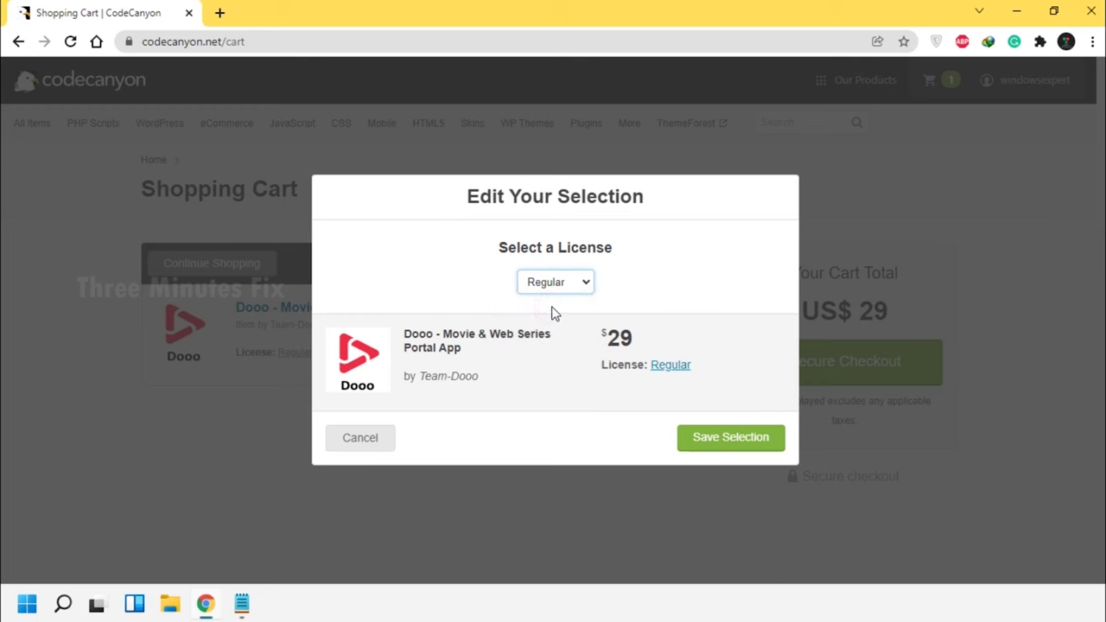
pyautogui.click(352, 439)
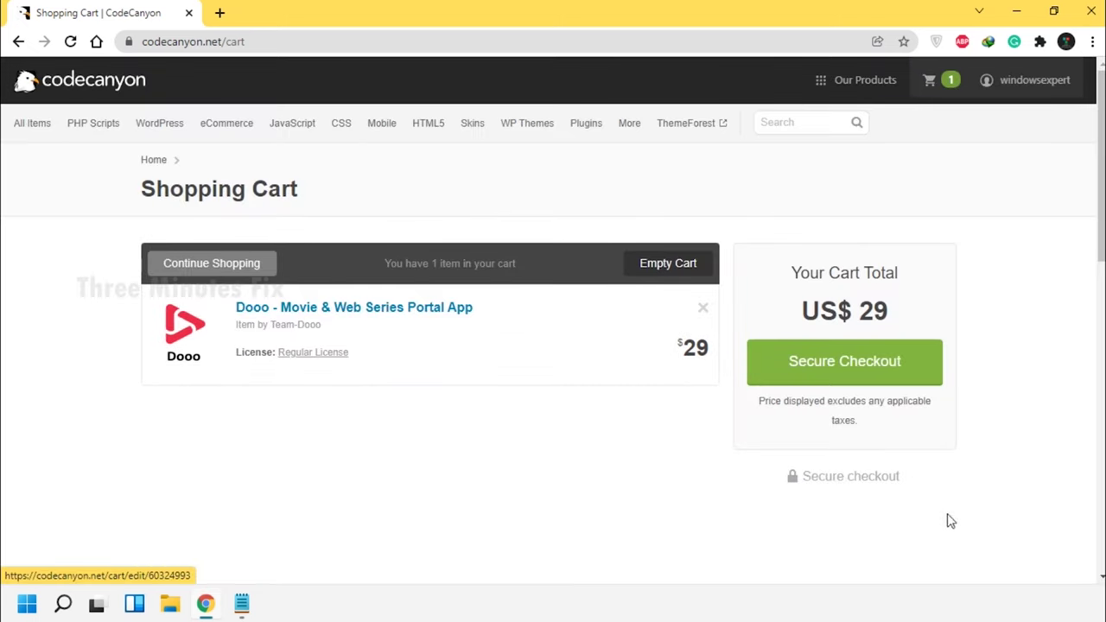
pyautogui.click(890, 365)
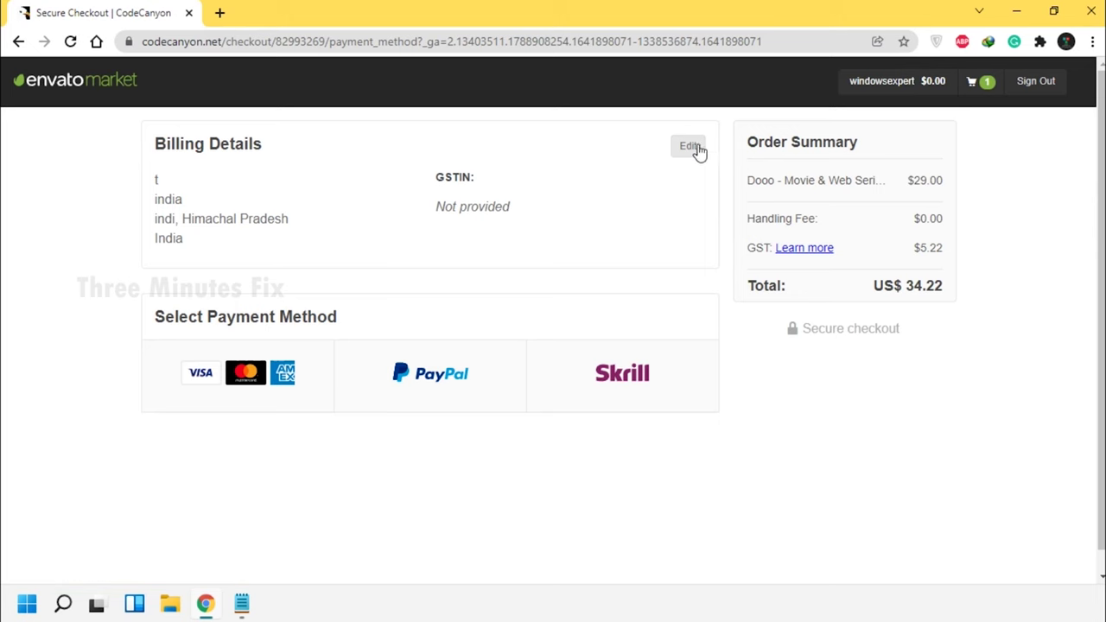
# - Edit the billing details, clearing the company name, and save them
pyautogui.click(688, 146)
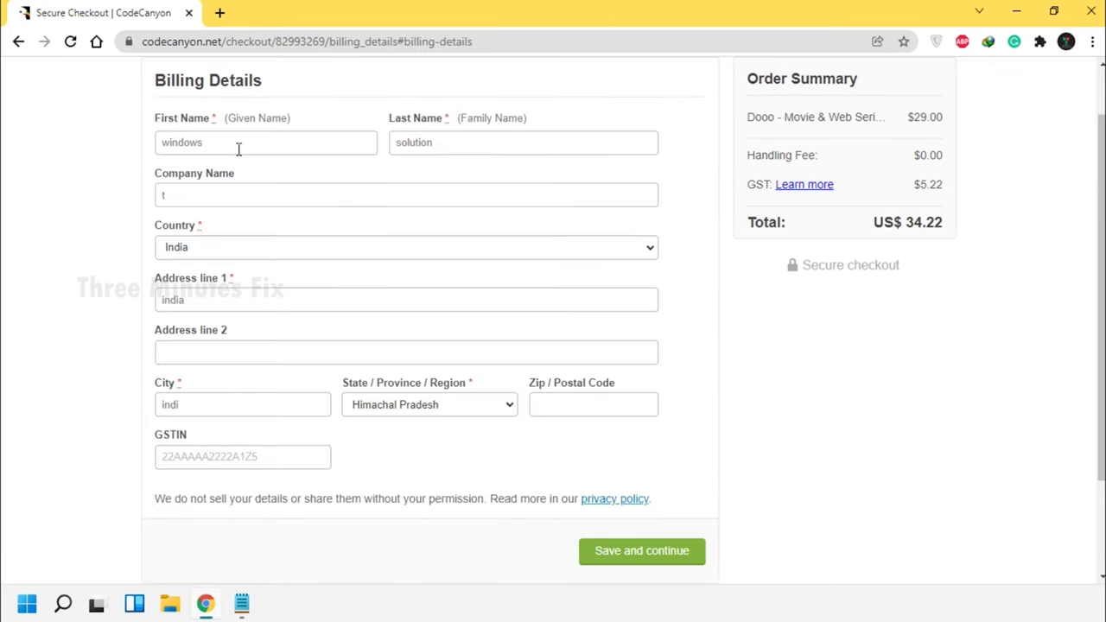
pyautogui.doubleClick(210, 195)
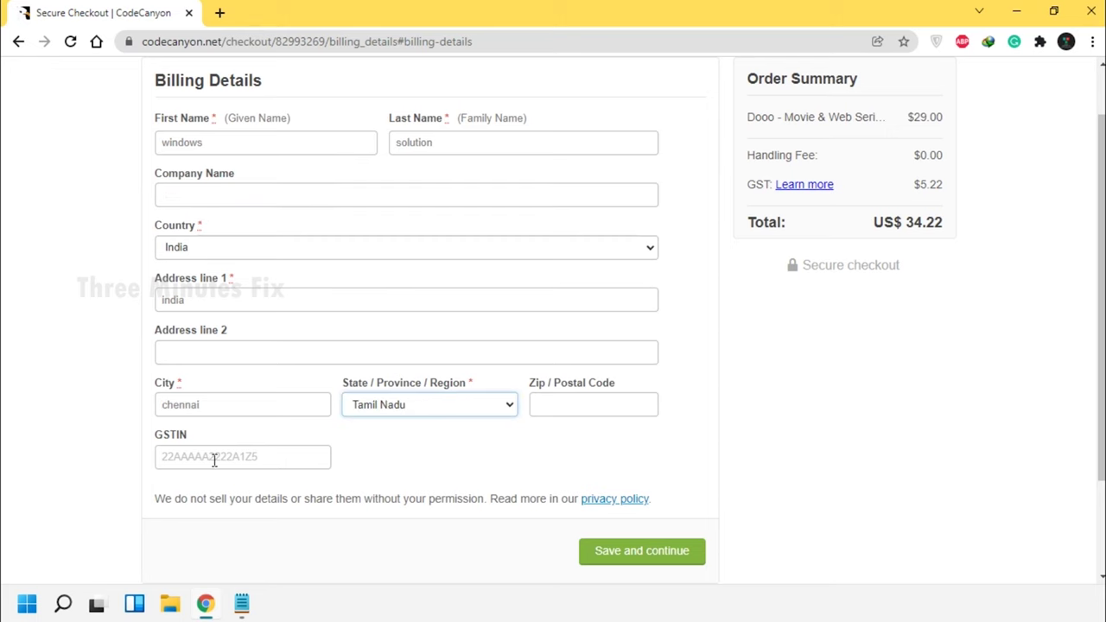
pyautogui.click(641, 557)
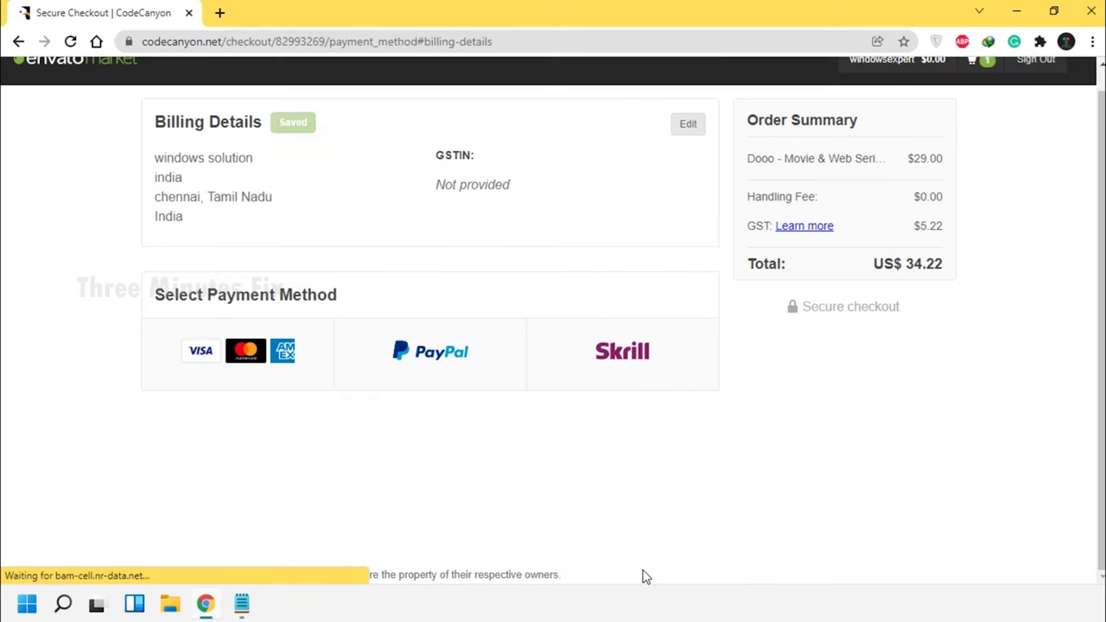
pyautogui.tripleClick(285, 350)
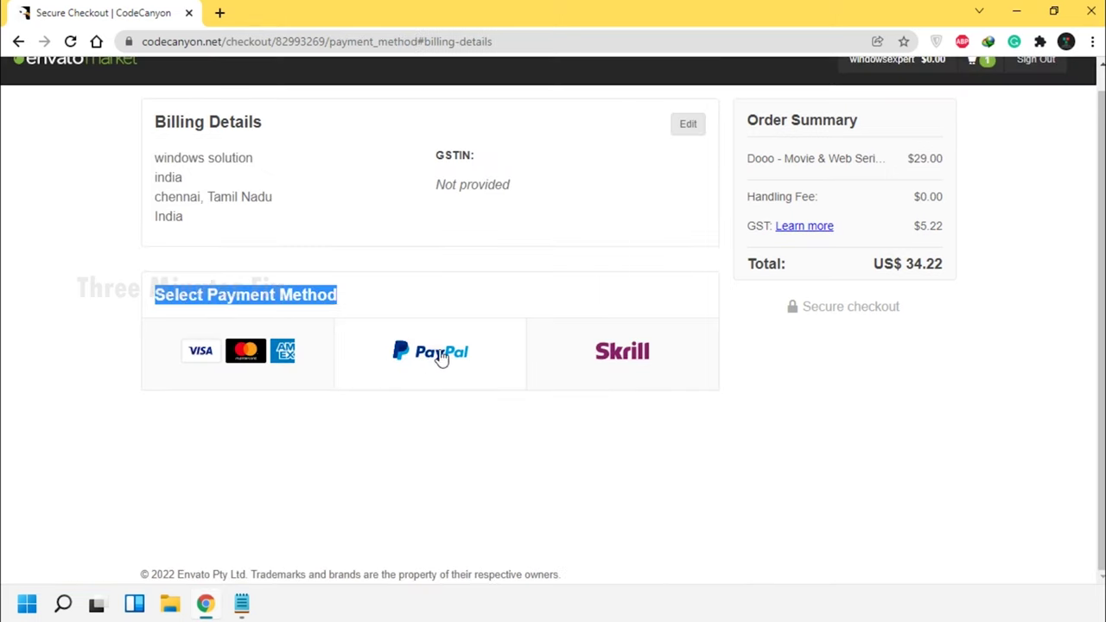
# - Google the US$ 34.22 total to confirm it equals 2,530.35 Indian Rupee
pyautogui.scroll(1, 833, 440)
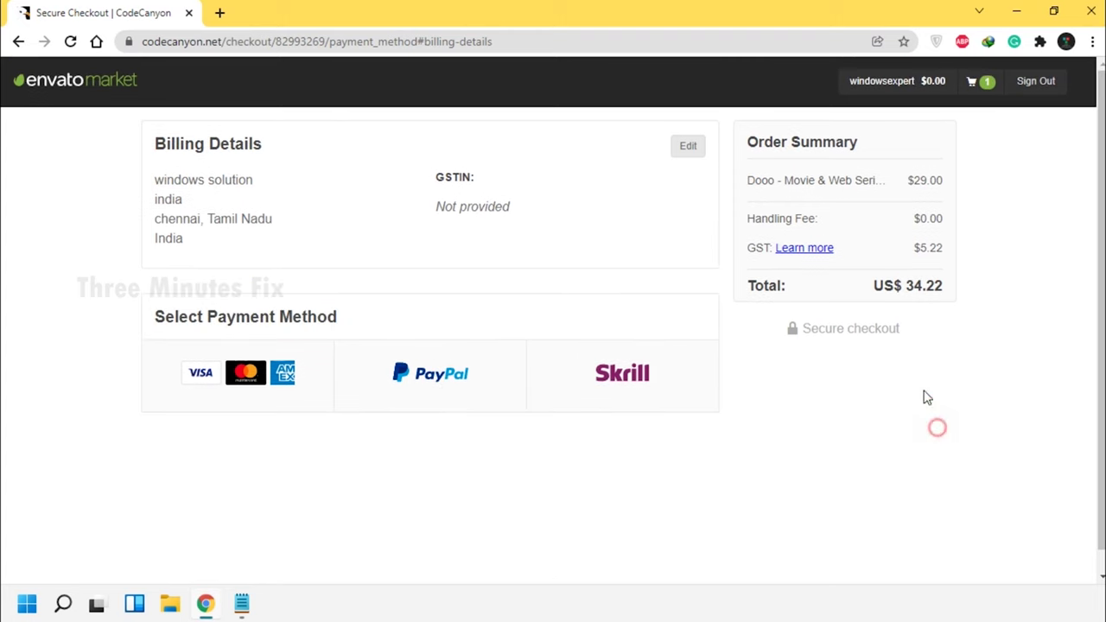
pyautogui.moveTo(872, 285); pyautogui.dragTo(947, 289)
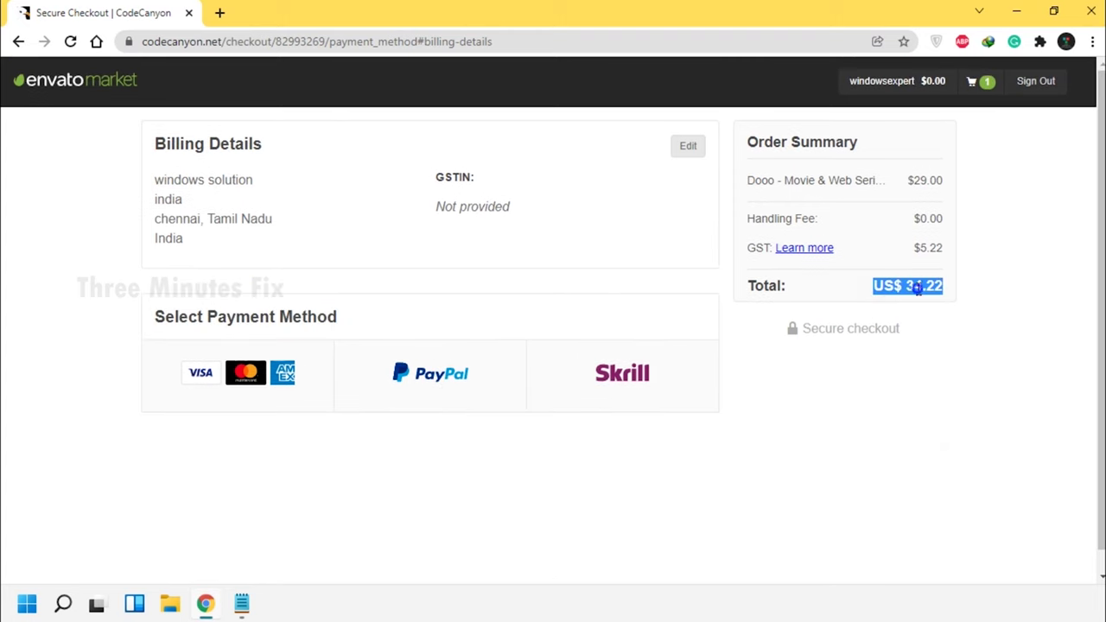
pyautogui.rightClick(917, 289)
pyautogui.click(817, 344)
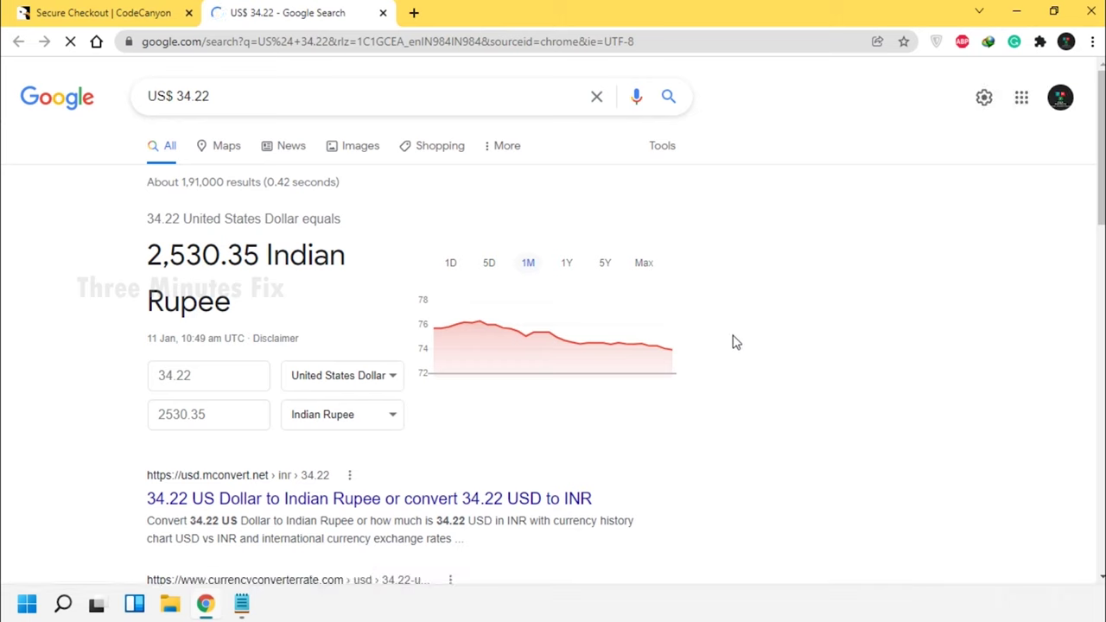
pyautogui.moveTo(116, 254); pyautogui.dragTo(266, 296)
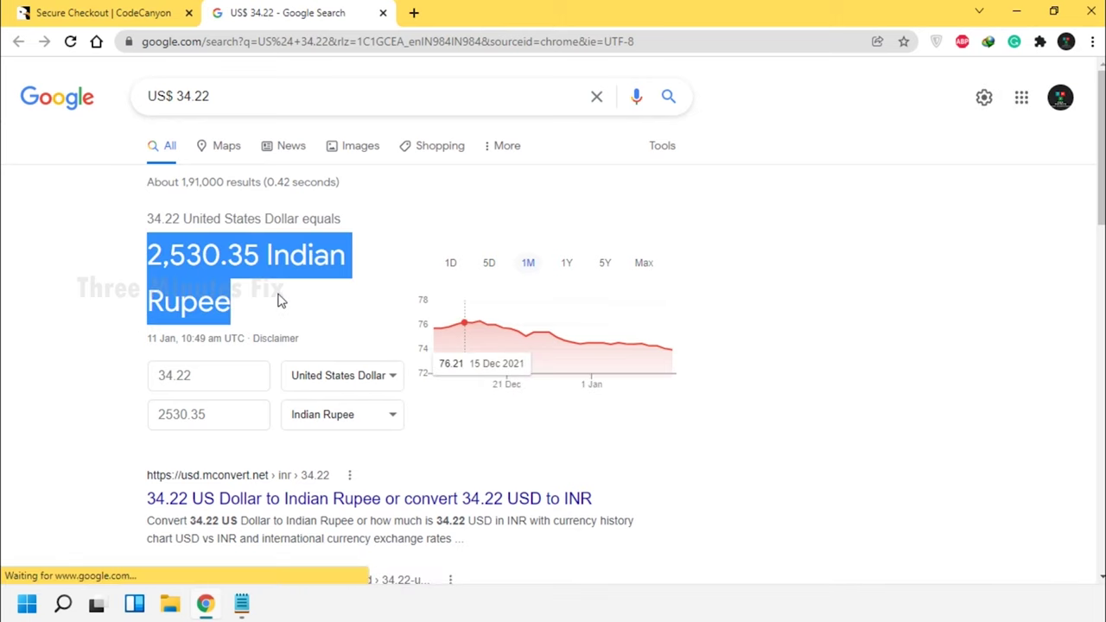
pyautogui.hotkey('ctrl', 'shift', 'Tab')
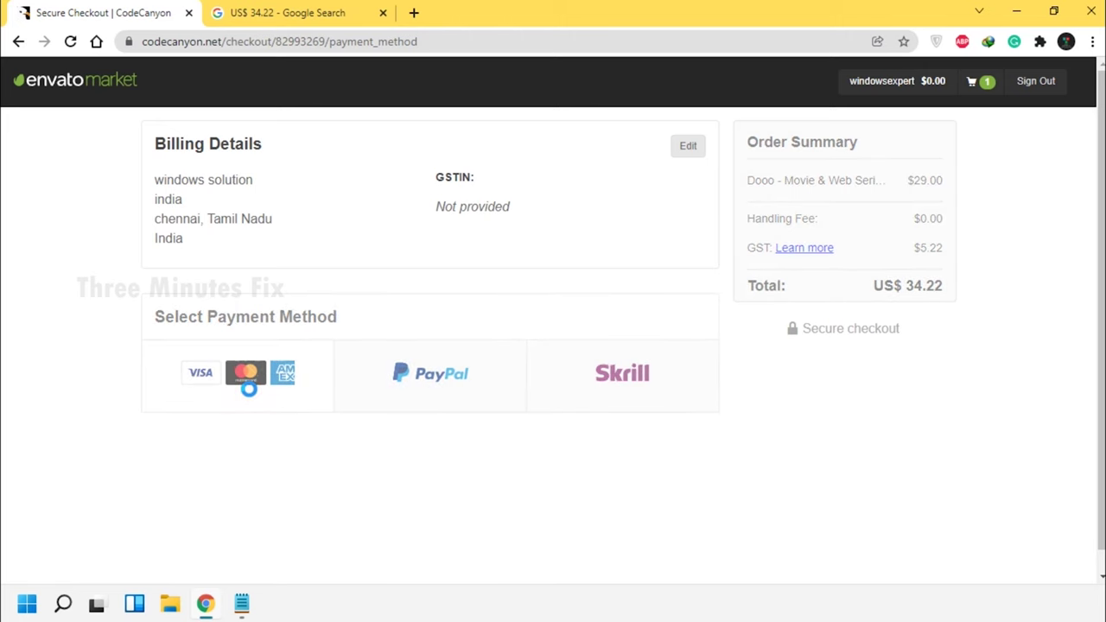
# - Select card payment, adding a $2.00 handling fee for a US$ 36.58 total
pyautogui.click(248, 388)
pyautogui.scroll(-2, 248, 395)
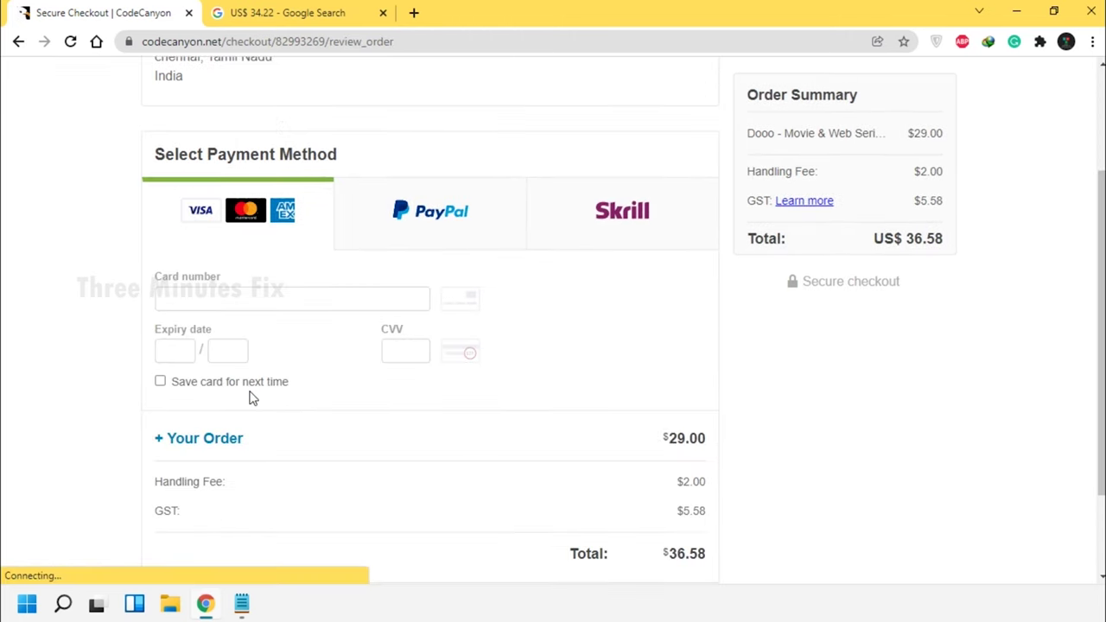
pyautogui.scroll(-1, 309, 233)
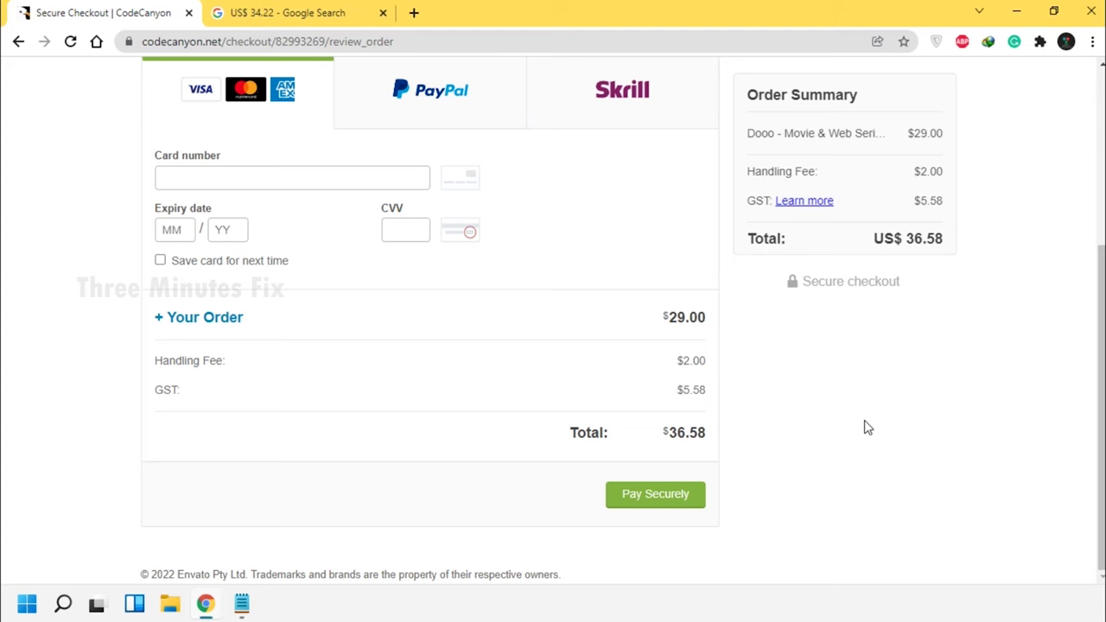
# - Open the account's Downloads page from the Envato account menu
pyautogui.scroll(3, 867, 428)
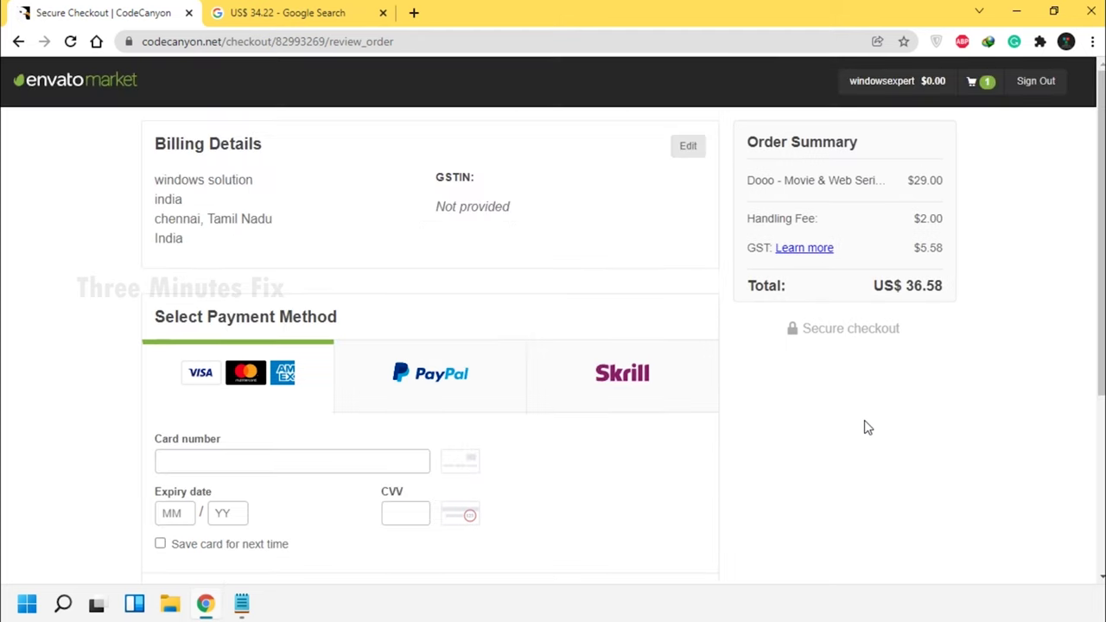
pyautogui.moveTo(903, 96)
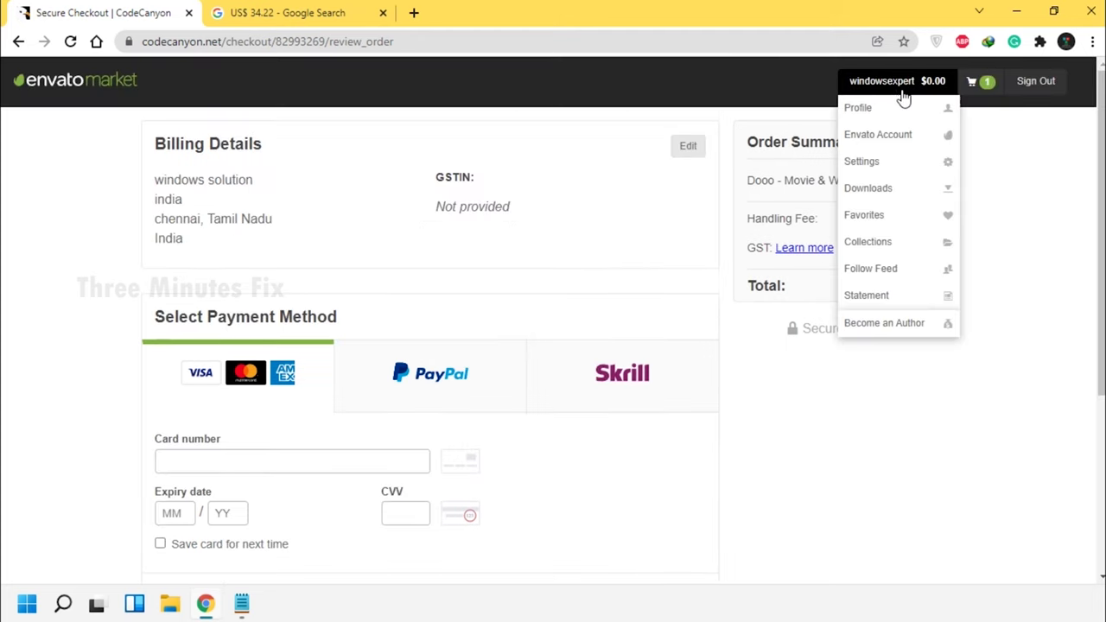
pyautogui.click(878, 187)
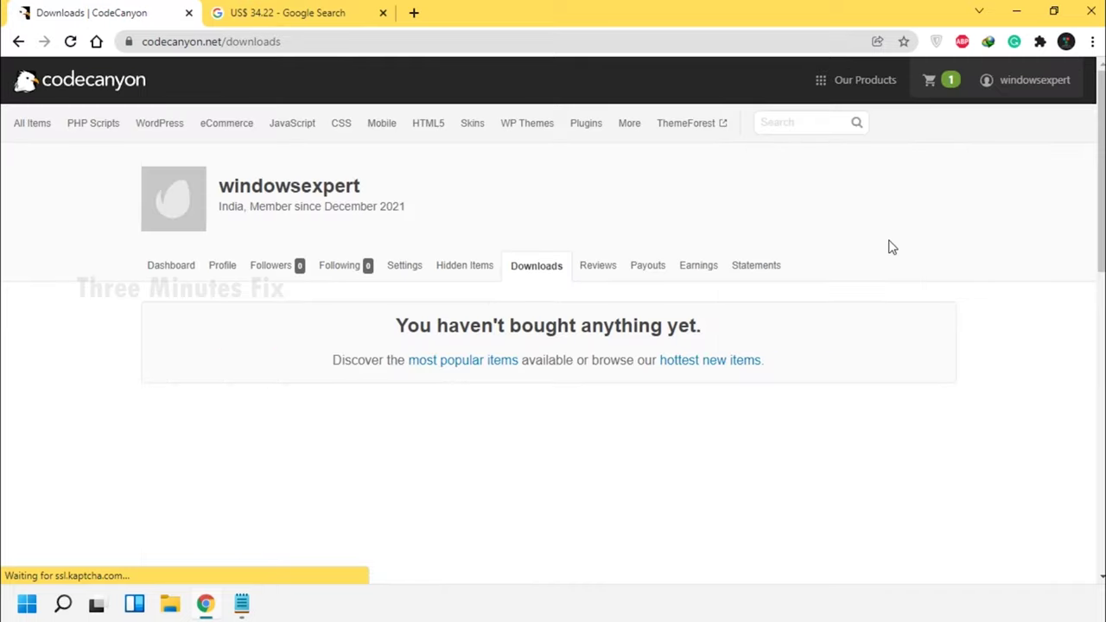
# - Leave the empty downloads page and minimise the browser to the desktop
pyautogui.click(413, 363)
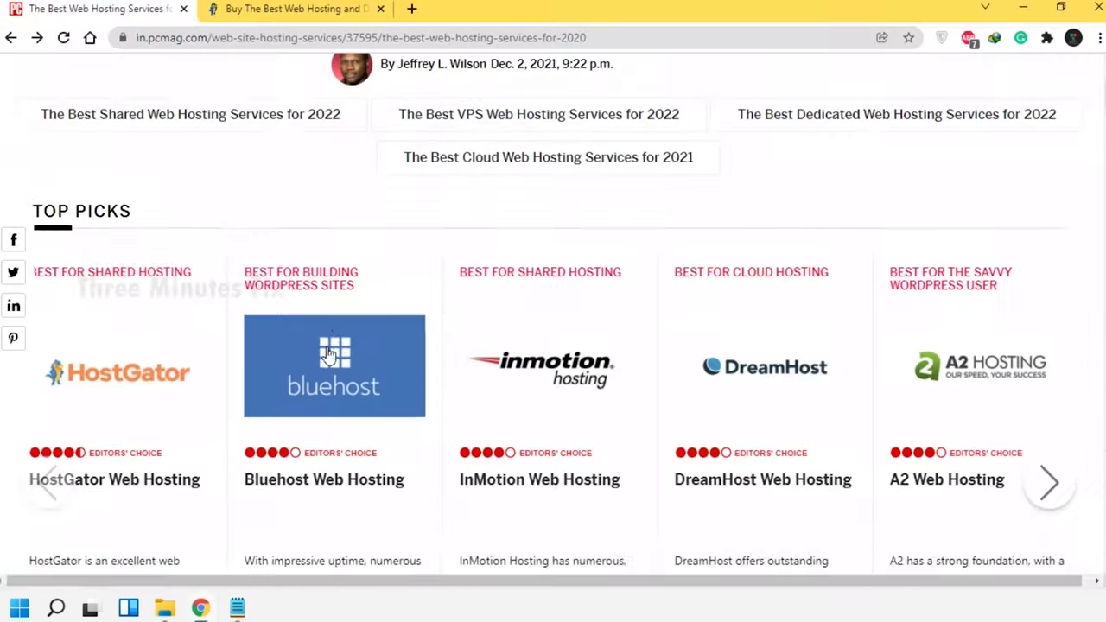
# - Browse PCMag's best web hosting Top Picks carousel, then switch to the HostGator site
pyautogui.scroll(3, 331, 360)
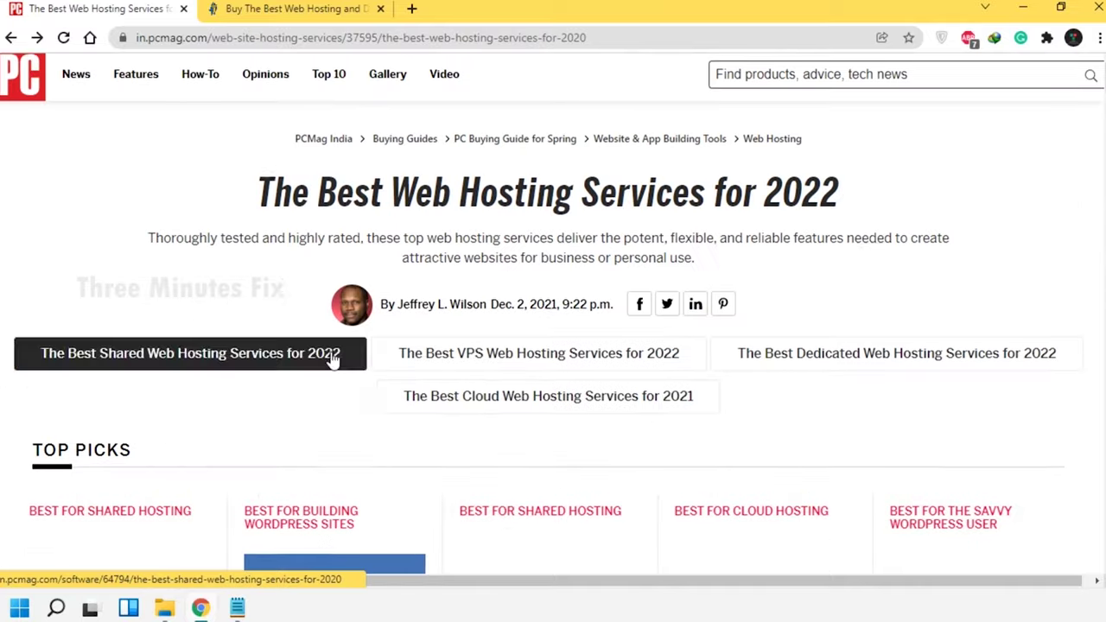
pyautogui.moveTo(239, 195); pyautogui.dragTo(979, 204)
pyautogui.scroll(-4, 980, 204)
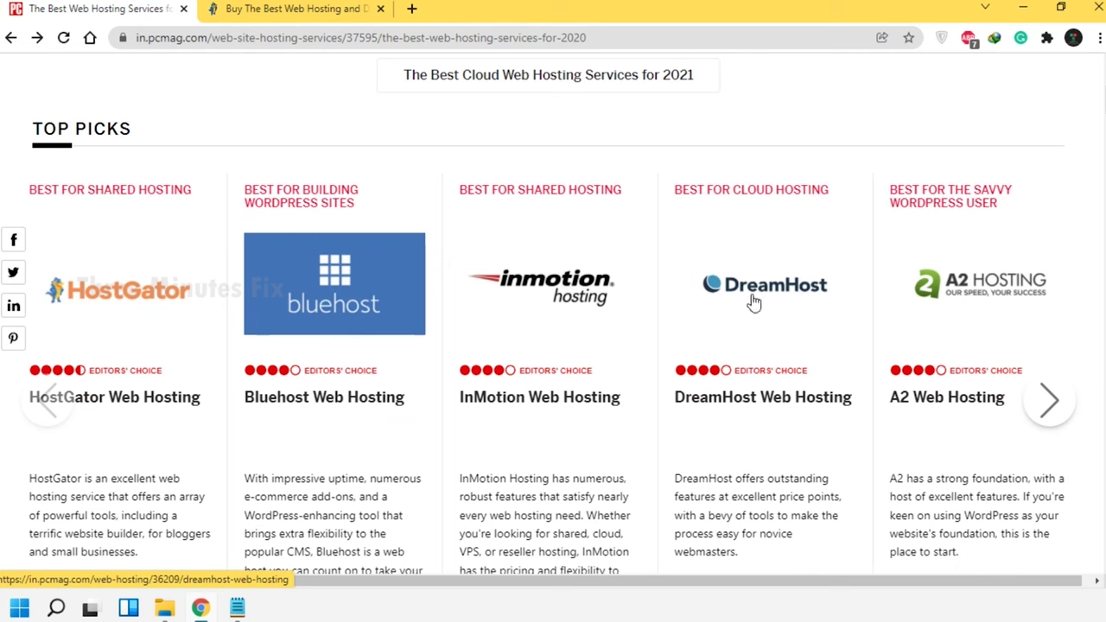
pyautogui.click(1048, 399)
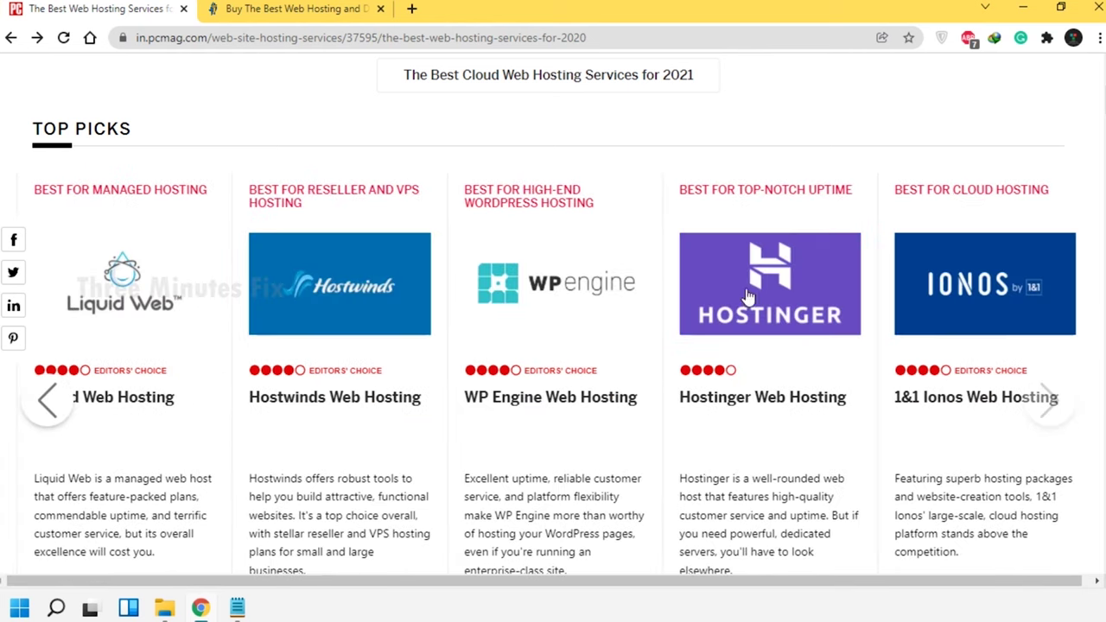
pyautogui.hscroll(-5, 987, 333)
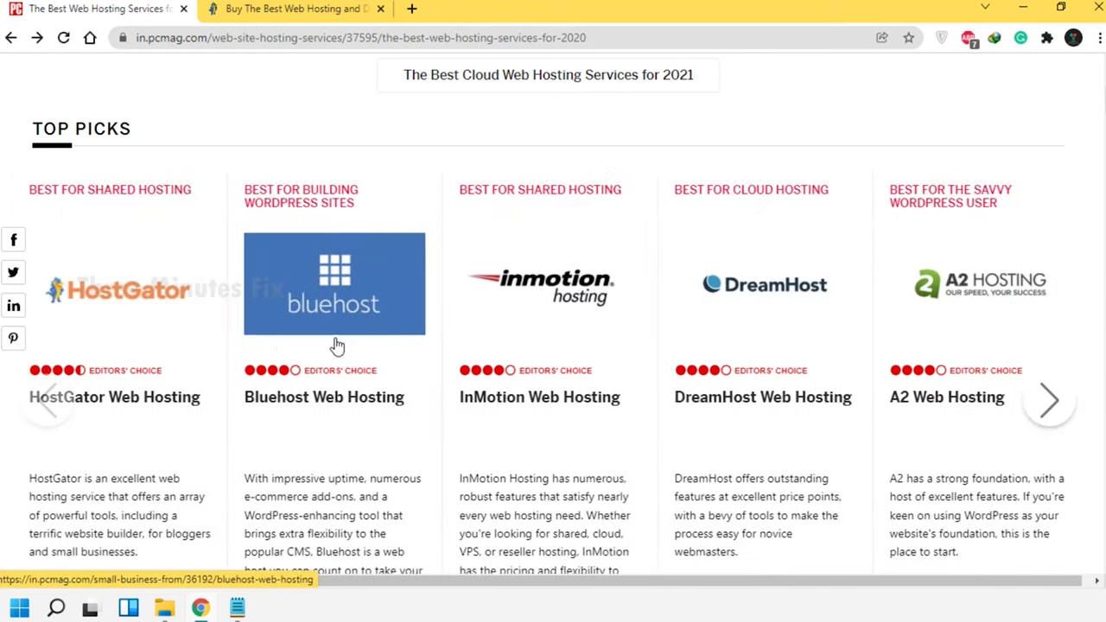
pyautogui.scroll(-1, 218, 466)
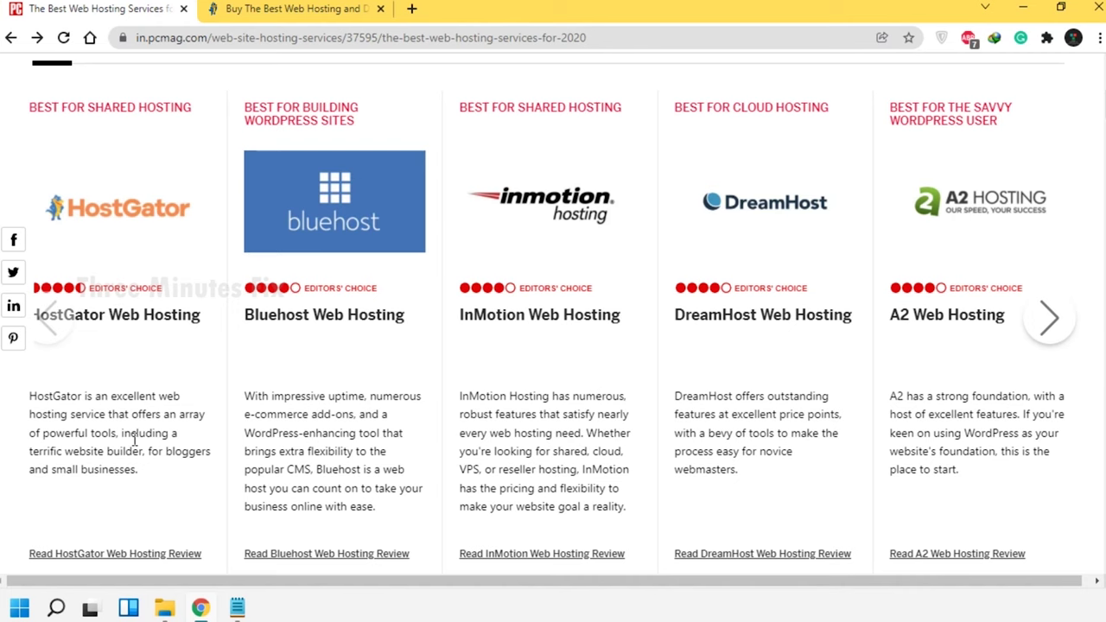
pyautogui.hscroll(2, 425, 358)
pyautogui.click(293, 8)
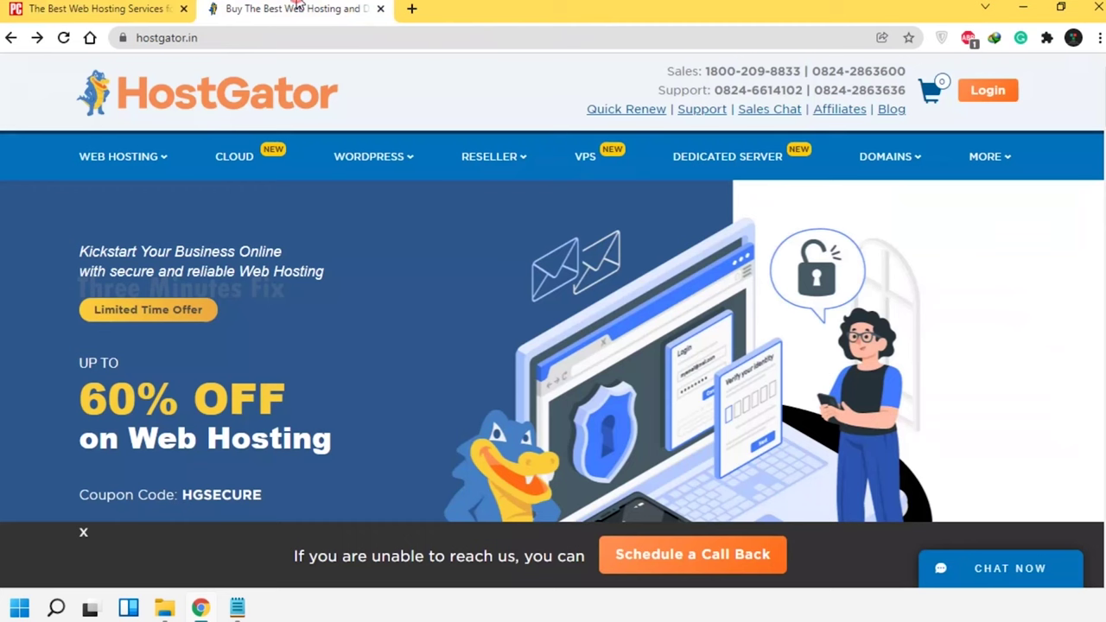
# - Open HostGator's Linux Shared Hosting page from the Web Hosting menu
pyautogui.moveTo(108, 156)
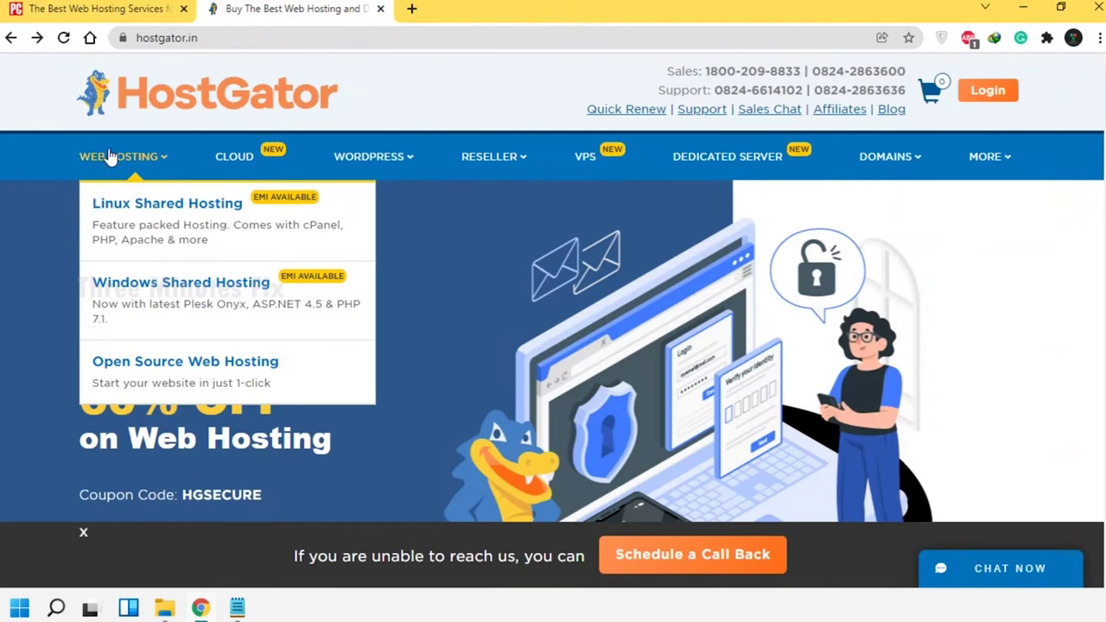
pyautogui.moveTo(177, 155)
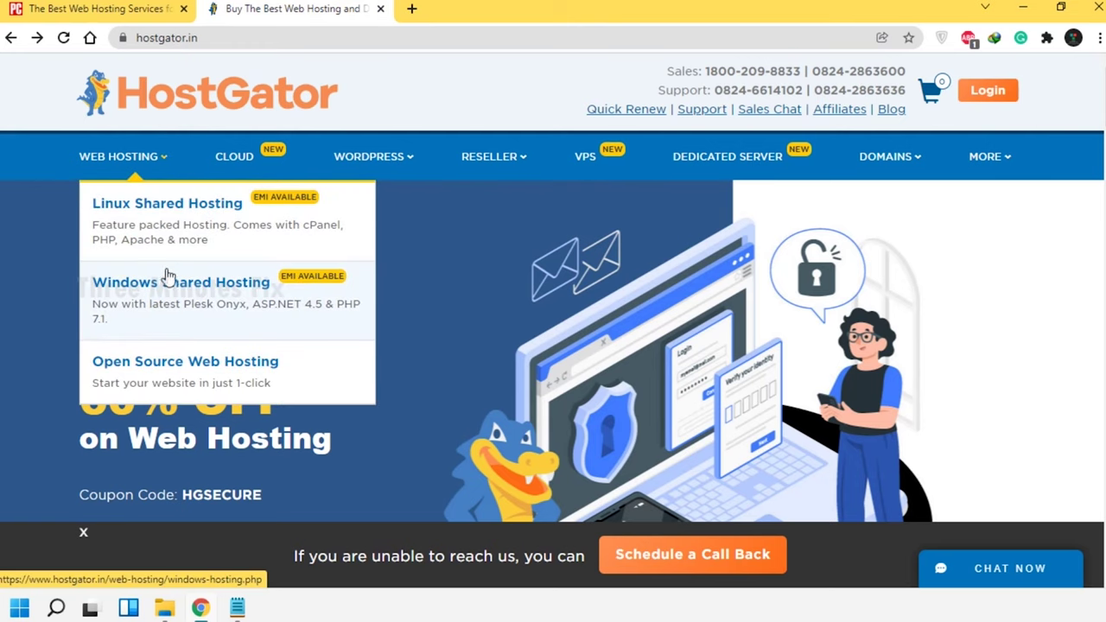
pyautogui.moveTo(244, 166)
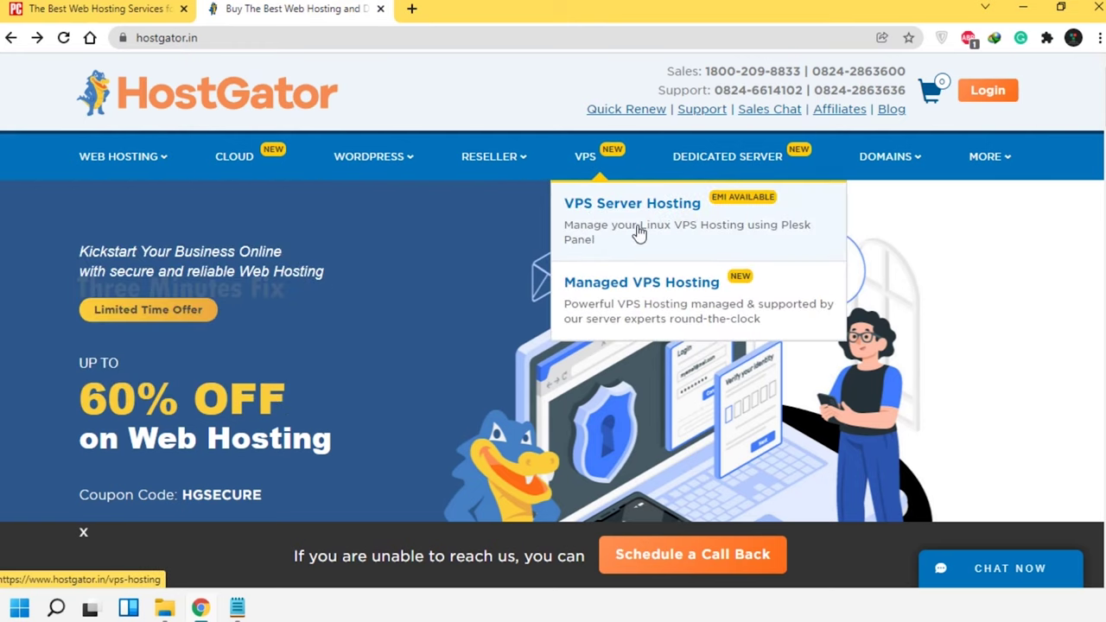
pyautogui.moveTo(732, 164)
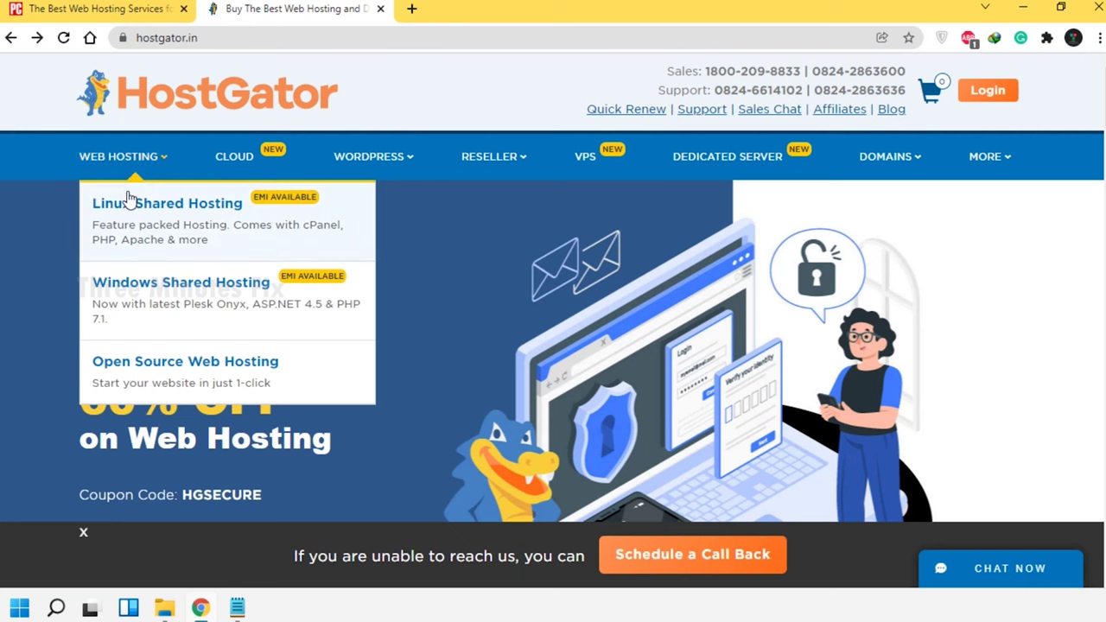
pyautogui.click(188, 234)
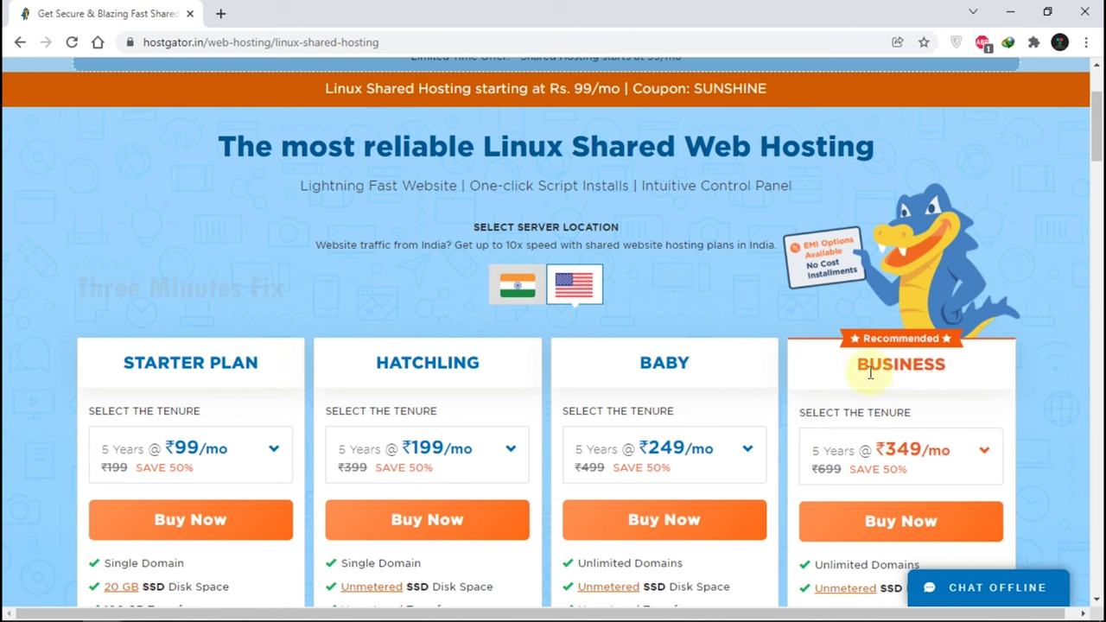
# - Compare the Starter, Hatchling, Baby and Business plans' Unmetered SSD Disk Space
pyautogui.scroll(-2, 691, 327)
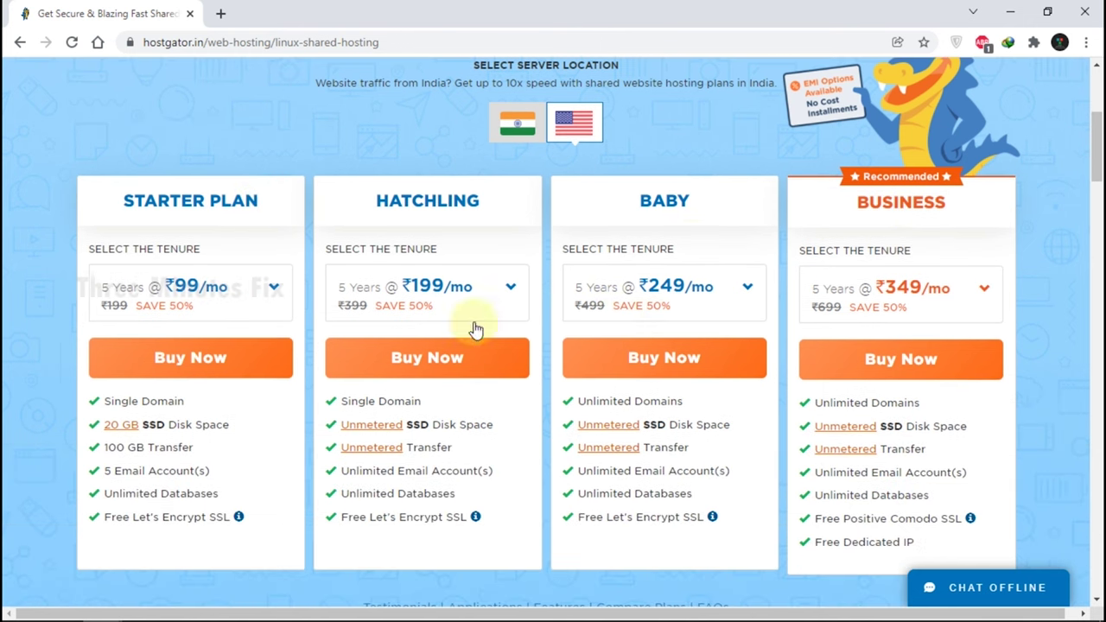
pyautogui.scroll(-2, 224, 380)
pyautogui.moveTo(232, 261); pyautogui.dragTo(96, 262)
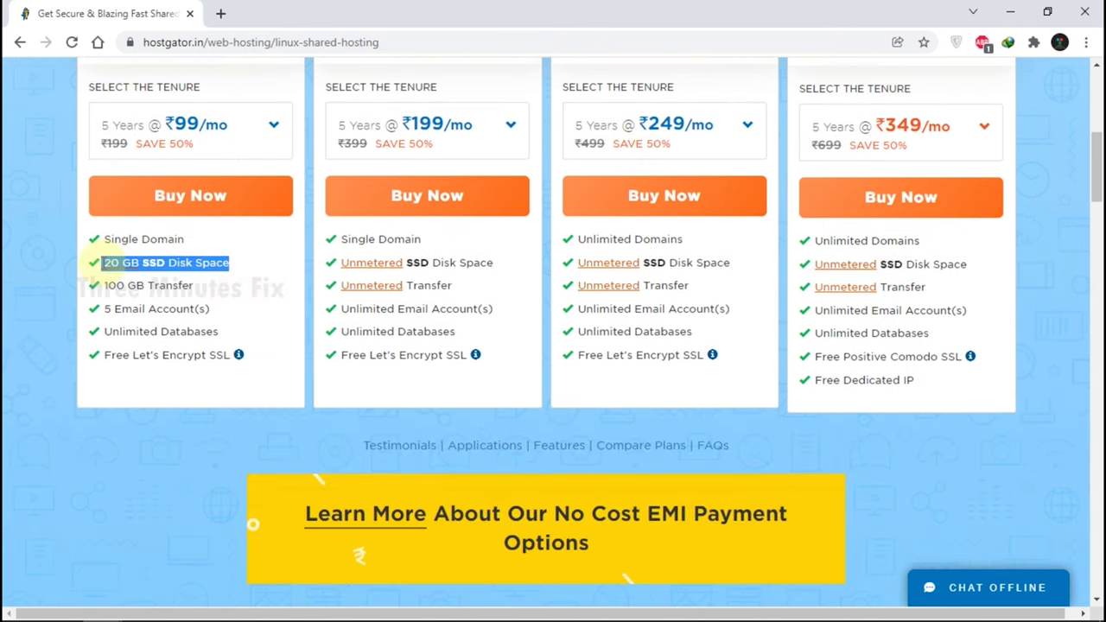
pyautogui.moveTo(510, 263); pyautogui.dragTo(340, 262)
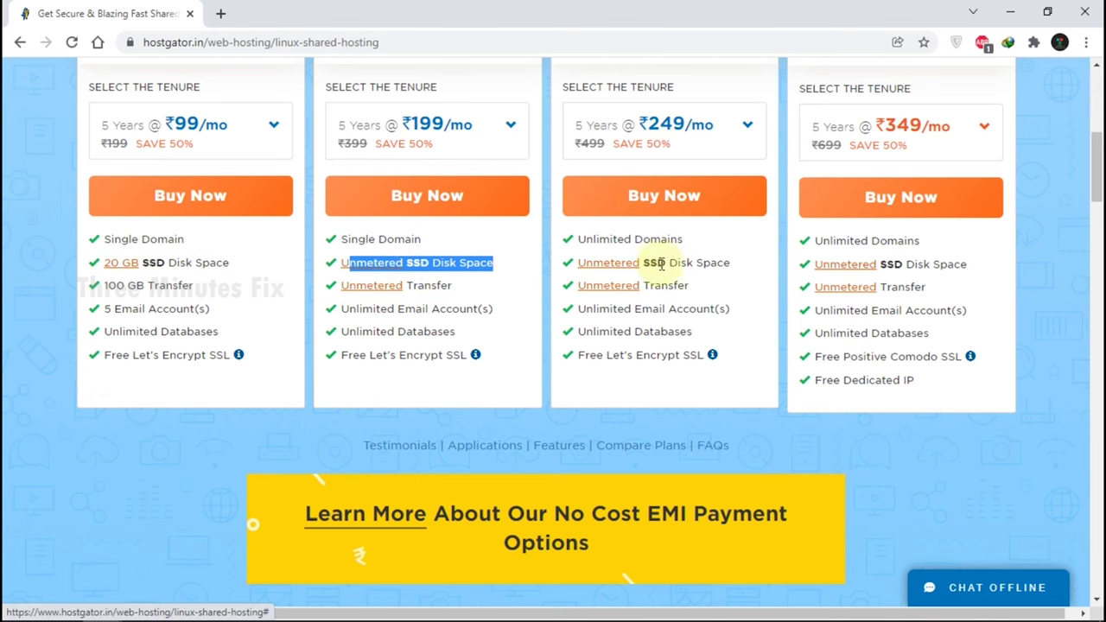
pyautogui.moveTo(733, 263); pyautogui.dragTo(565, 263)
pyautogui.moveTo(968, 263); pyautogui.dragTo(812, 266)
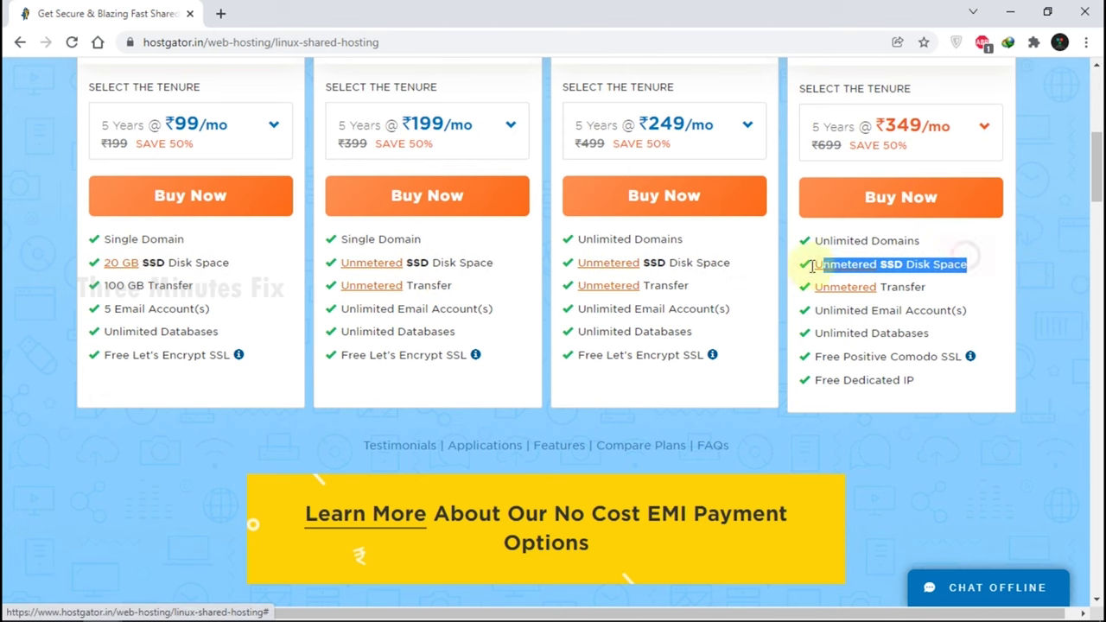
pyautogui.click(38, 277)
pyautogui.scroll(2, 37, 277)
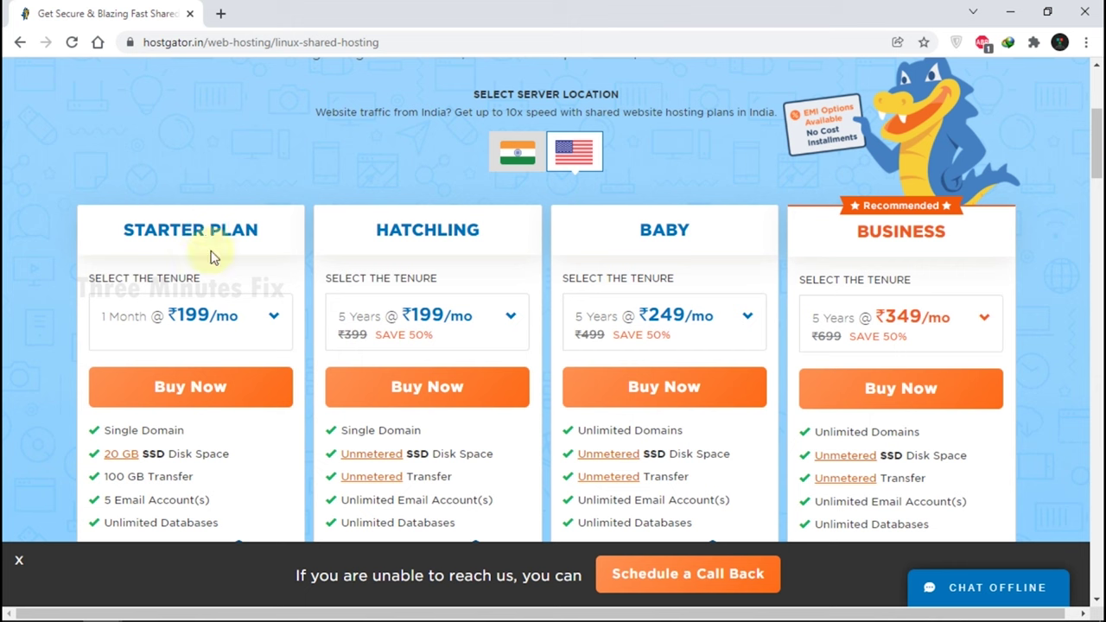
# - Check the Starter Plan's tenure options
pyautogui.click(220, 318)
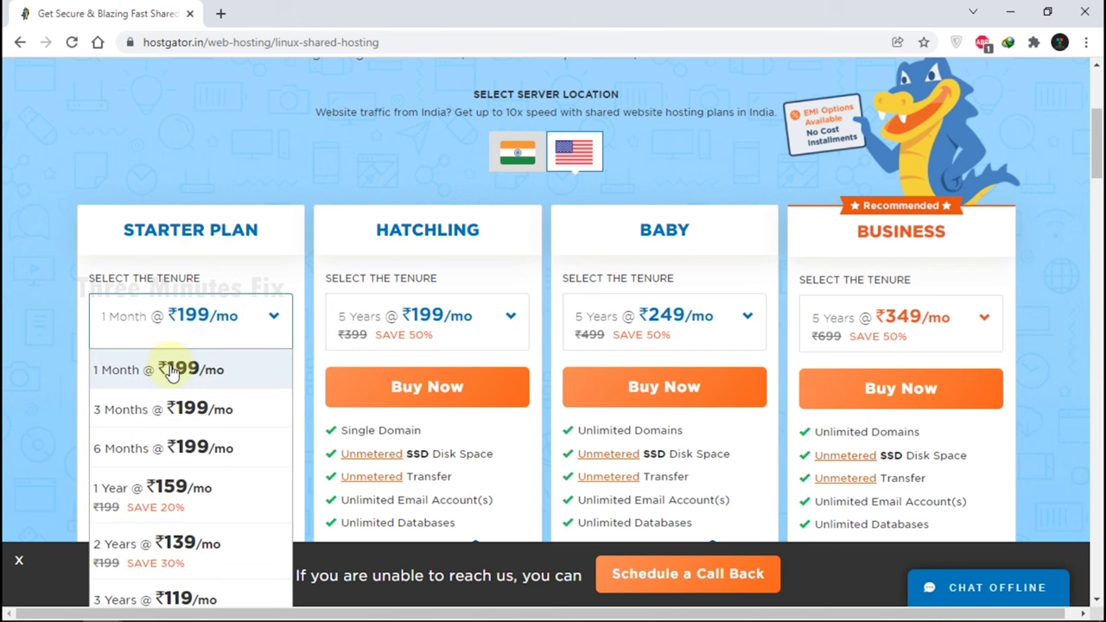
pyautogui.scroll(-3, 177, 385)
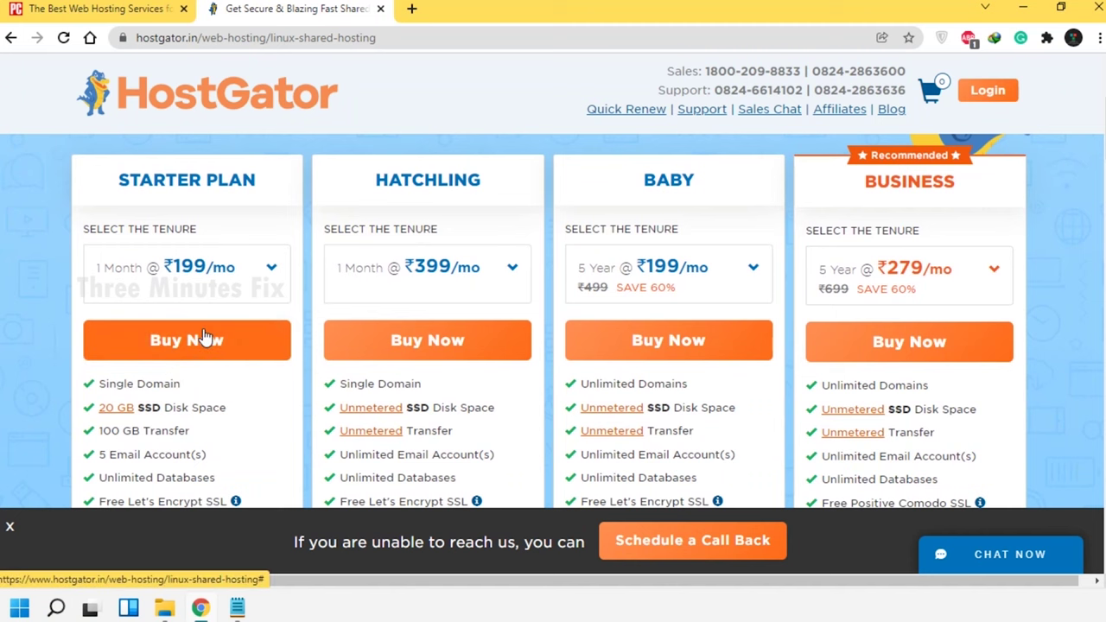
pyautogui.scroll(4, 705, 318)
# - Open Domains > Domain Registration in a new tab
pyautogui.moveTo(894, 160)
pyautogui.rightClick(903, 207)
pyautogui.click(907, 211)
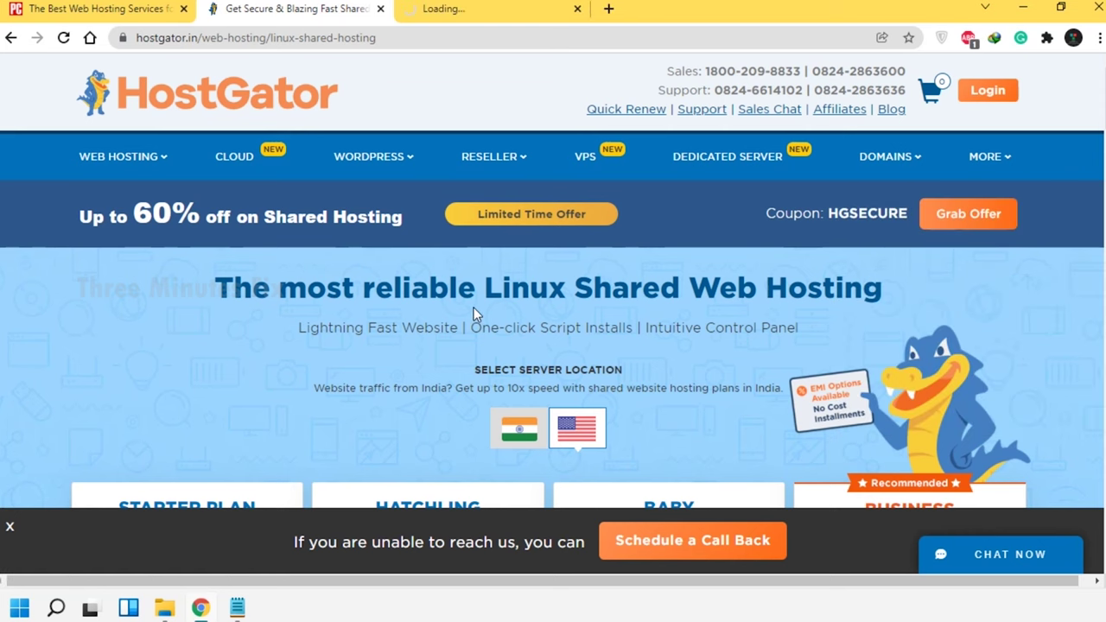
# - Search domains for 'gospelap' (.net ₹999/yr, .in ₹449/yr), then return to shared hosting
pyautogui.click(494, 7)
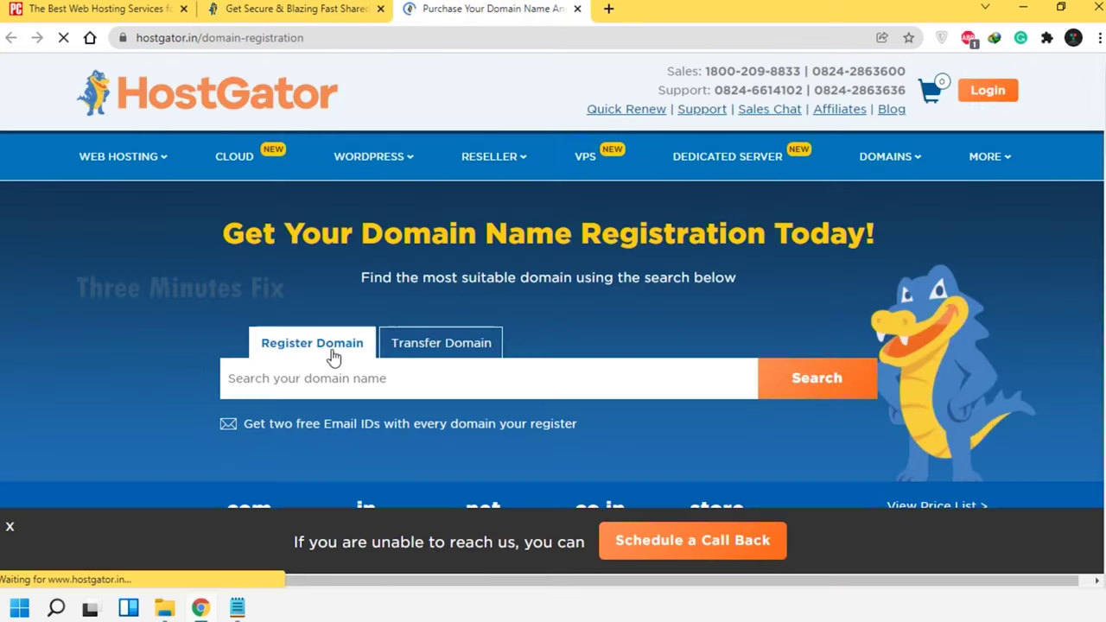
pyautogui.click(320, 365)
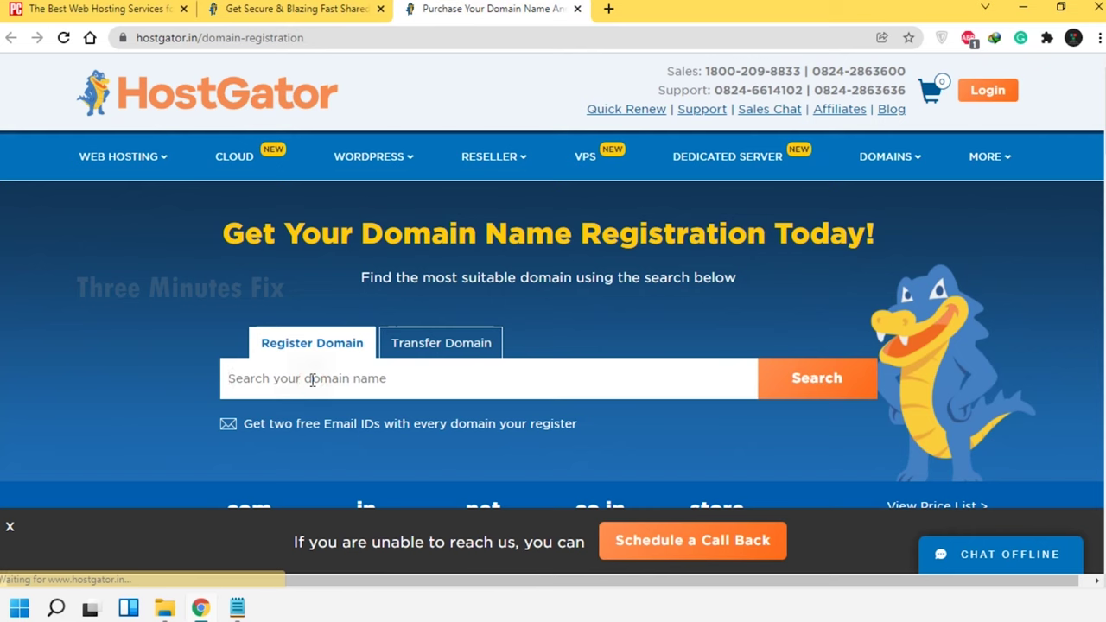
pyautogui.write('gospelapp')
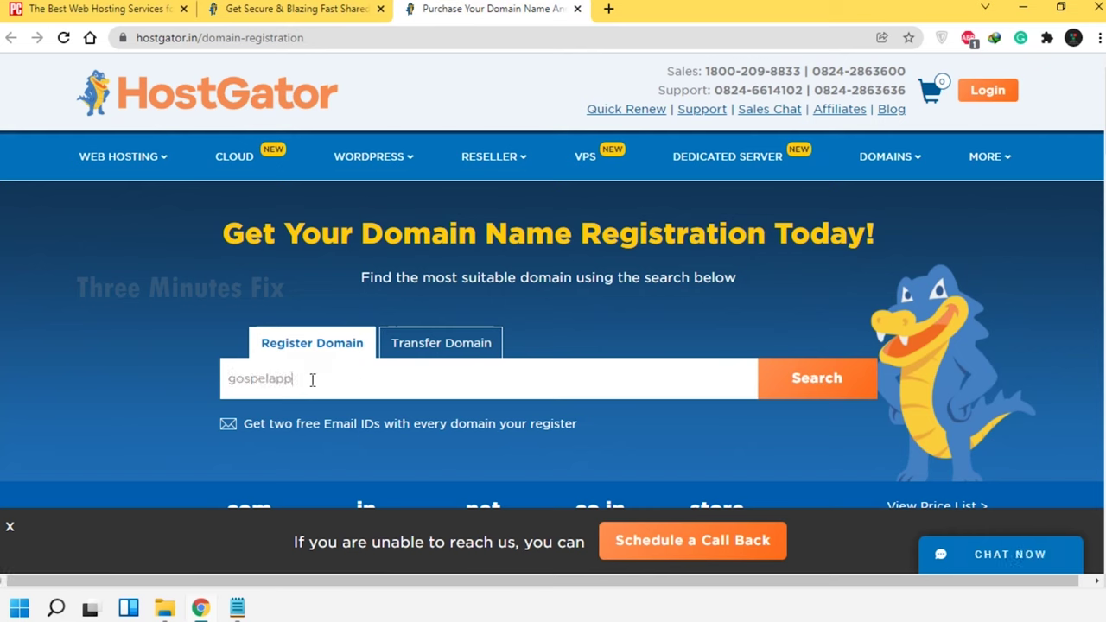
pyautogui.click(780, 395)
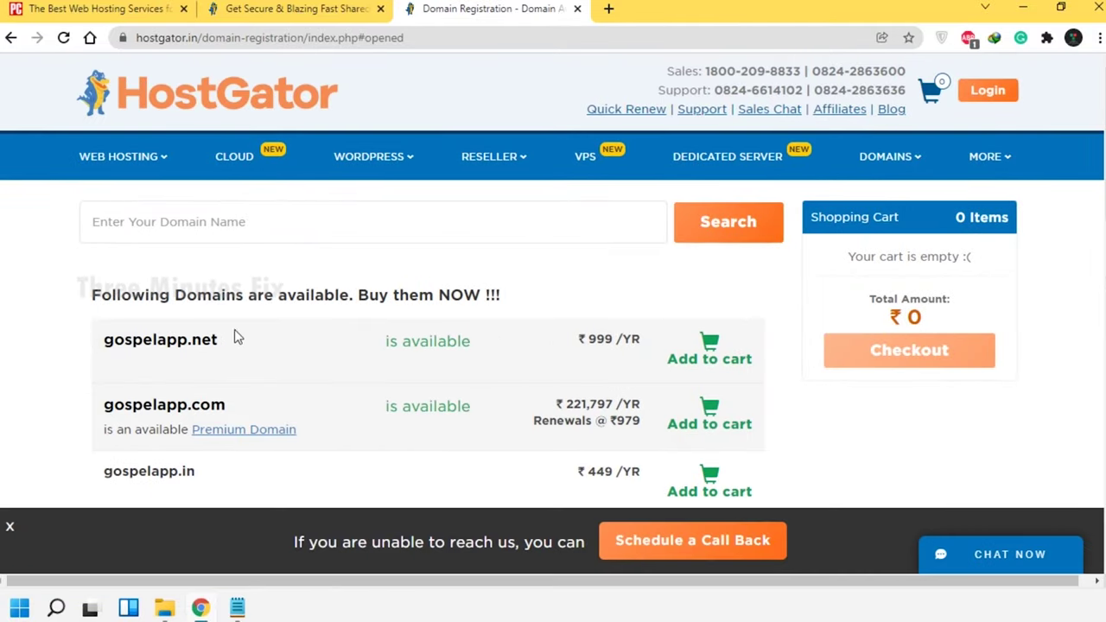
pyautogui.scroll(-1, 242, 335)
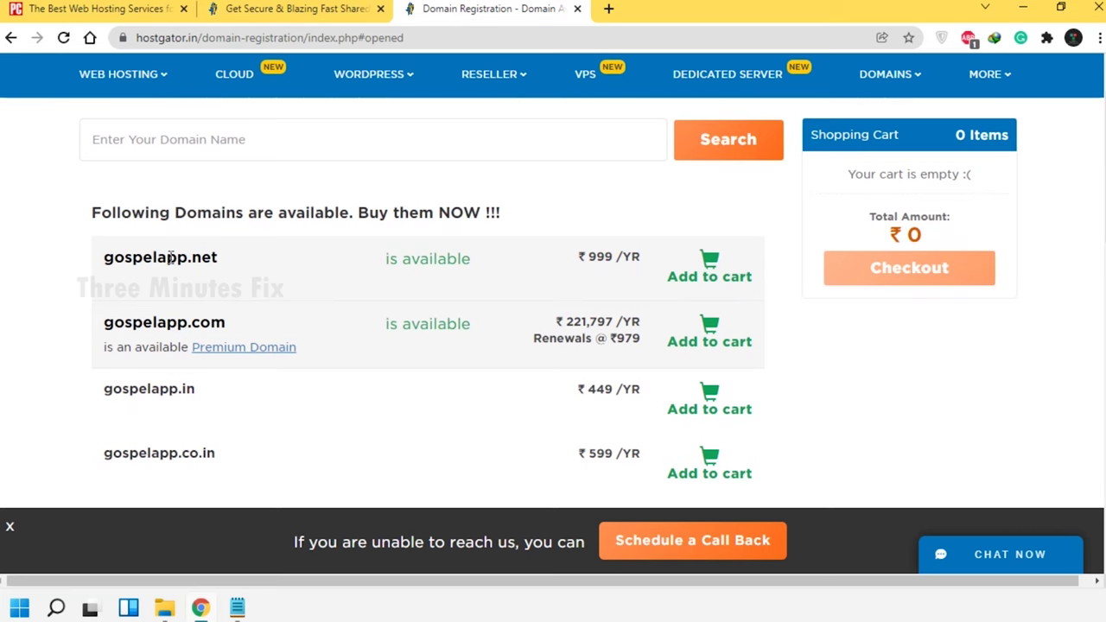
pyautogui.moveTo(201, 390); pyautogui.dragTo(96, 390)
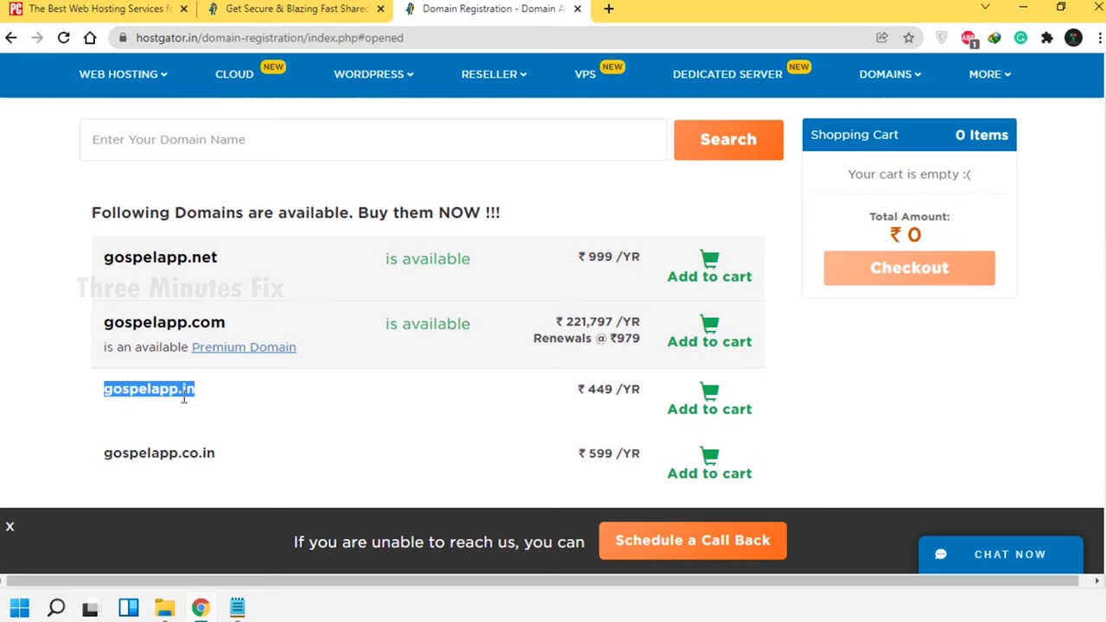
pyautogui.click(328, 10)
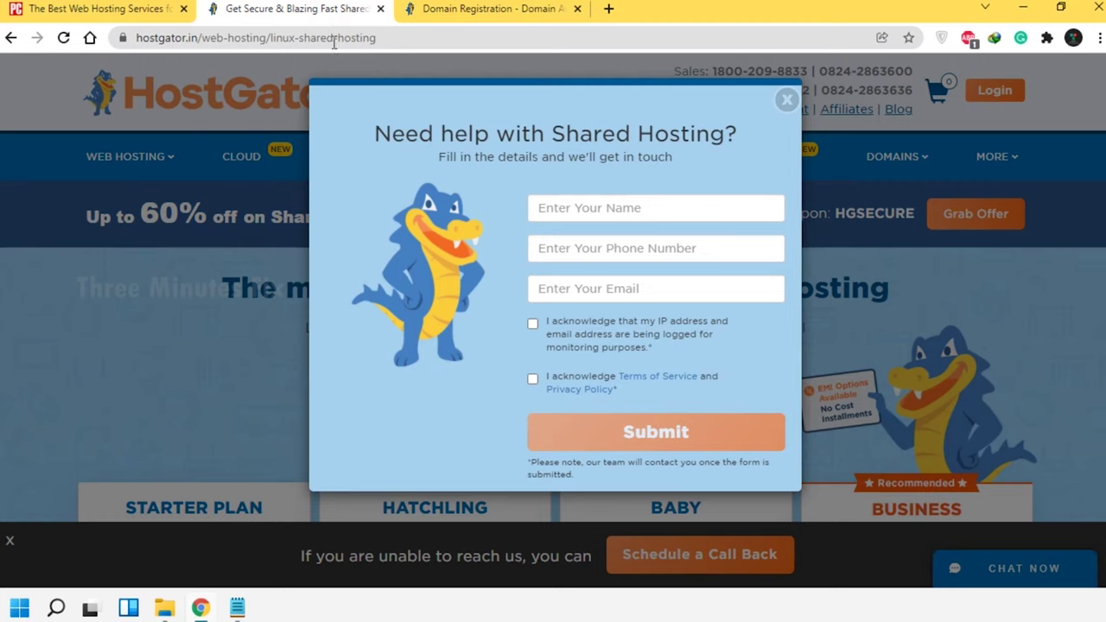
# - Choose the 1 Month tenure for the HostGator Starter Plan and buy it
pyautogui.click(788, 102)
pyautogui.scroll(-5, 407, 291)
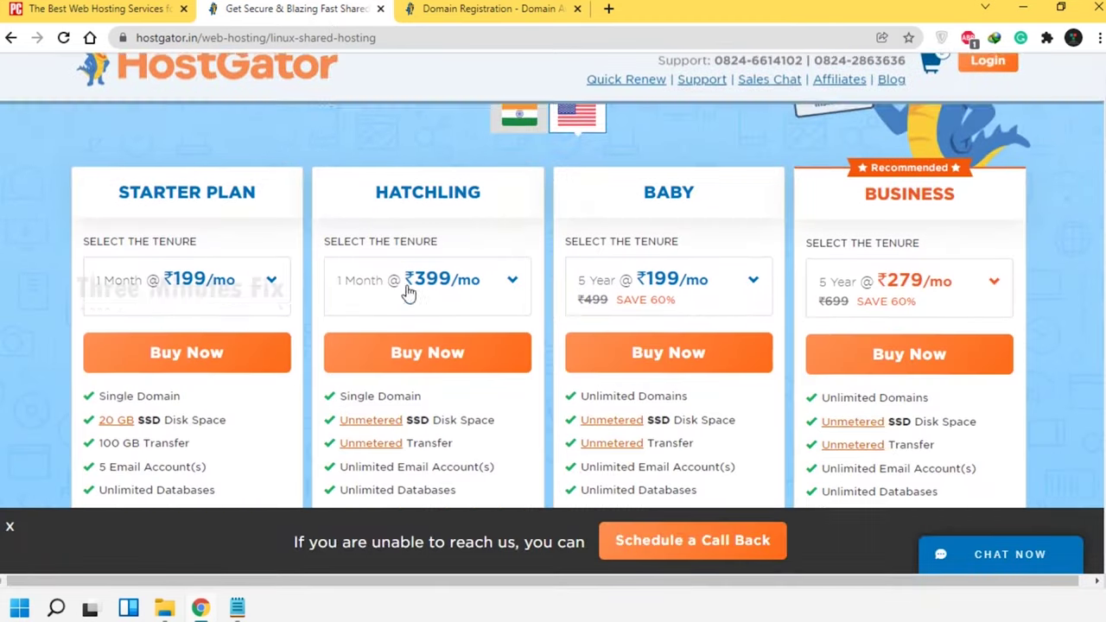
pyautogui.click(229, 264)
pyautogui.click(171, 323)
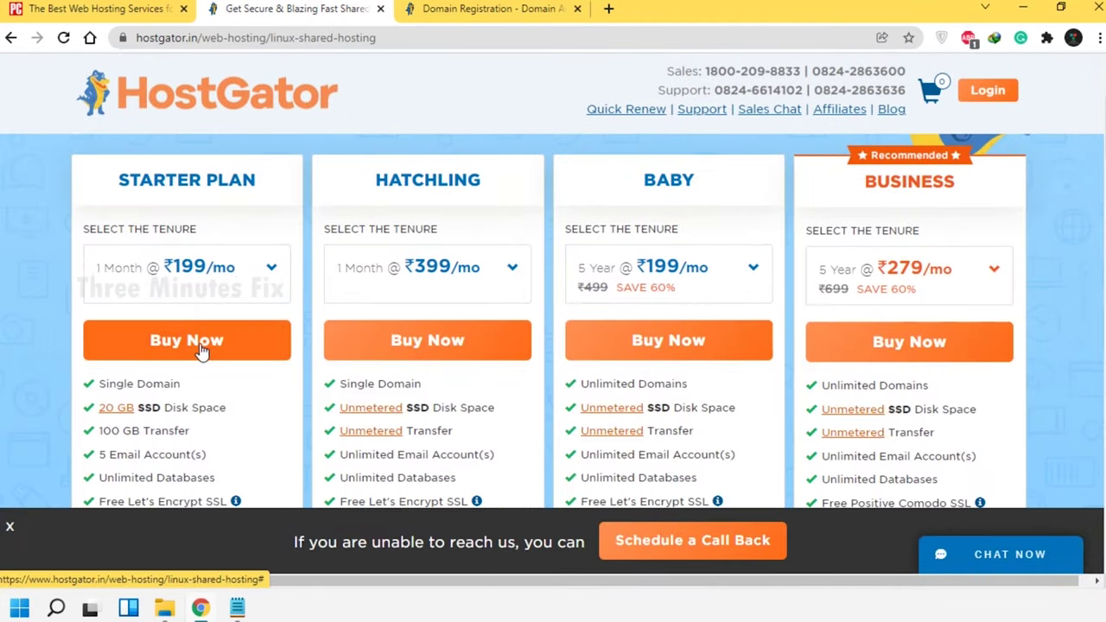
pyautogui.click(198, 340)
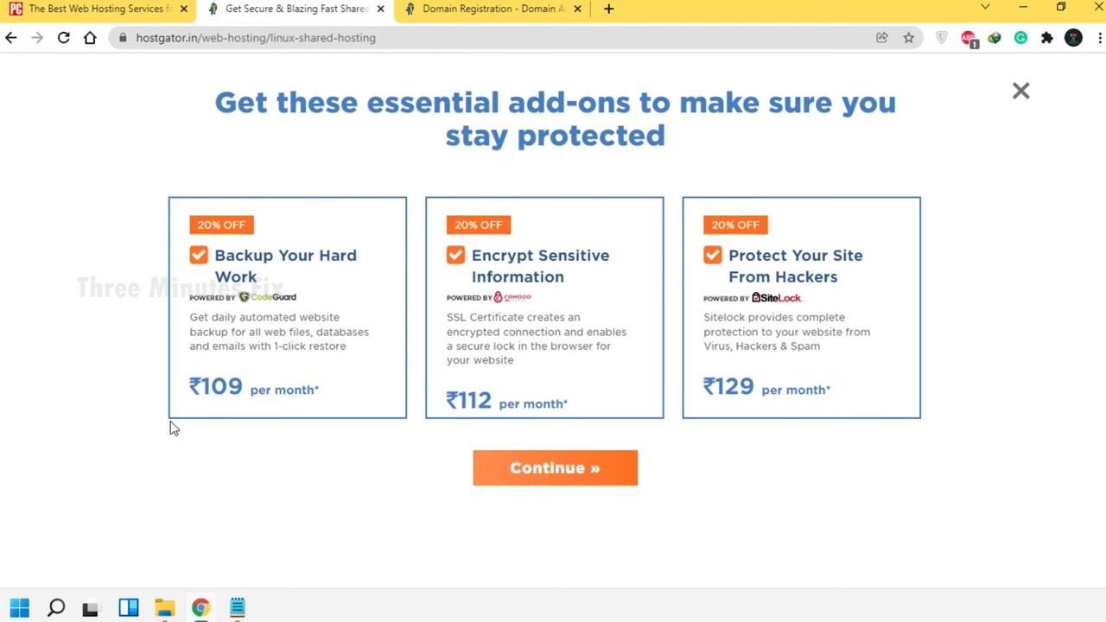
# - Leave the Backup Your Hard Work add-on out of the order and continue to domain setup
pyautogui.click(530, 257)
pyautogui.click(731, 270)
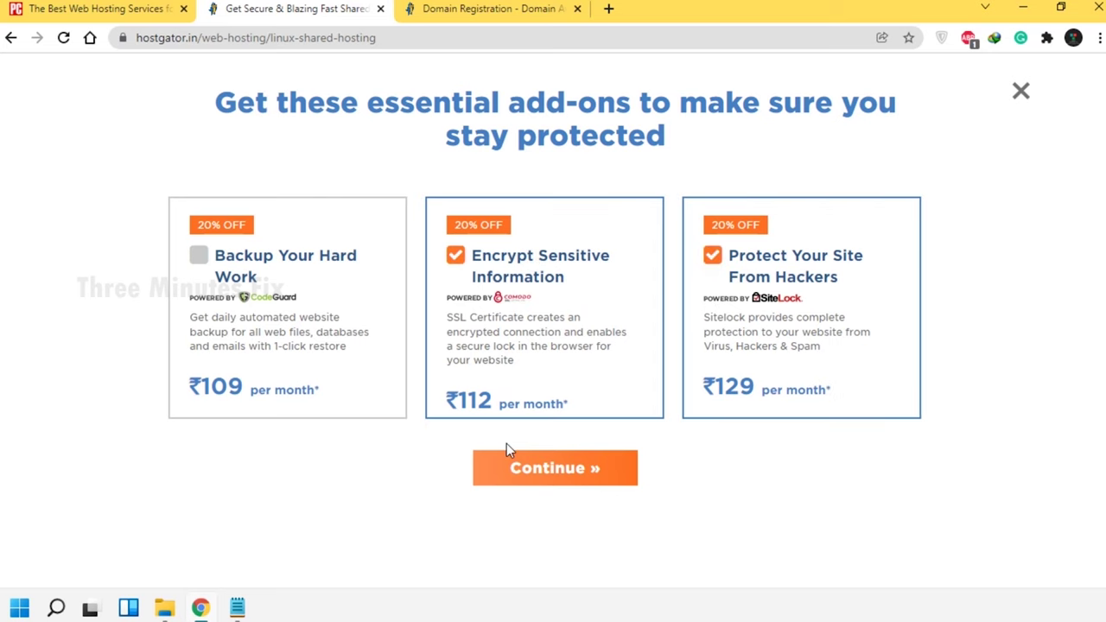
pyautogui.click(541, 478)
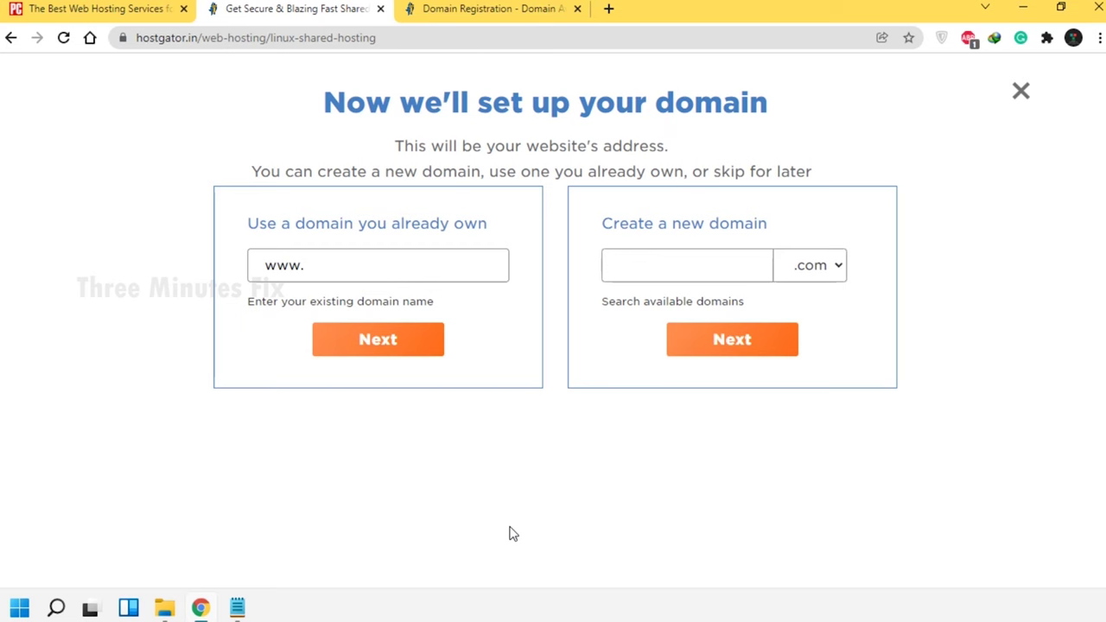
# - Enter the new domain name gospelapp with the .in extension and check its availability
pyautogui.click(654, 274)
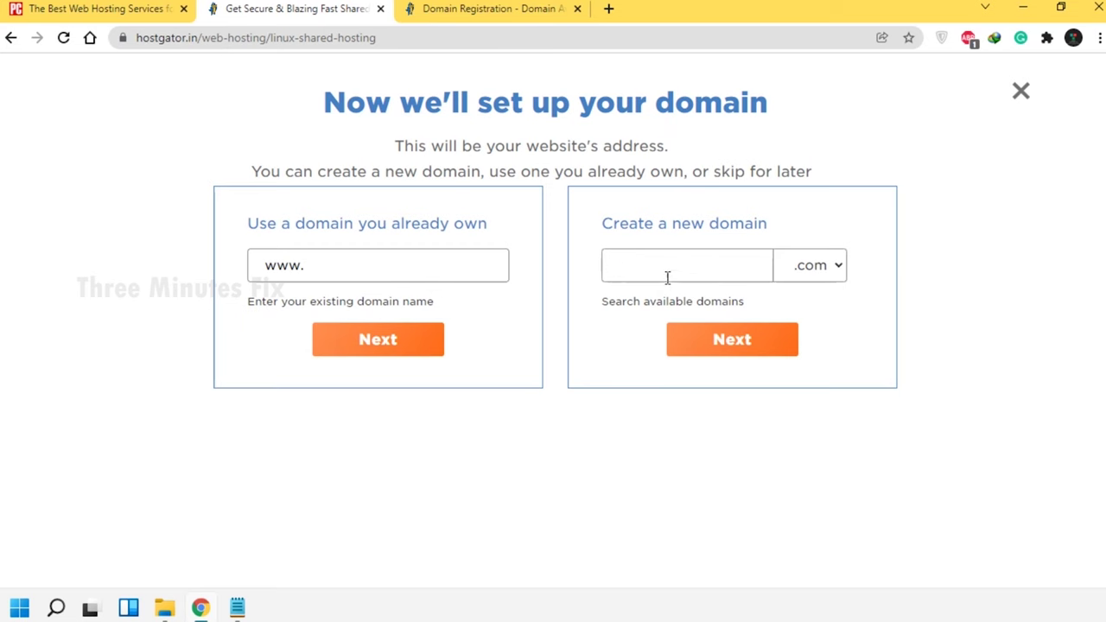
pyautogui.write('gospelapp.in')
pyautogui.moveTo(735, 275); pyautogui.dragTo(691, 272)
pyautogui.press('BackSpace')
pyautogui.click(818, 275)
pyautogui.click(829, 308)
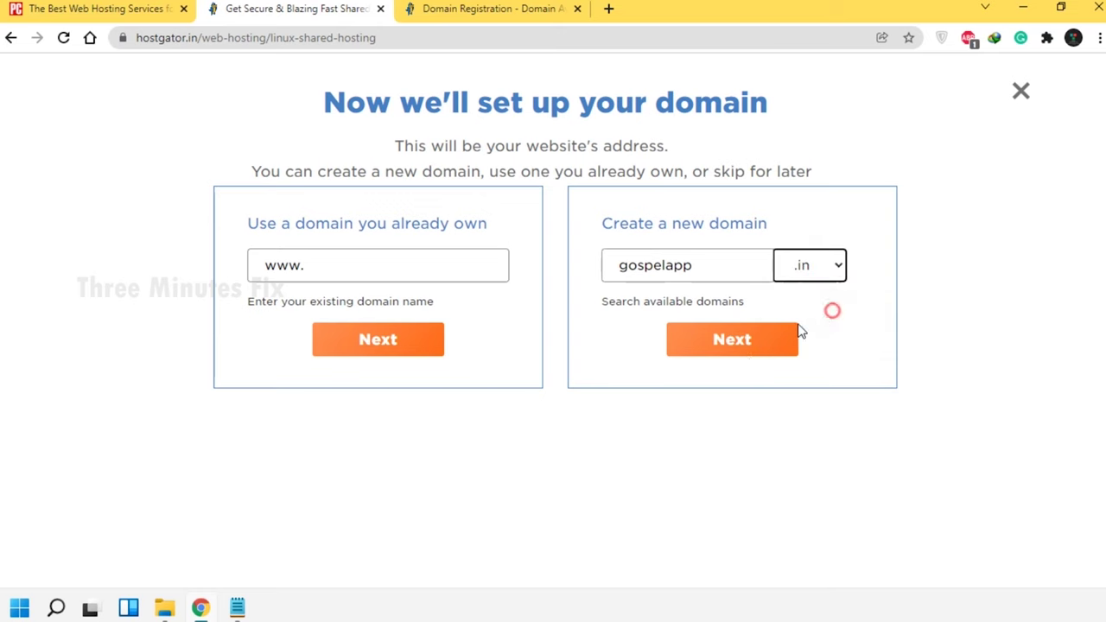
pyautogui.click(756, 339)
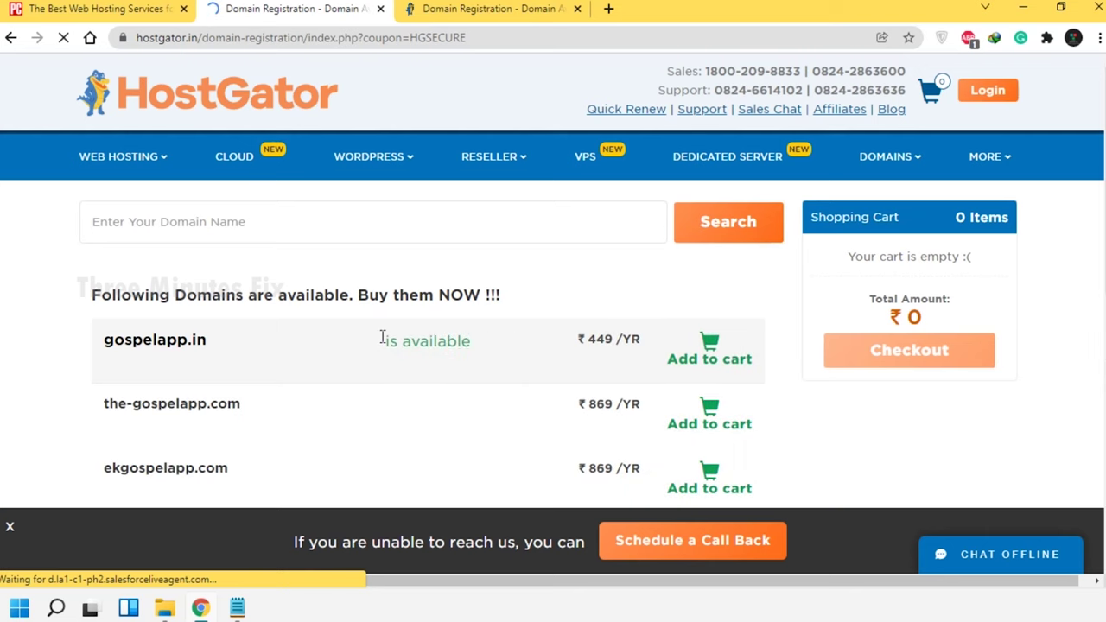
# - Add gospelapp.in to the cart and check out, keeping hosting at 1 Month and the domain at 1 Year
pyautogui.click(713, 356)
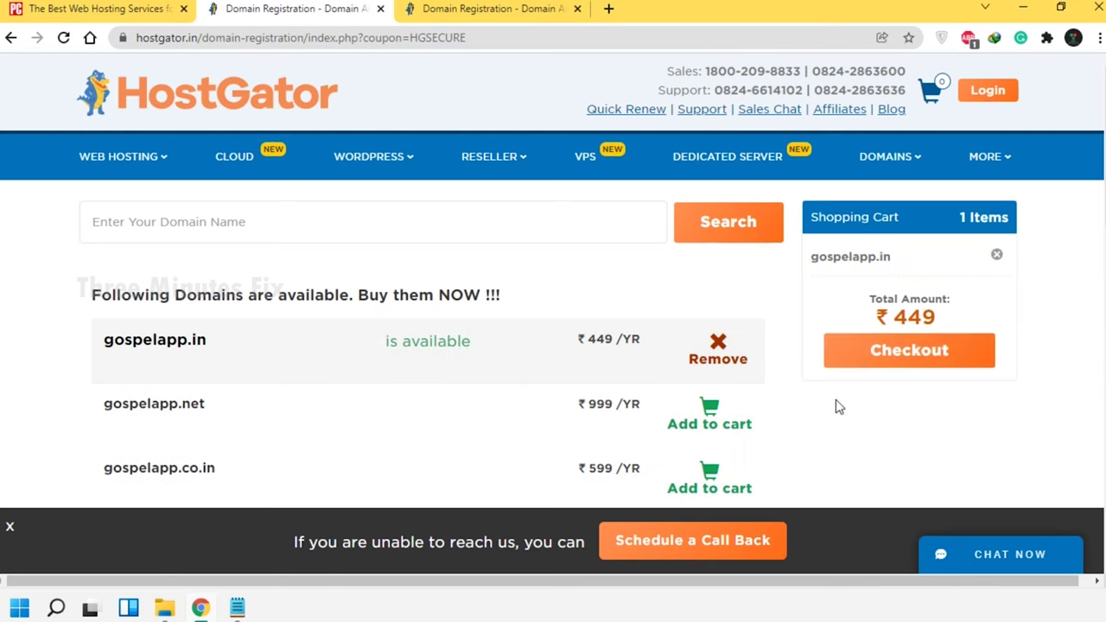
pyautogui.click(925, 348)
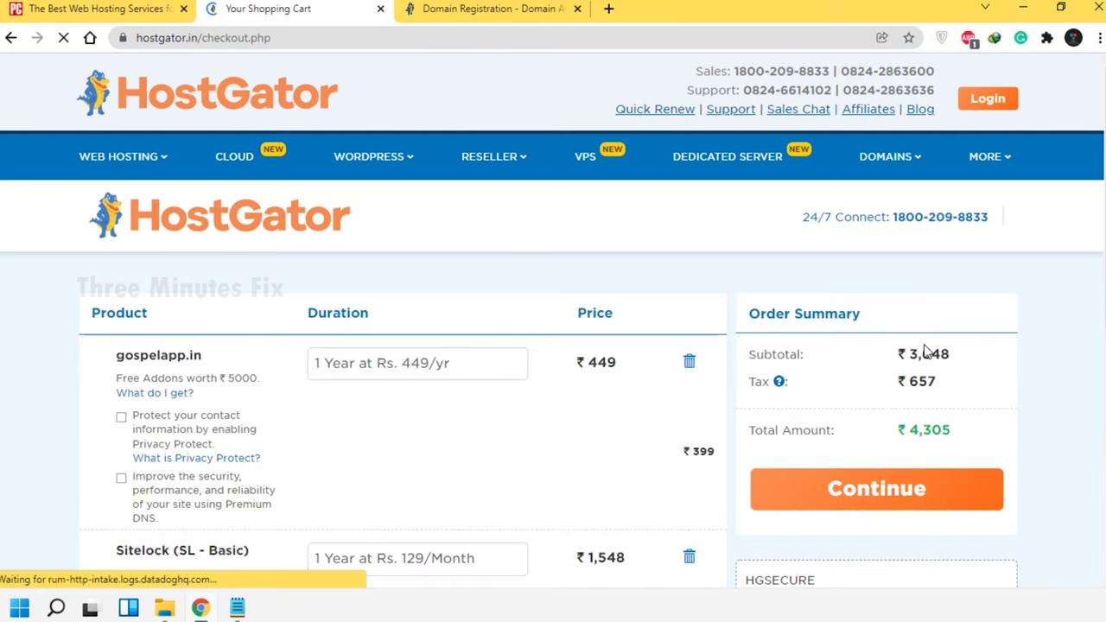
pyautogui.scroll(-3, 291, 371)
pyautogui.click(390, 435)
pyautogui.click(394, 437)
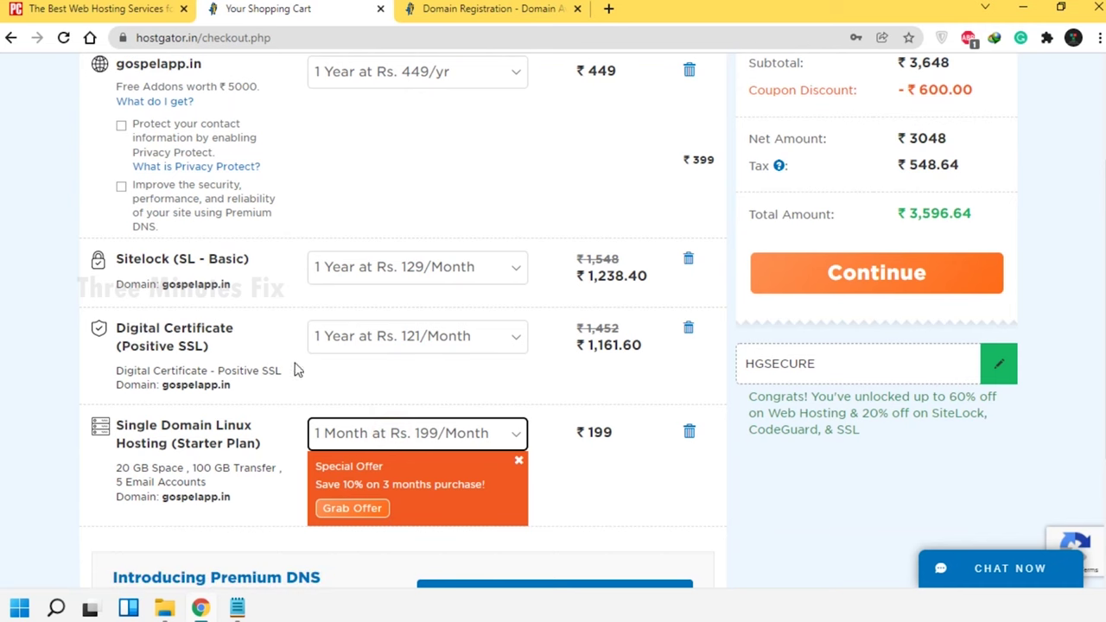
pyautogui.click(374, 342)
pyautogui.click(374, 342)
pyautogui.click(414, 269)
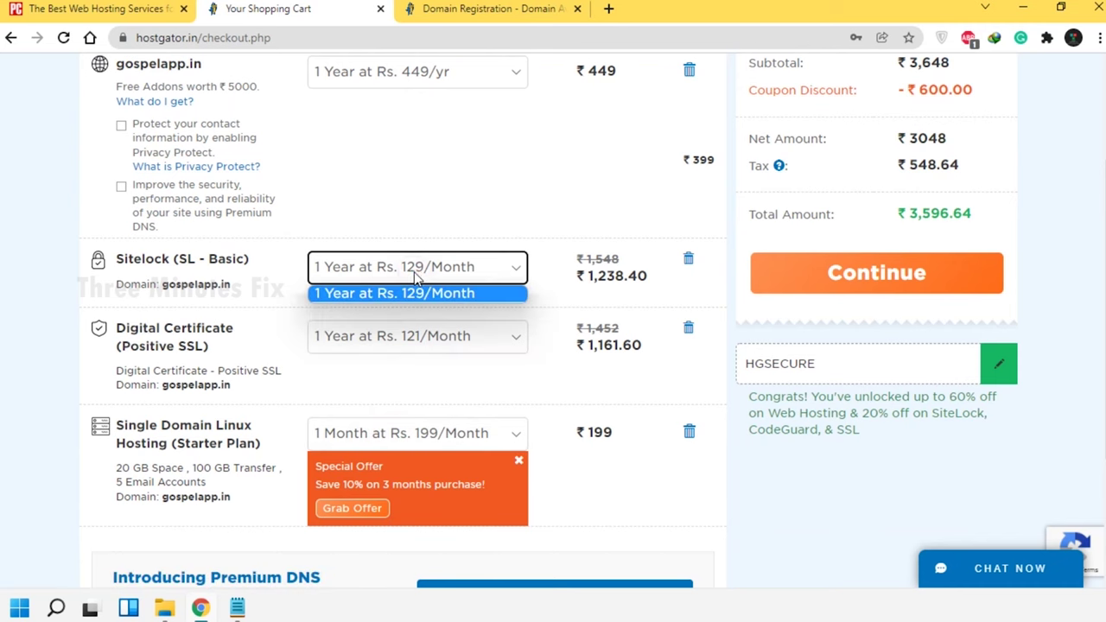
pyautogui.scroll(2, 428, 268)
pyautogui.click(406, 238)
pyautogui.click(406, 238)
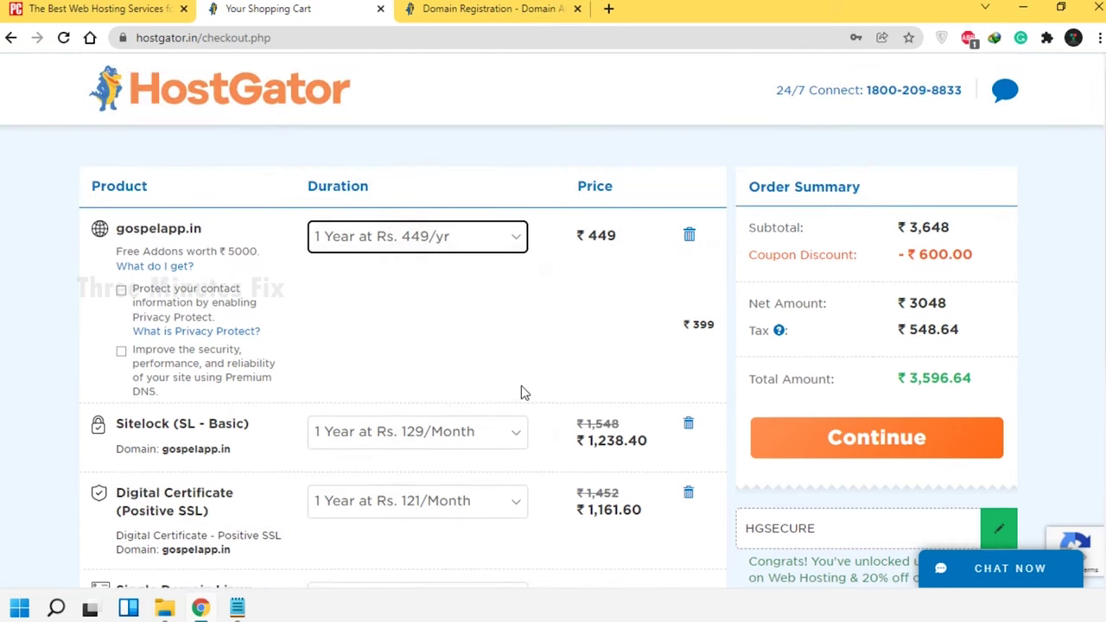
pyautogui.scroll(-2, 601, 387)
# - Remove the Sitelock (SL - Basic) and Digital Certificate add-ons, bringing the total to ₹765
pyautogui.moveTo(898, 214); pyautogui.dragTo(1021, 227)
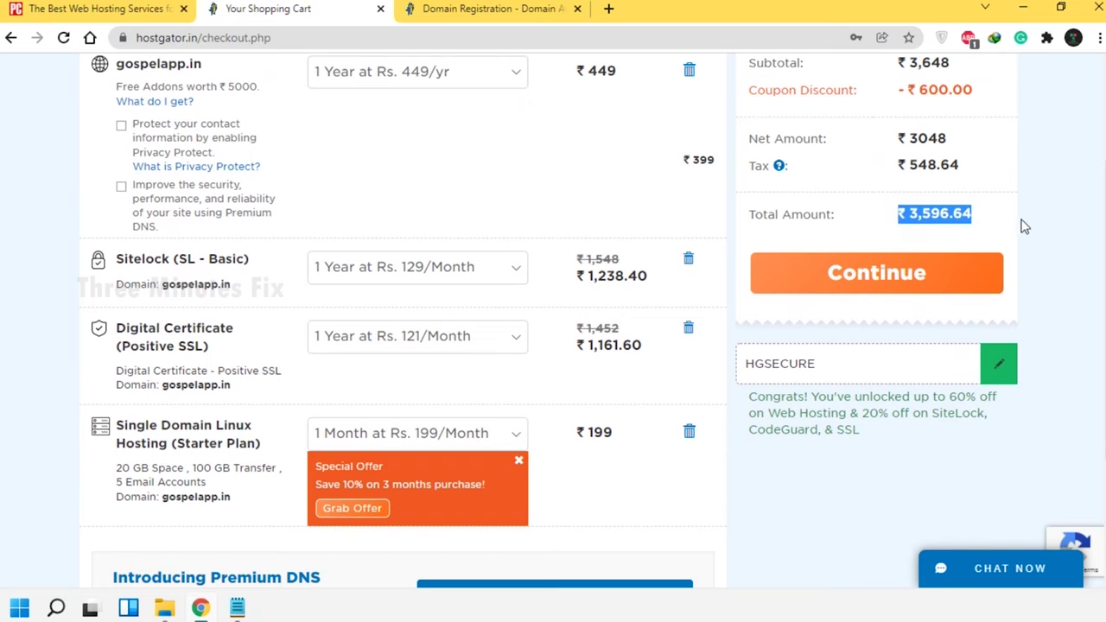
pyautogui.scroll(2, 1062, 257)
pyautogui.click(1063, 262)
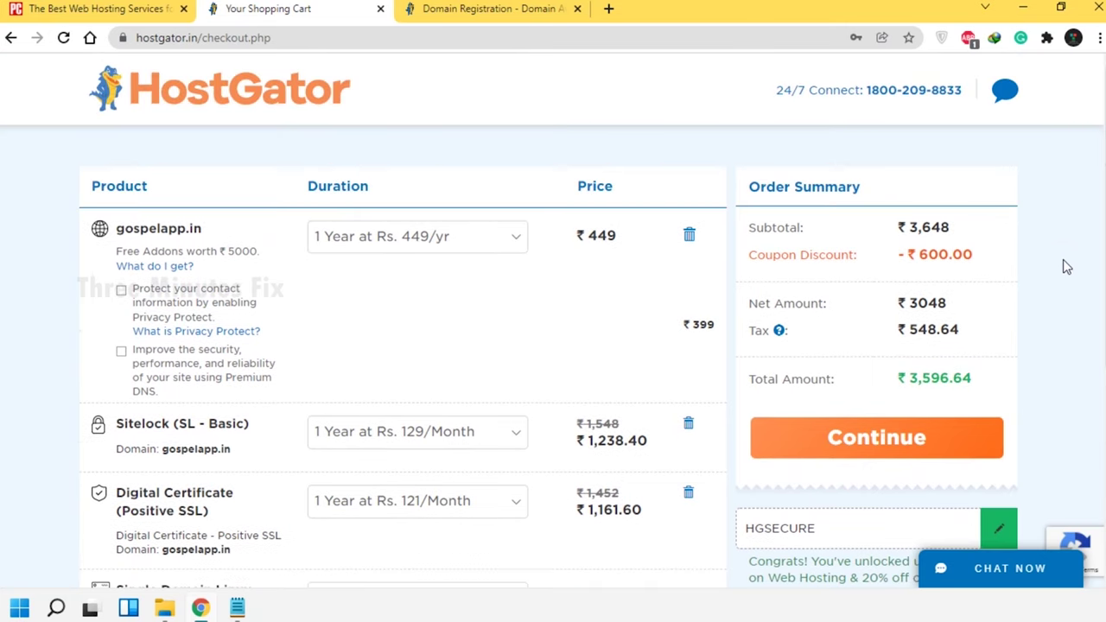
pyautogui.scroll(-2, 1061, 259)
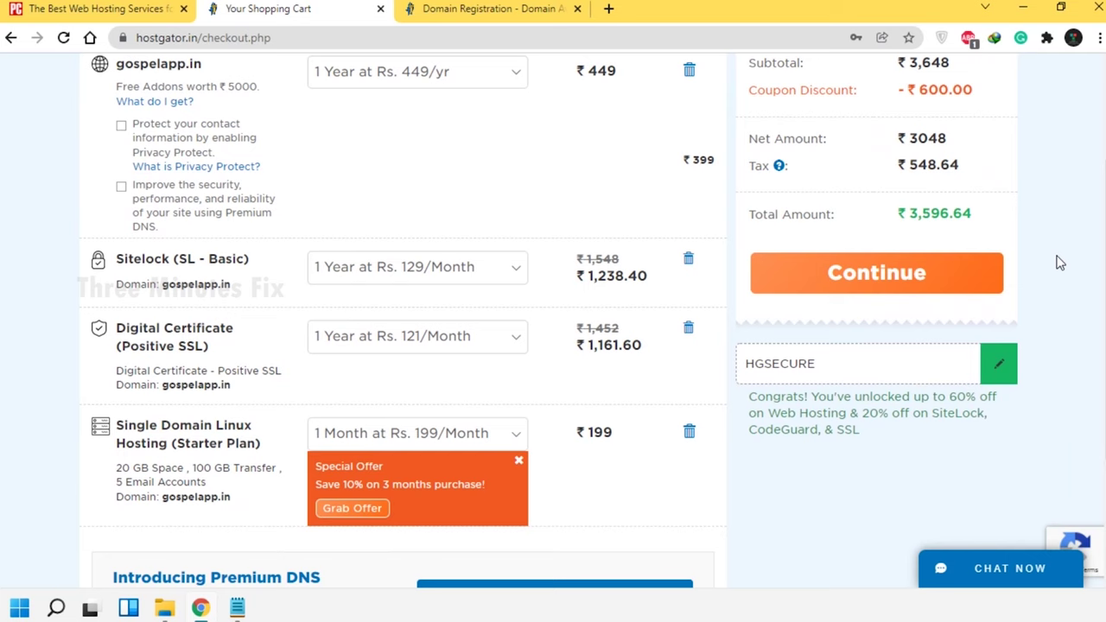
pyautogui.click(689, 260)
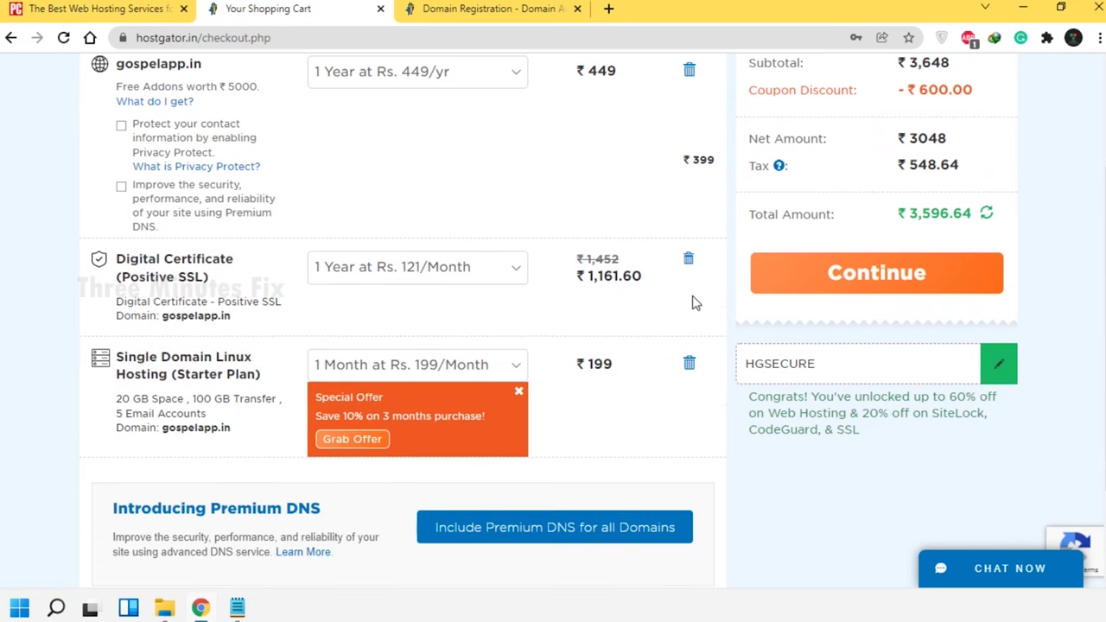
pyautogui.click(690, 267)
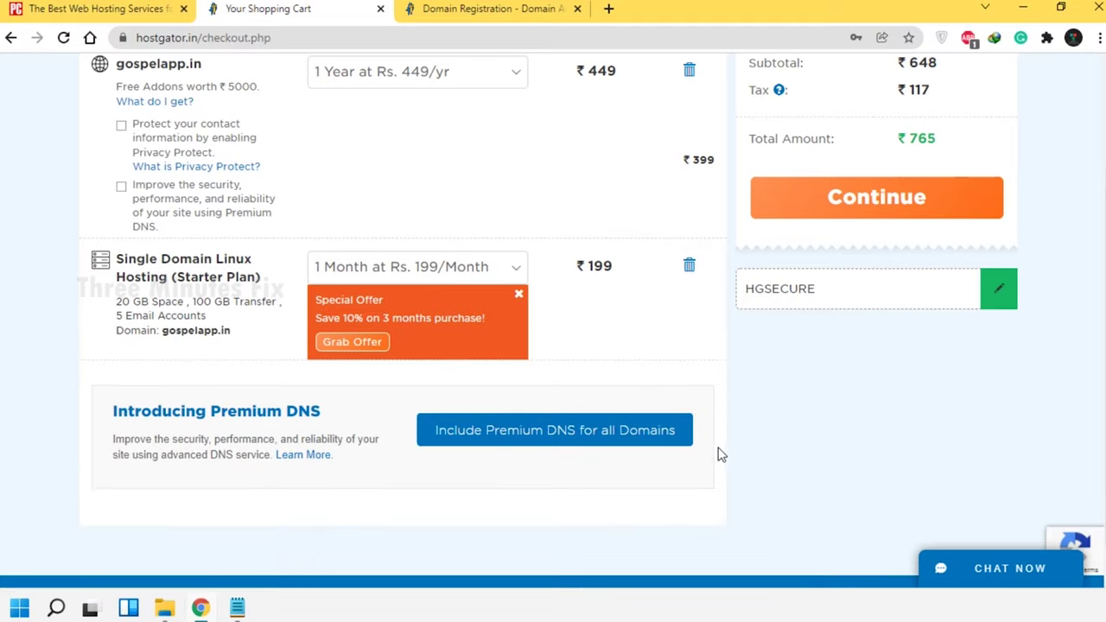
pyautogui.scroll(2, 716, 452)
pyautogui.moveTo(967, 303); pyautogui.dragTo(890, 304)
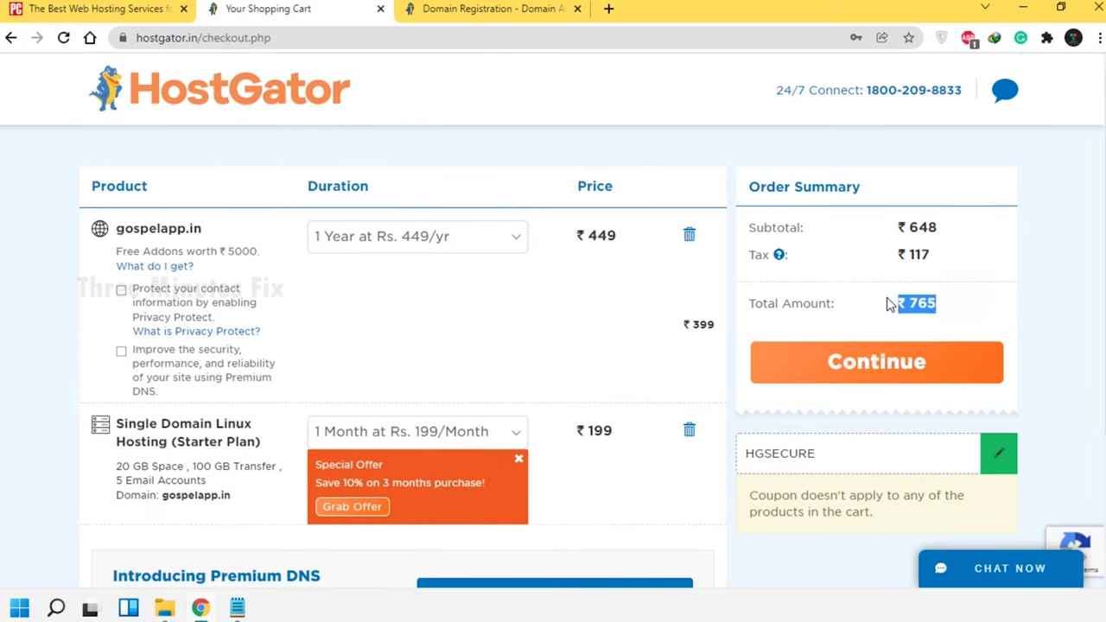
pyautogui.click(977, 217)
# - Review the final cart, then minimise the browser to reach the desktop
pyautogui.scroll(-2, 976, 217)
pyautogui.scroll(2, 980, 201)
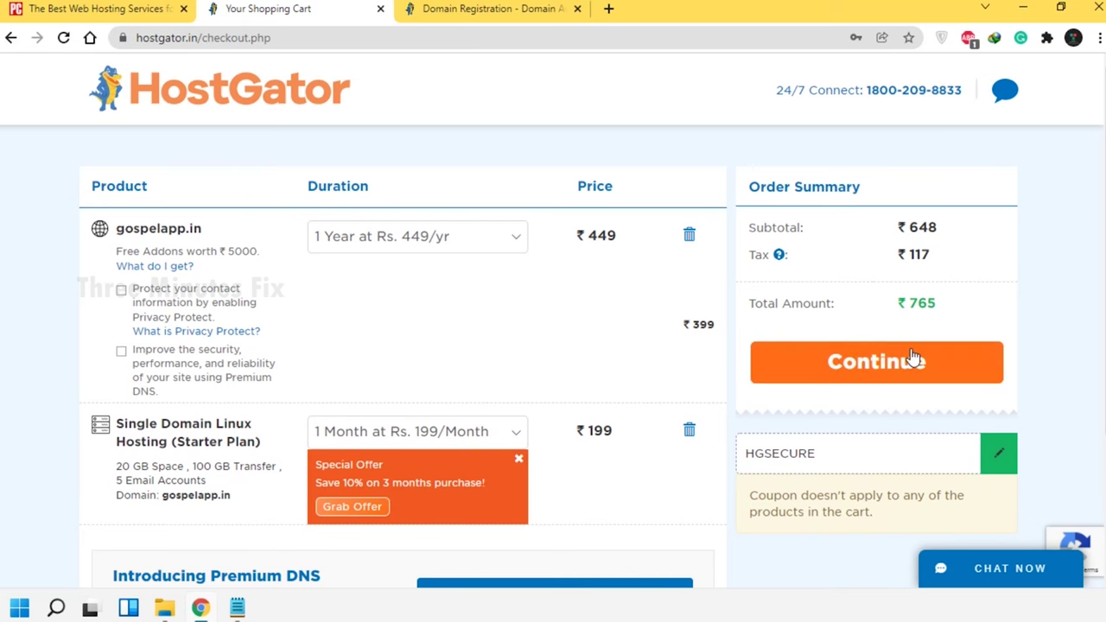
pyautogui.scroll(-3, 1034, 311)
pyautogui.scroll(3, 967, 311)
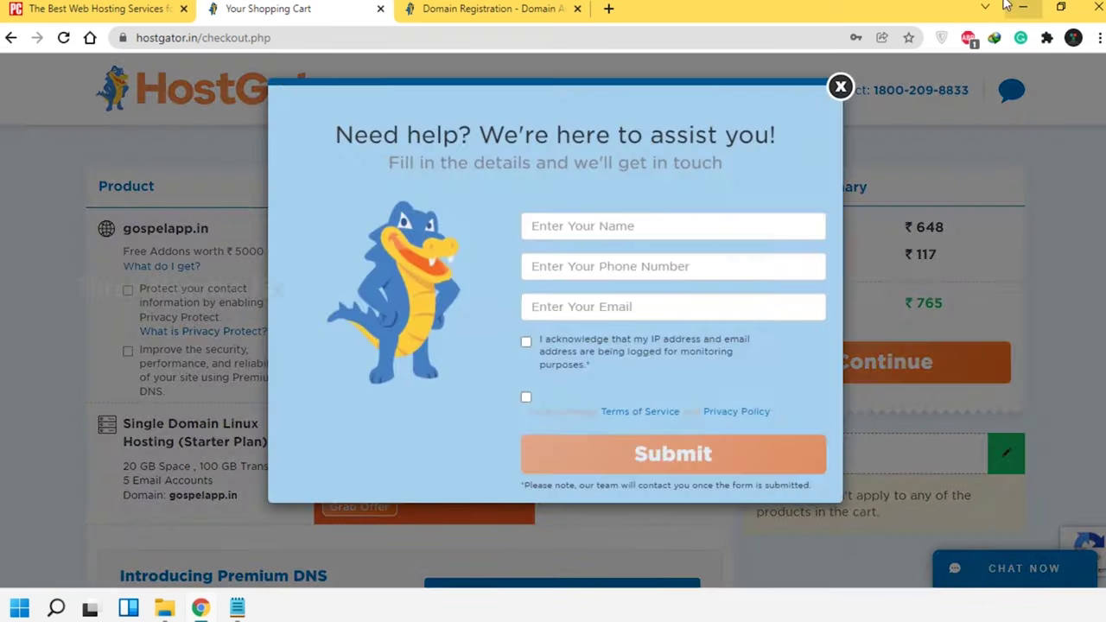
pyautogui.click(984, 7)
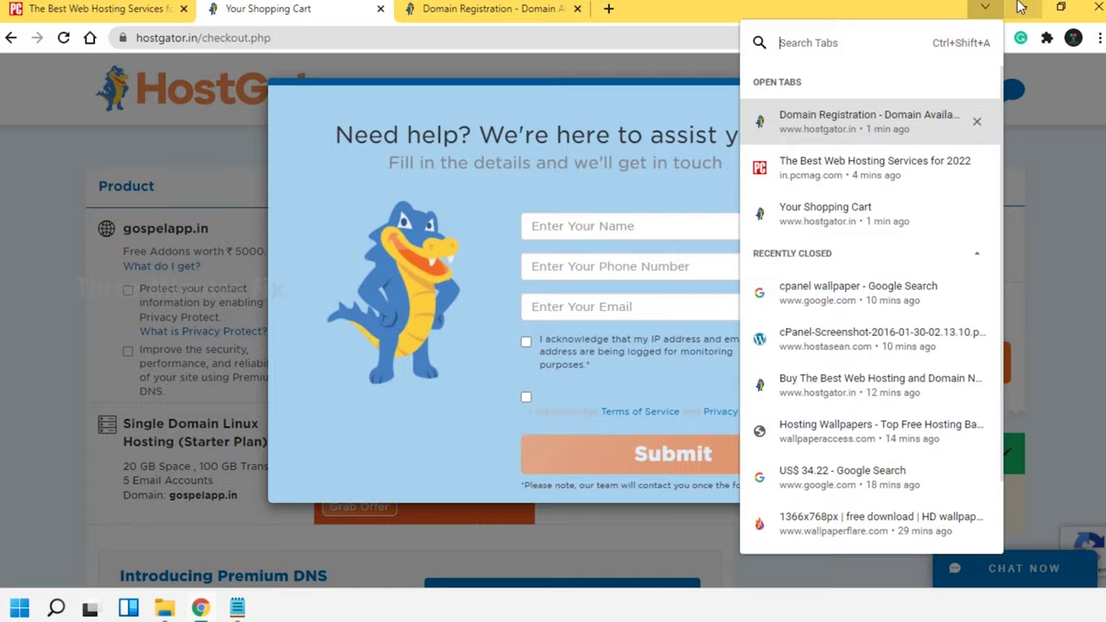
pyautogui.click(1023, 7)
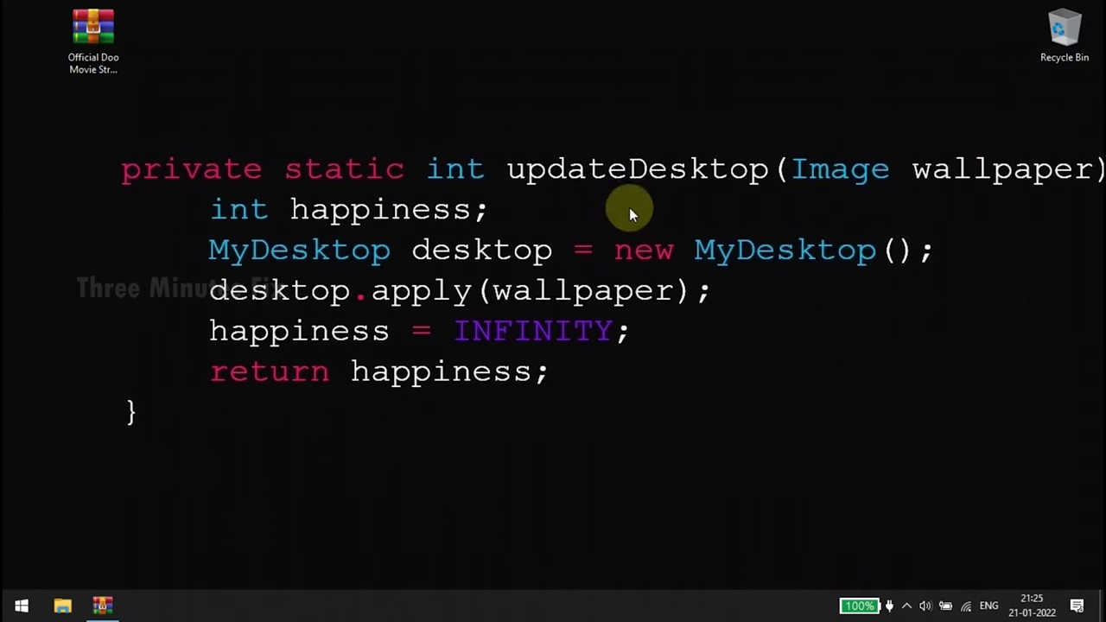
# - Extract the downloaded Doo package onto the desktop and open its Android source folder
pyautogui.rightClick(101, 57)
pyautogui.click(198, 123)
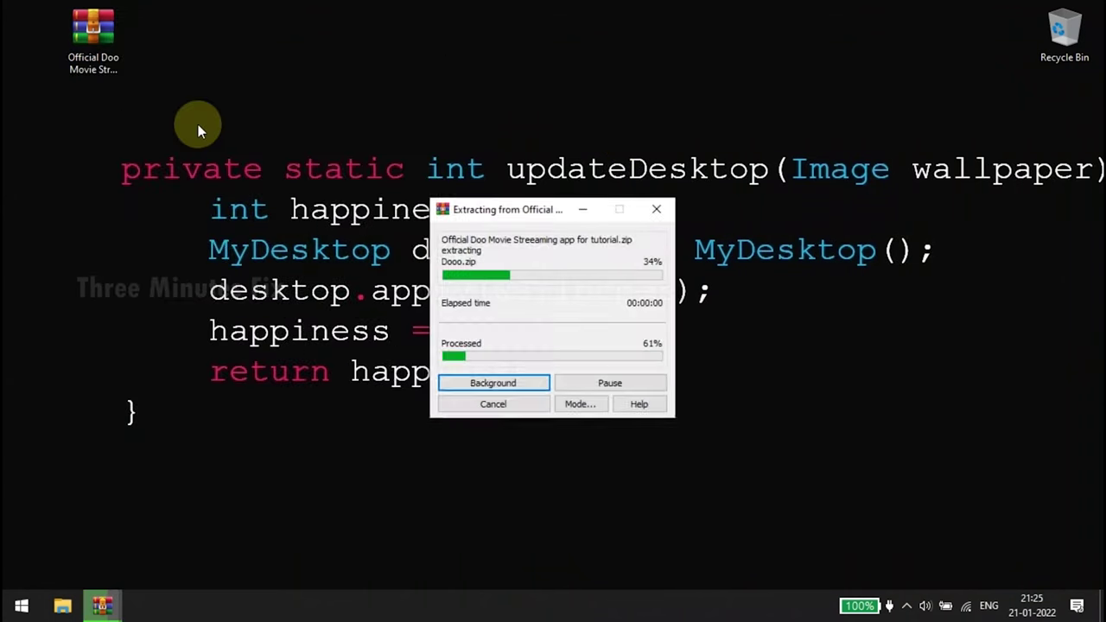
pyautogui.click(104, 136)
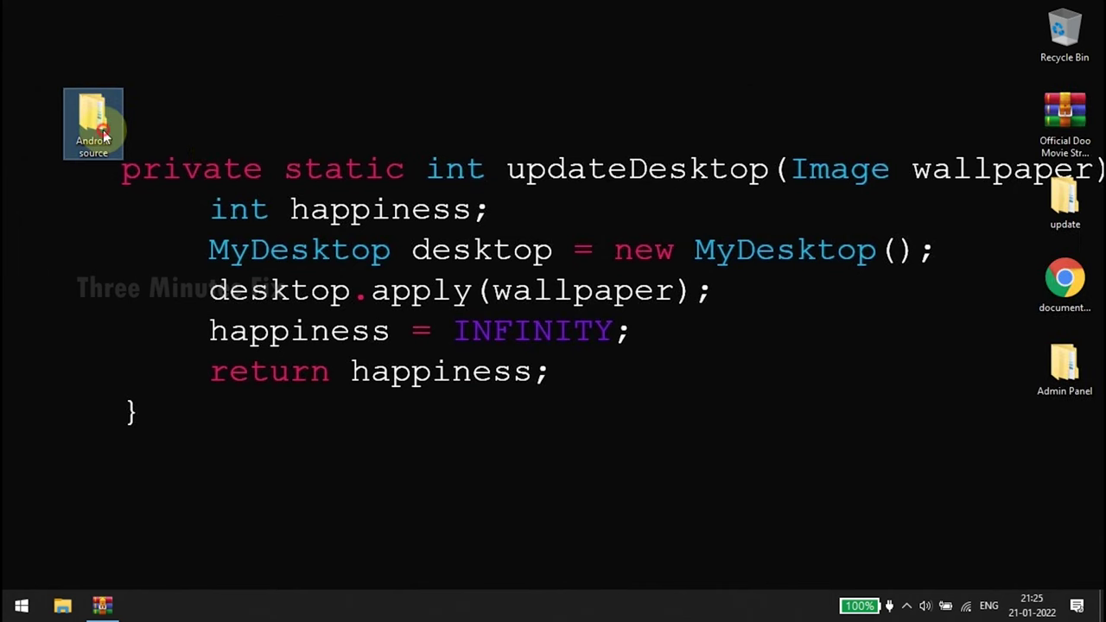
pyautogui.doubleClick(104, 136)
# - Extract Dooo.zip in place, open the Dooo folder, and search the Start menu for Android Studio
pyautogui.click(147, 110)
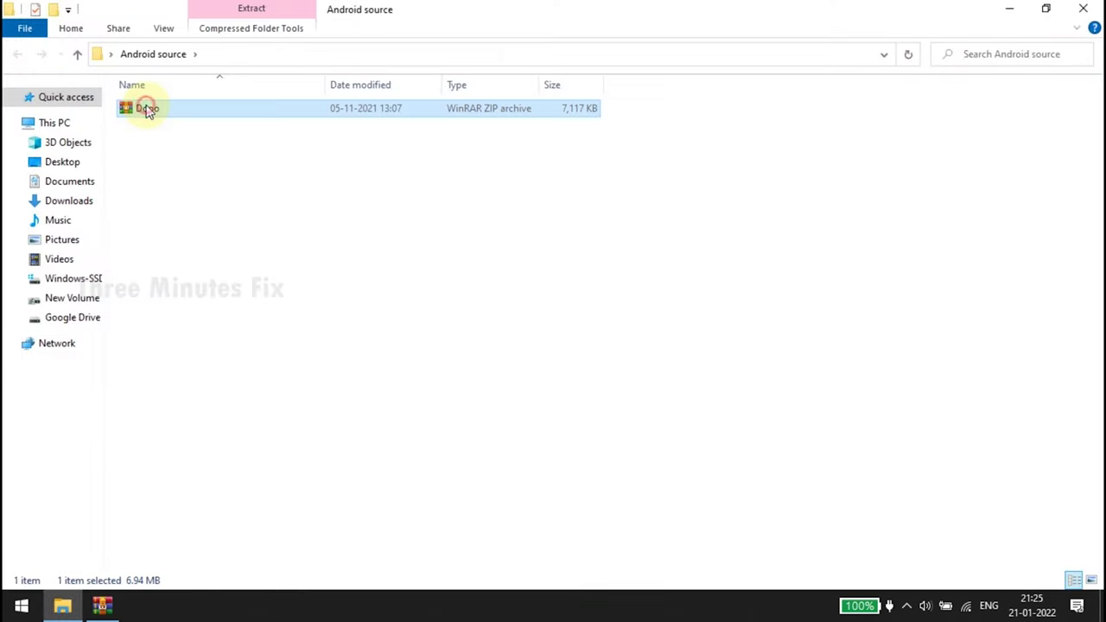
pyautogui.rightClick(147, 109)
pyautogui.click(224, 169)
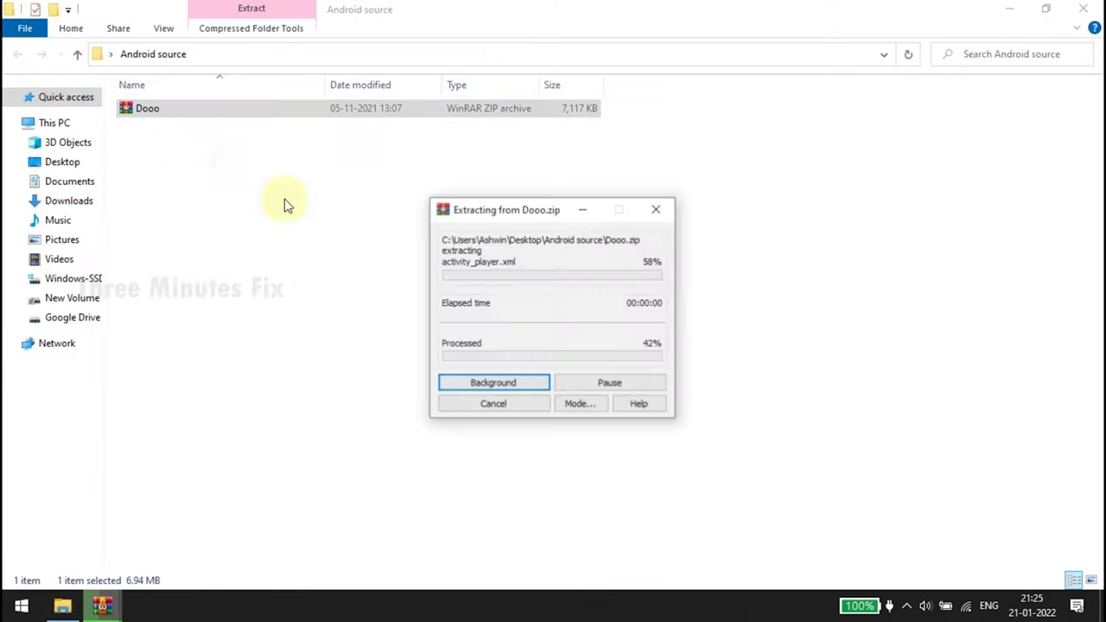
pyautogui.doubleClick(154, 109)
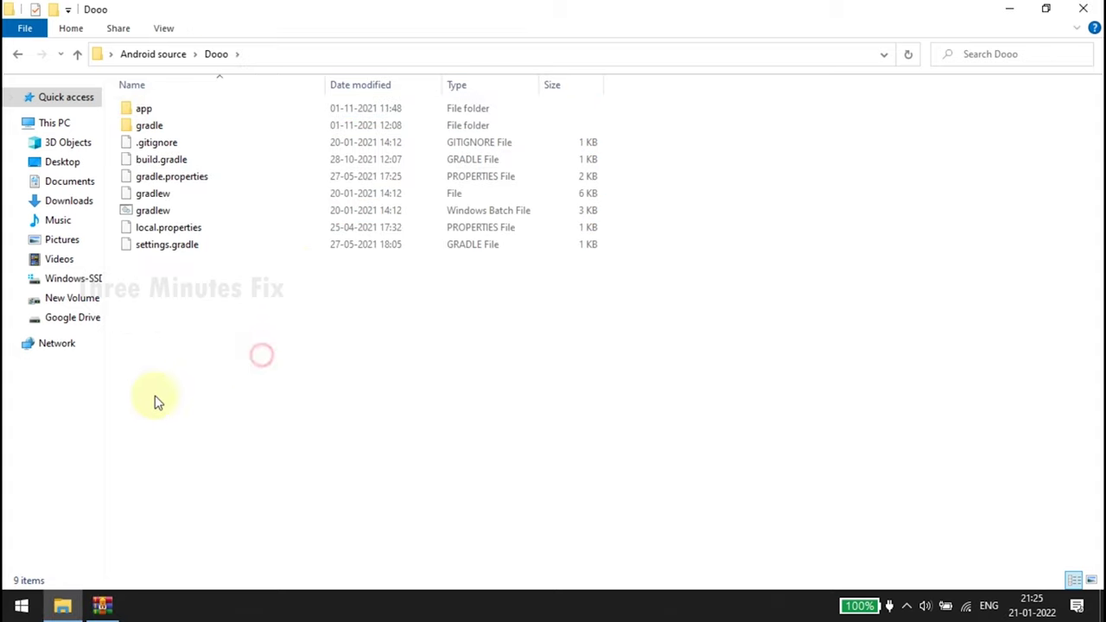
pyautogui.click(21, 606)
pyautogui.write('a')
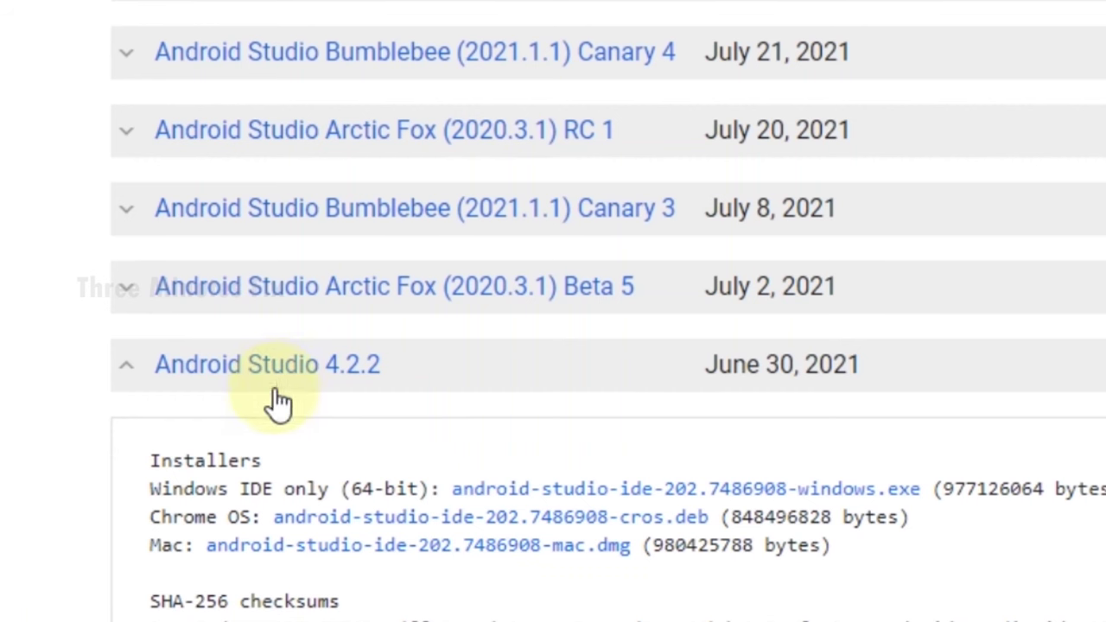
# - Open the Desktop\Android source\Dooo project, accept the substitute SDK location, and review the 2020.3.1 sync error
pyautogui.moveTo(469, 371); pyautogui.dragTo(149, 378)
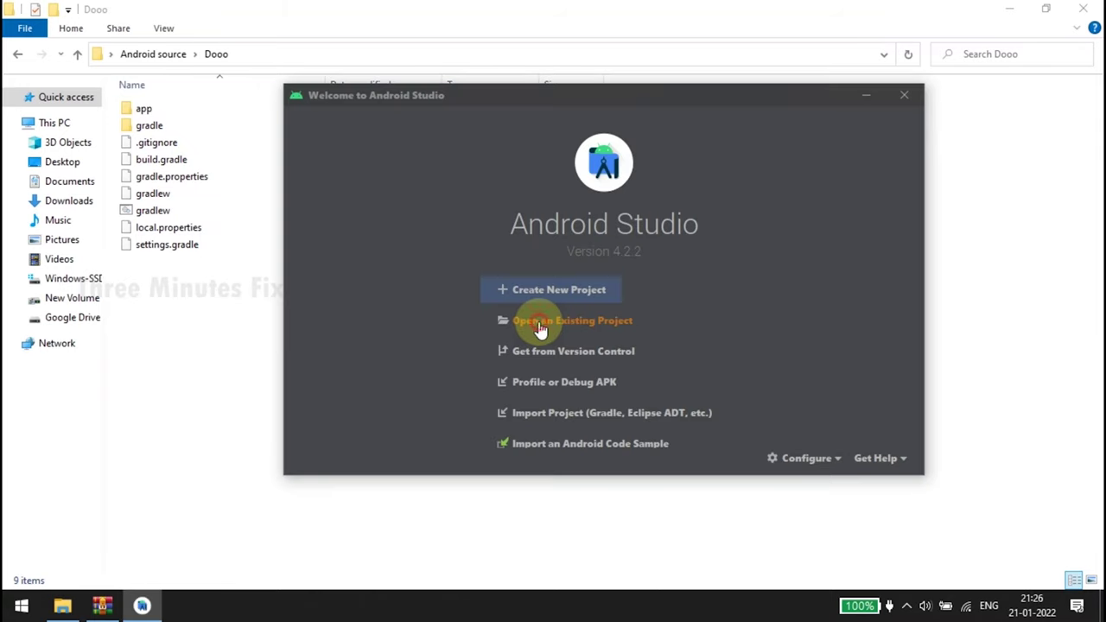
pyautogui.click(546, 320)
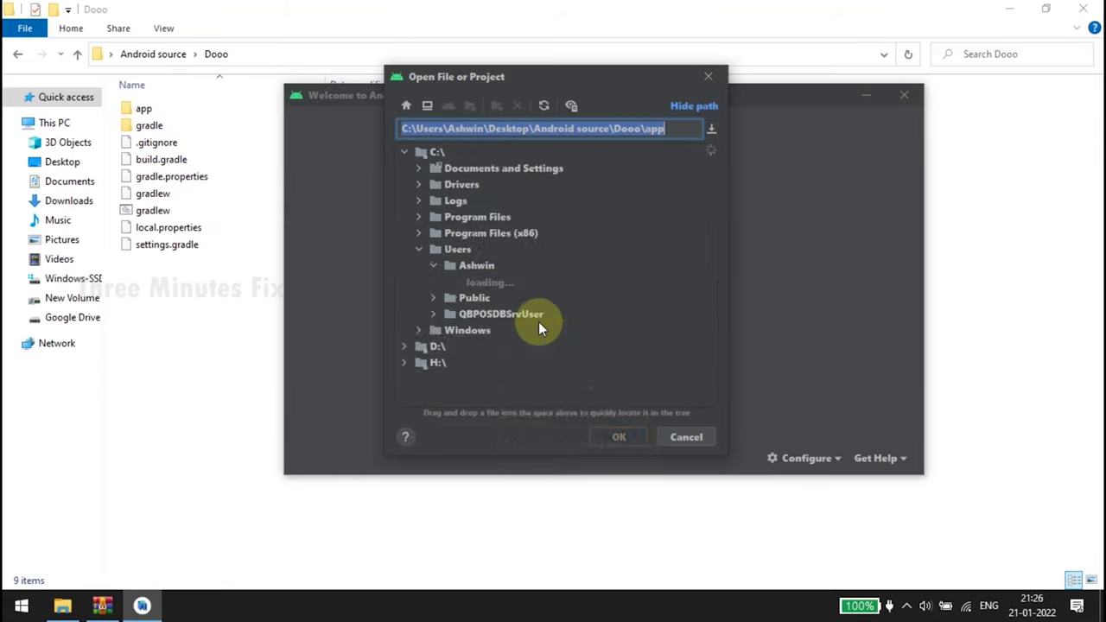
pyautogui.click(516, 266)
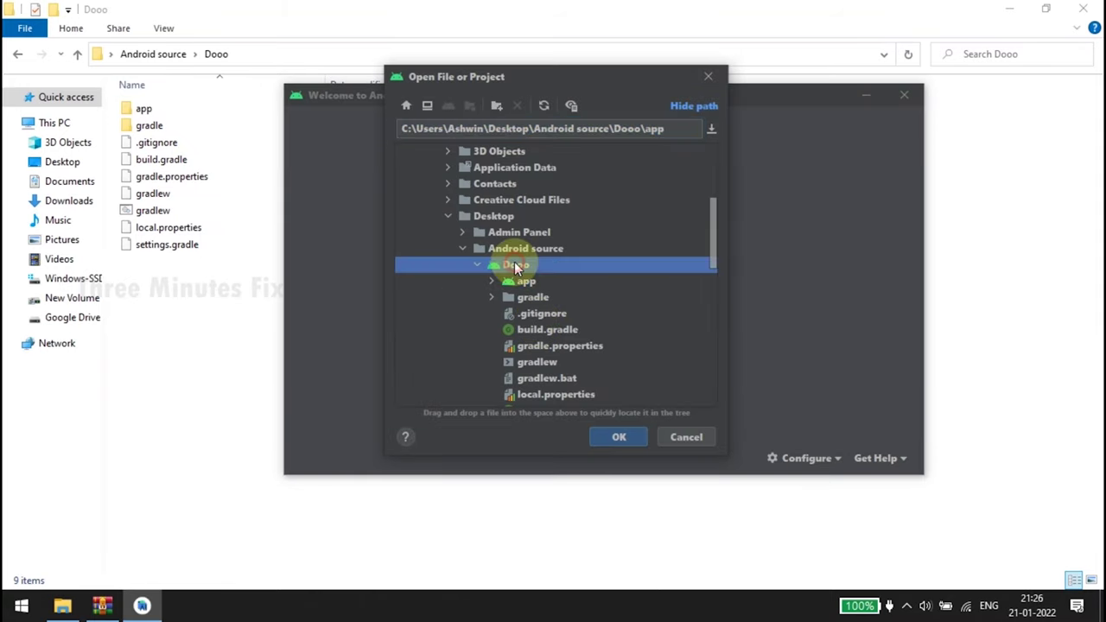
pyautogui.click(620, 436)
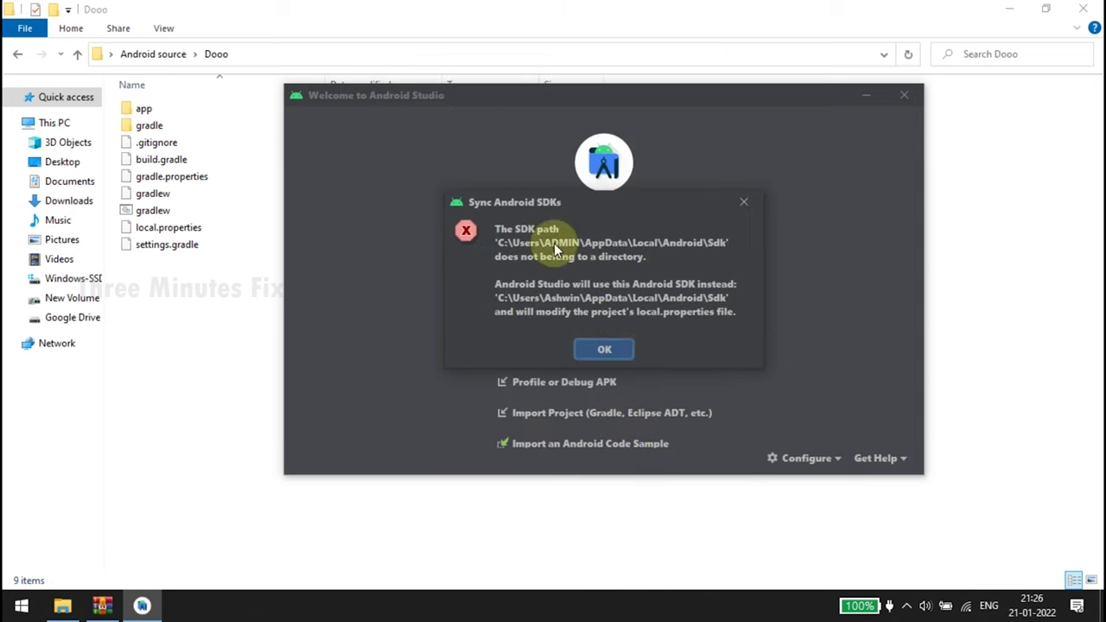
pyautogui.click(611, 356)
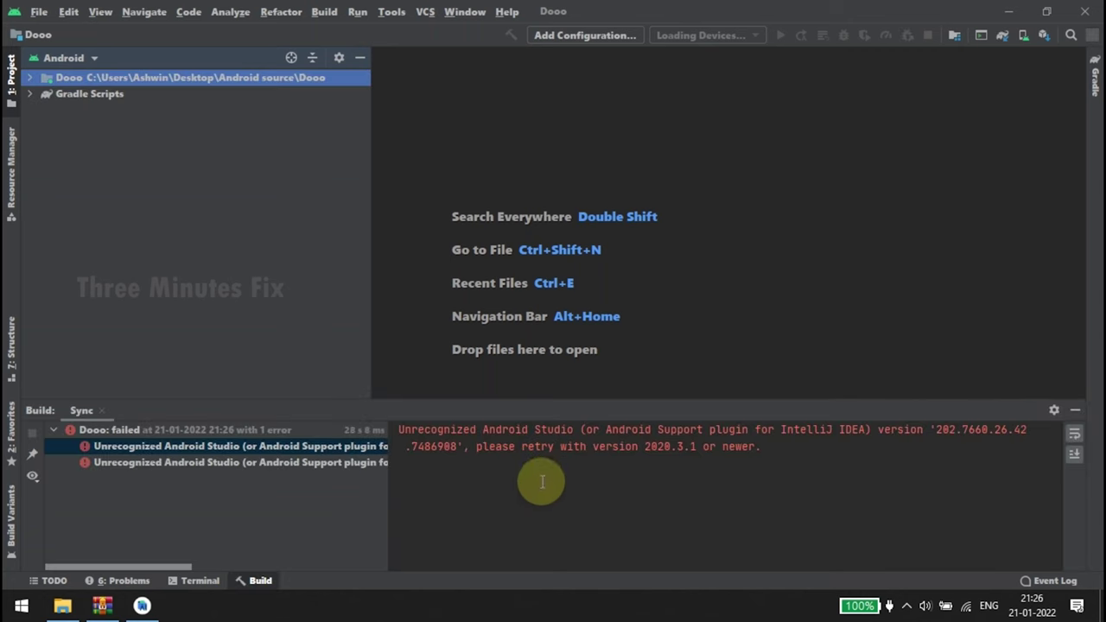
pyautogui.moveTo(780, 462); pyautogui.dragTo(400, 430)
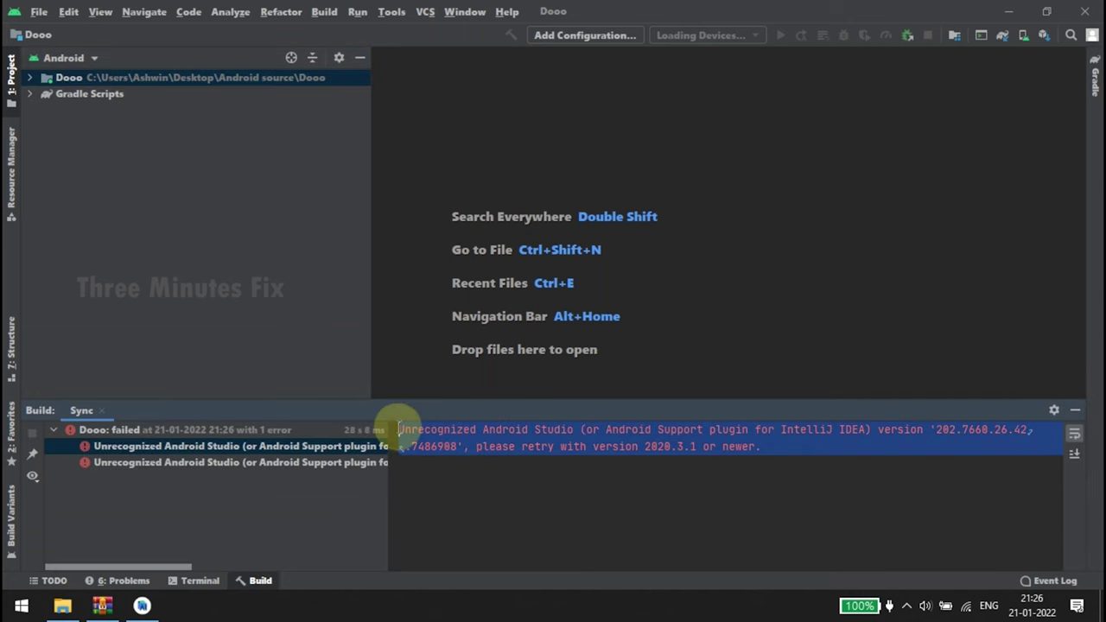
pyautogui.click(562, 489)
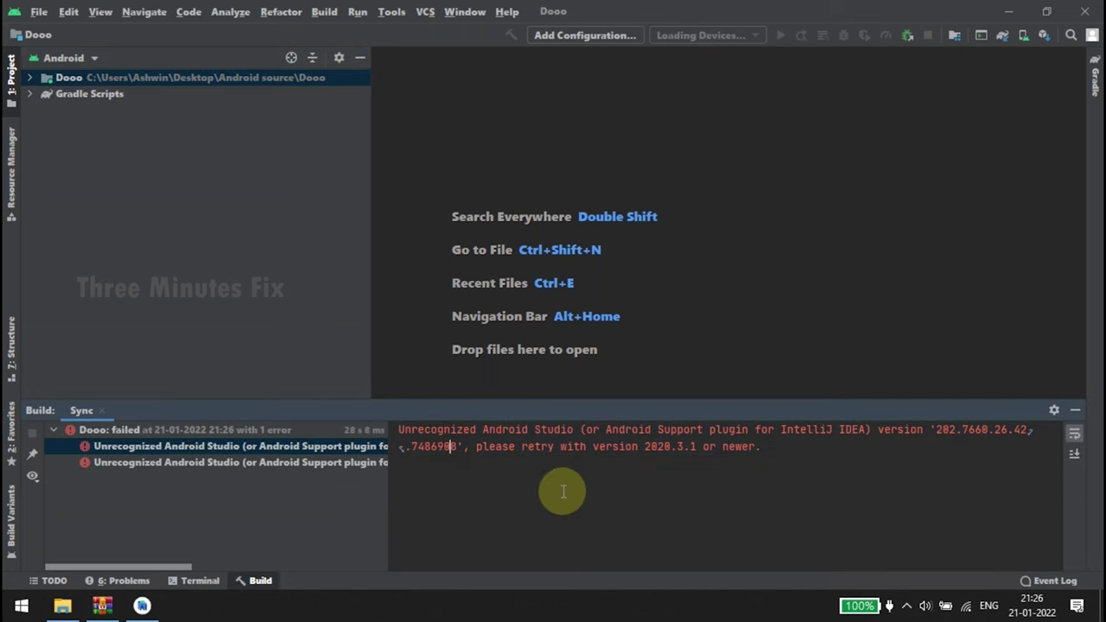
# - In Project Structure, change the Android Gradle Plugin Version from 7.0.3 to 4.2.2 and apply
pyautogui.click(41, 12)
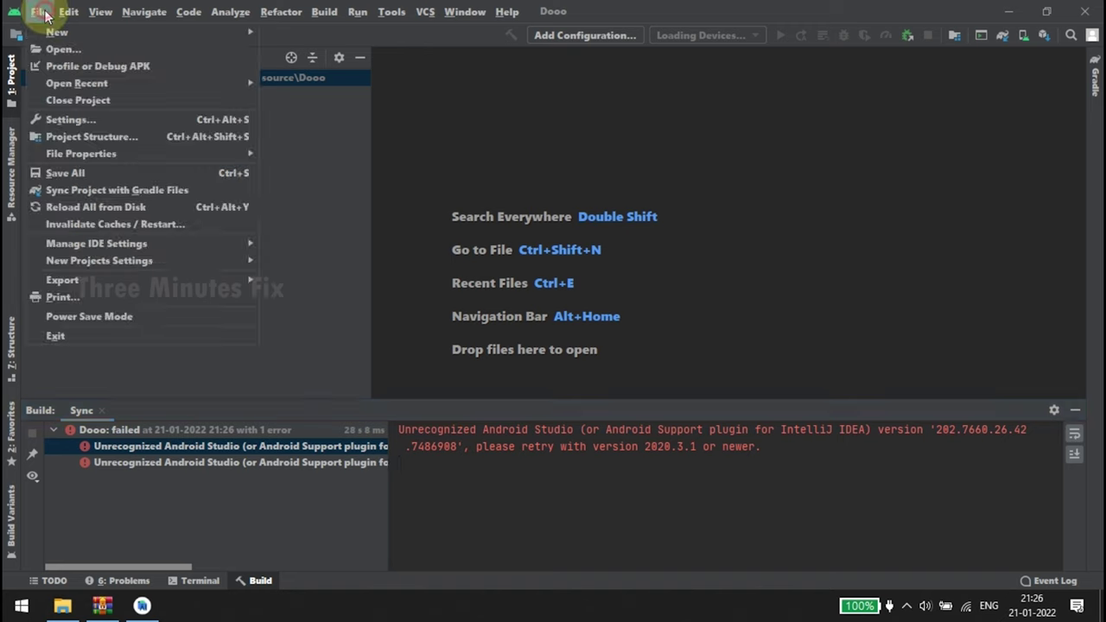
pyautogui.click(123, 137)
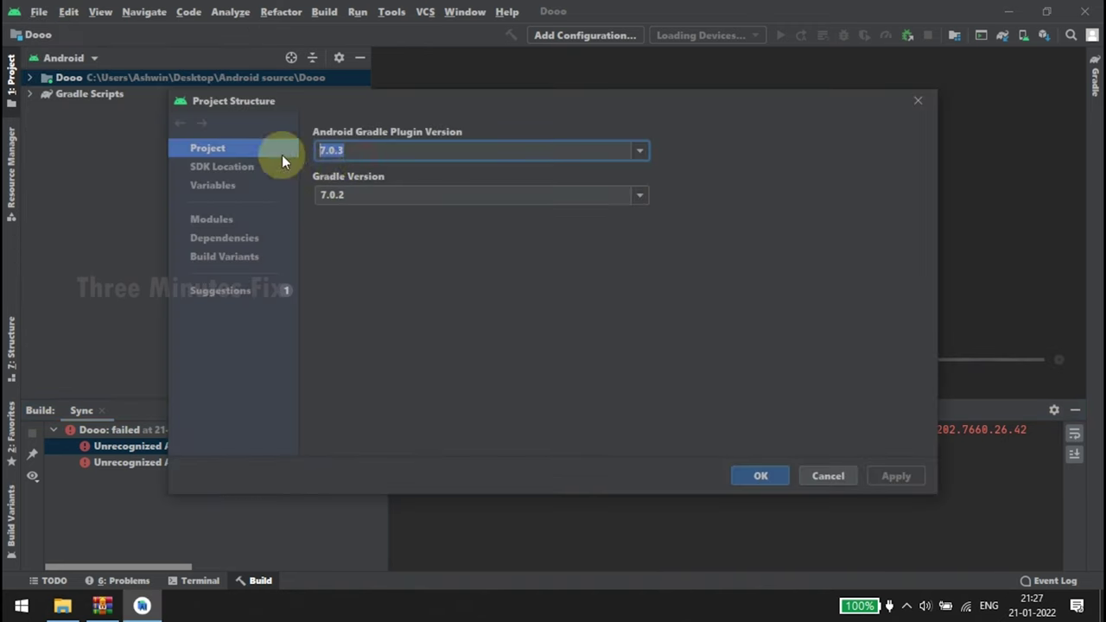
pyautogui.write('7.0.3.2.')
pyautogui.hotkey('ctrl', 'a')
pyautogui.write('4')
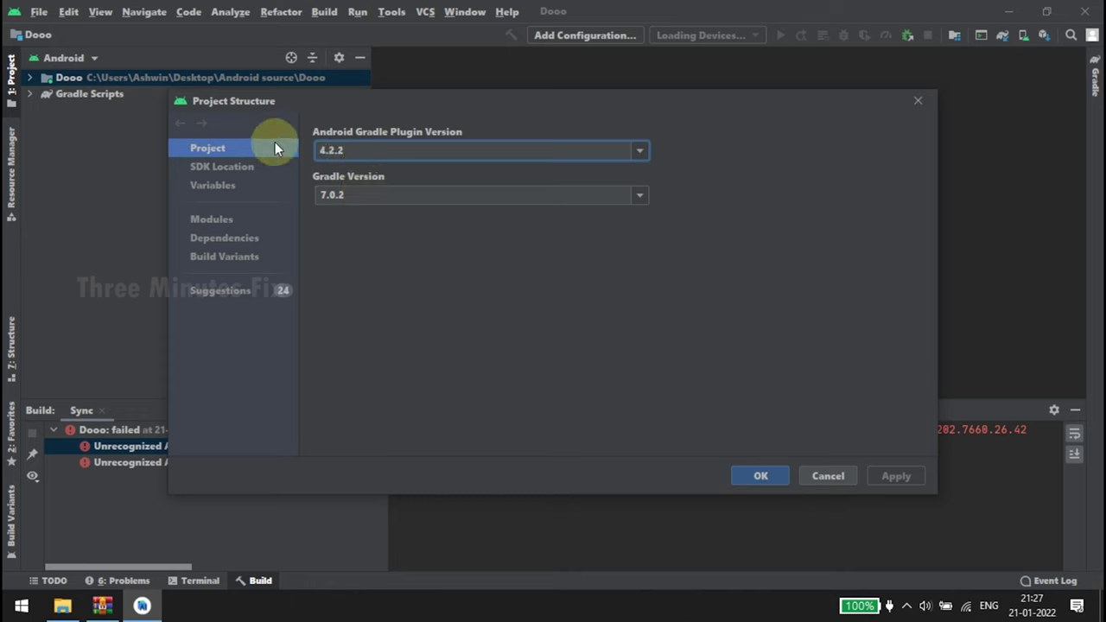
pyautogui.click(760, 475)
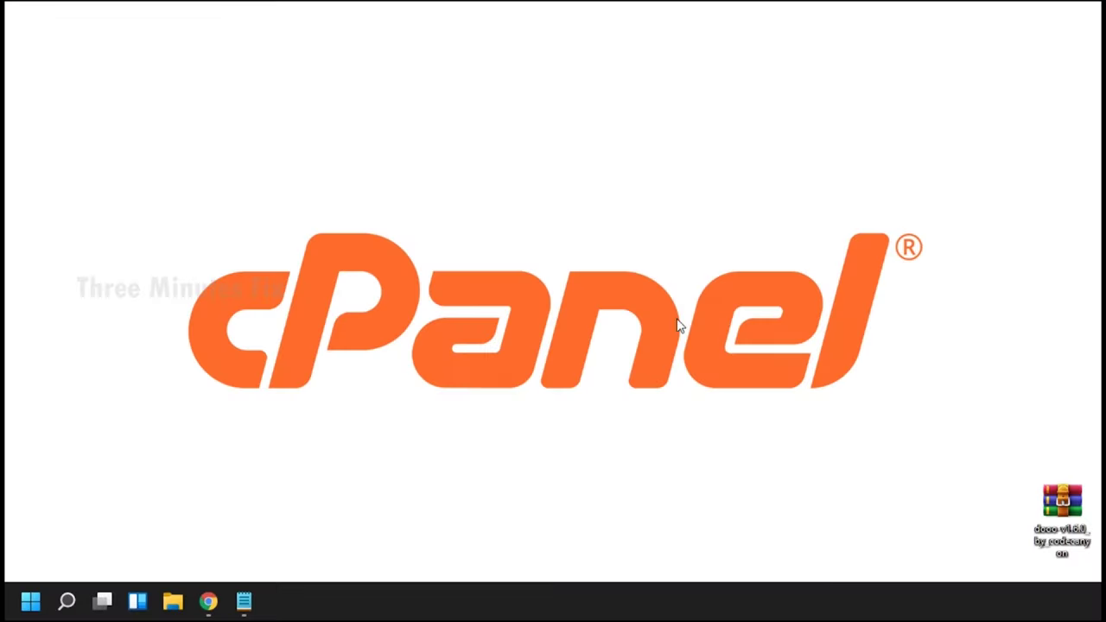
# - Bring the cPanel browser window to full screen and open Subdomains under Domains
pyautogui.click(209, 601)
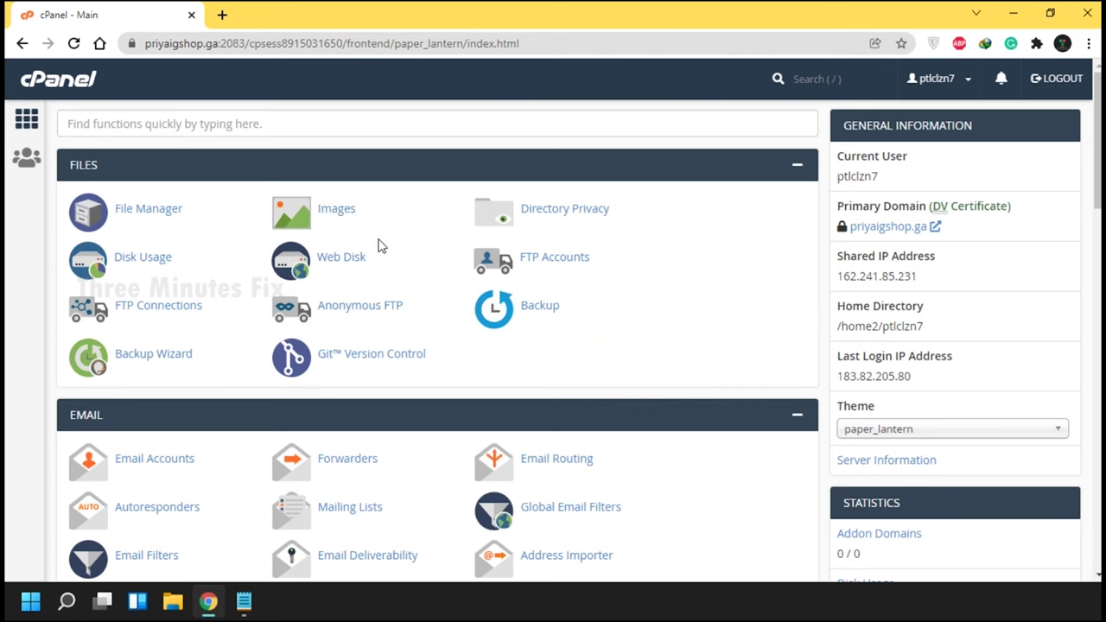
pyautogui.press('F11')
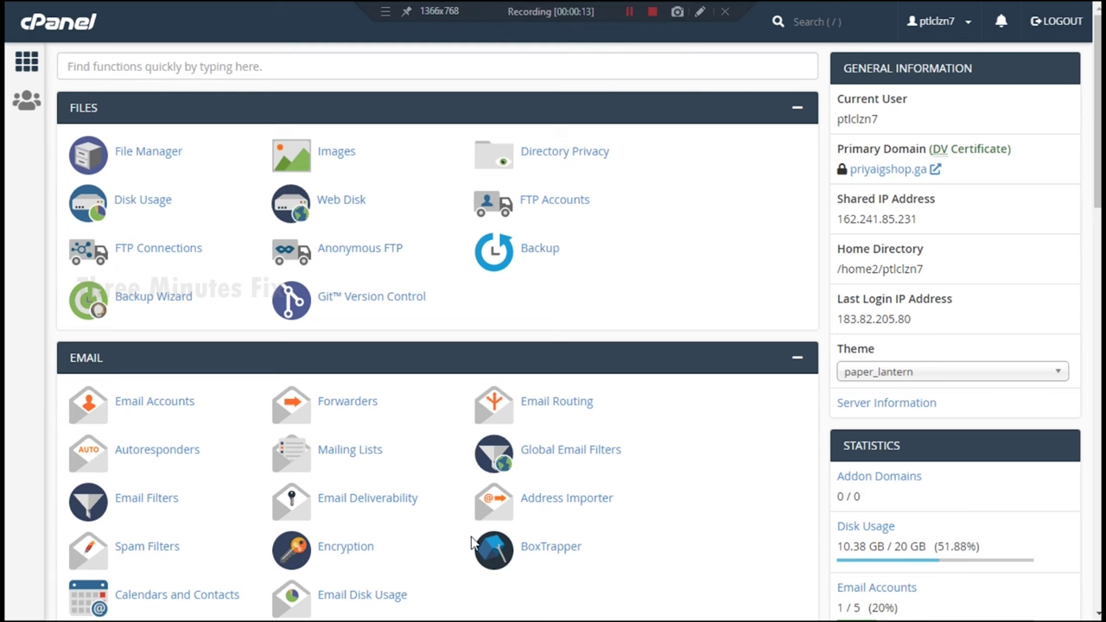
pyautogui.scroll(-6, 764, 373)
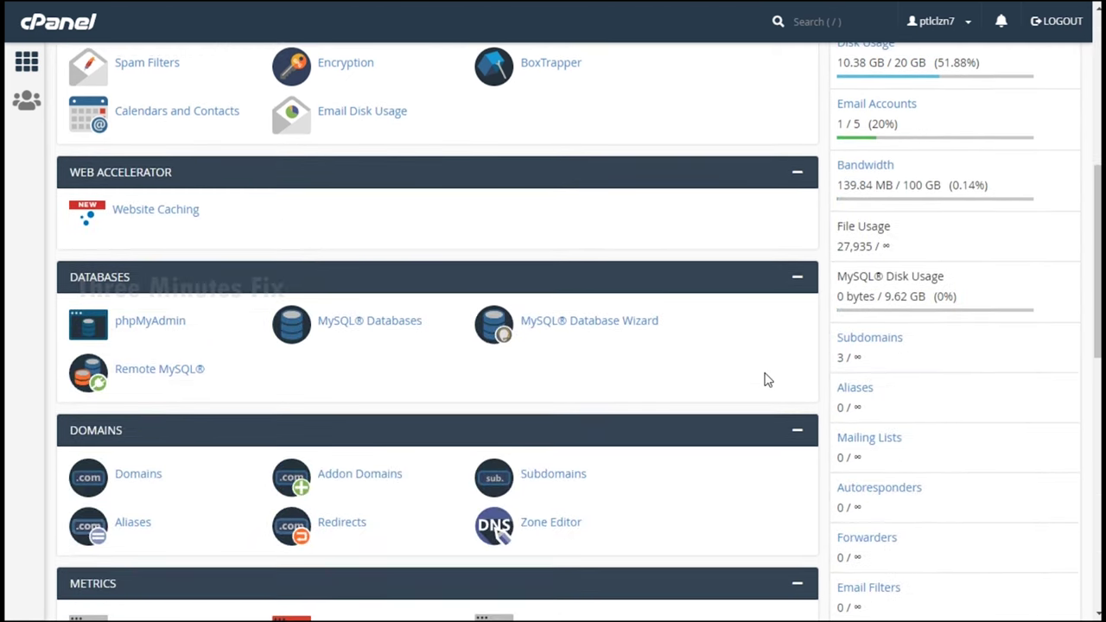
pyautogui.scroll(-2, 765, 378)
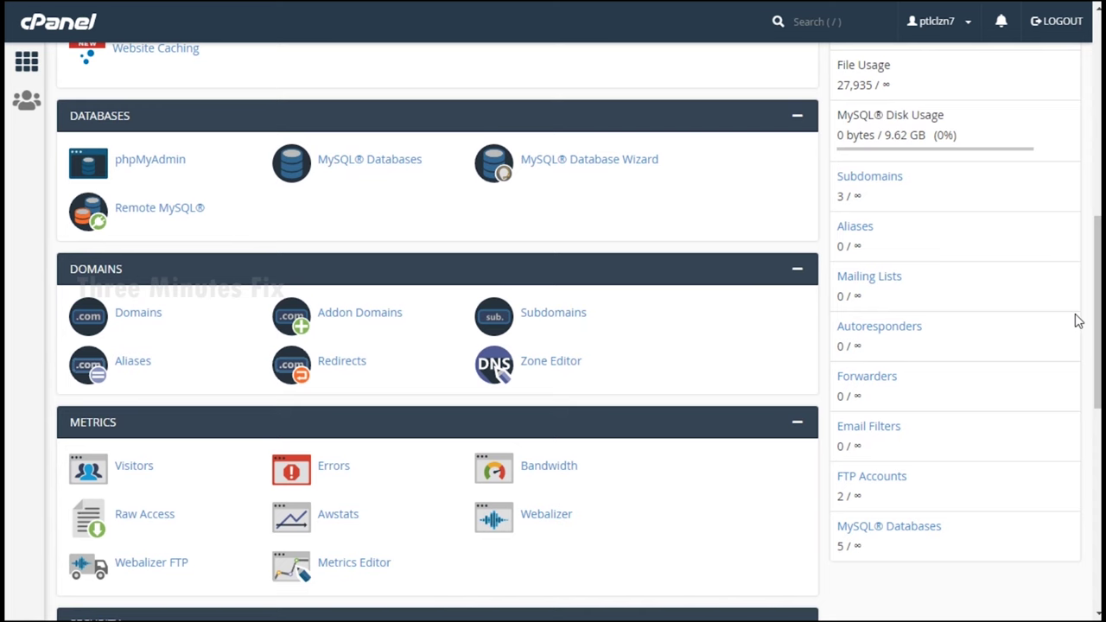
pyautogui.click(549, 320)
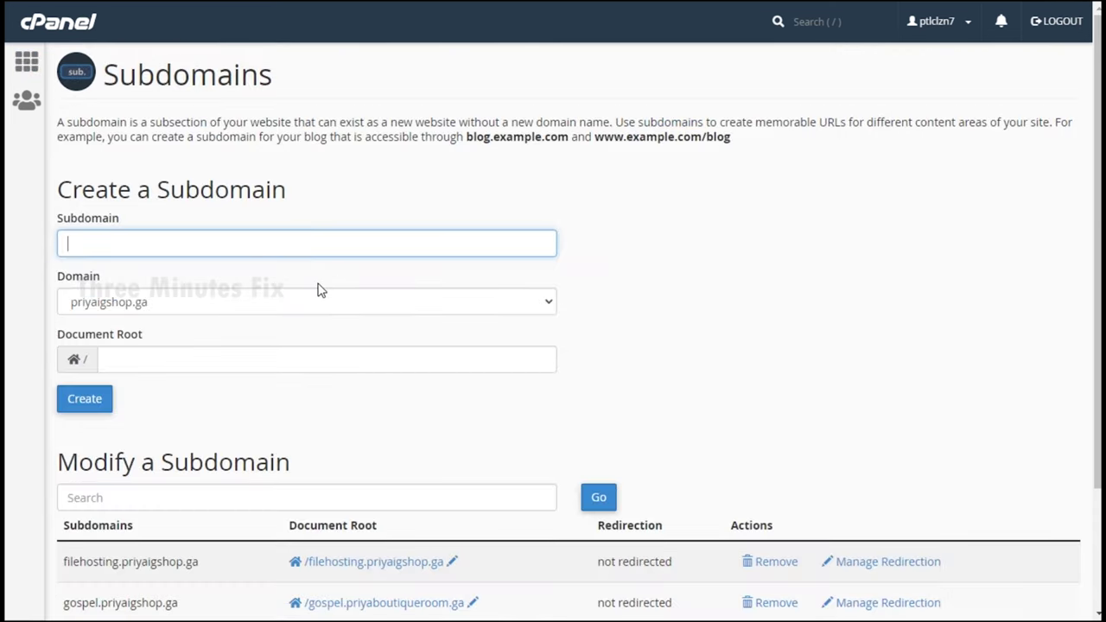
# - Create the 'admin' subdomain admin.priyaigshop.ga, copy its address, and go back to cPanel home
pyautogui.click(198, 243)
pyautogui.click(737, 259)
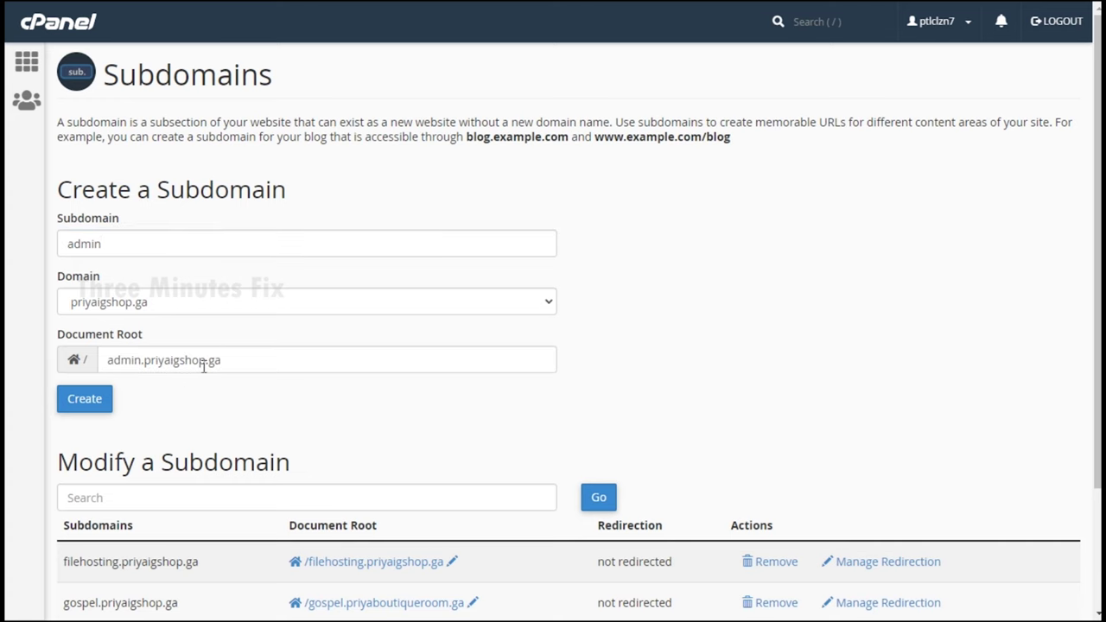
pyautogui.click(84, 400)
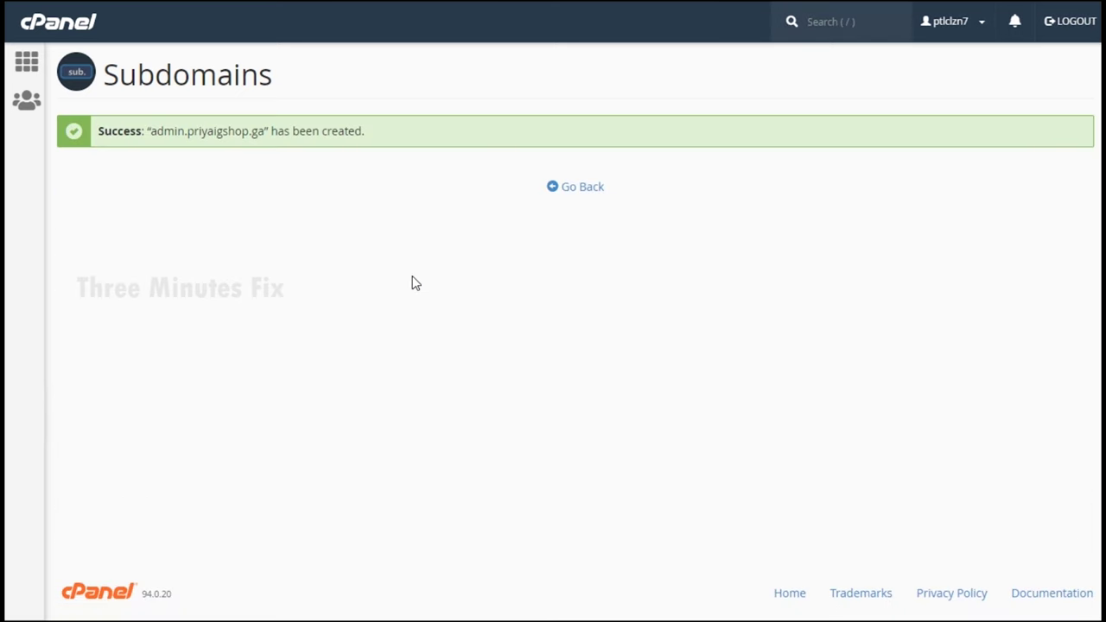
pyautogui.moveTo(147, 131); pyautogui.dragTo(266, 149)
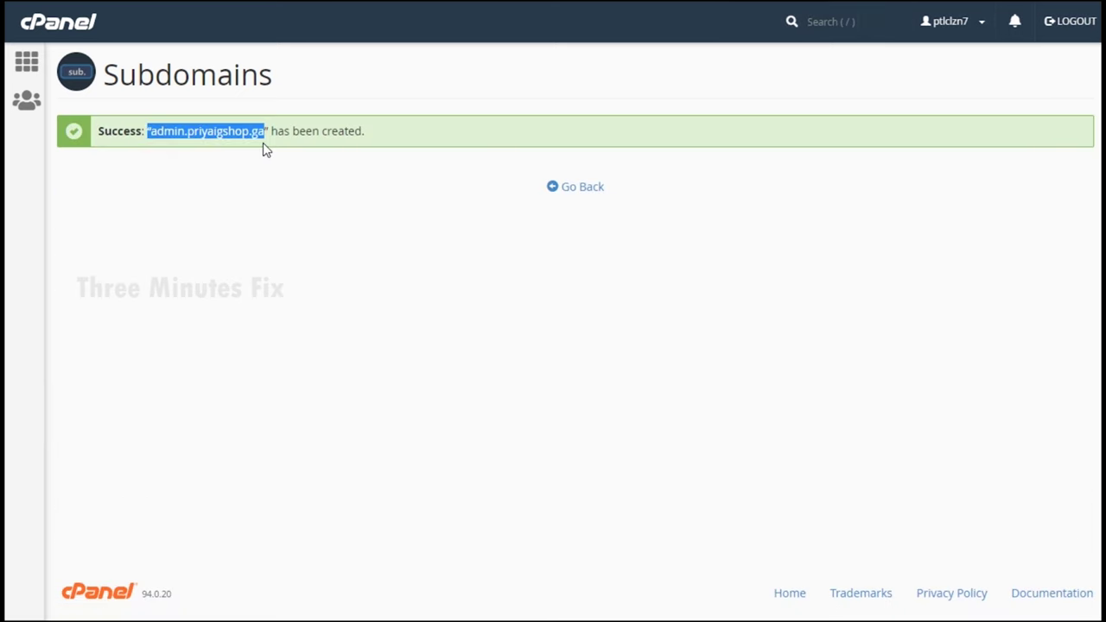
pyautogui.click(266, 150)
pyautogui.click(17, 76)
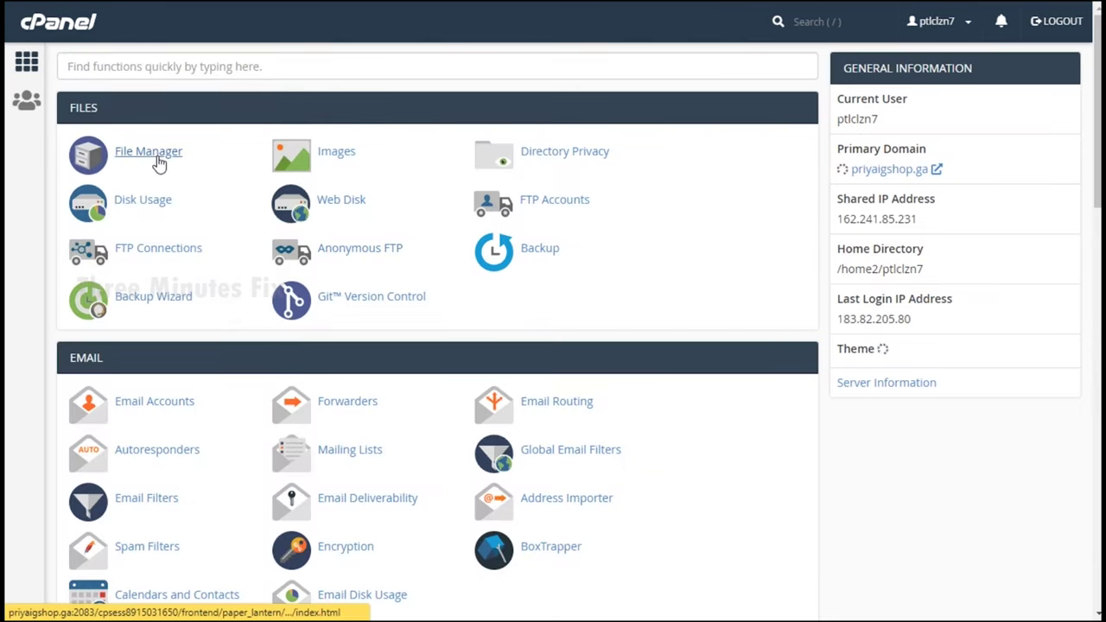
# - Open the admin.priyaigshop.ga folder in File Manager, then exit full screen and minimise Chrome
pyautogui.click(151, 154)
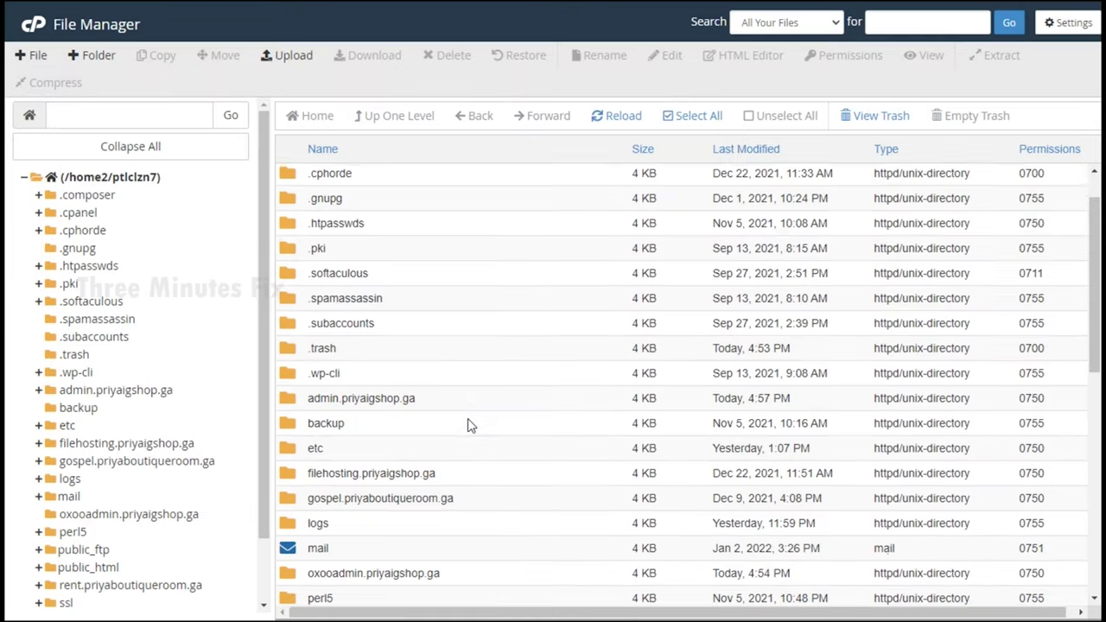
pyautogui.scroll(-2, 469, 424)
pyautogui.doubleClick(423, 367)
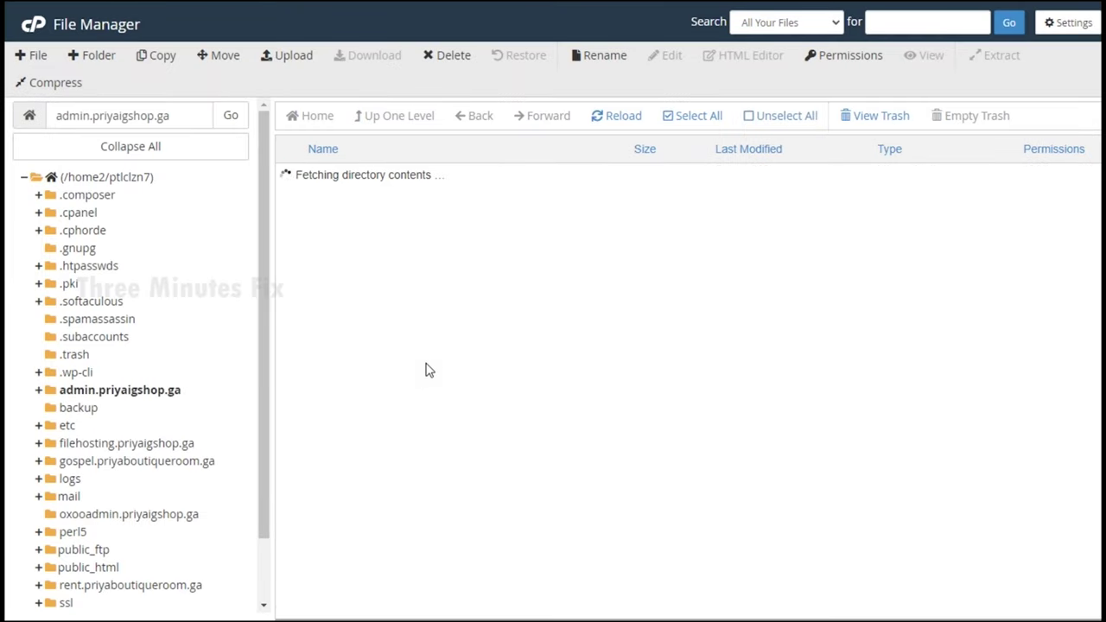
pyautogui.click(573, 354)
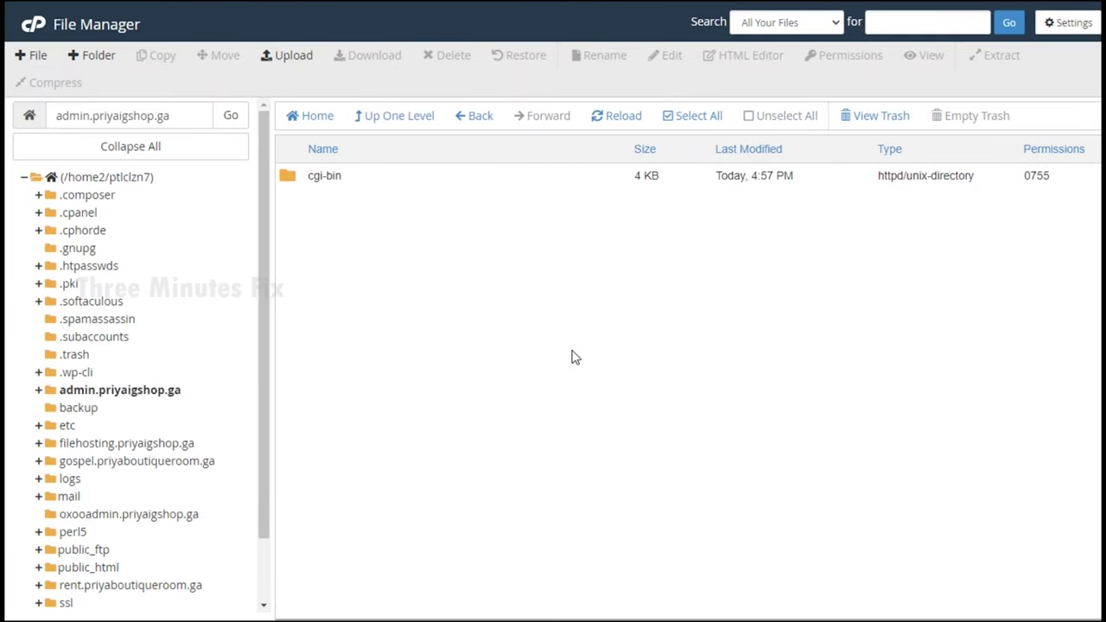
pyautogui.moveTo(565, 18)
pyautogui.click(554, 59)
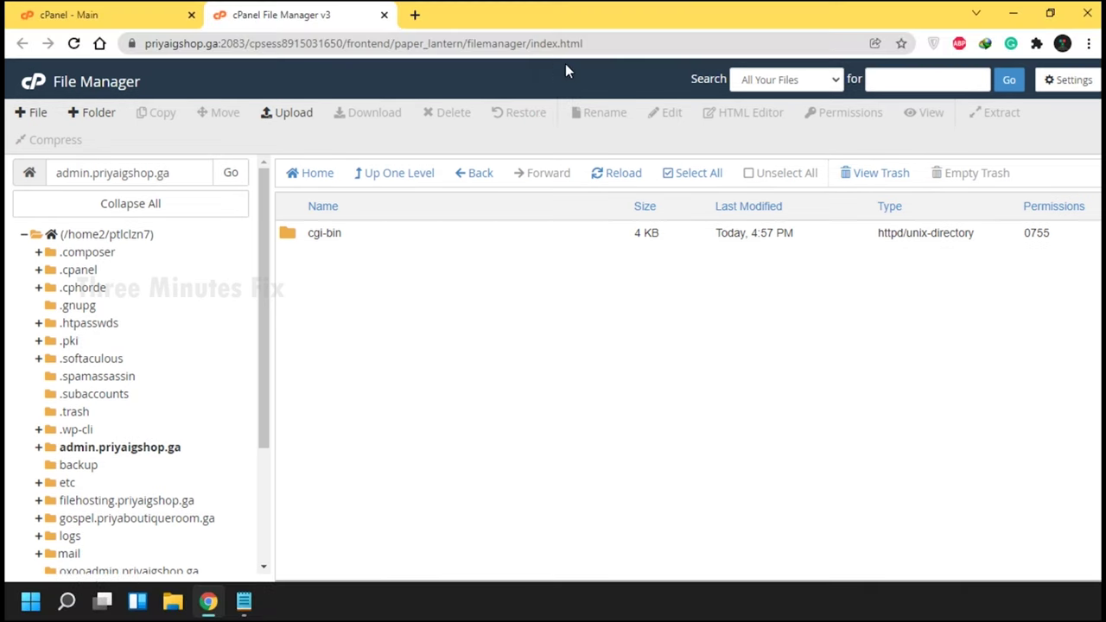
pyautogui.click(1012, 14)
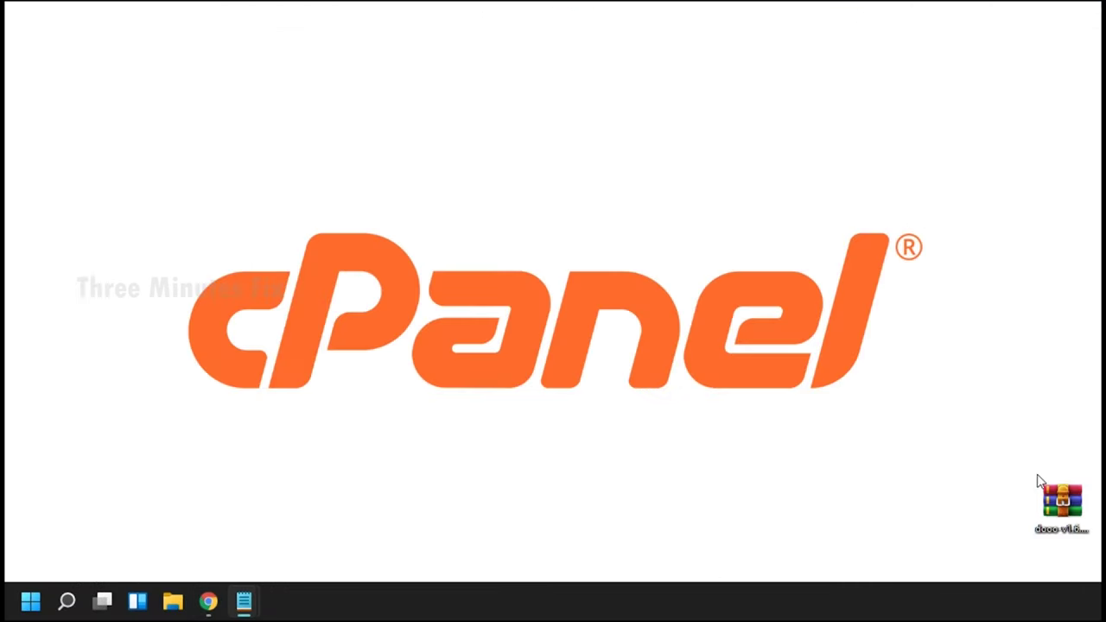
# - Open the Doo app archive and extract its Admin Panel folder onto the desktop
pyautogui.doubleClick(1062, 512)
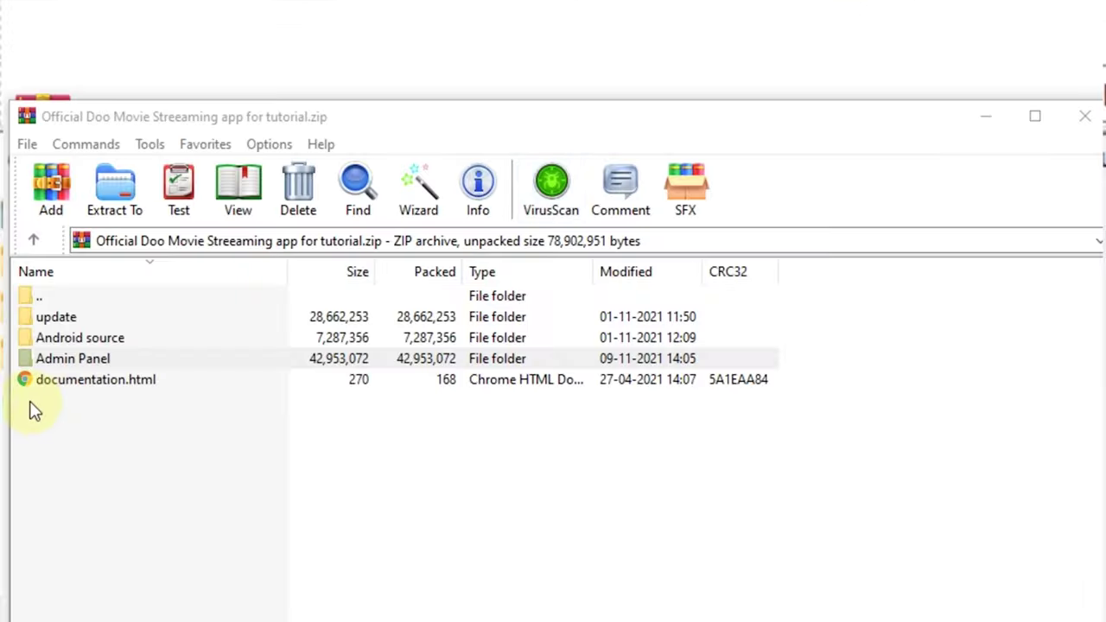
pyautogui.doubleClick(111, 323)
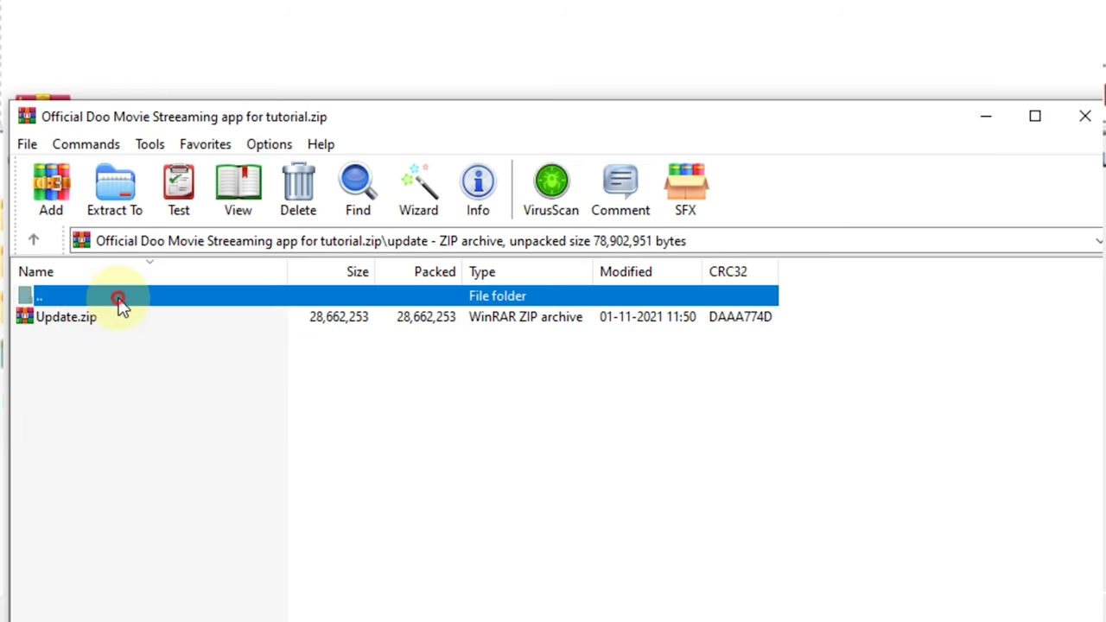
pyautogui.doubleClick(115, 299)
pyautogui.moveTo(87, 359); pyautogui.dragTo(221, 39)
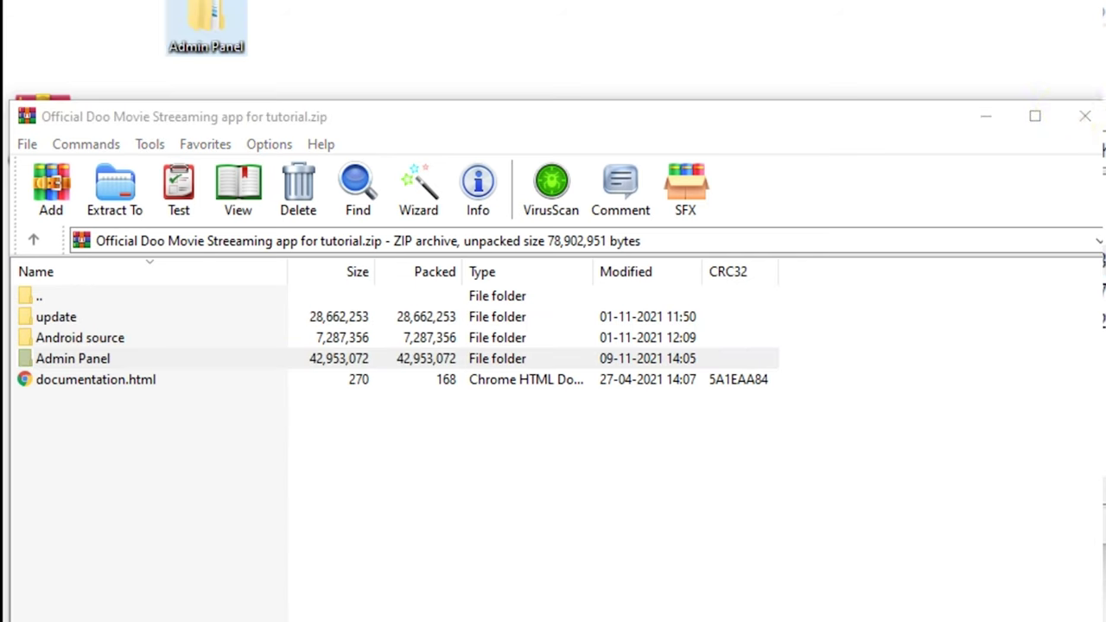
pyautogui.click(987, 116)
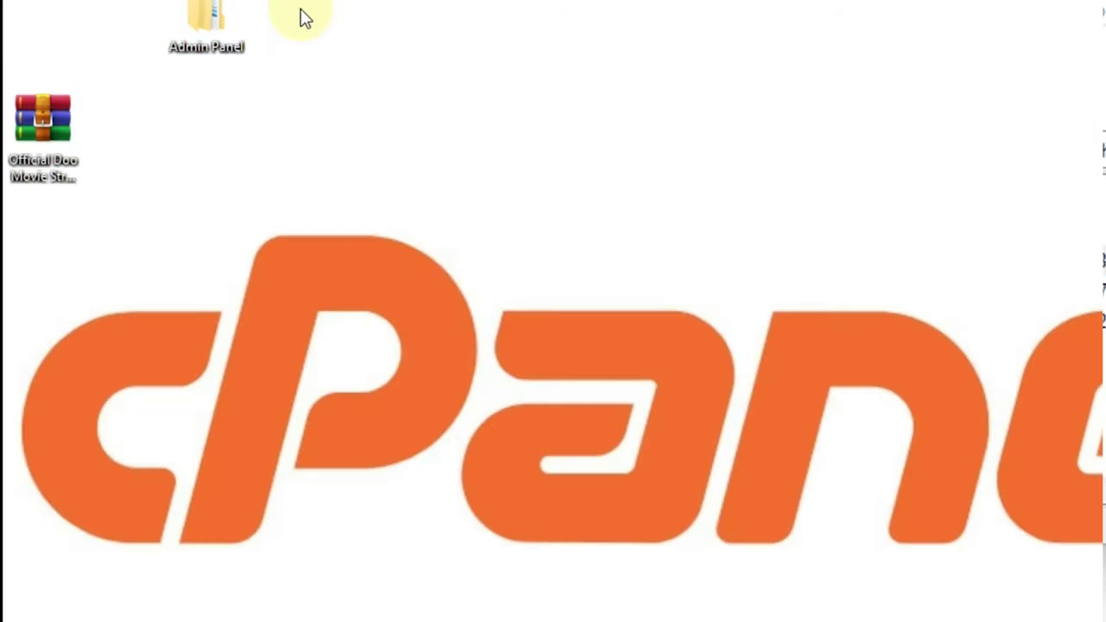
# - Compress the Admin Panel folder into a ZIP archive, Admin Panel.zip, on the desktop
pyautogui.rightClick(203, 41)
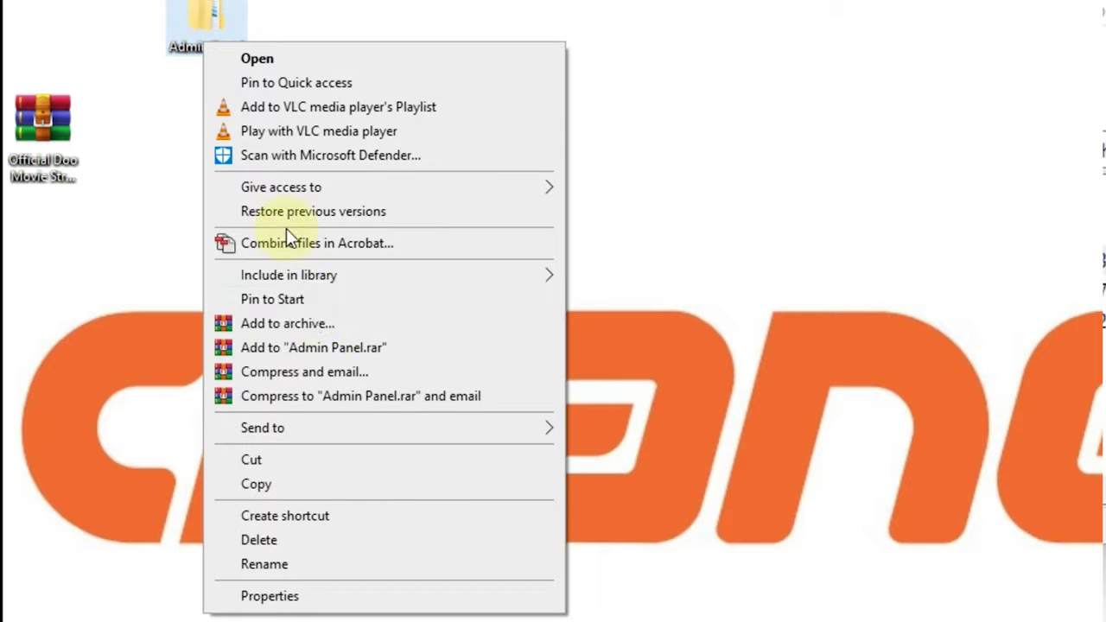
pyautogui.click(315, 328)
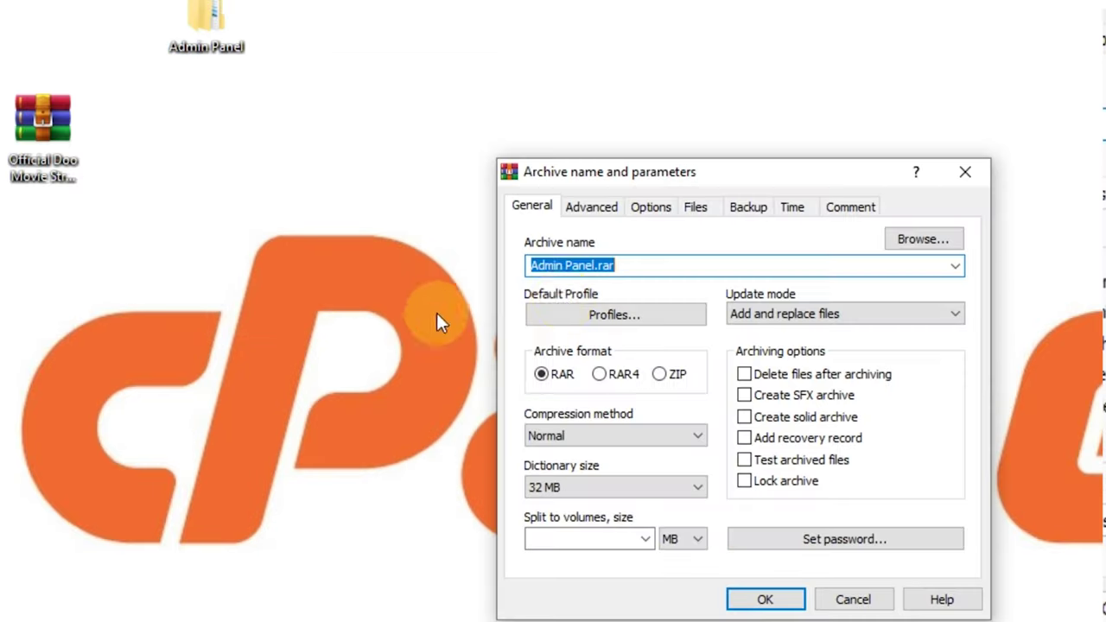
pyautogui.click(676, 378)
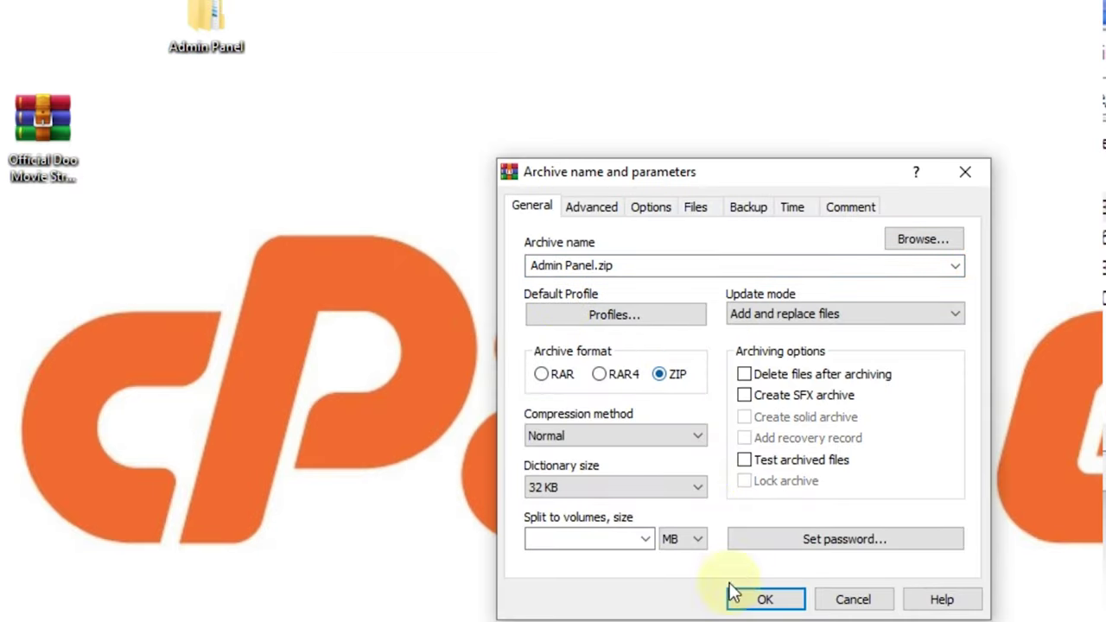
pyautogui.click(740, 607)
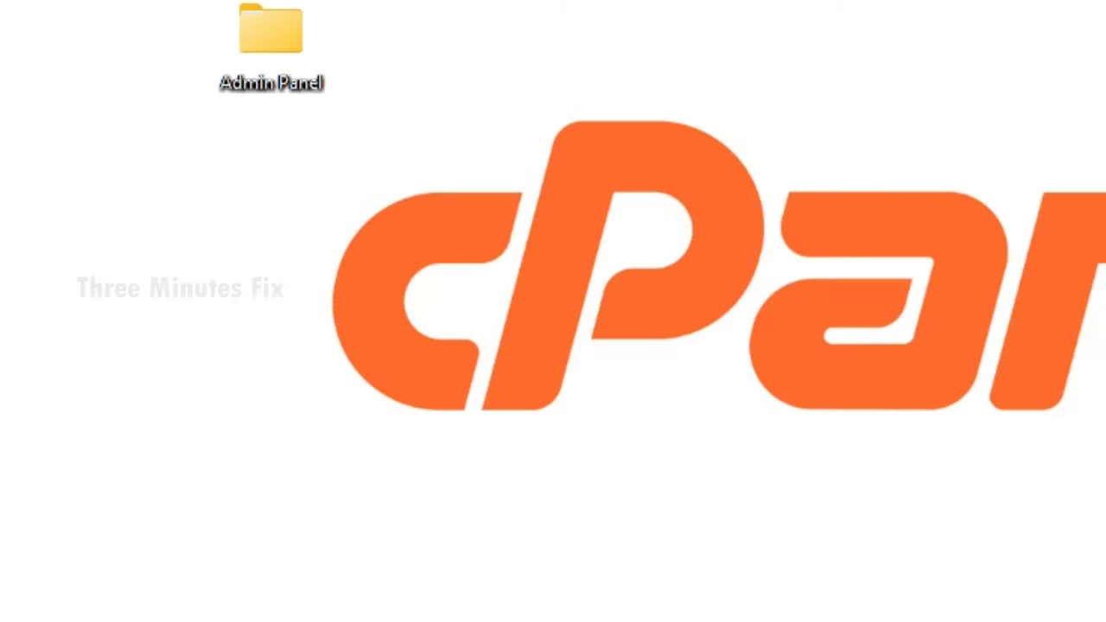
pyautogui.moveTo(217, 33); pyautogui.dragTo(337, 111)
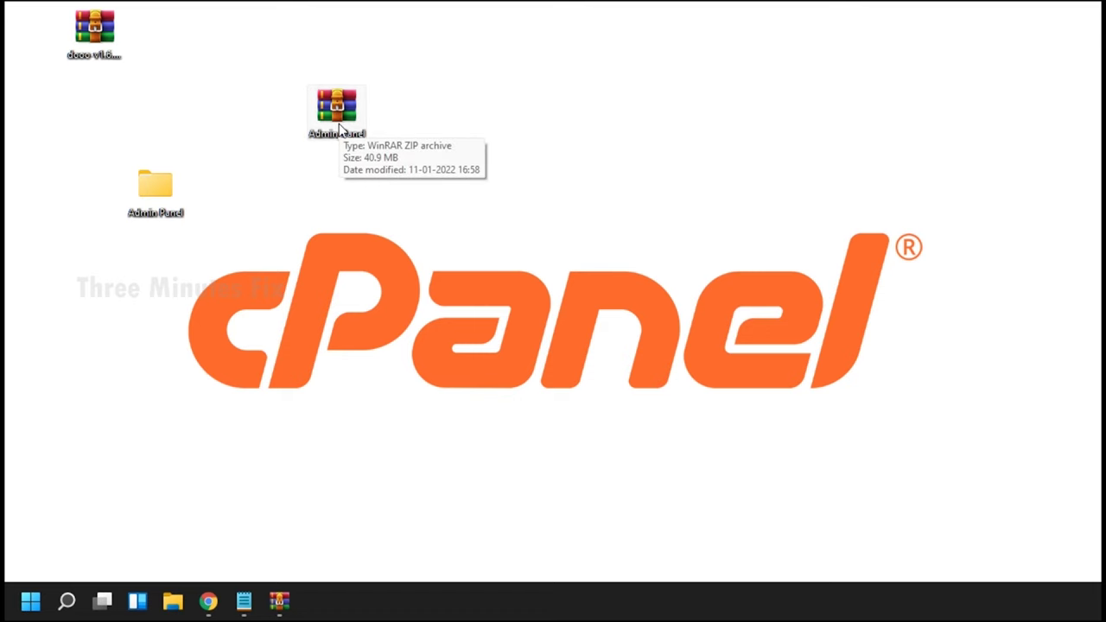
pyautogui.click(629, 446)
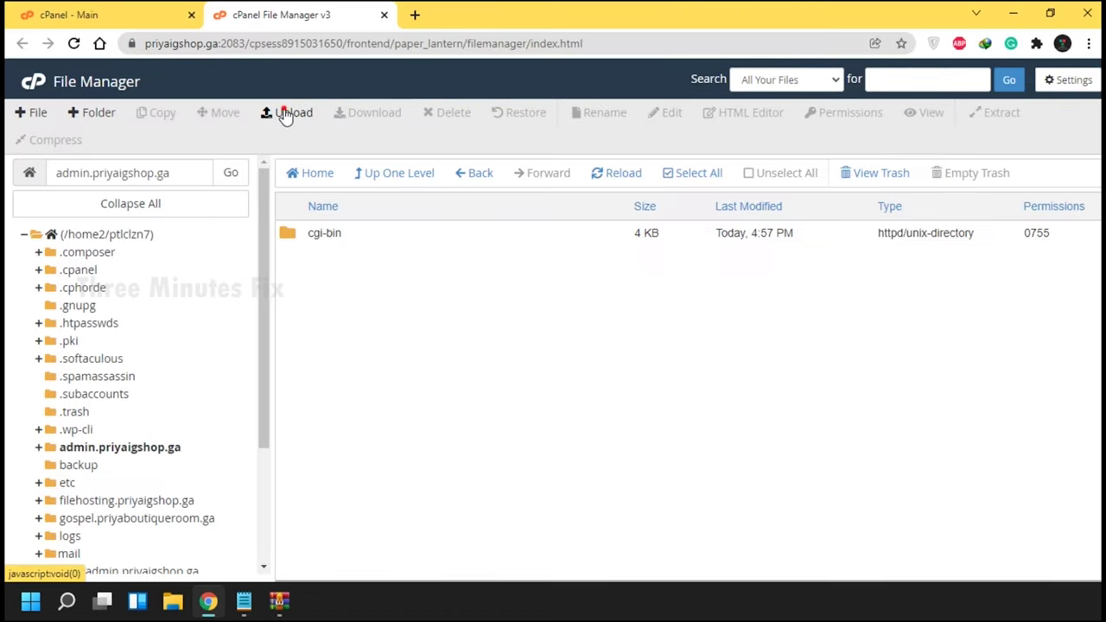
# - Upload Admin_Panel.zip into the admin.priyaigshop.ga folder and refresh the file list
pyautogui.click(285, 113)
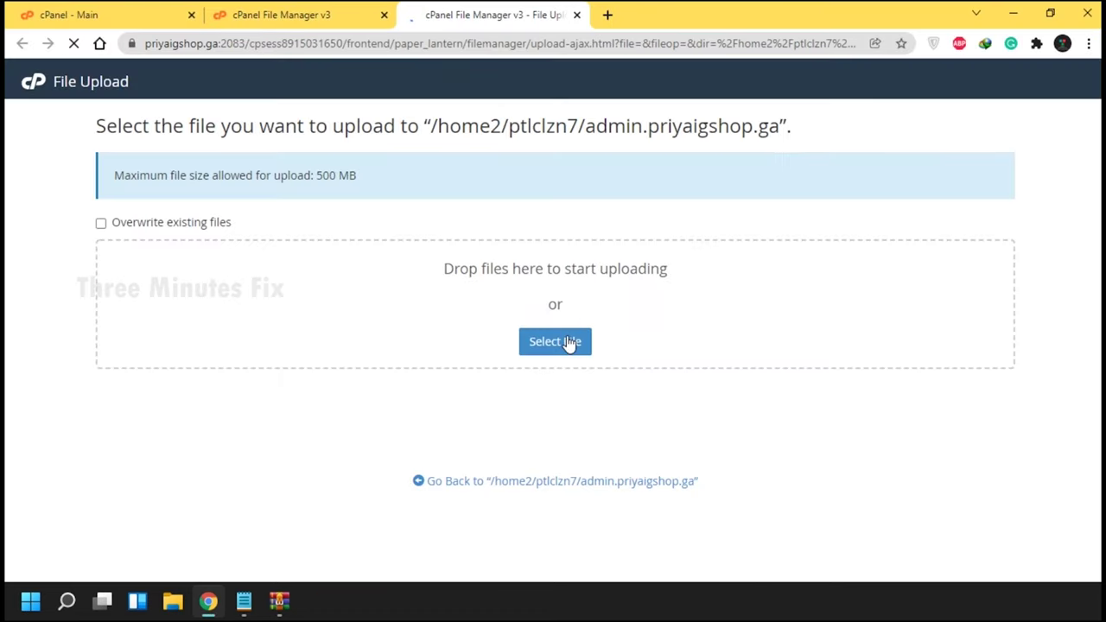
pyautogui.click(569, 343)
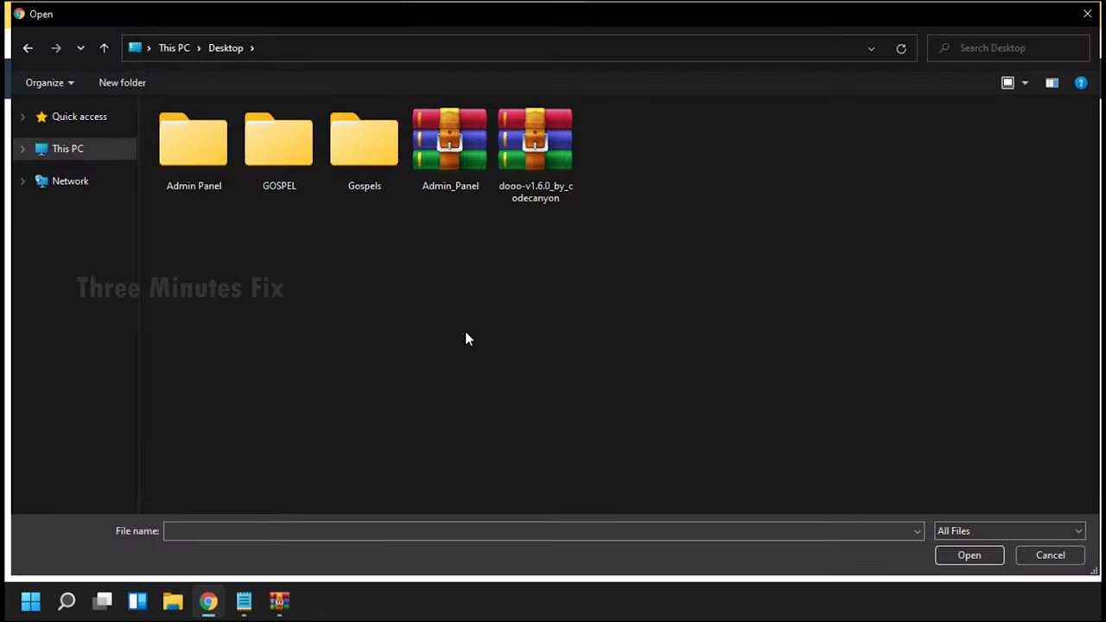
pyautogui.doubleClick(455, 171)
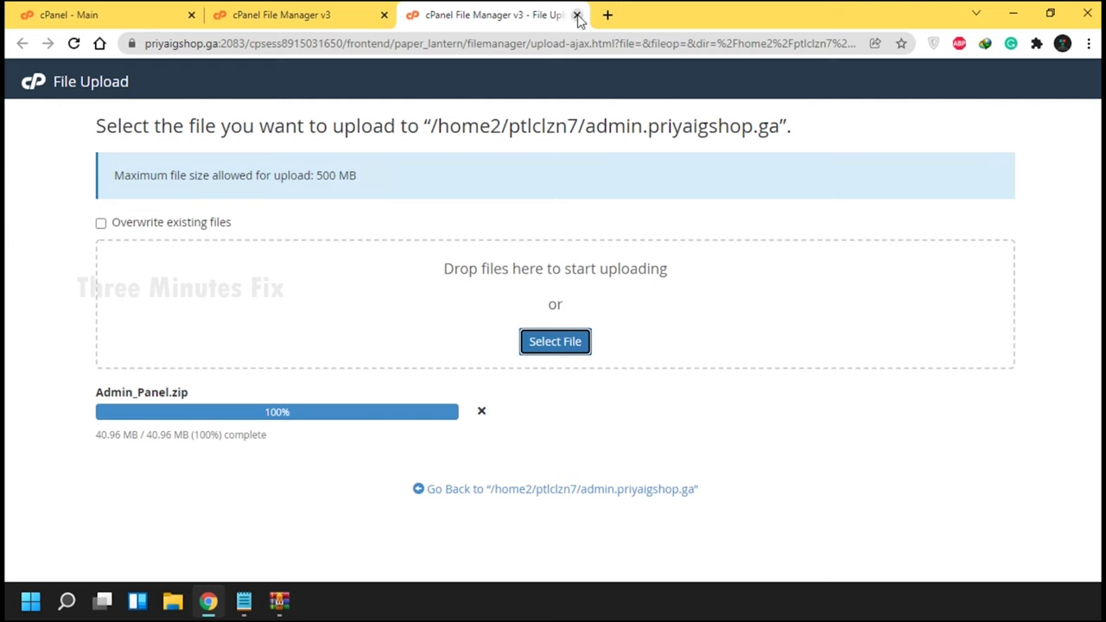
pyautogui.click(577, 16)
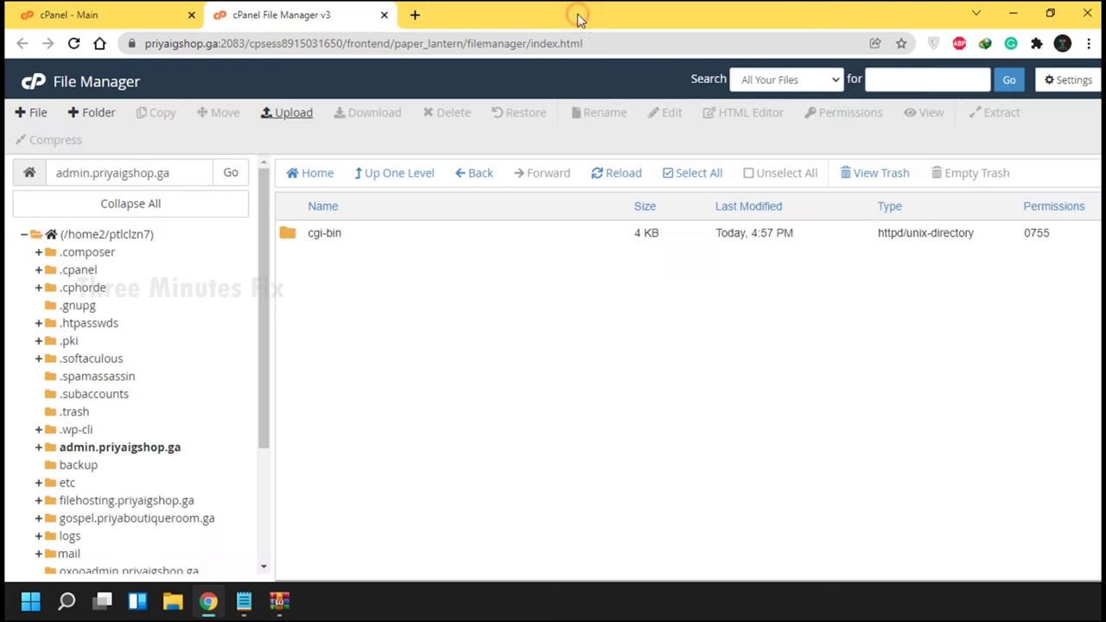
pyautogui.click(631, 177)
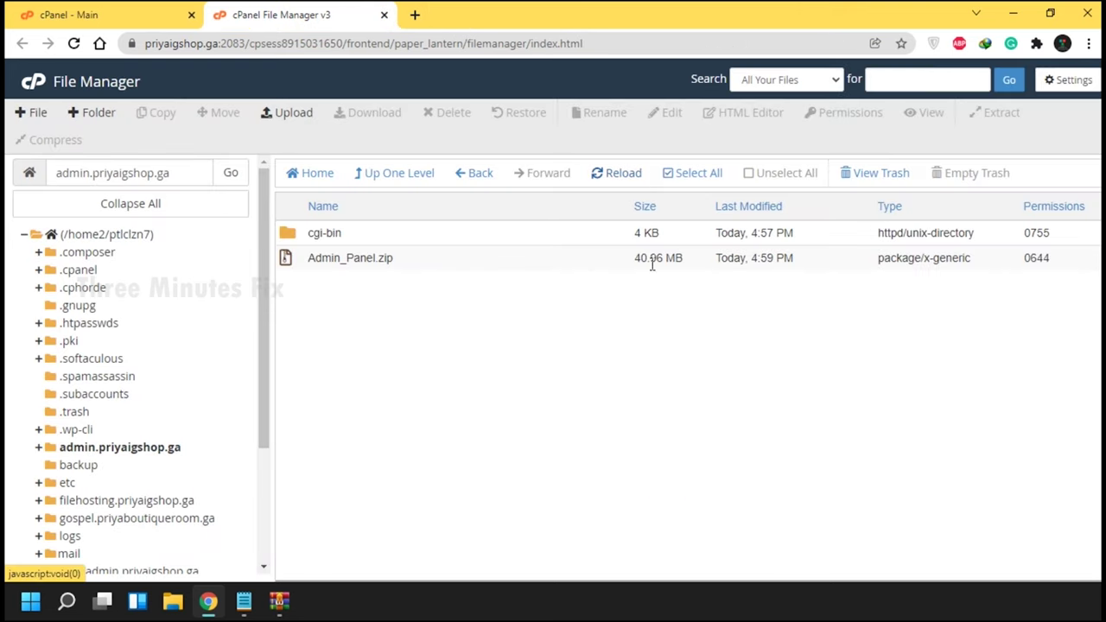
# - Extract Admin_Panel.zip into the site folder
pyautogui.rightClick(467, 268)
pyautogui.click(509, 444)
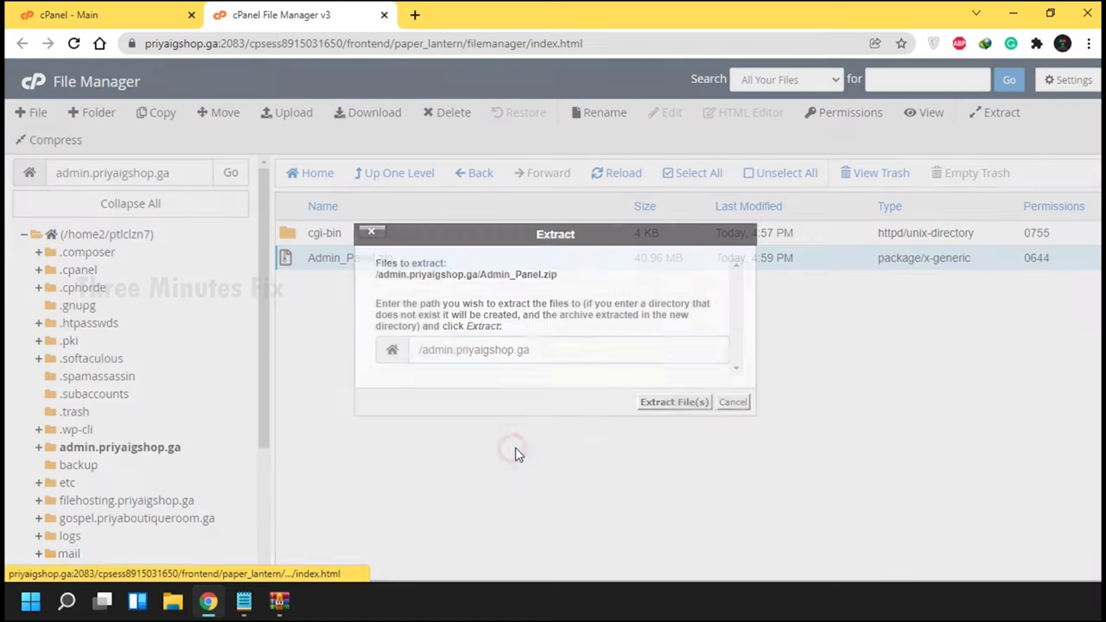
pyautogui.click(674, 402)
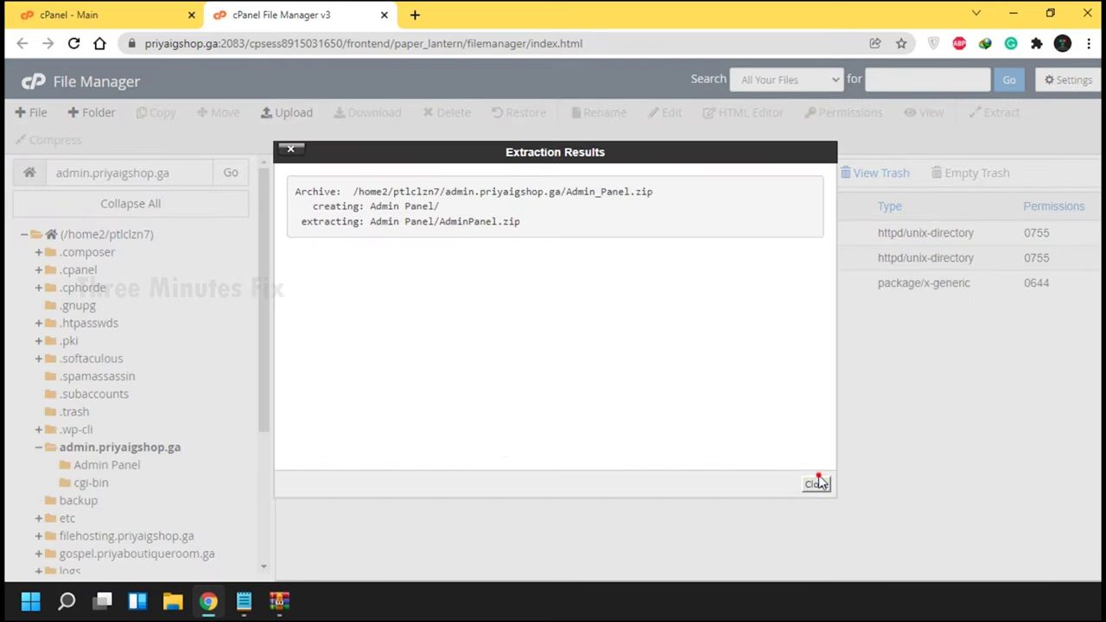
pyautogui.click(816, 484)
# - Move the inner AdminPanel.zip up into admin.priyaigshop.ga, then start deleting Admin_Panel.zip
pyautogui.doubleClick(421, 238)
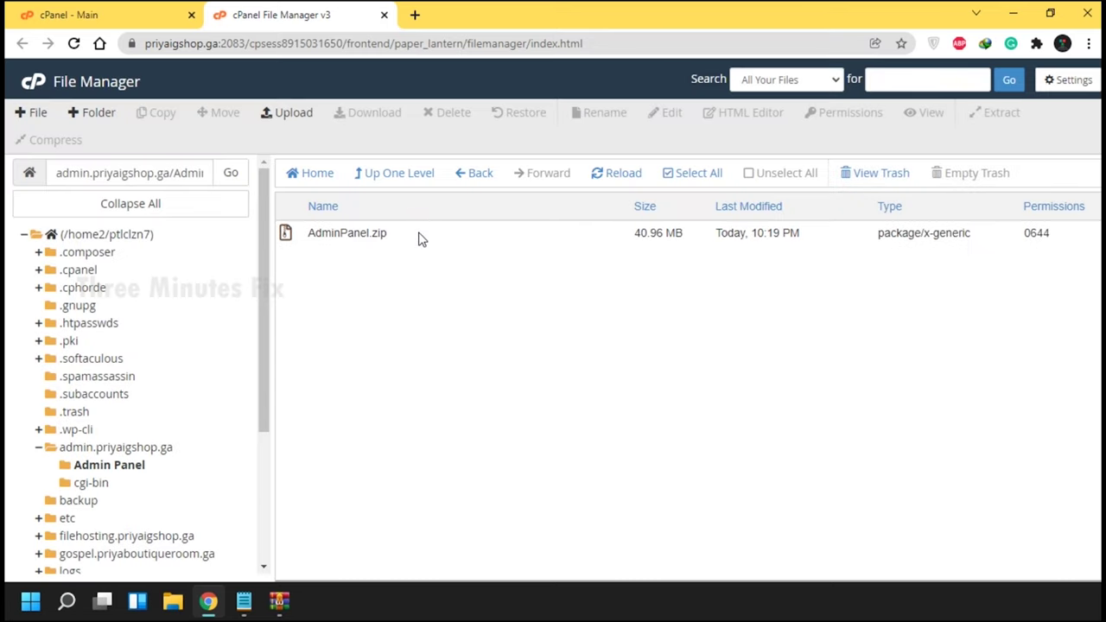
pyautogui.click(420, 238)
pyautogui.rightClick(421, 244)
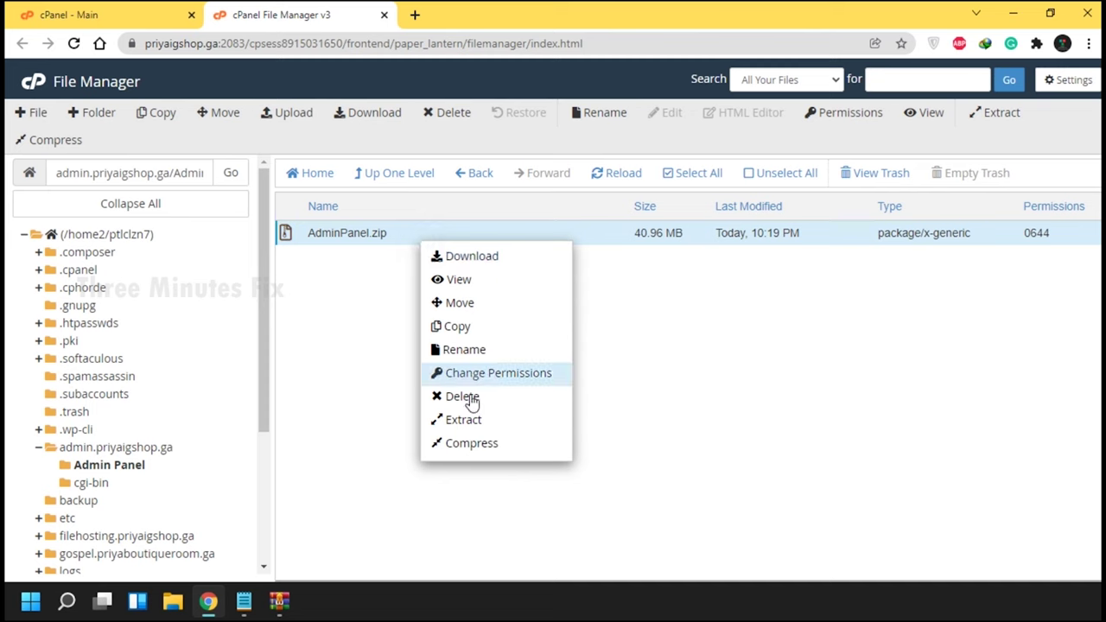
pyautogui.click(463, 349)
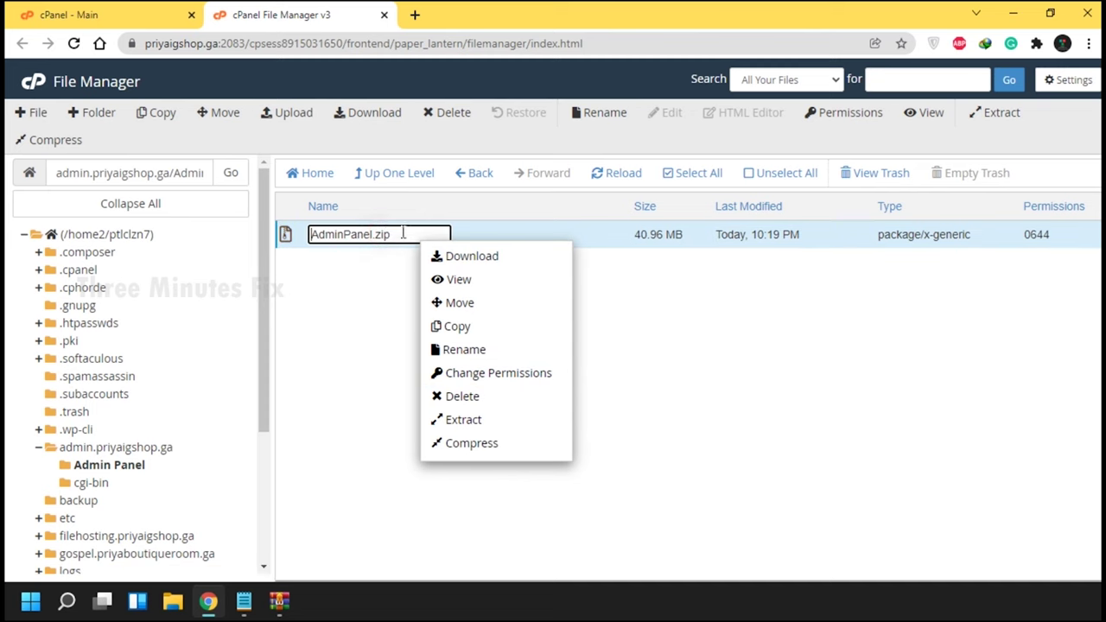
pyautogui.click(521, 239)
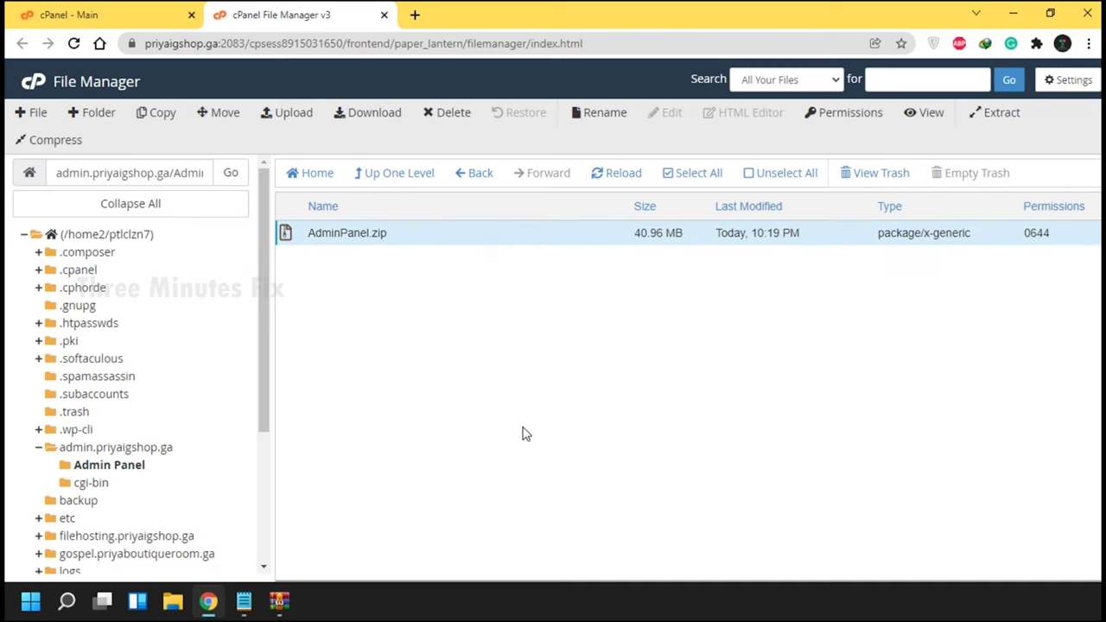
pyautogui.click(222, 113)
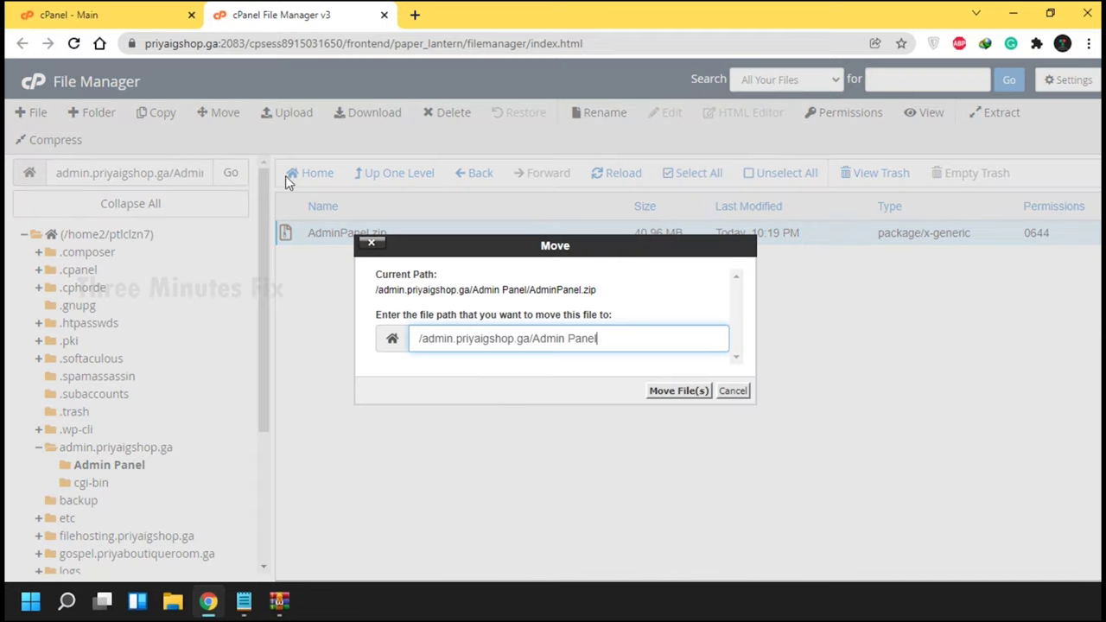
pyautogui.moveTo(533, 341); pyautogui.dragTo(624, 340)
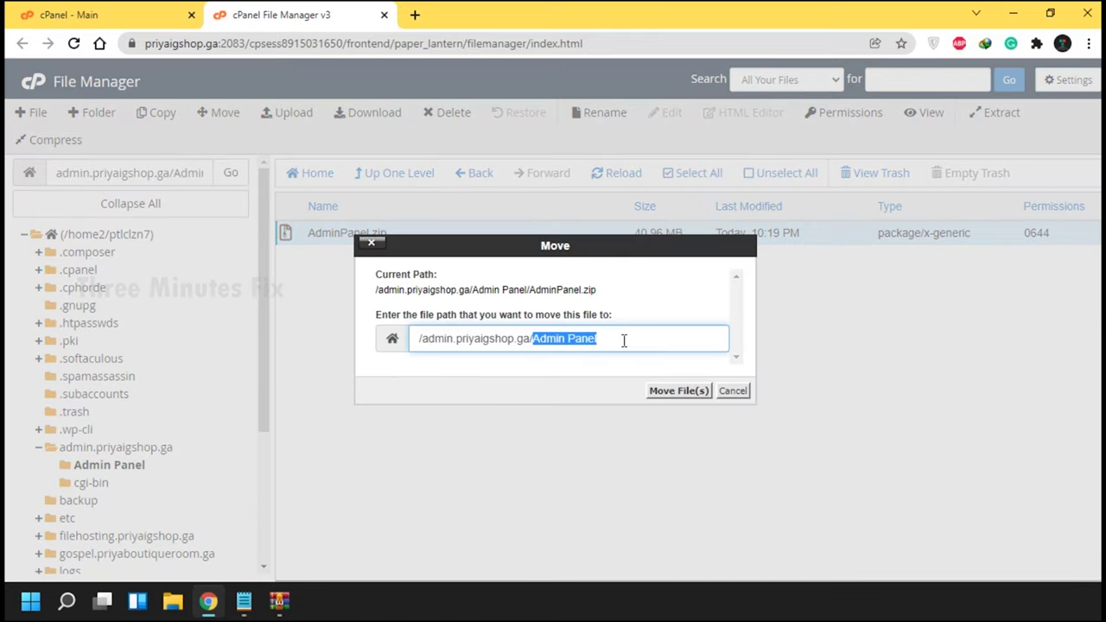
pyautogui.press('BackSpace')
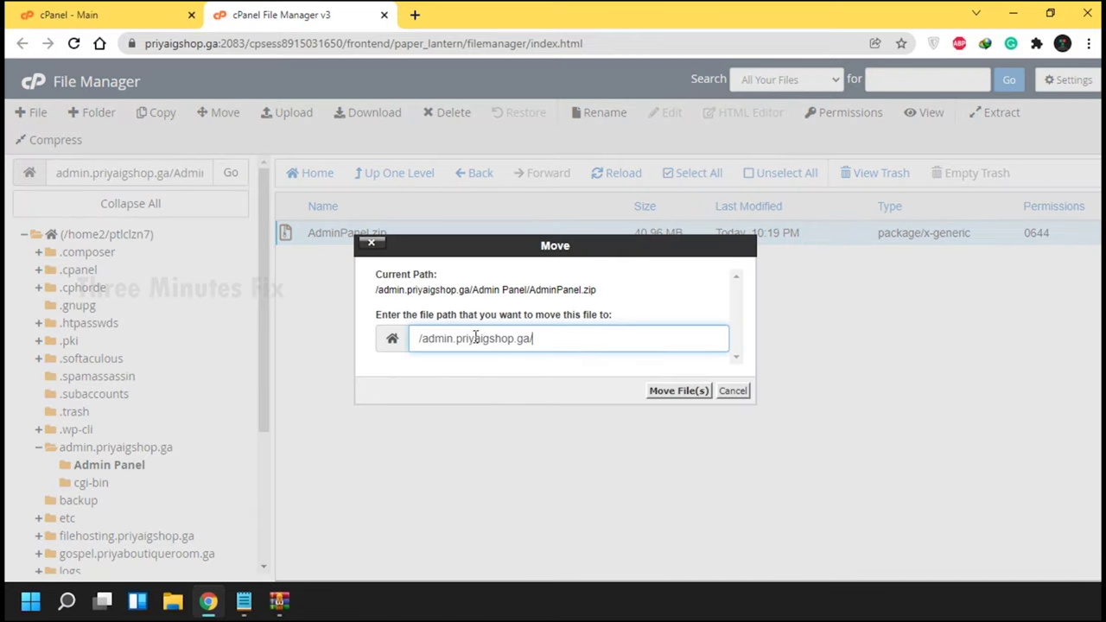
pyautogui.click(678, 390)
pyautogui.click(455, 260)
pyautogui.press('Delete')
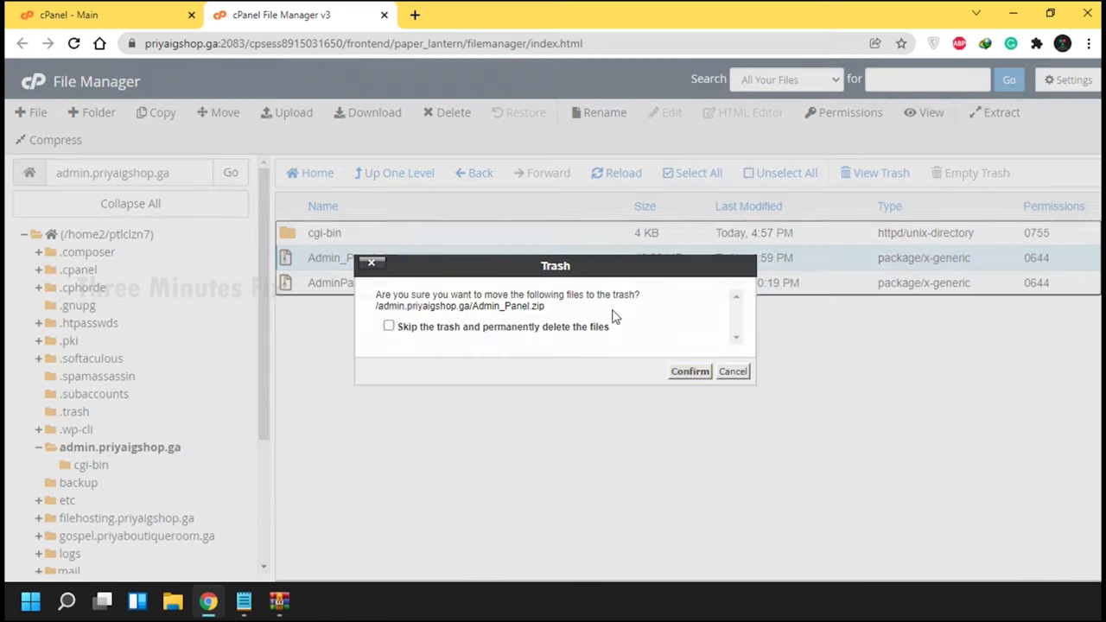
# - Confirm trashing Admin_Panel.zip and extract AdminPanel.zip directly into admin.priyaigshop.ga
pyautogui.click(684, 373)
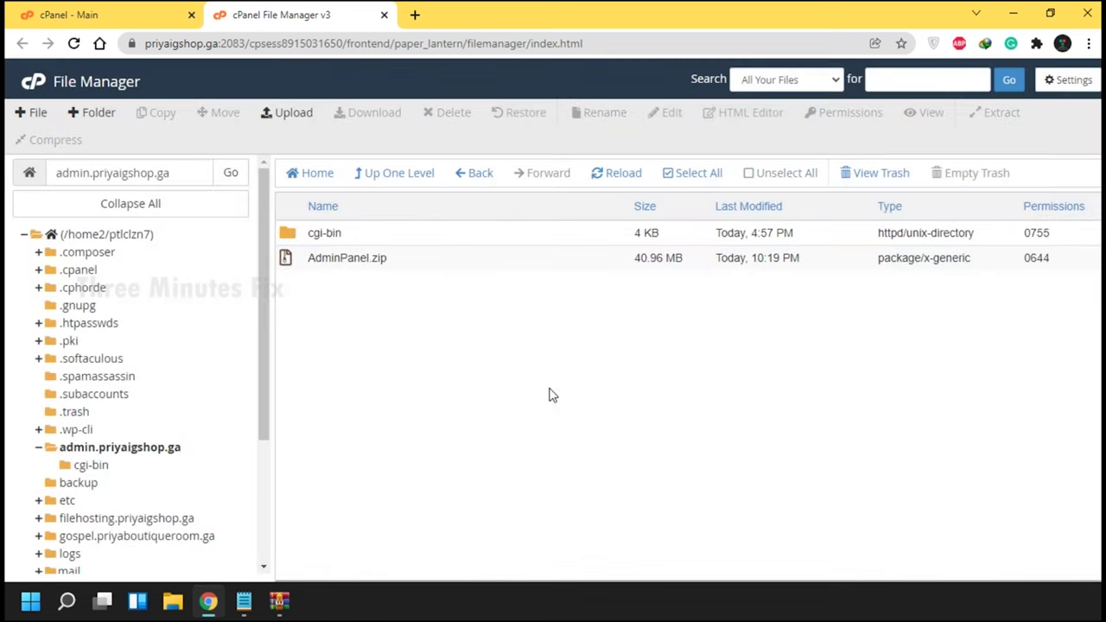
pyautogui.click(415, 266)
pyautogui.rightClick(456, 266)
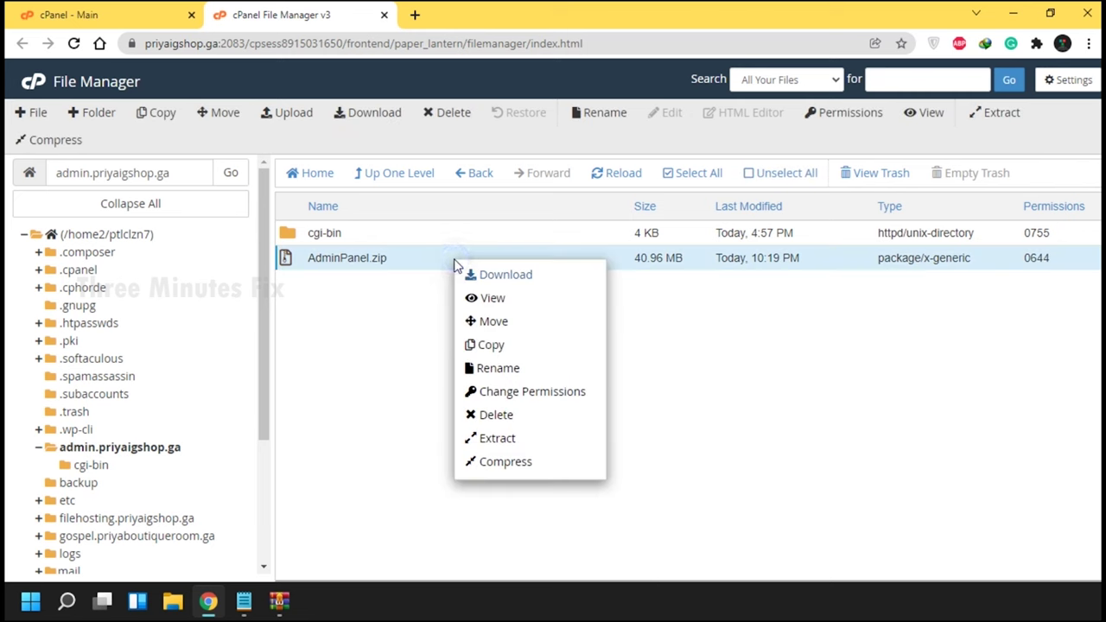
pyautogui.click(486, 437)
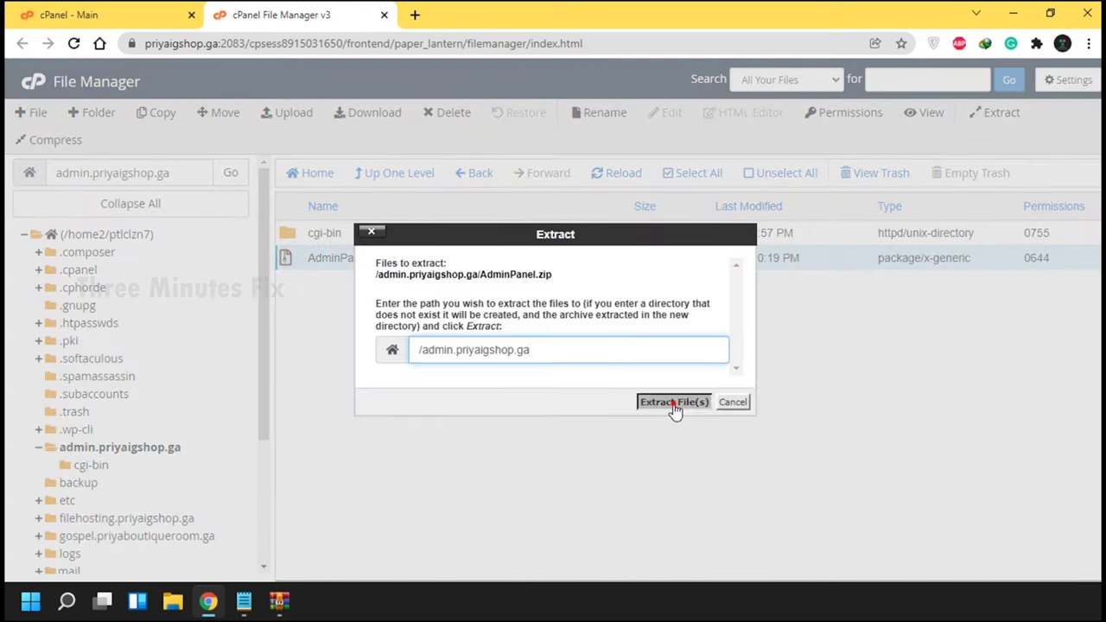
pyautogui.click(674, 403)
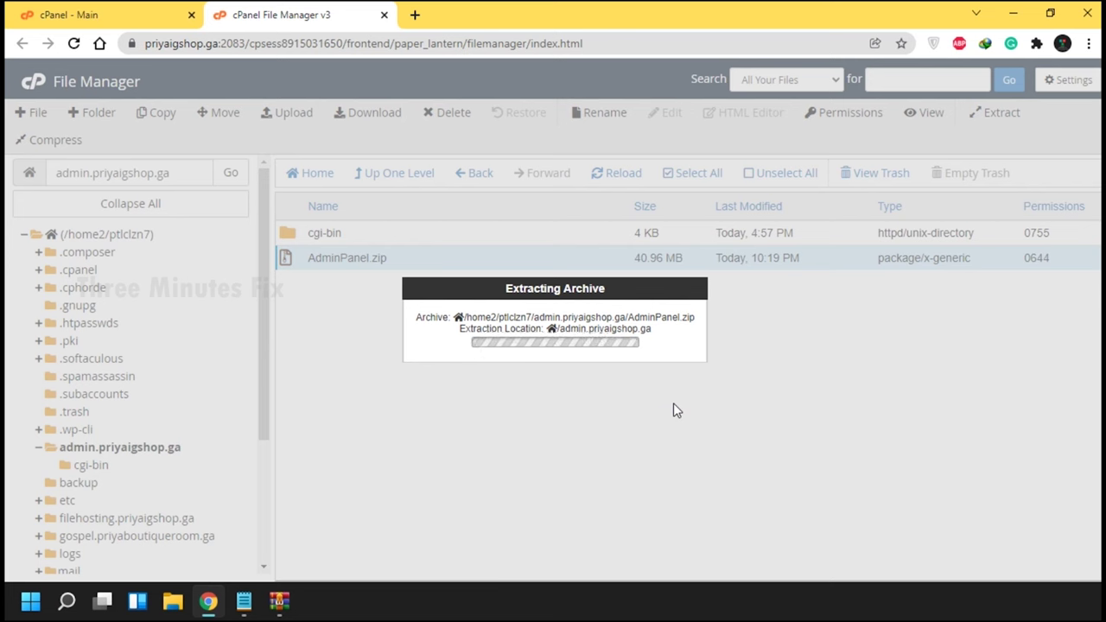
pyautogui.click(816, 482)
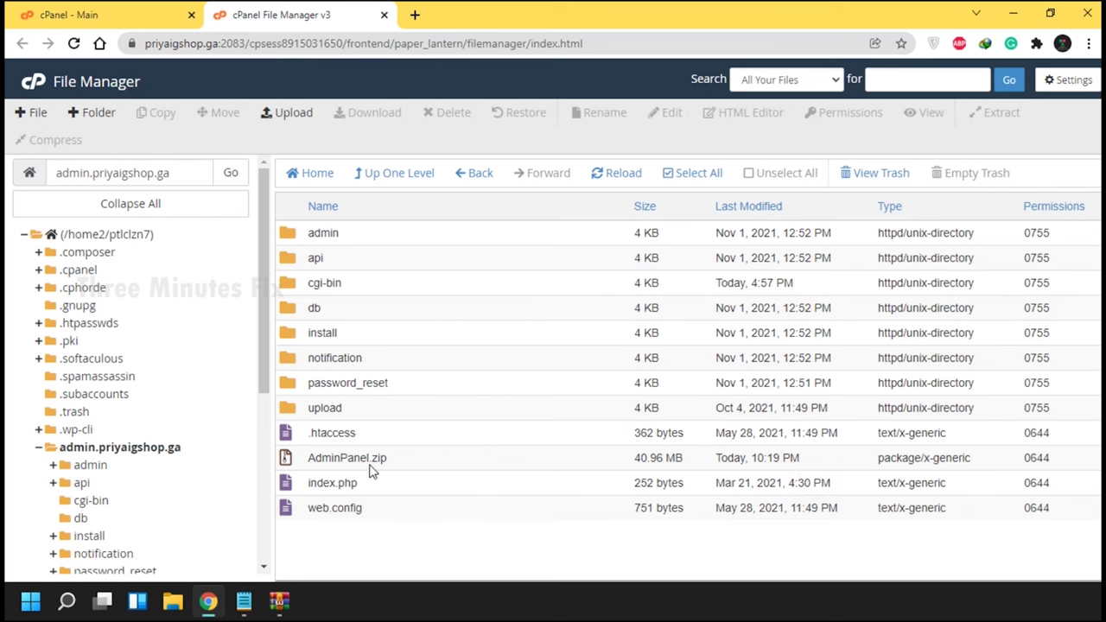
# - Permanently delete AdminPanel.zip, skipping the trash
pyautogui.click(417, 457)
pyautogui.rightClick(417, 458)
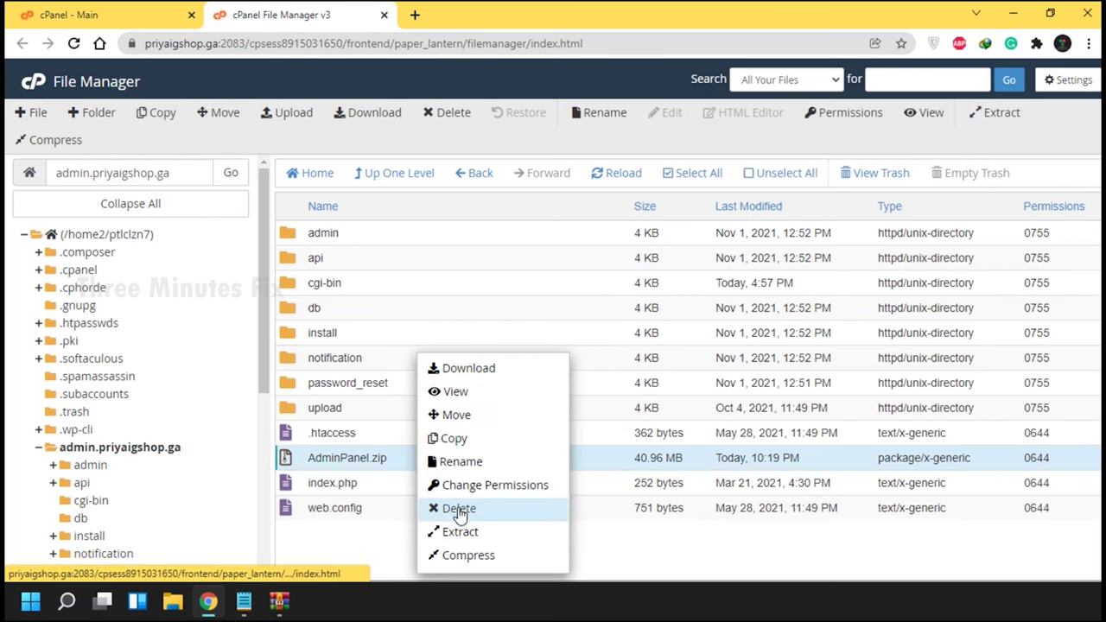
pyautogui.click(456, 507)
pyautogui.click(525, 334)
pyautogui.click(686, 371)
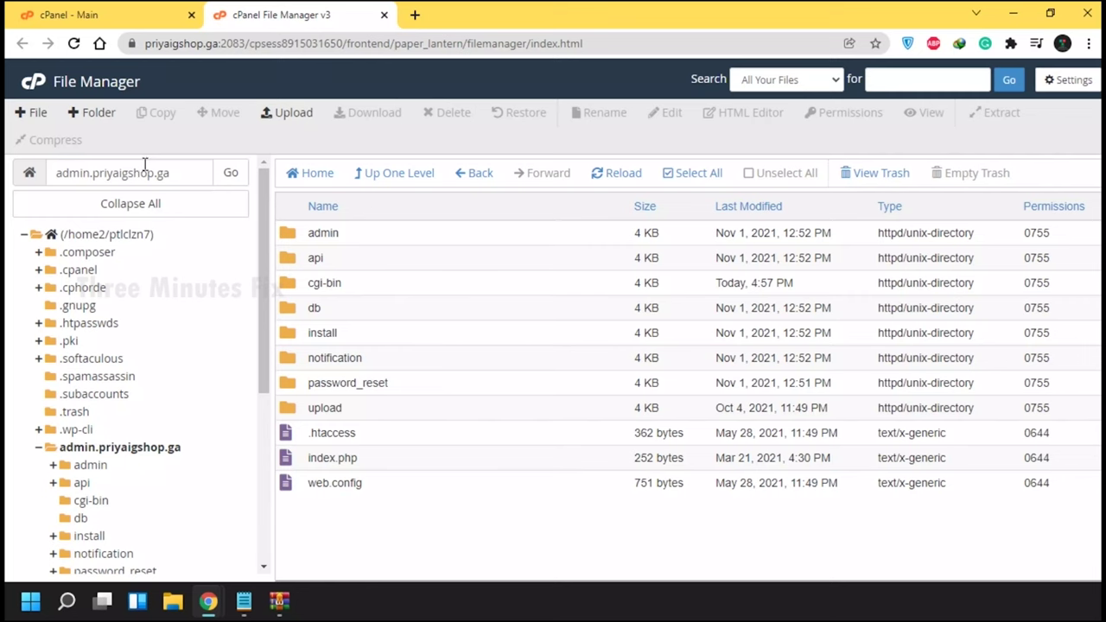
# - Open admin.priyaigshop.ga/install in a new browser tab
pyautogui.tripleClick(144, 172)
pyautogui.rightClick(144, 164)
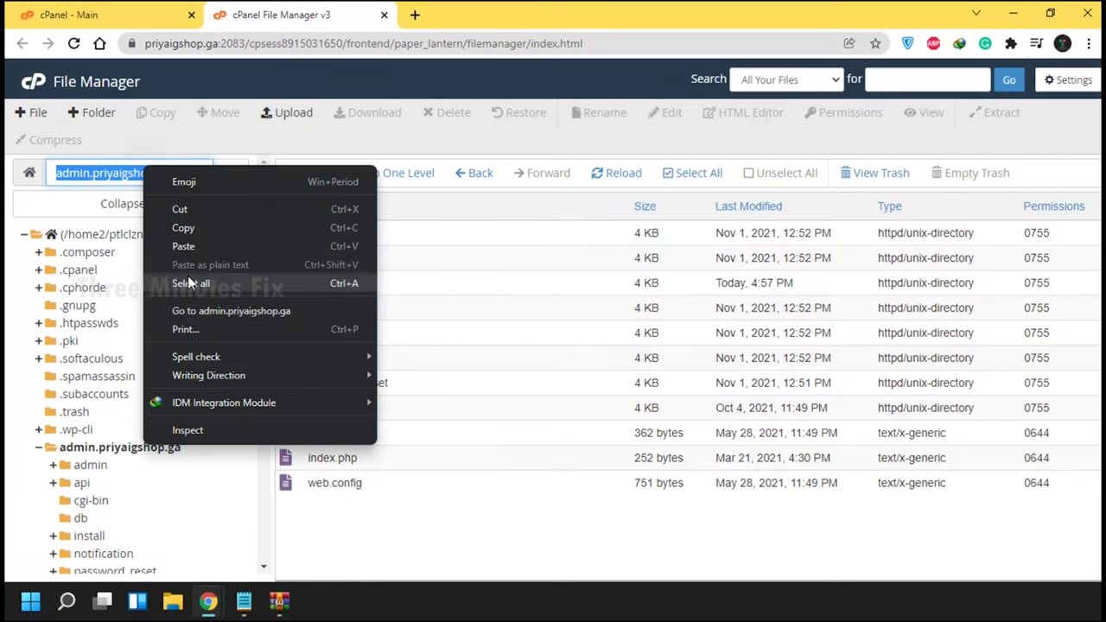
pyautogui.click(188, 312)
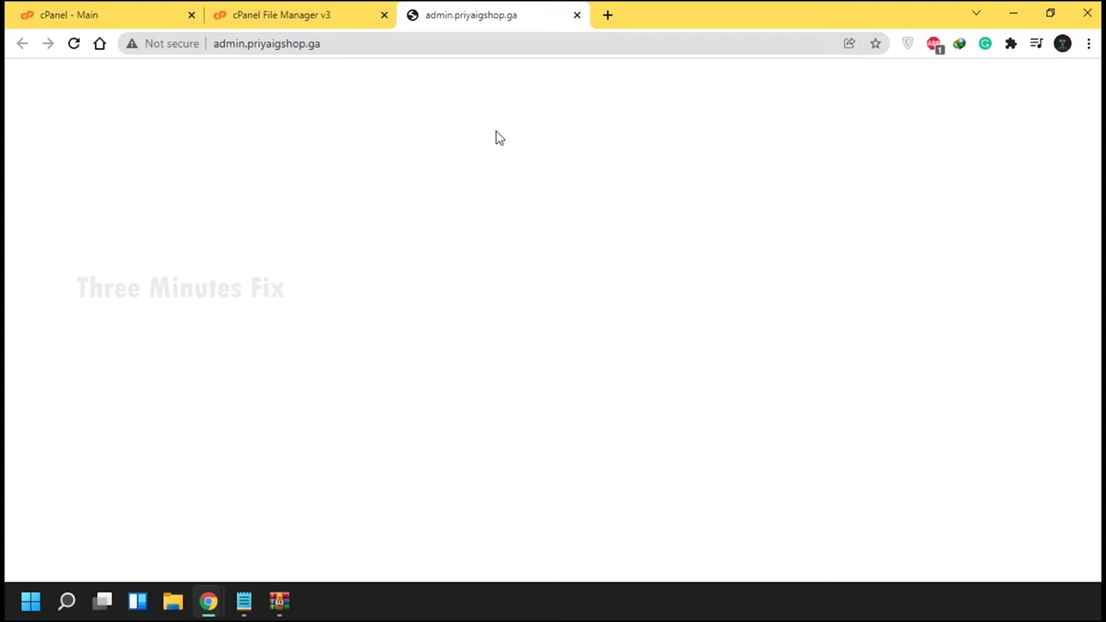
pyautogui.click(363, 47)
pyautogui.click(420, 47)
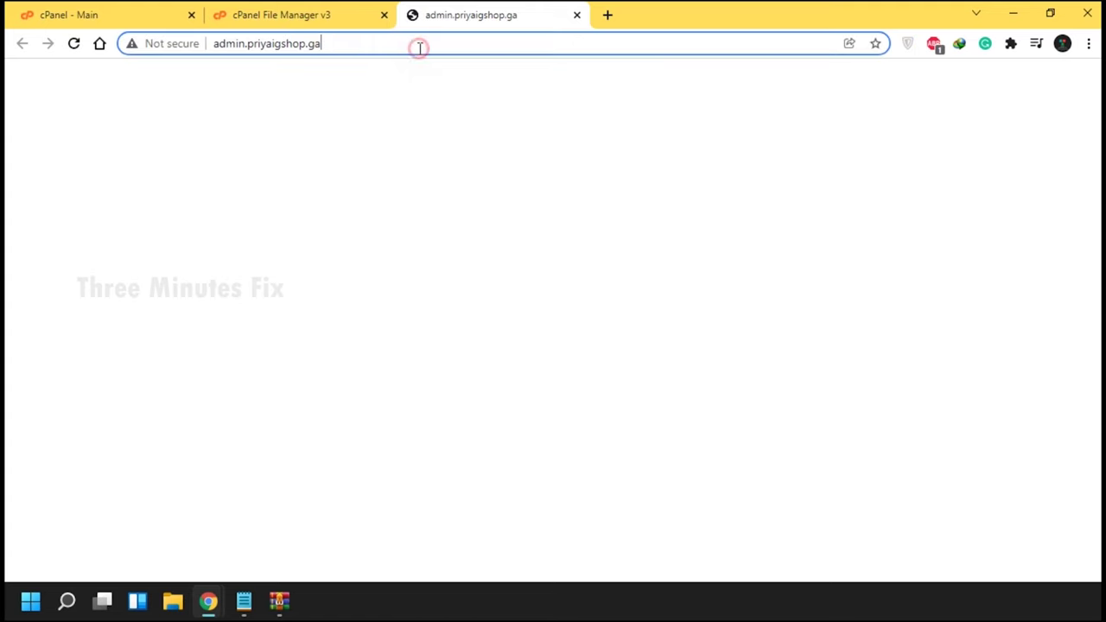
pyautogui.write('/install')
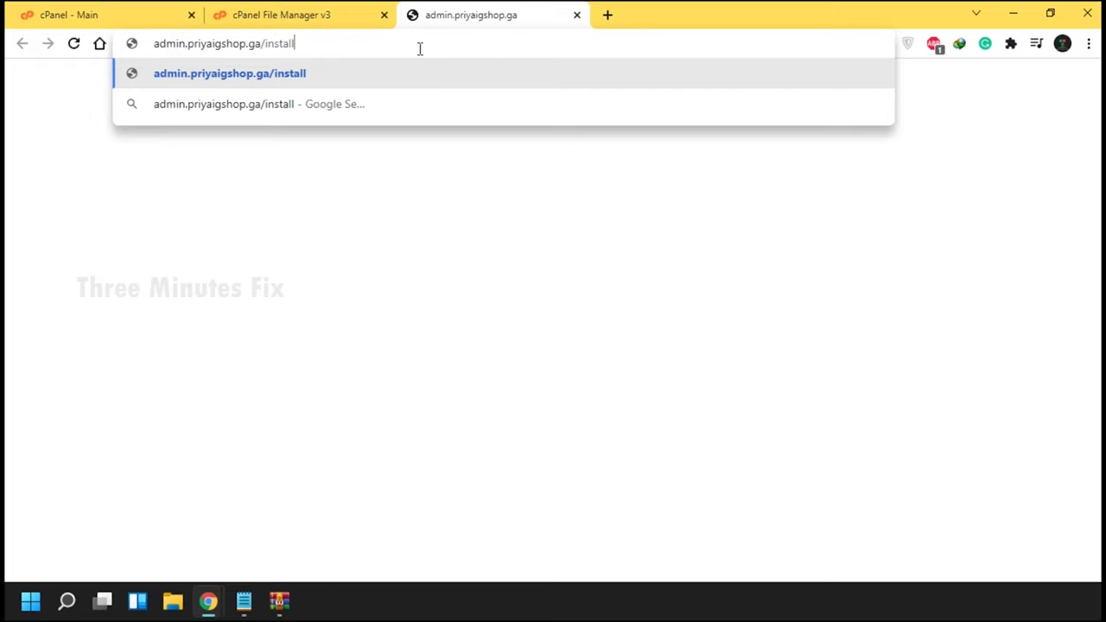
pyautogui.press('Return')
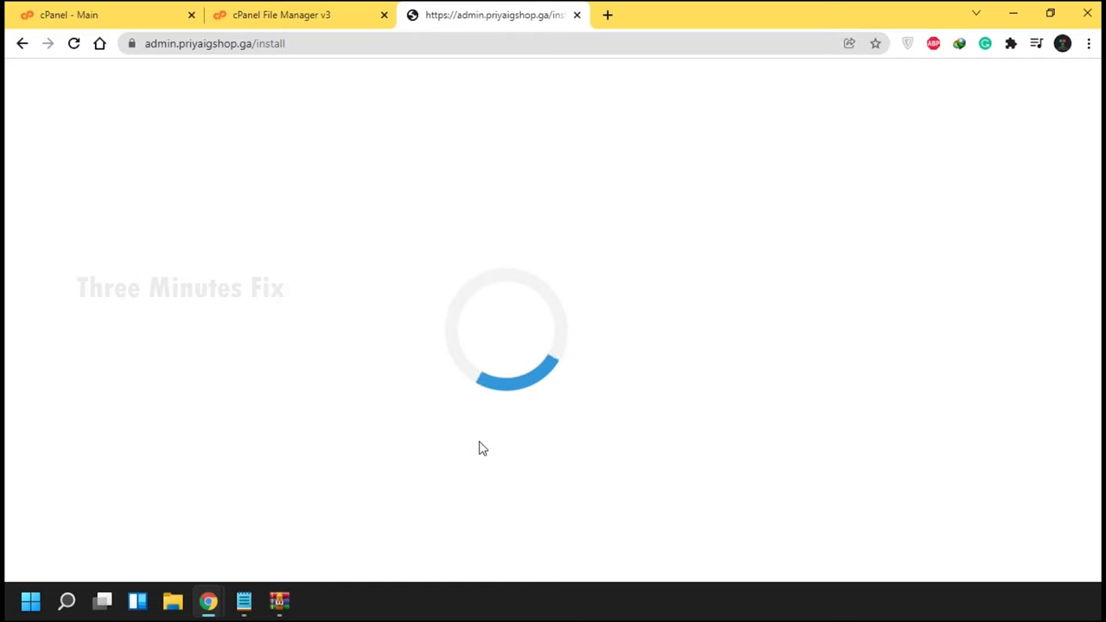
# - Rename .htaccess to .htaccess1 in File Manager and reload the install page
pyautogui.click(341, 17)
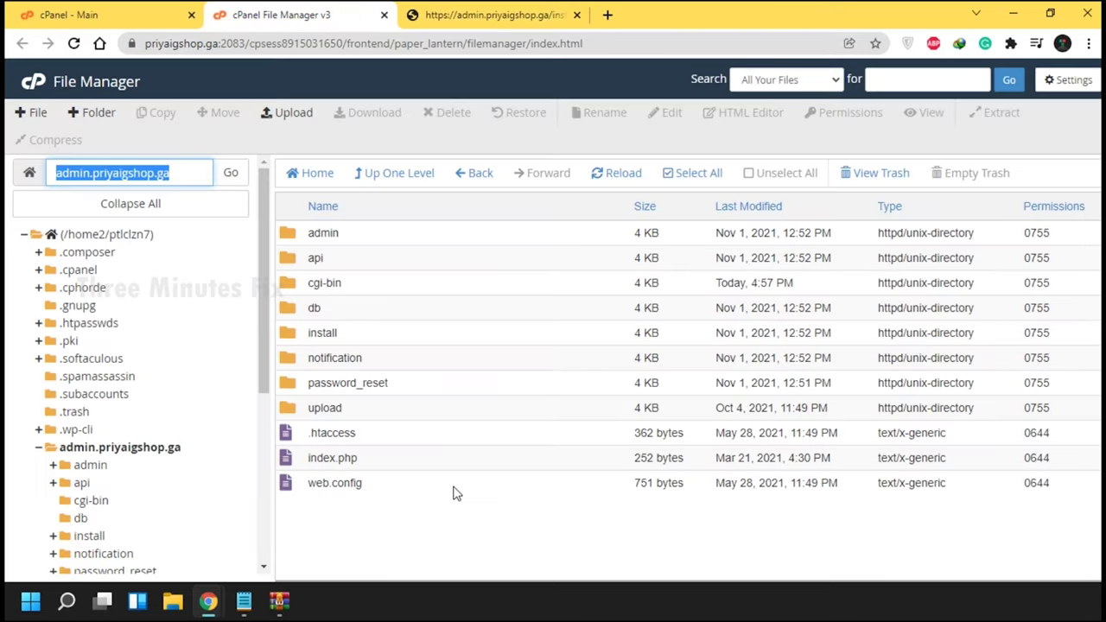
pyautogui.click(352, 432)
pyautogui.rightClick(353, 432)
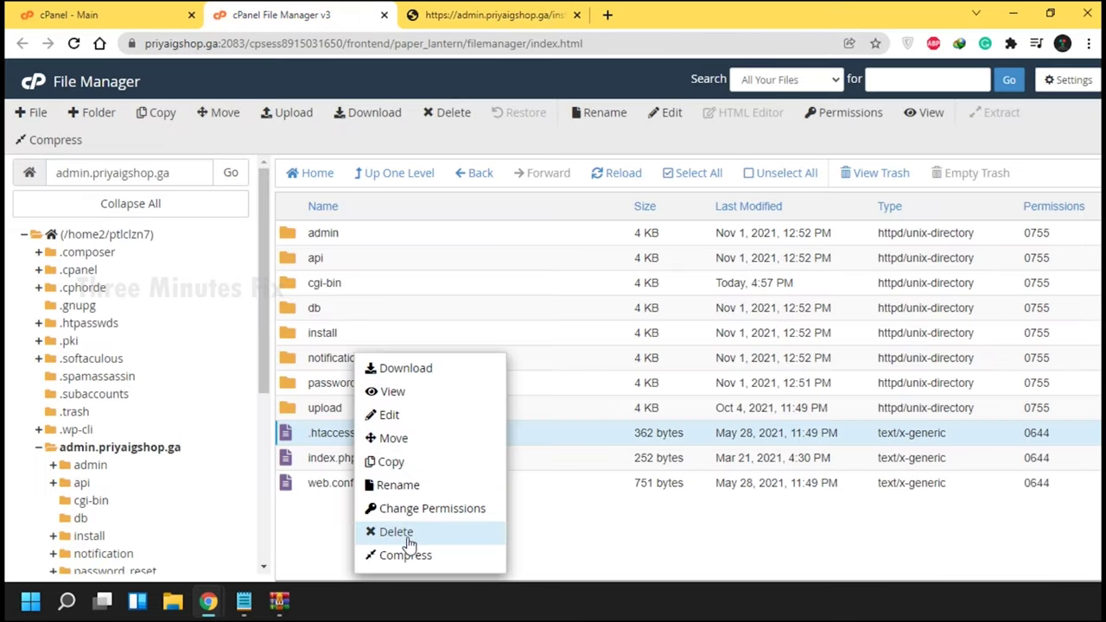
pyautogui.click(407, 486)
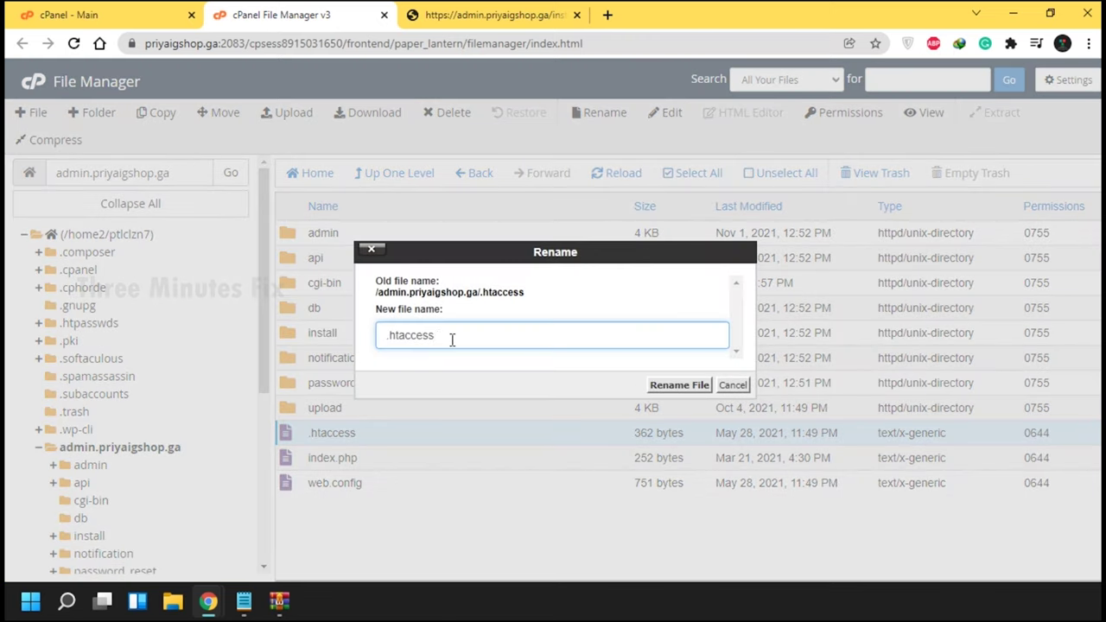
pyautogui.click(684, 386)
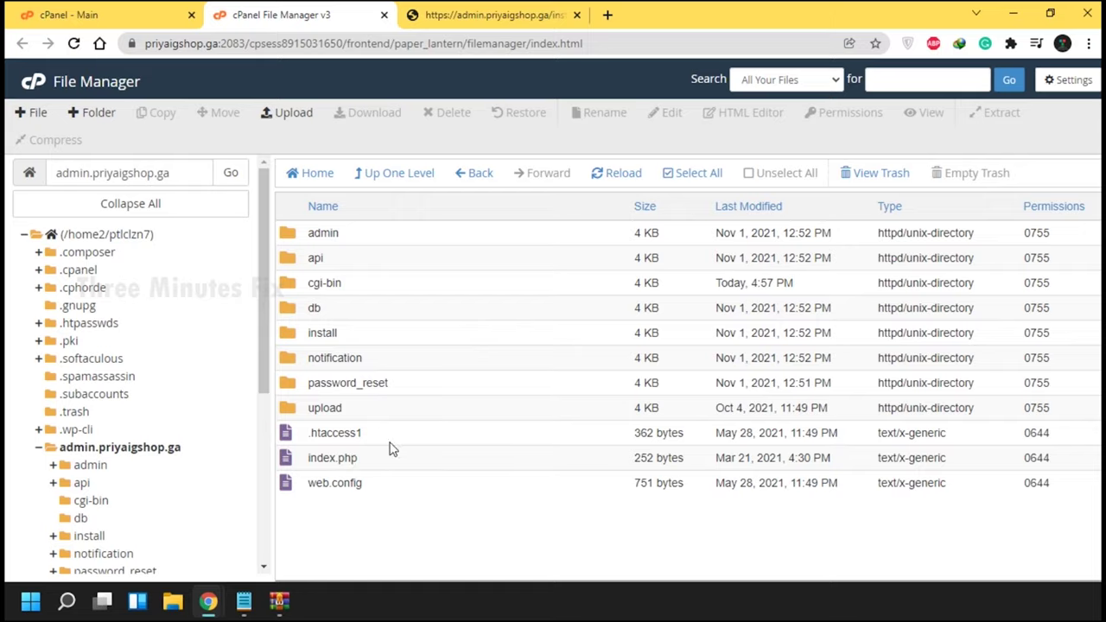
pyautogui.click(488, 15)
pyautogui.click(76, 44)
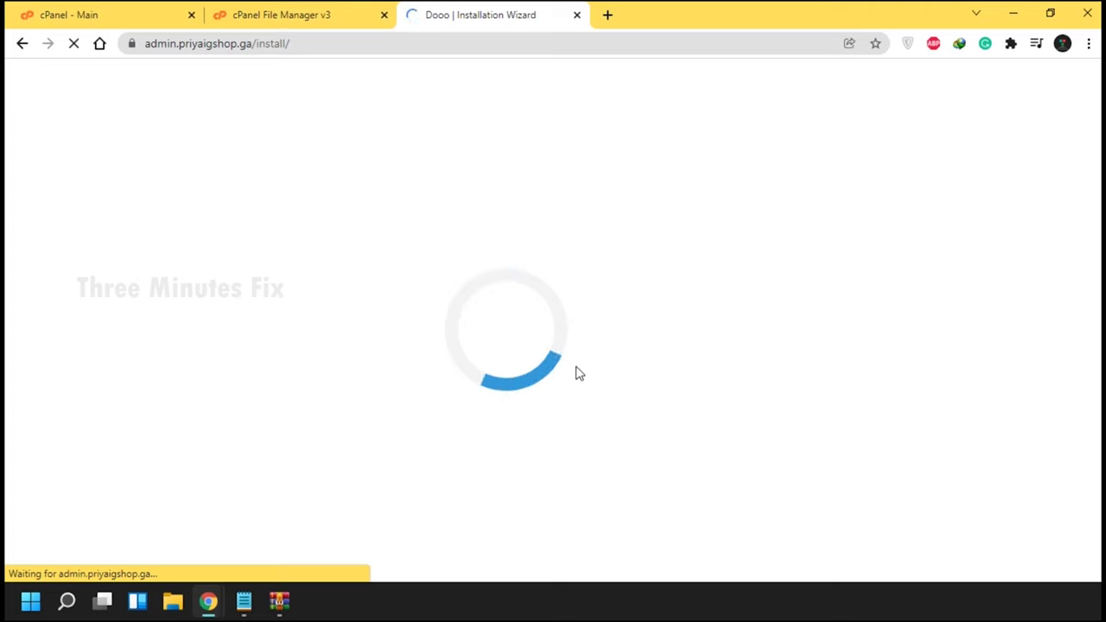
# - Review the pre-installation requirements, highlighting the current PHP version 7.3.33
pyautogui.moveTo(525, 7)
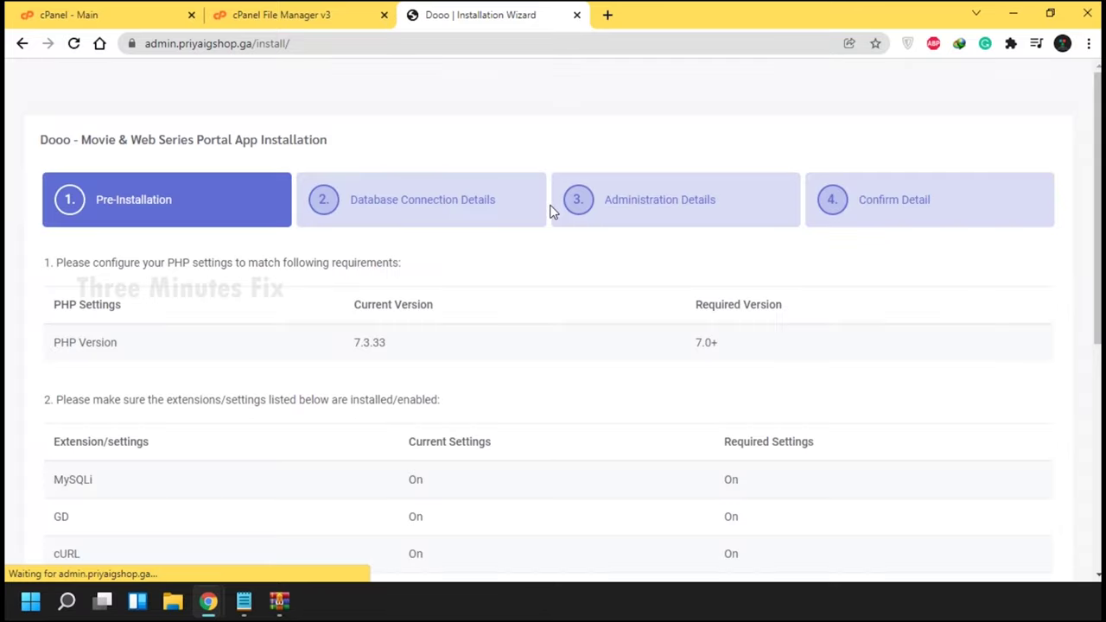
pyautogui.moveTo(34, 138); pyautogui.dragTo(400, 142)
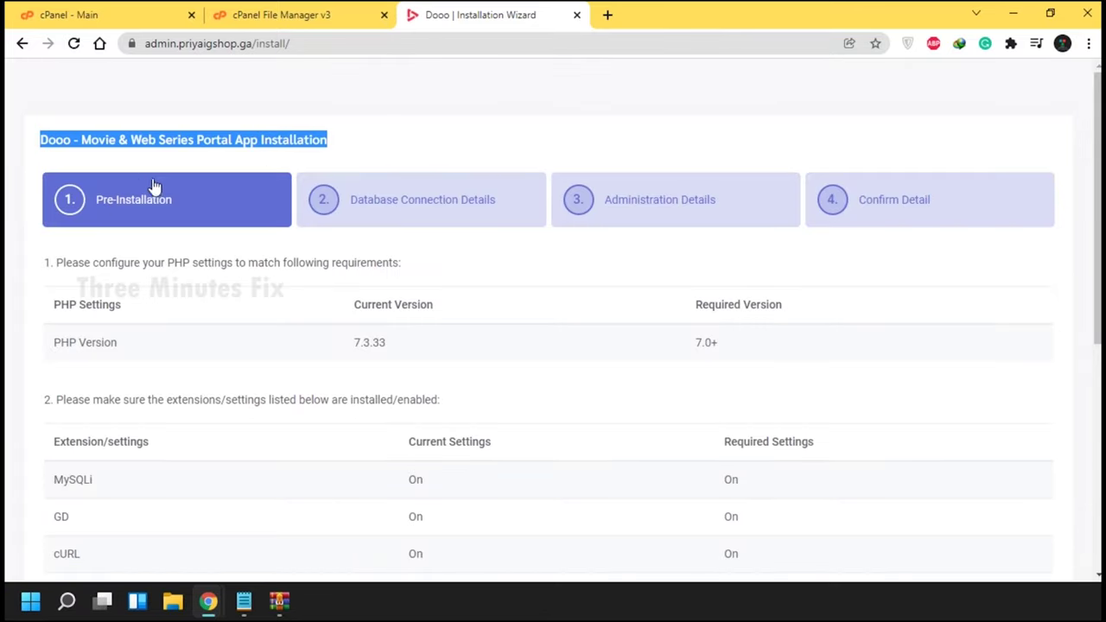
pyautogui.scroll(-2, 284, 230)
pyautogui.moveTo(53, 183); pyautogui.dragTo(765, 182)
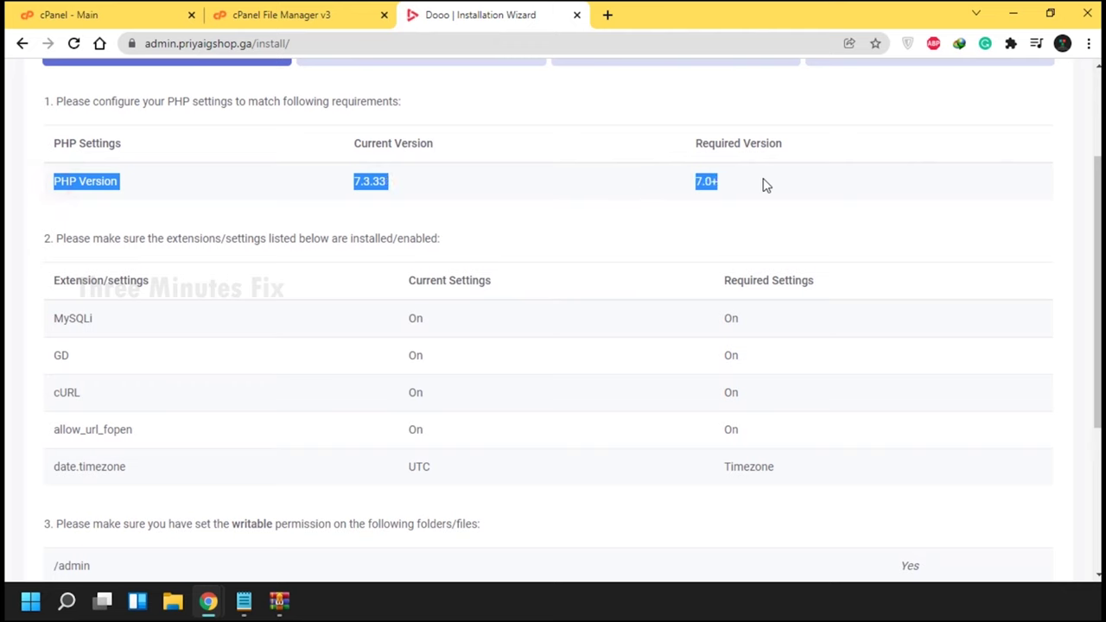
pyautogui.click(766, 179)
pyautogui.moveTo(346, 148); pyautogui.dragTo(440, 153)
pyautogui.moveTo(344, 181); pyautogui.dragTo(410, 186)
pyautogui.moveTo(696, 144); pyautogui.dragTo(730, 197)
pyautogui.click(726, 197)
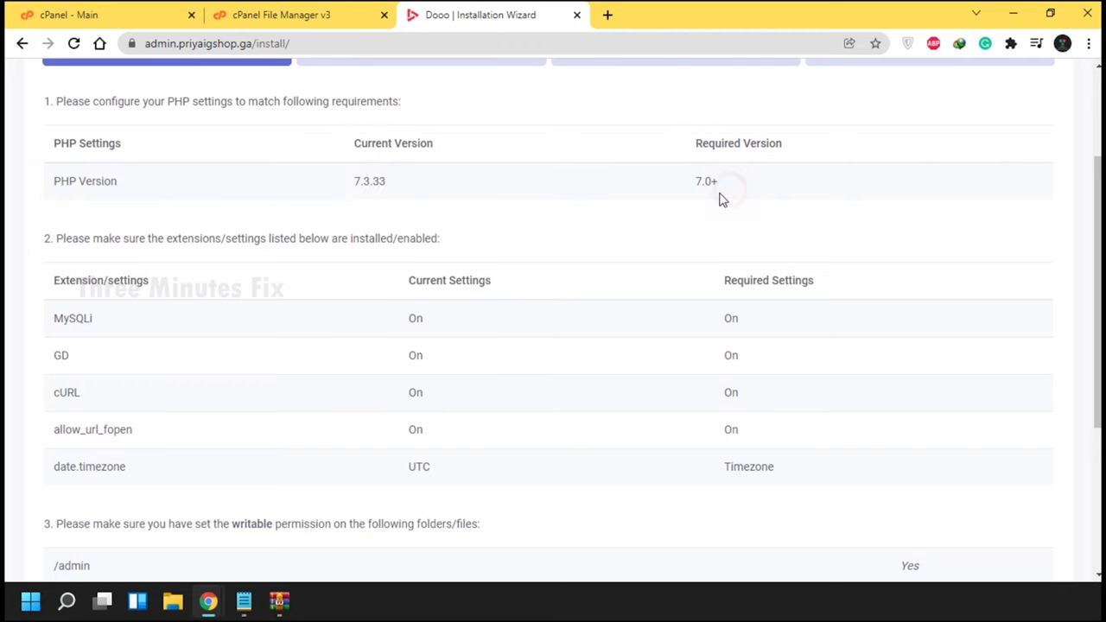
pyautogui.scroll(-3, 376, 366)
# - Advance to Database Connection Details and step through its host, user, password and name fields
pyautogui.click(1028, 485)
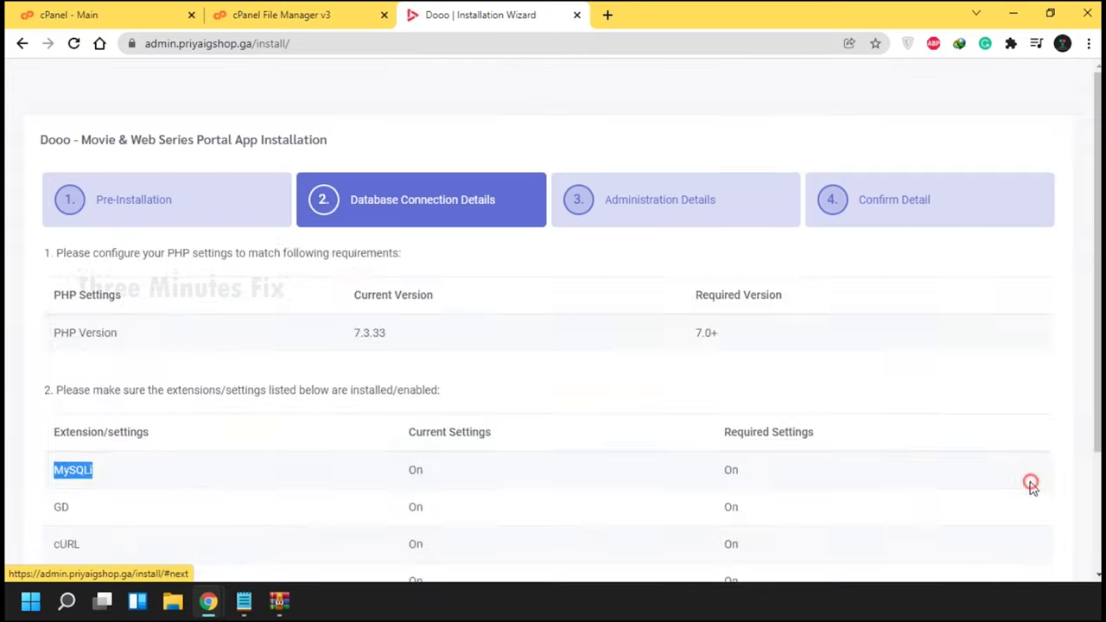
pyautogui.click(258, 295)
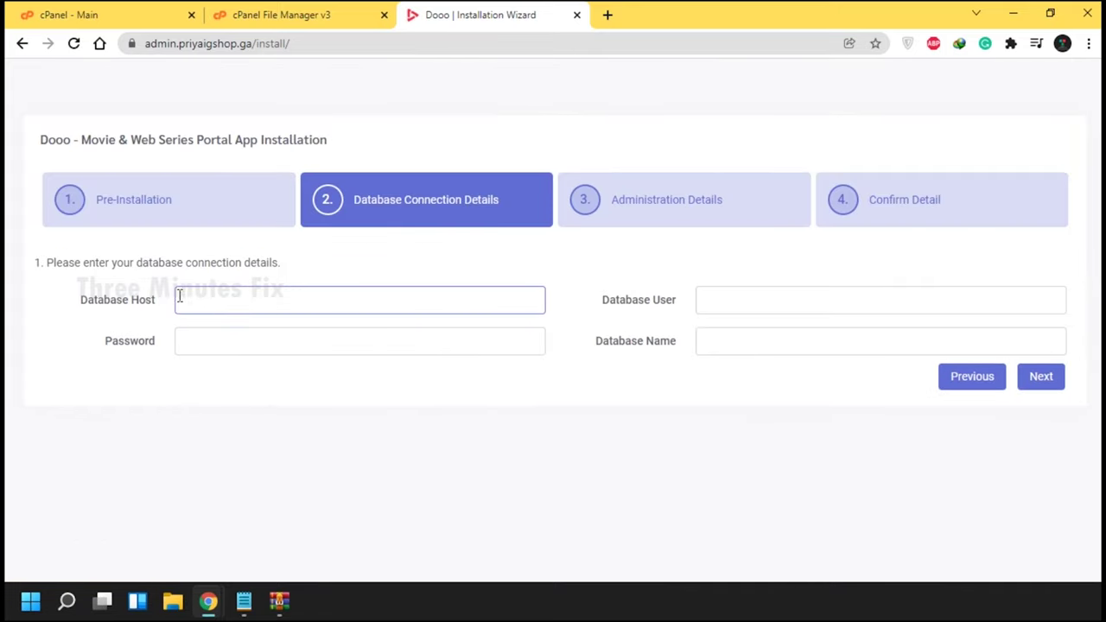
pyautogui.click(724, 304)
pyautogui.click(291, 343)
pyautogui.click(812, 343)
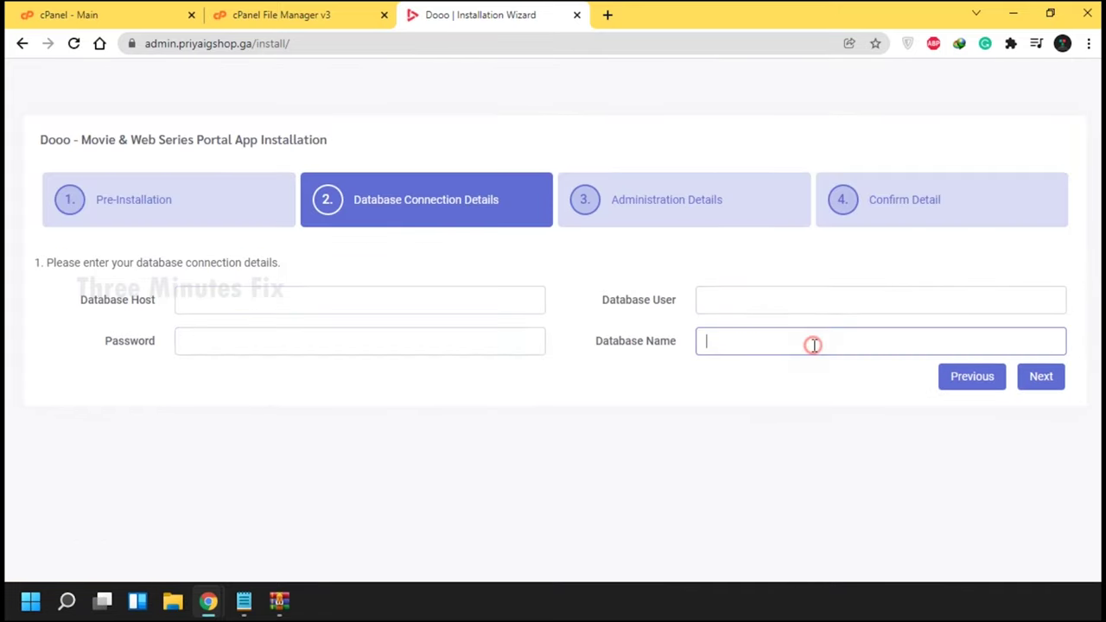
pyautogui.click(9, 12)
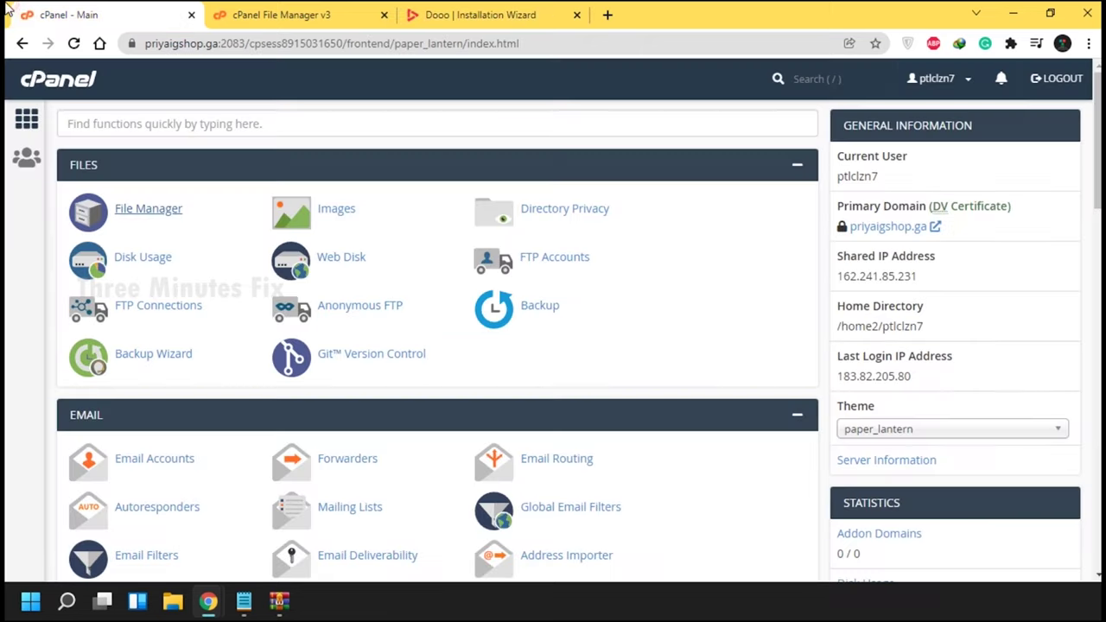
# - Create the MySQL database doodemoappdb and copy its full prefixed name
pyautogui.scroll(-8, 242, 296)
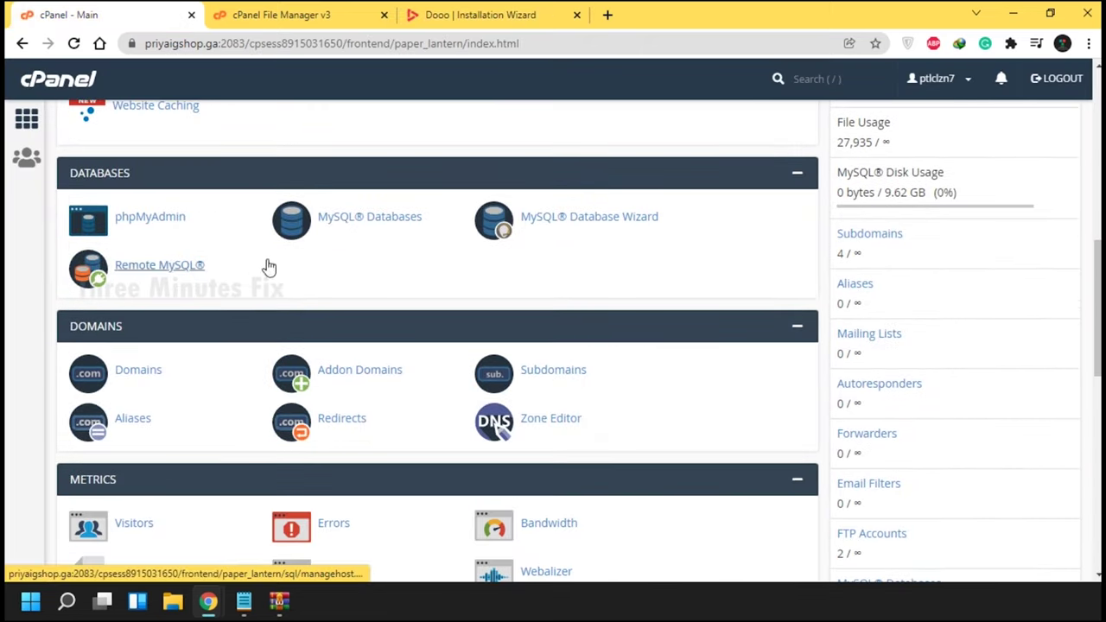
pyautogui.click(375, 222)
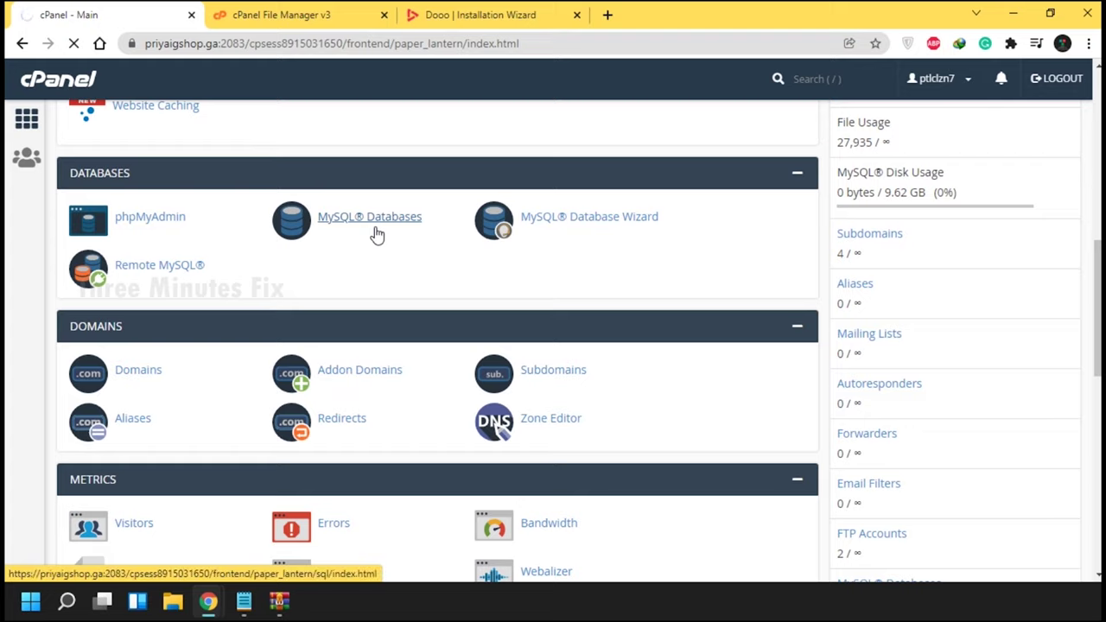
pyautogui.moveTo(58, 298); pyautogui.dragTo(159, 316)
pyautogui.click(164, 317)
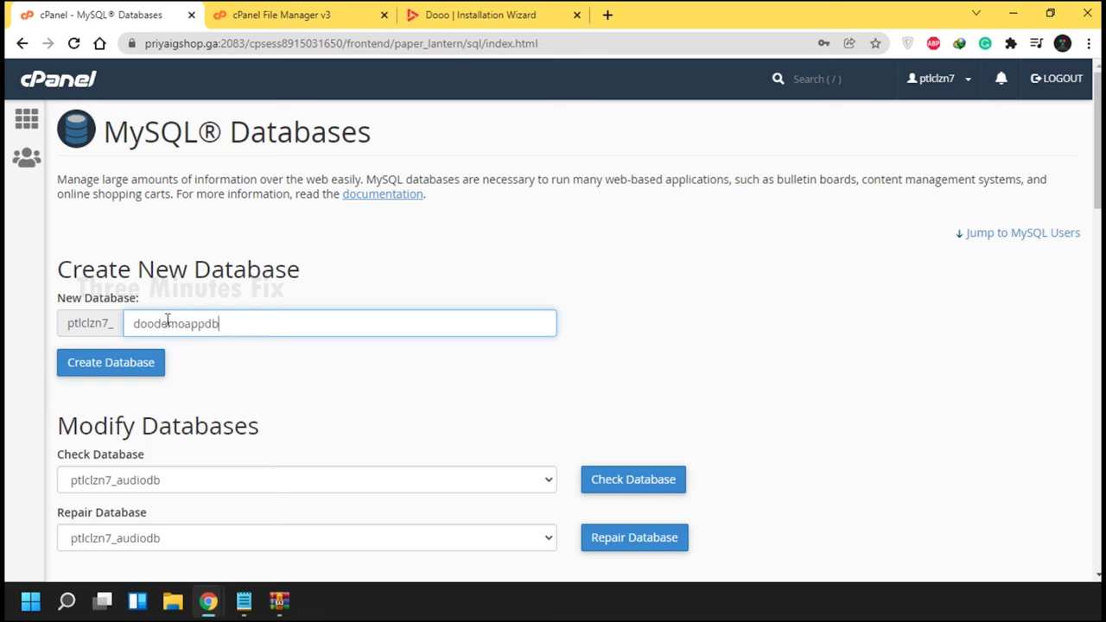
pyautogui.click(122, 369)
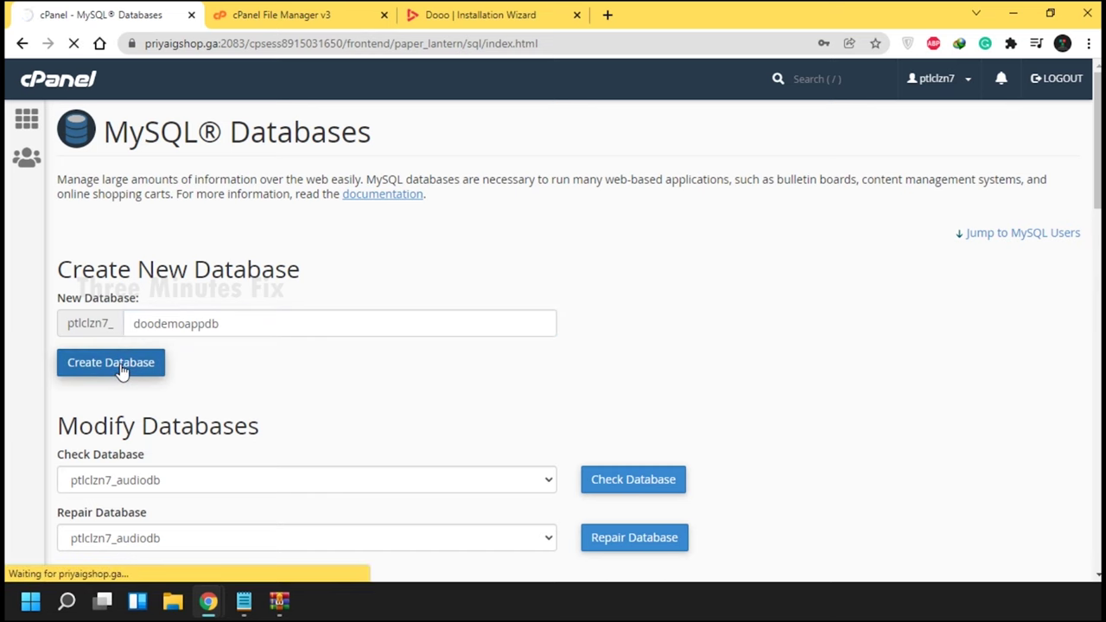
pyautogui.moveTo(340, 194); pyautogui.dragTo(209, 201)
pyautogui.hotkey('ctrl', 'c')
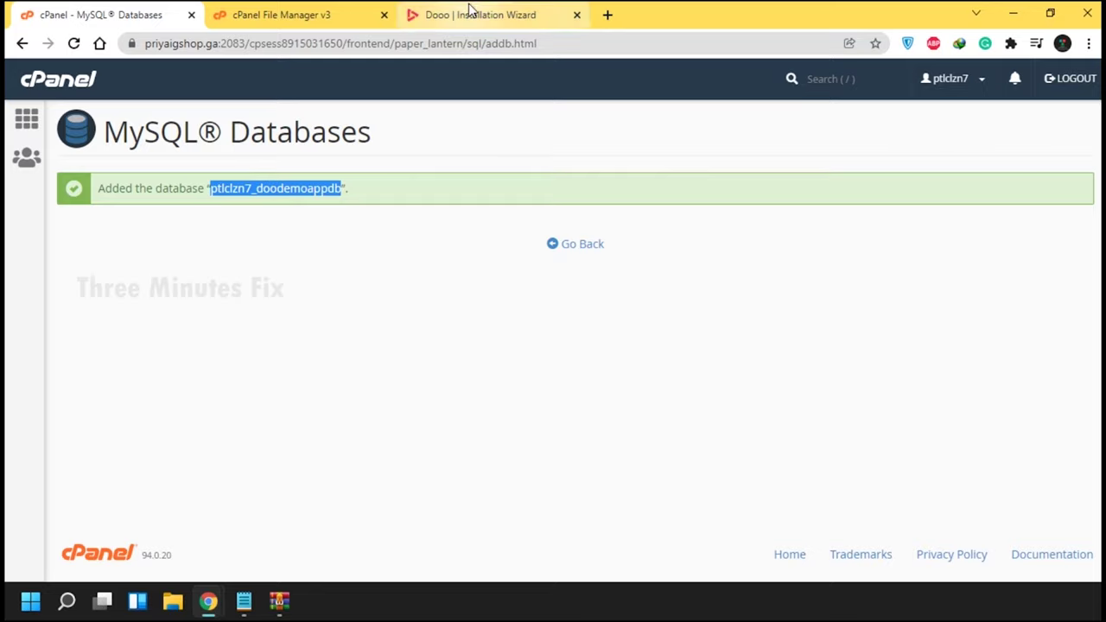
pyautogui.click(469, 13)
pyautogui.click(251, 307)
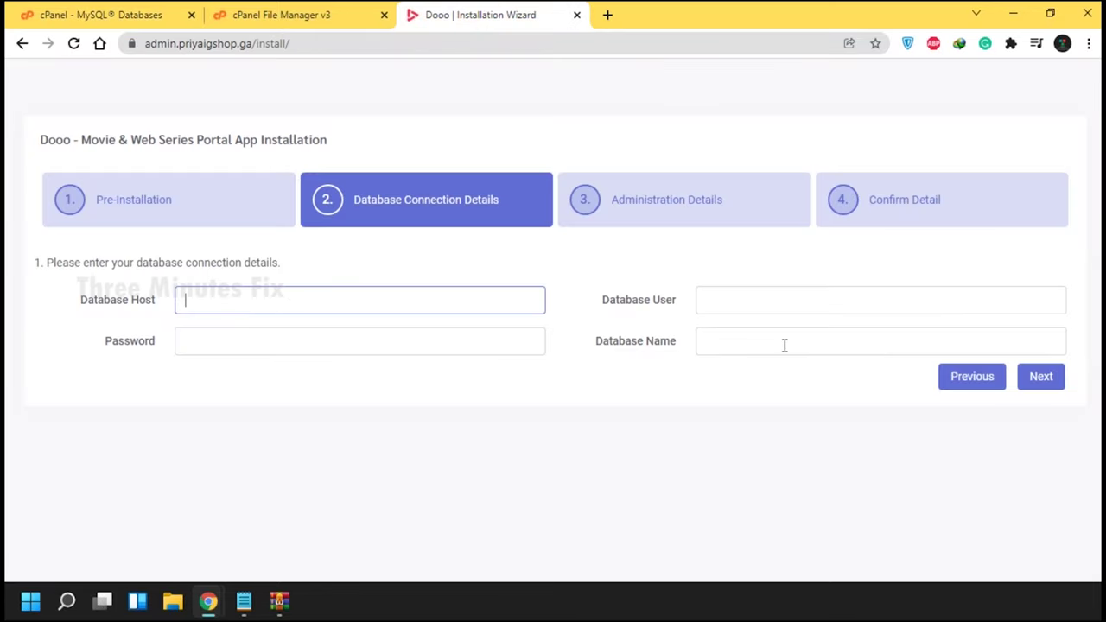
# - Enter localhost as Database Host and paste the full database name into Database Name
pyautogui.click(784, 345)
pyautogui.hotkey('ctrl', 'v')
pyautogui.click(308, 285)
pyautogui.click(270, 304)
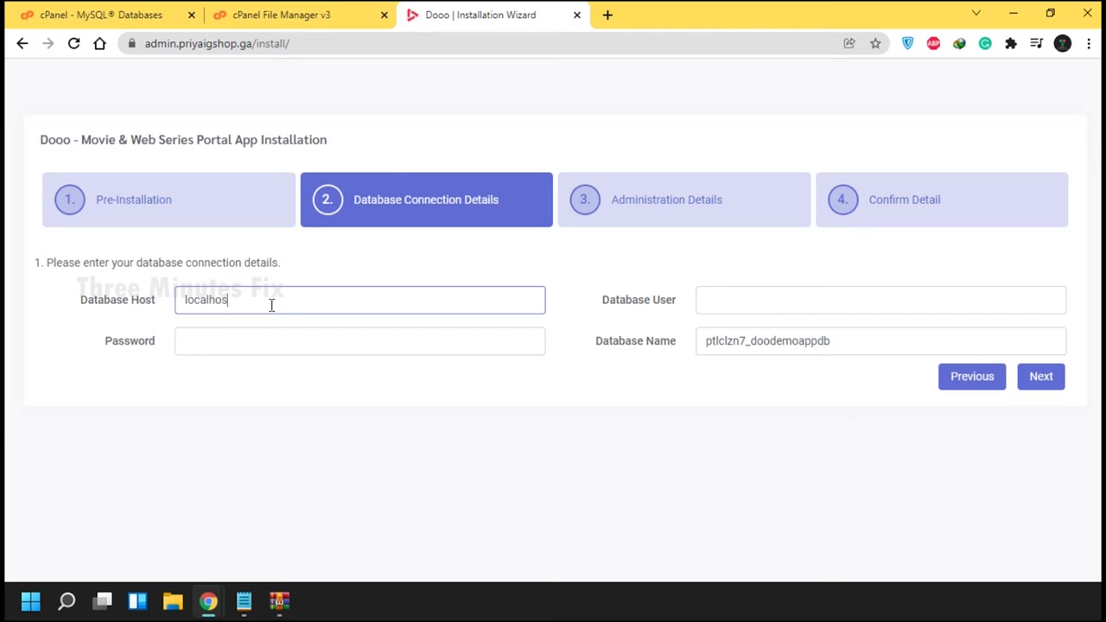
pyautogui.click(710, 299)
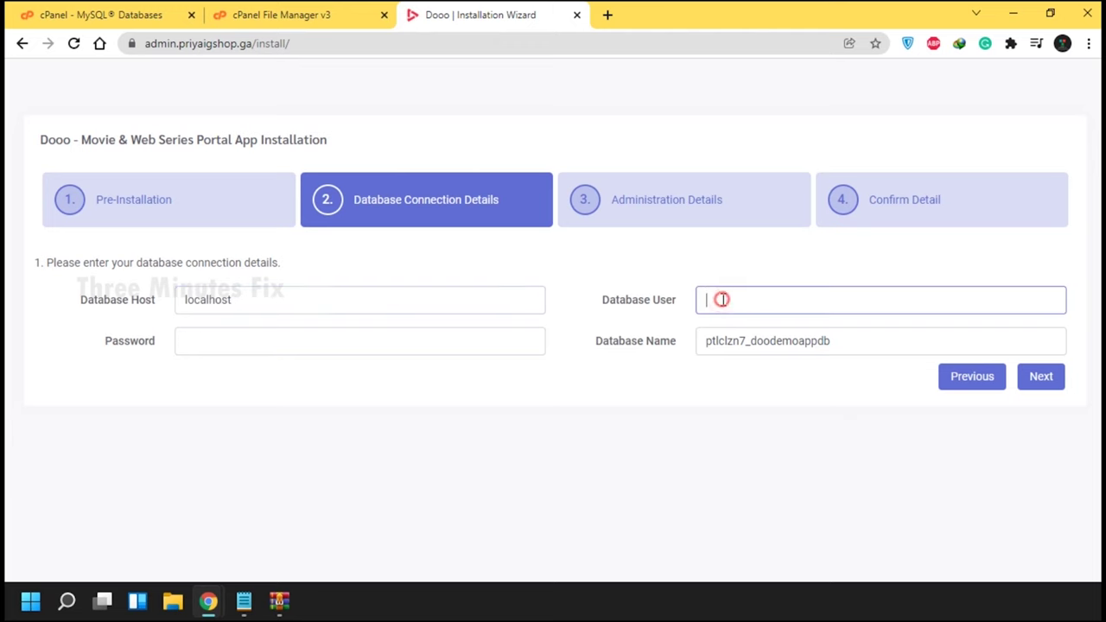
# - Return to cPanel's MySQL Databases page and begin the new username 'doo'
pyautogui.click(148, 16)
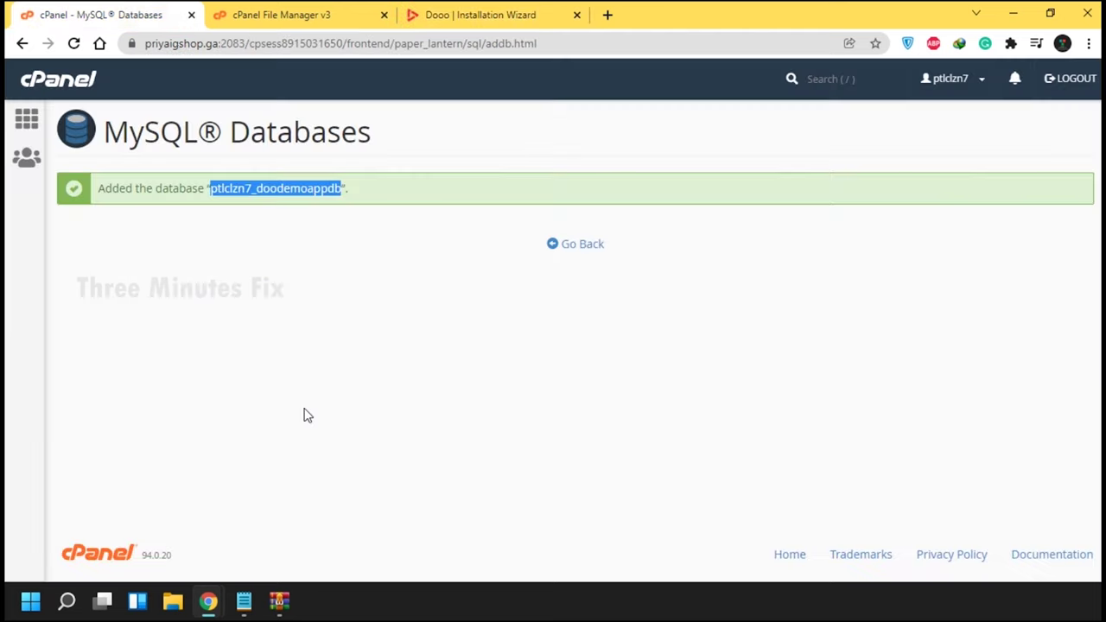
pyautogui.click(586, 245)
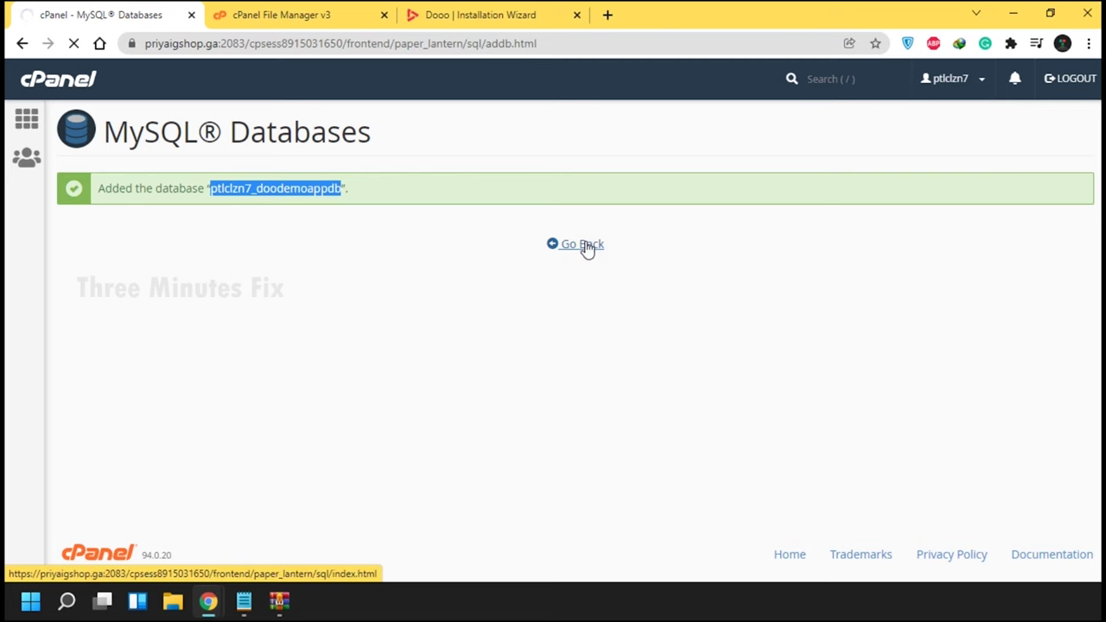
pyautogui.click(210, 255)
pyautogui.write('doouserd')
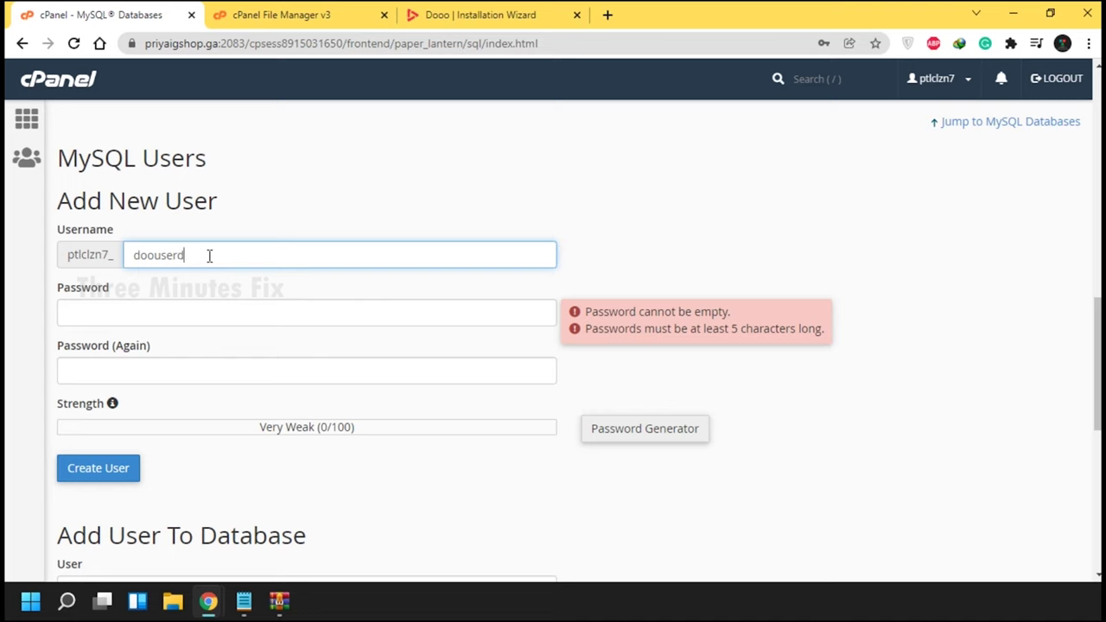
# - Generate a very strong random password for the new MySQL user doouserdemo
pyautogui.click(704, 246)
pyautogui.click(215, 317)
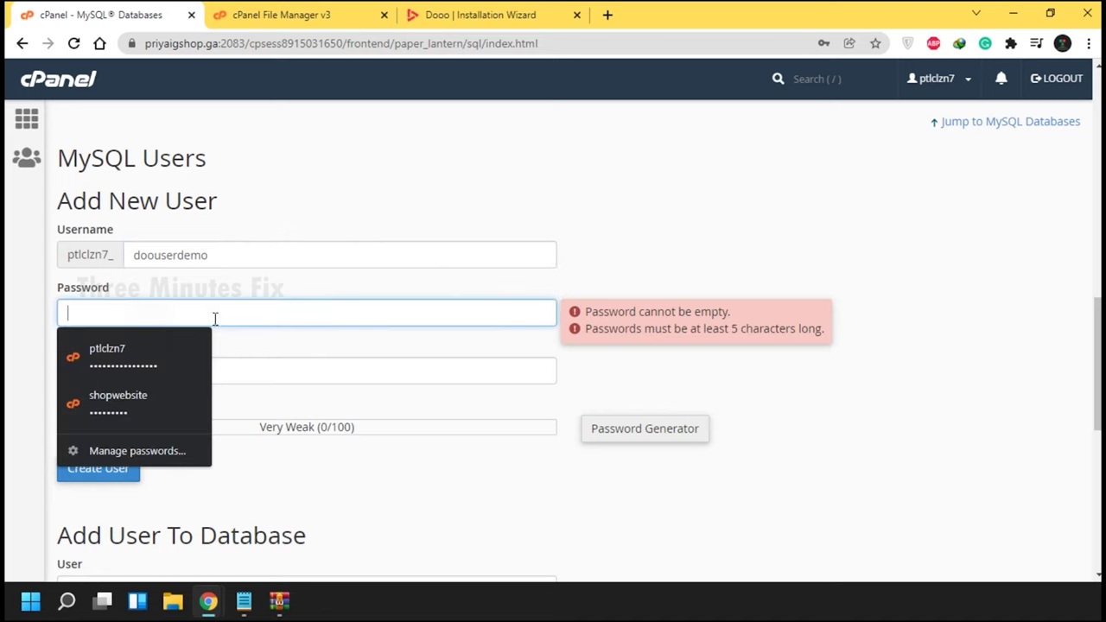
pyautogui.click(888, 372)
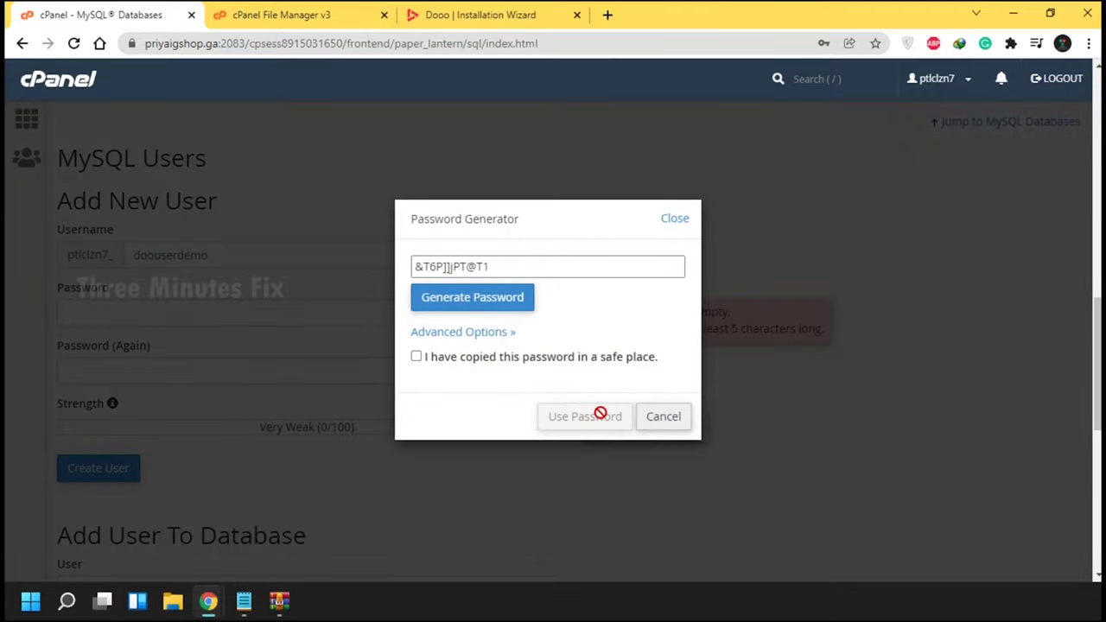
pyautogui.click(499, 300)
pyautogui.click(498, 300)
pyautogui.click(499, 300)
pyautogui.click(498, 300)
pyautogui.click(500, 300)
pyautogui.click(499, 301)
pyautogui.click(499, 301)
pyautogui.click(500, 301)
pyautogui.click(499, 300)
# - Copy the generated password, apply it to both fields, and create user doouserdemo
pyautogui.click(417, 356)
pyautogui.click(416, 357)
pyautogui.click(519, 266)
pyautogui.hotkey('ctrl', 'a')
pyautogui.rightClick(455, 266)
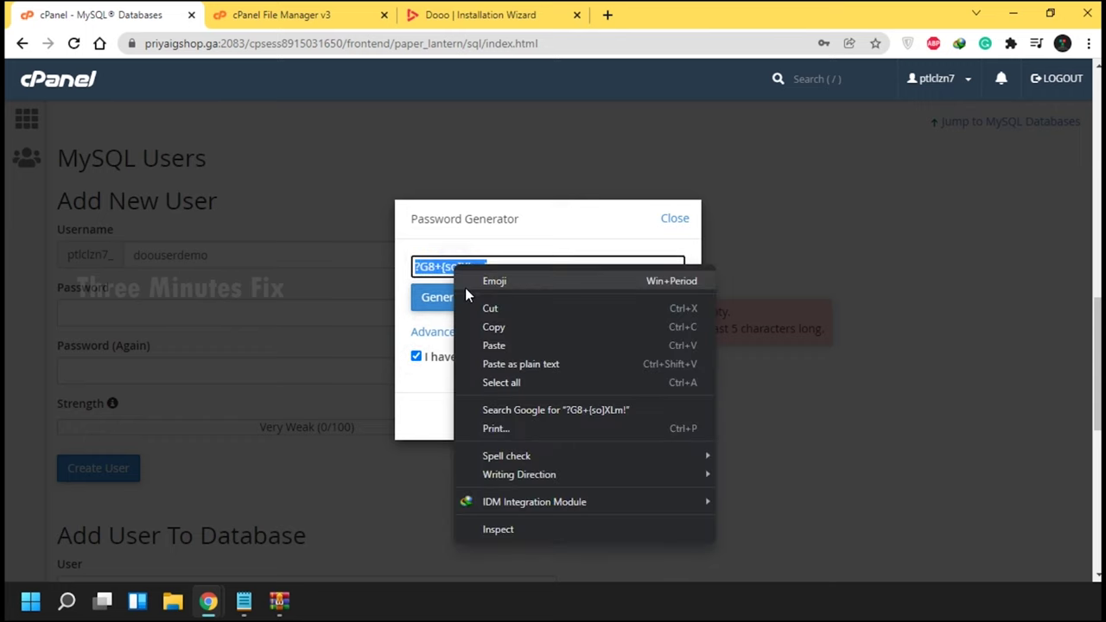
pyautogui.click(470, 326)
pyautogui.click(584, 418)
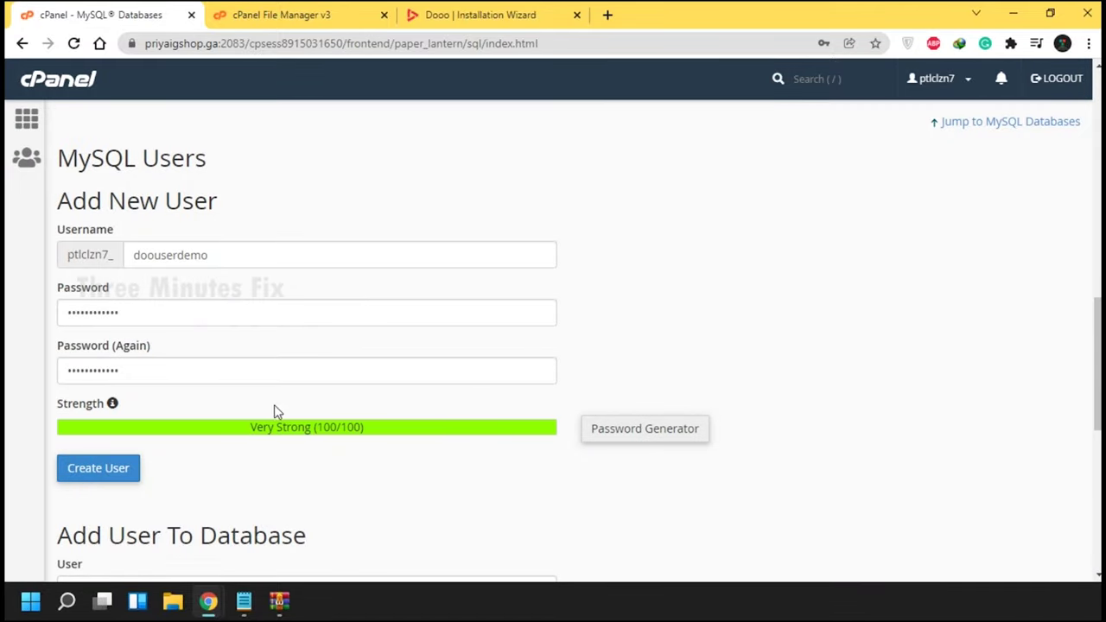
pyautogui.click(110, 480)
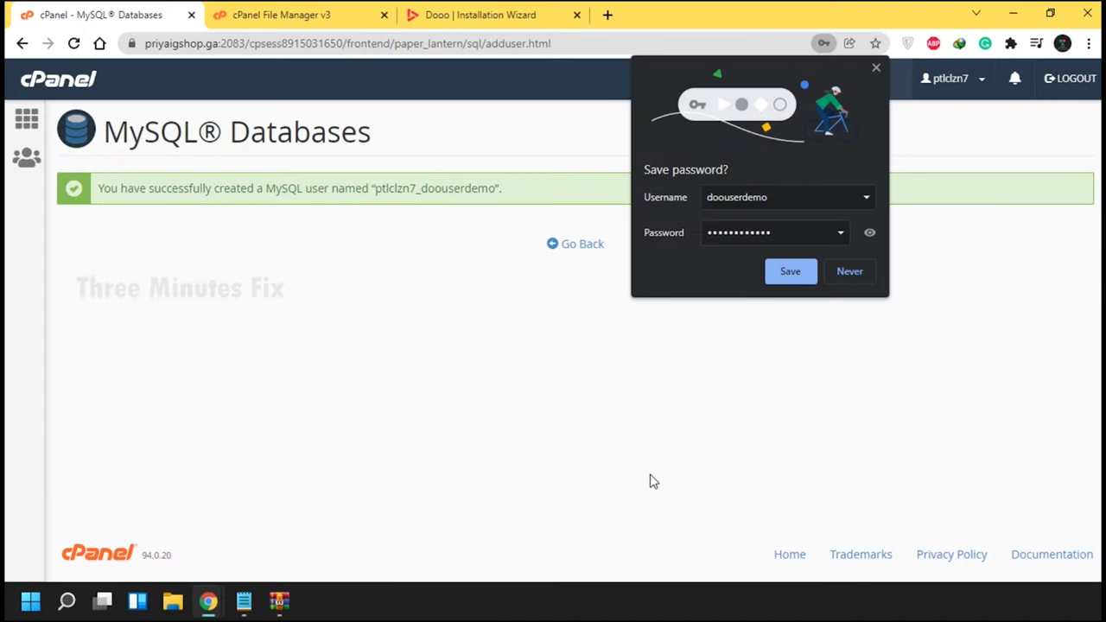
# - Paste the generated password into the wizard's Database Password field
pyautogui.click(850, 275)
pyautogui.click(492, 12)
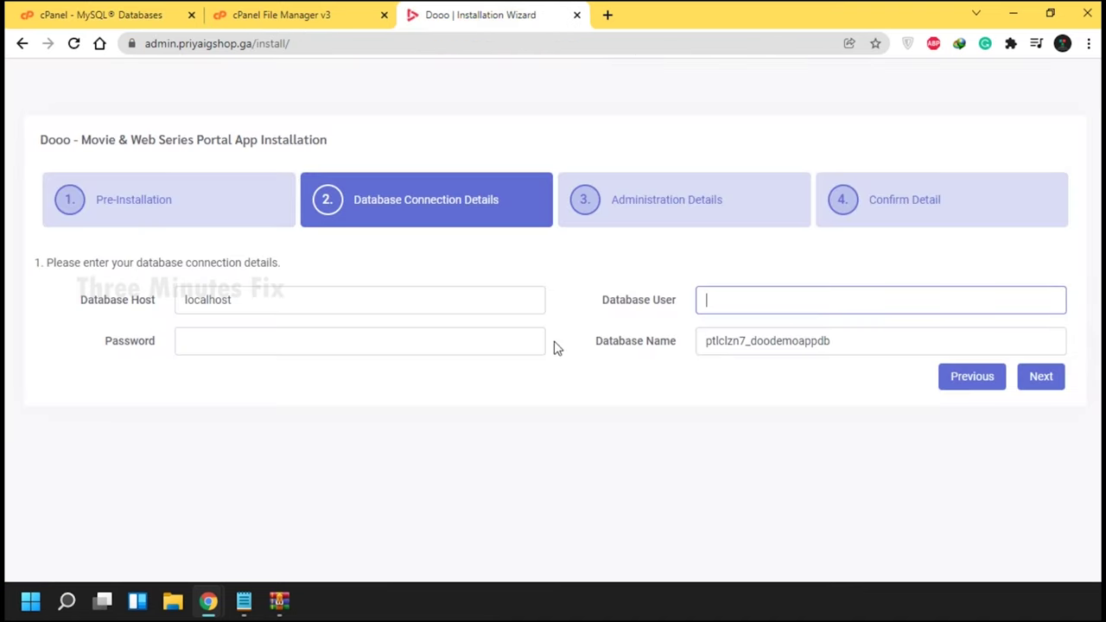
pyautogui.click(351, 349)
pyautogui.hotkey('ctrl', 'v')
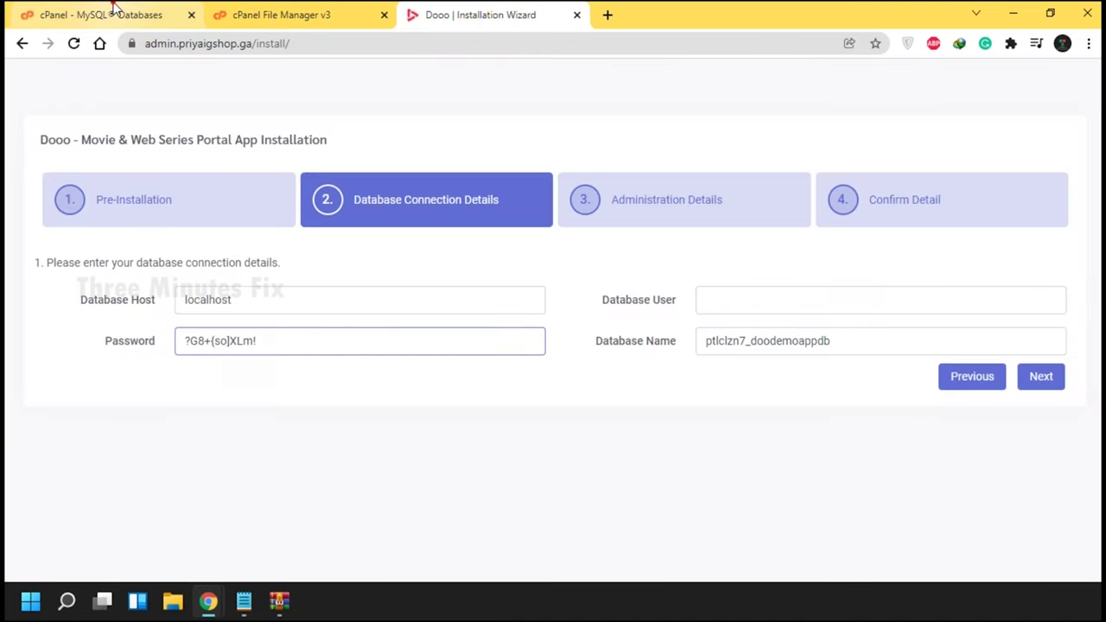
# - Copy the new MySQL username from cPanel into the wizard's Database User field
pyautogui.click(108, 12)
pyautogui.moveTo(498, 187); pyautogui.dragTo(377, 188)
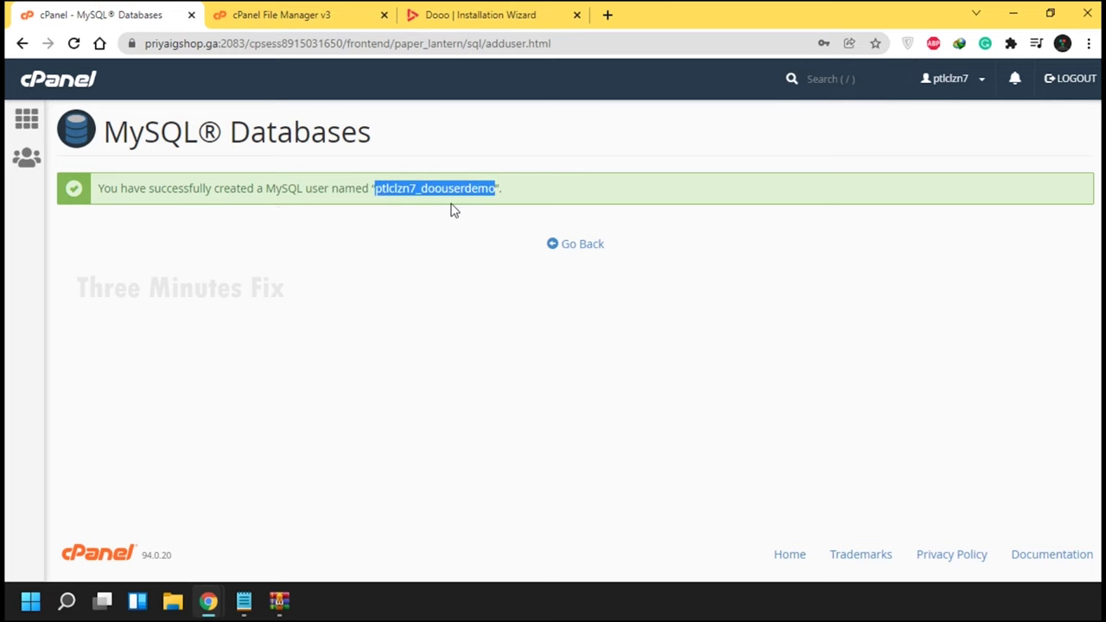
pyautogui.click(466, 26)
pyautogui.click(780, 306)
pyautogui.hotkey('ctrl', 'v')
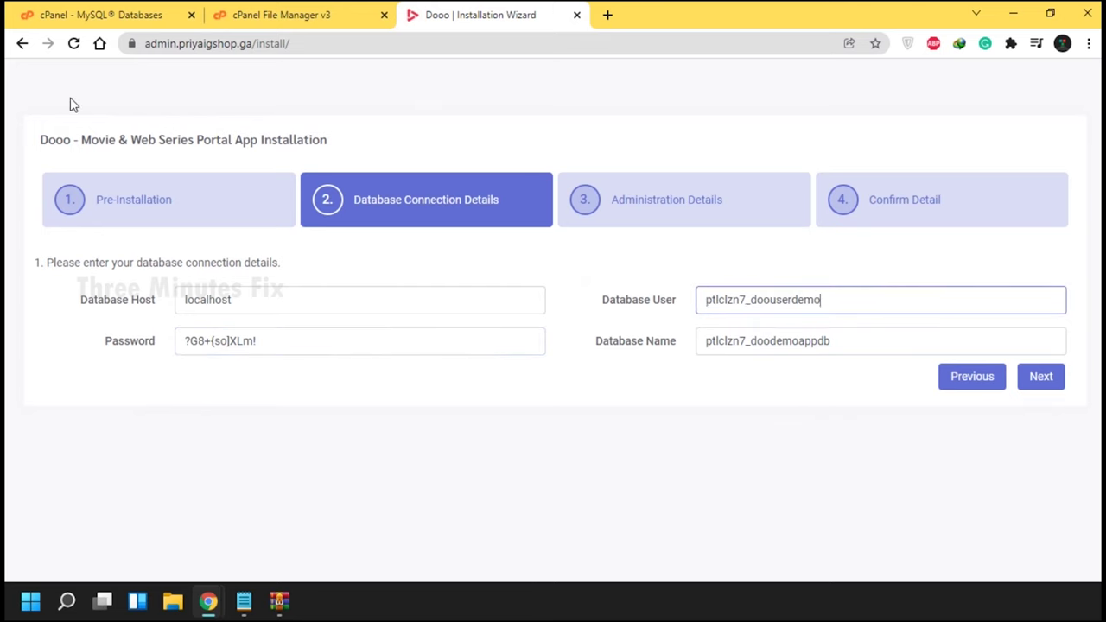
pyautogui.click(99, 14)
pyautogui.click(573, 245)
pyautogui.scroll(-8, 588, 267)
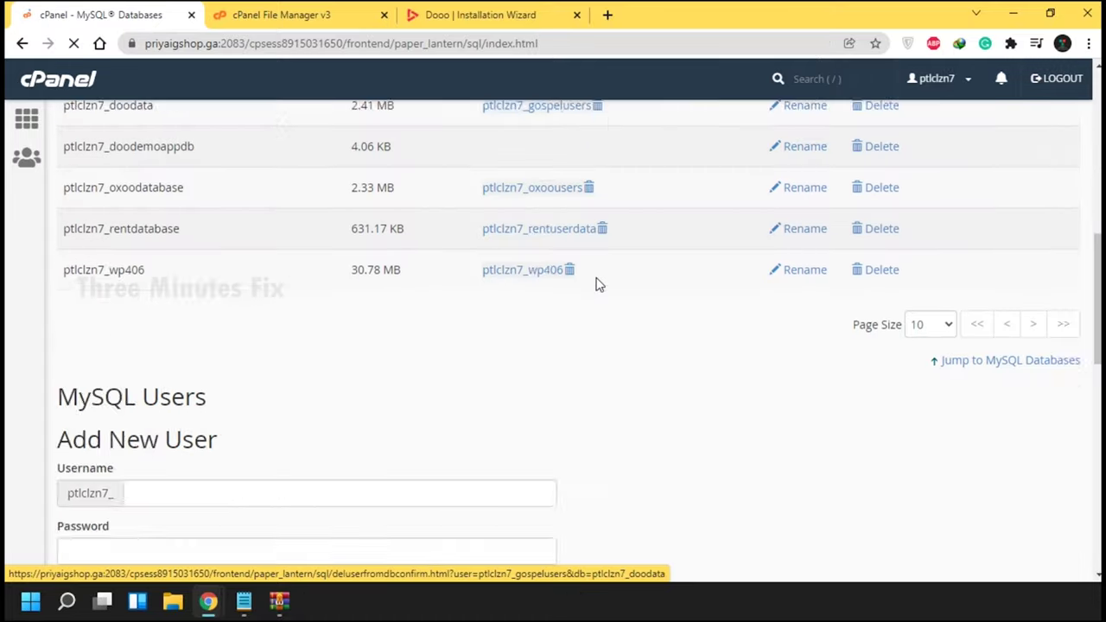
# - Under Add User To Database, pick doouserdemo and the doodemoappdb database
pyautogui.scroll(-6, 596, 285)
pyautogui.moveTo(138, 133); pyautogui.dragTo(322, 136)
pyautogui.click(327, 133)
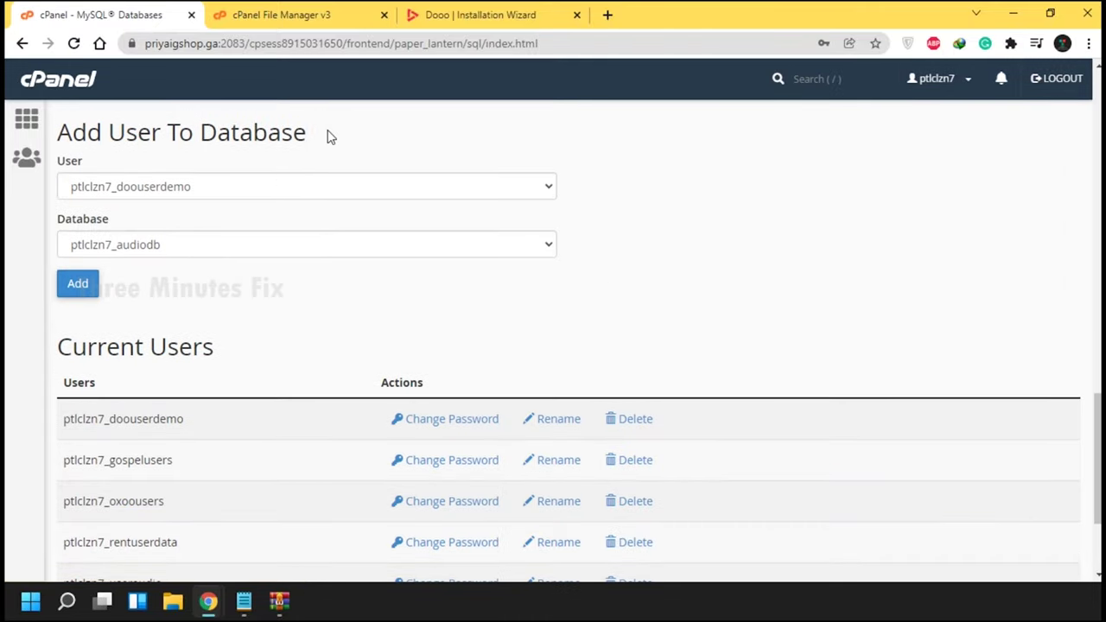
pyautogui.click(198, 192)
pyautogui.click(198, 193)
pyautogui.click(207, 253)
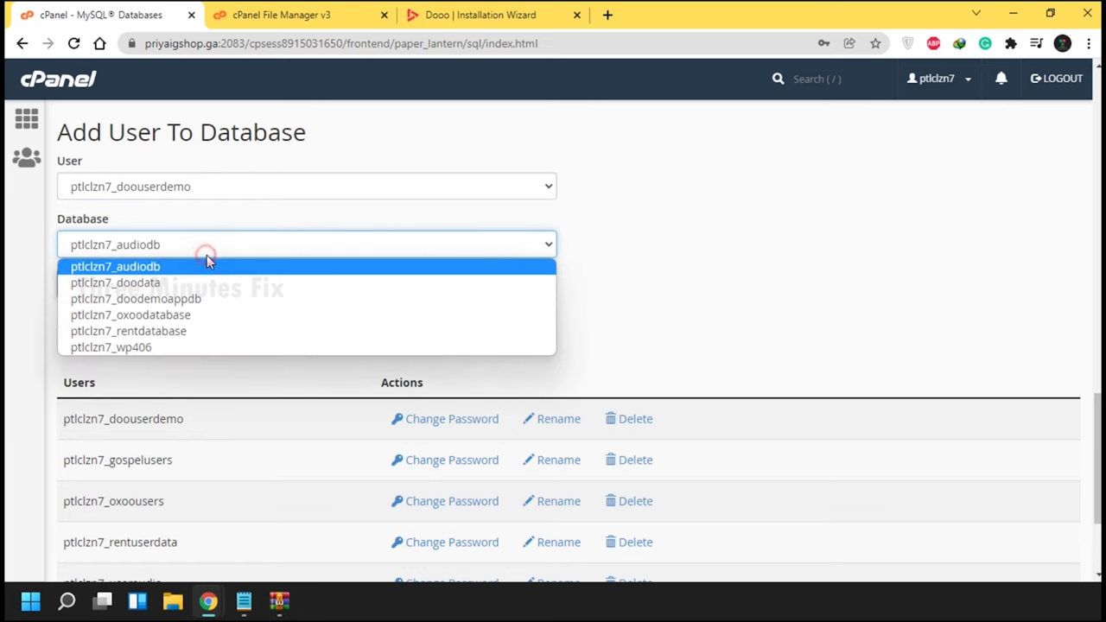
pyautogui.click(199, 299)
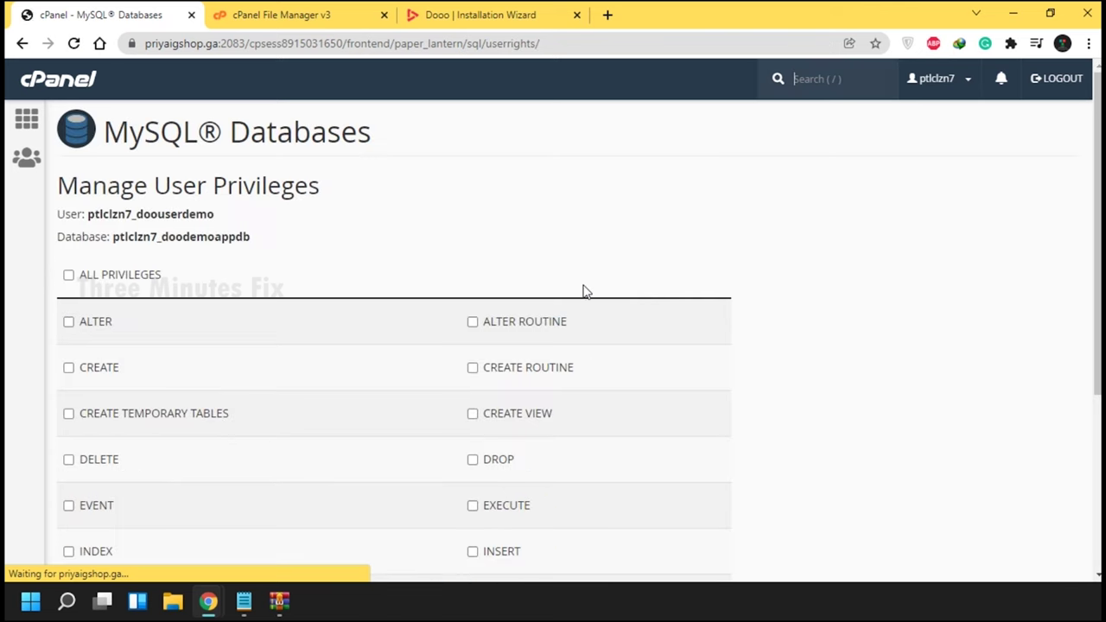
# - Tick ALL PRIVILEGES and save with Make Changes
pyautogui.click(90, 278)
pyautogui.scroll(-3, 561, 363)
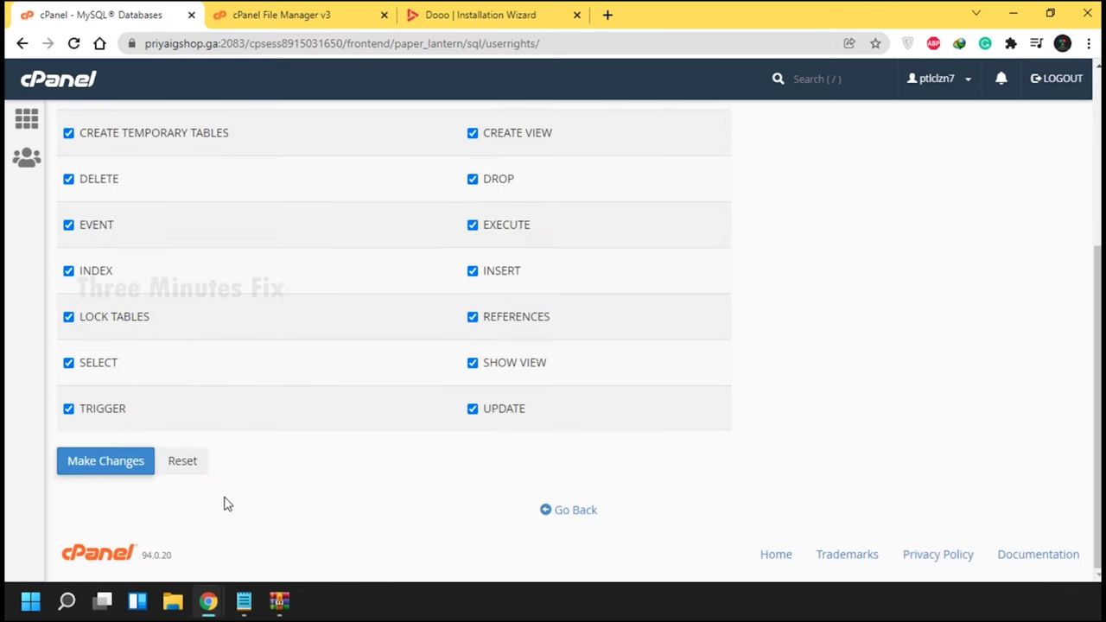
pyautogui.click(77, 460)
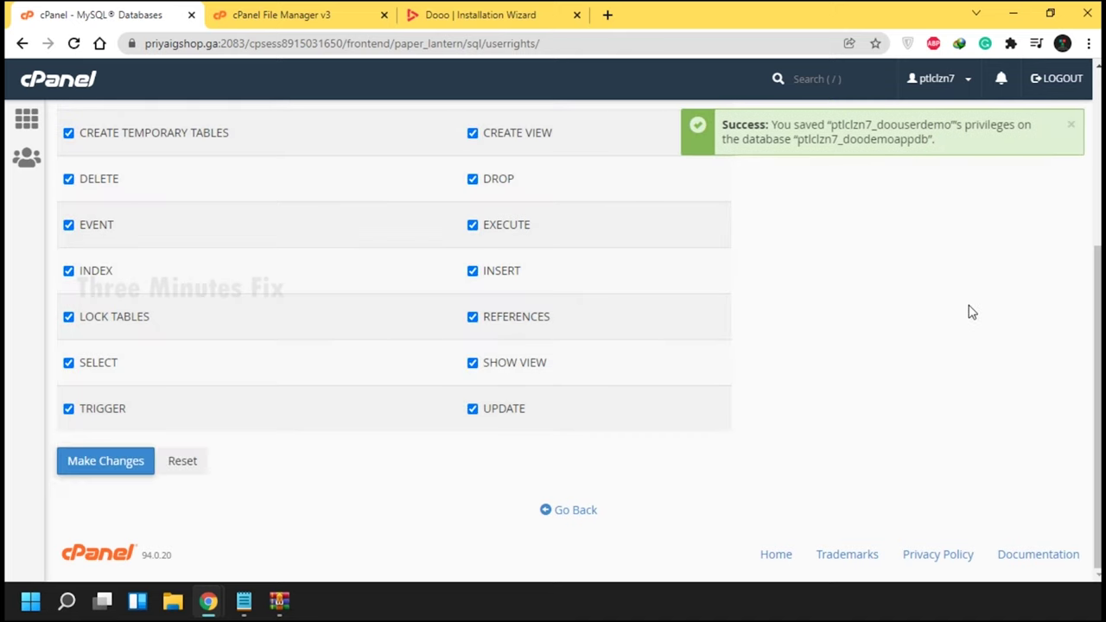
pyautogui.moveTo(810, 125); pyautogui.dragTo(964, 162)
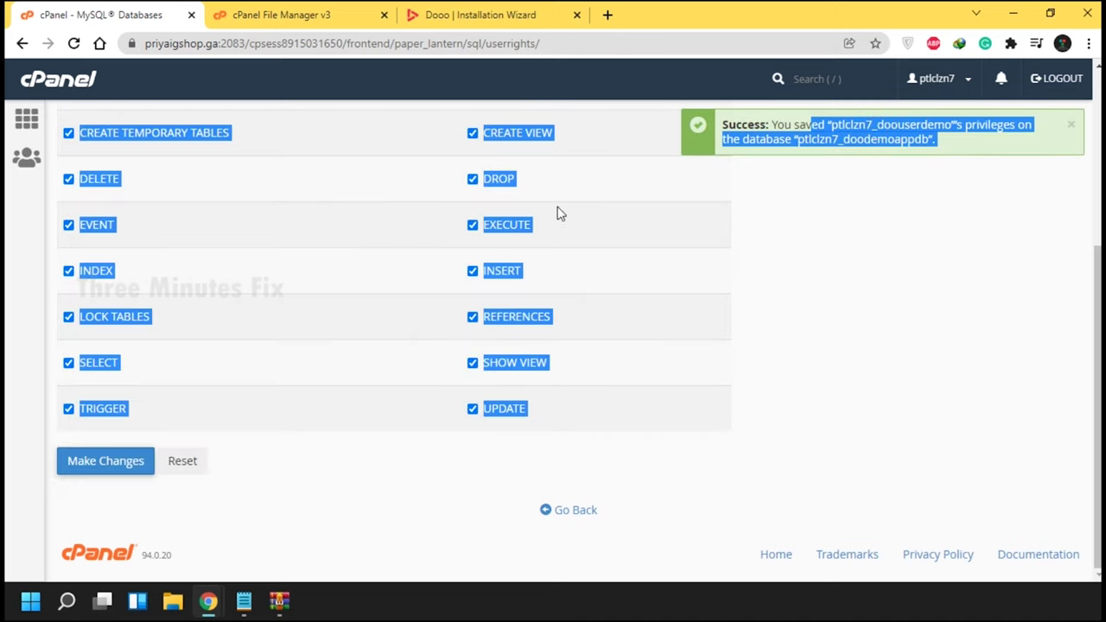
pyautogui.click(484, 12)
# - Enter the administrator's first name, last name, e-mail and password in the installer
pyautogui.click(1029, 380)
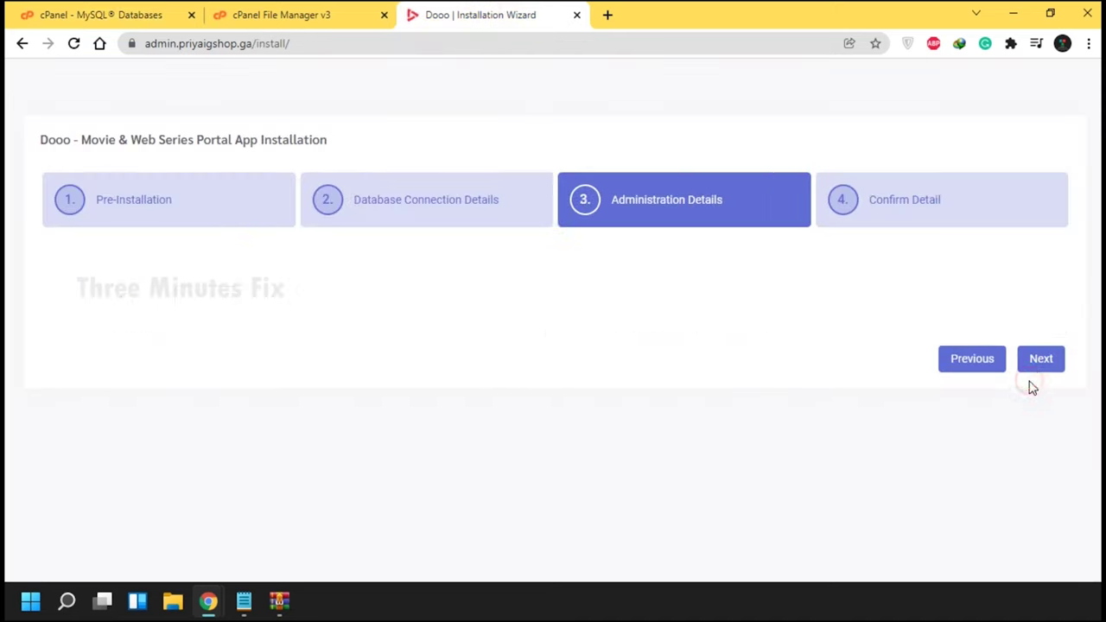
pyautogui.click(312, 296)
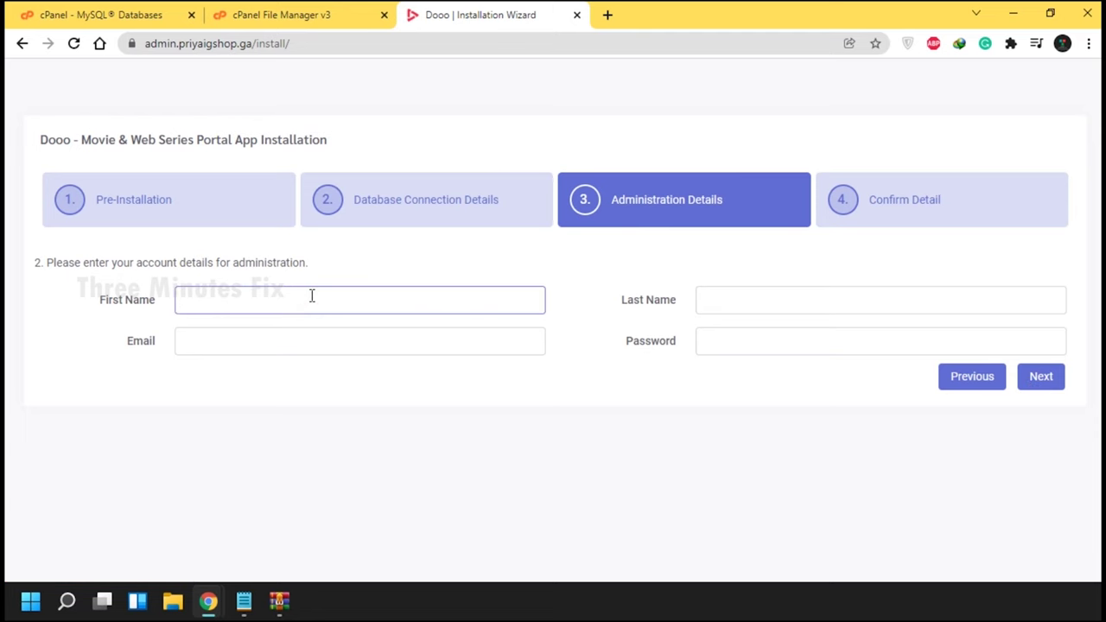
pyautogui.press('Tab')
pyautogui.click(215, 345)
pyautogui.click(799, 343)
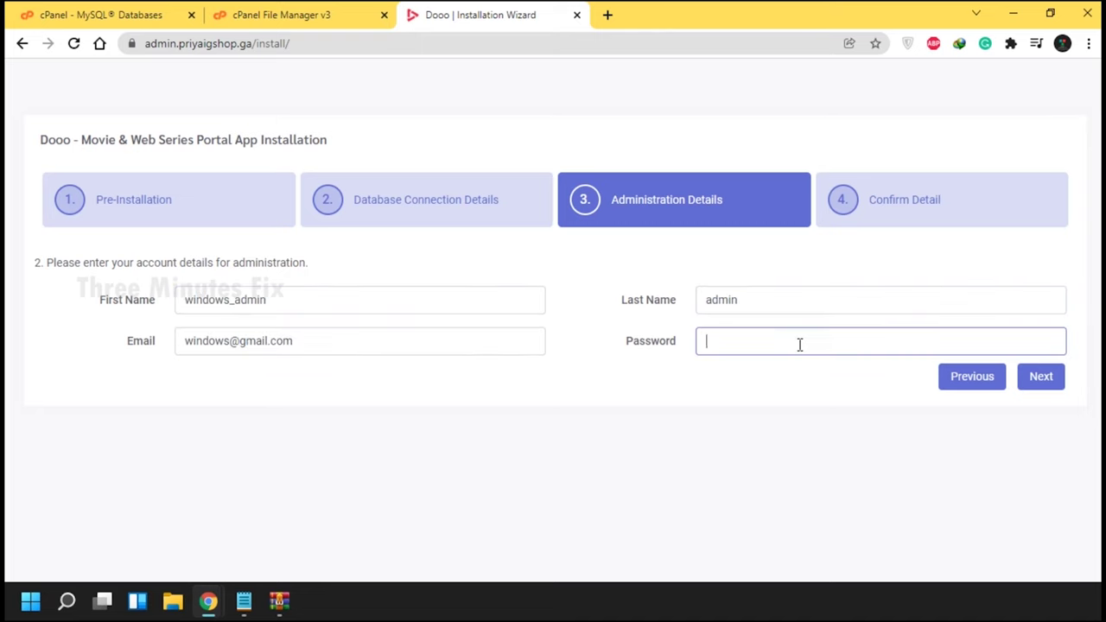
# - Agree to the Terms and Conditions and finish the Dooo installation
pyautogui.click(1040, 384)
pyautogui.click(238, 276)
pyautogui.click(1034, 360)
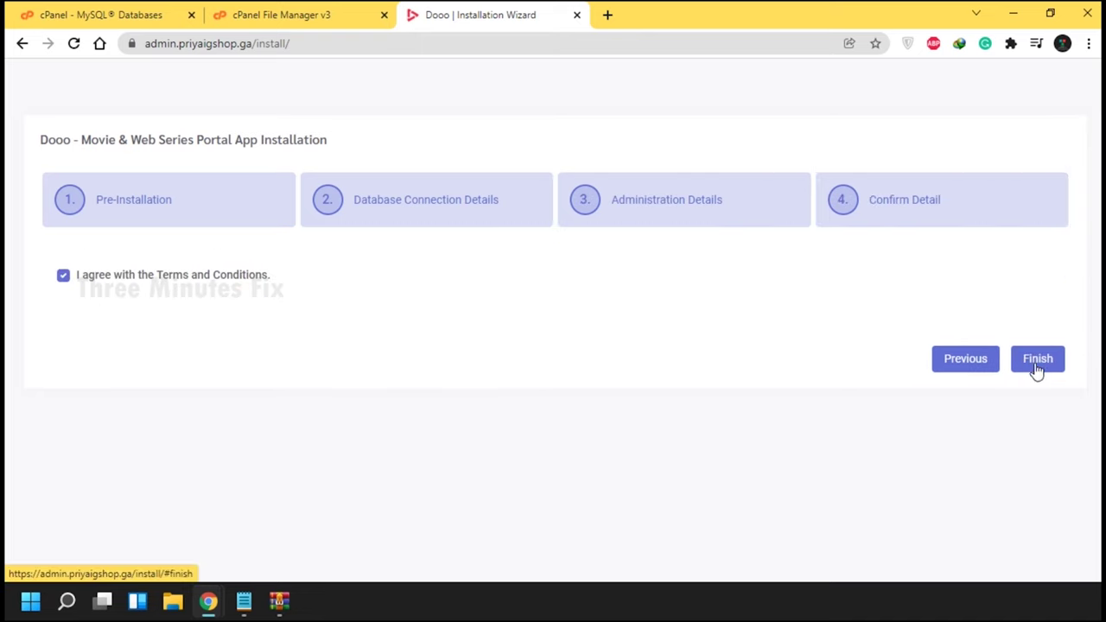
pyautogui.click(442, 301)
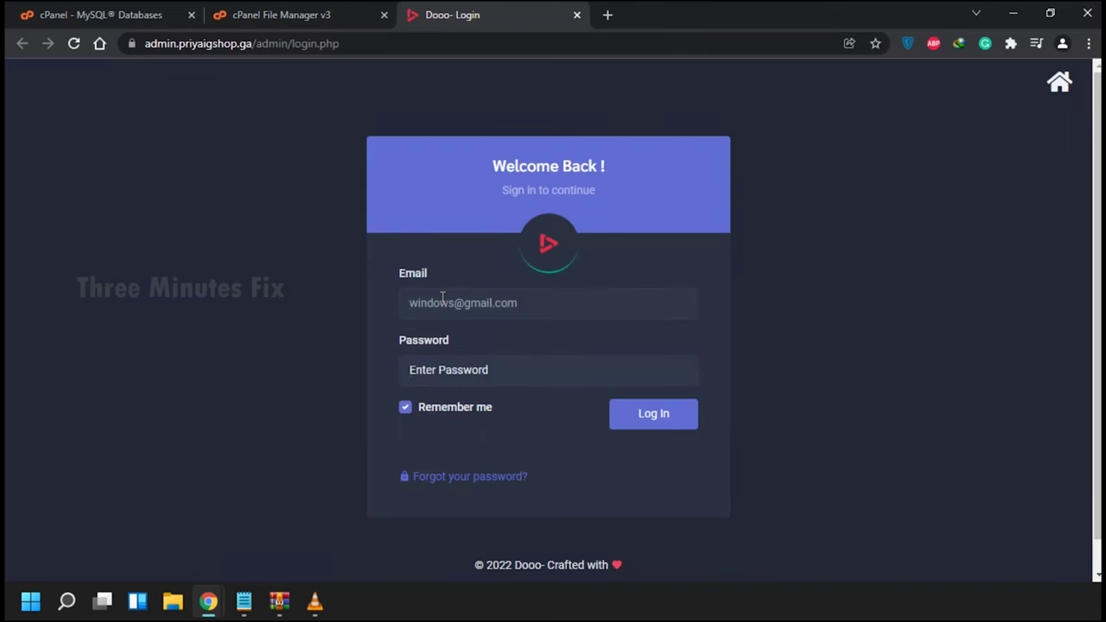
# - Log in to the Dooo admin panel with the admin e-mail and password, then browse the sidebar
pyautogui.press('Tab')
pyautogui.press('Return')
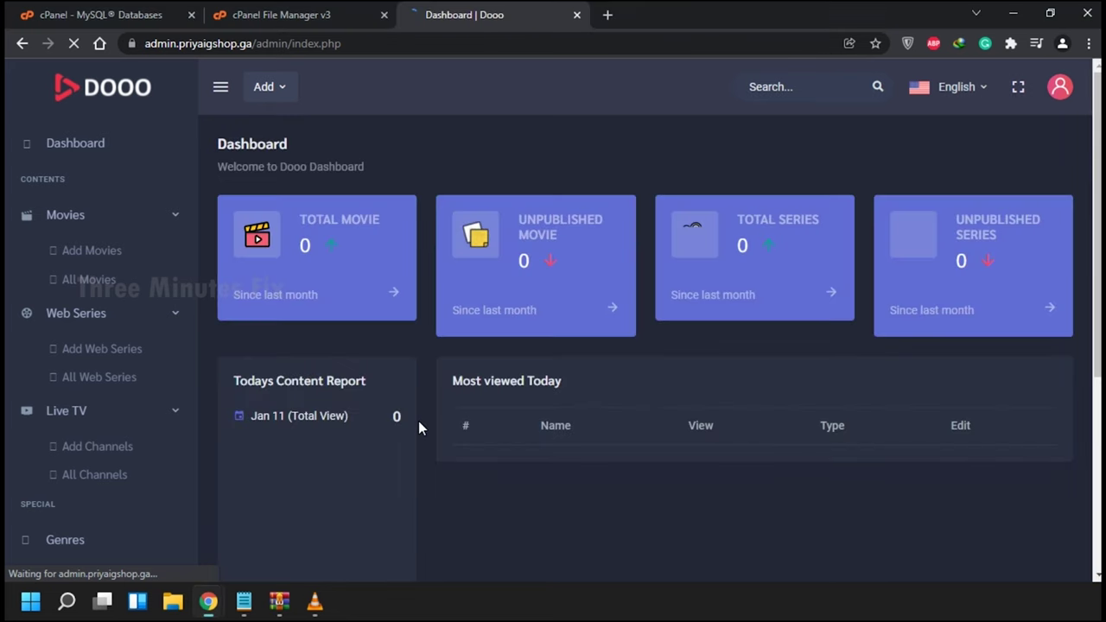
pyautogui.scroll(-10, 119, 340)
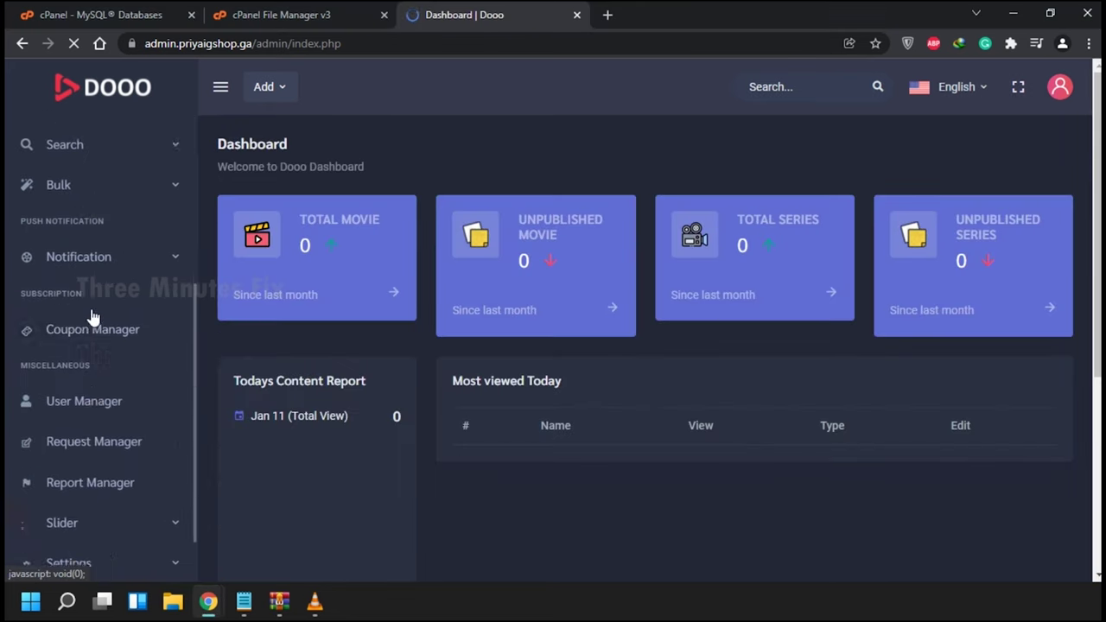
pyautogui.scroll(8, 594, 324)
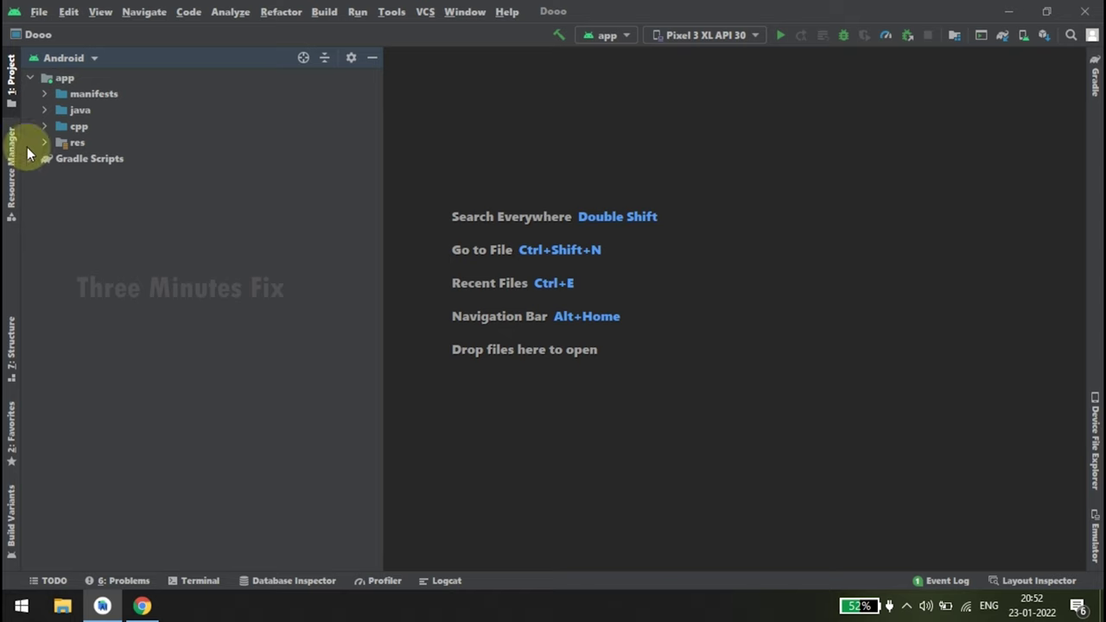
# - Under java > com, rename the dooo package to gospeltv with Refactor > Rename package
pyautogui.click(45, 110)
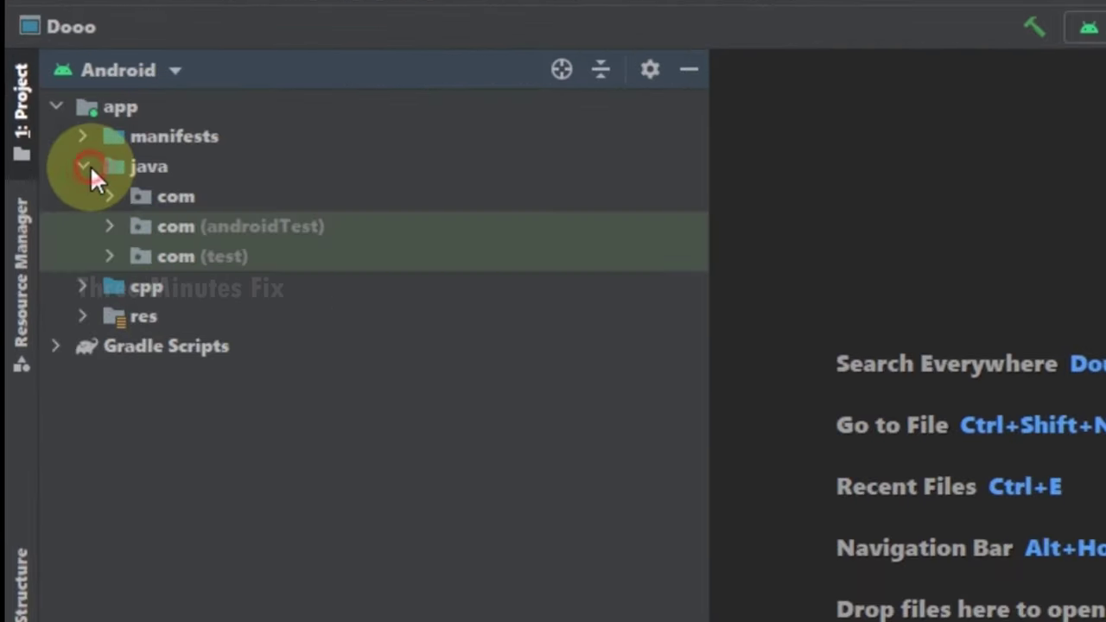
pyautogui.click(116, 207)
pyautogui.click(112, 197)
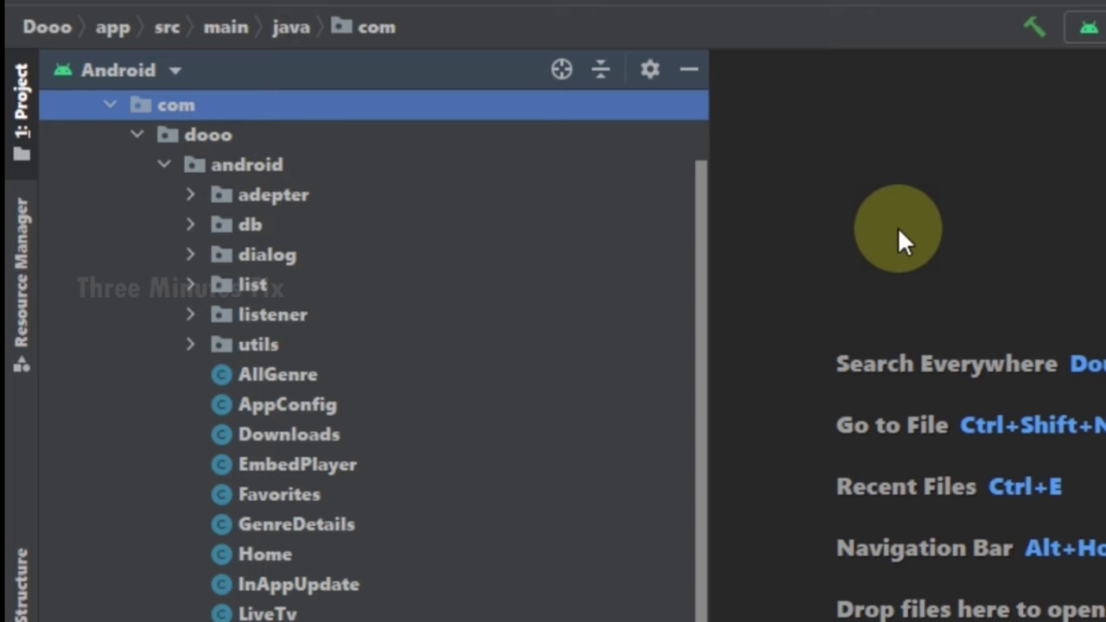
pyautogui.click(223, 142)
pyautogui.rightClick(223, 142)
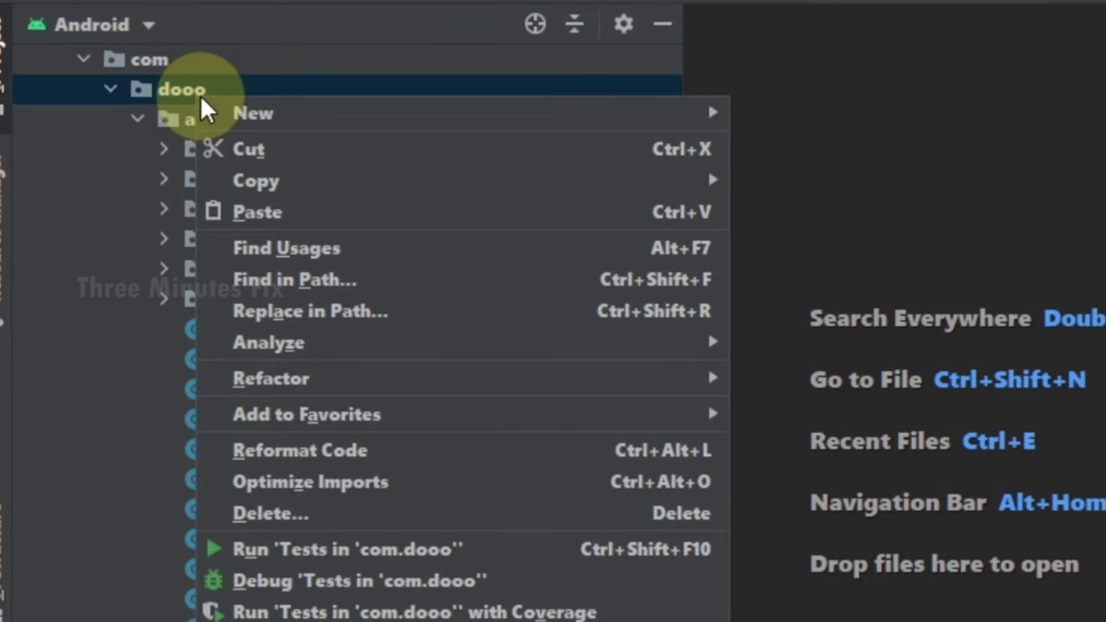
pyautogui.moveTo(467, 389)
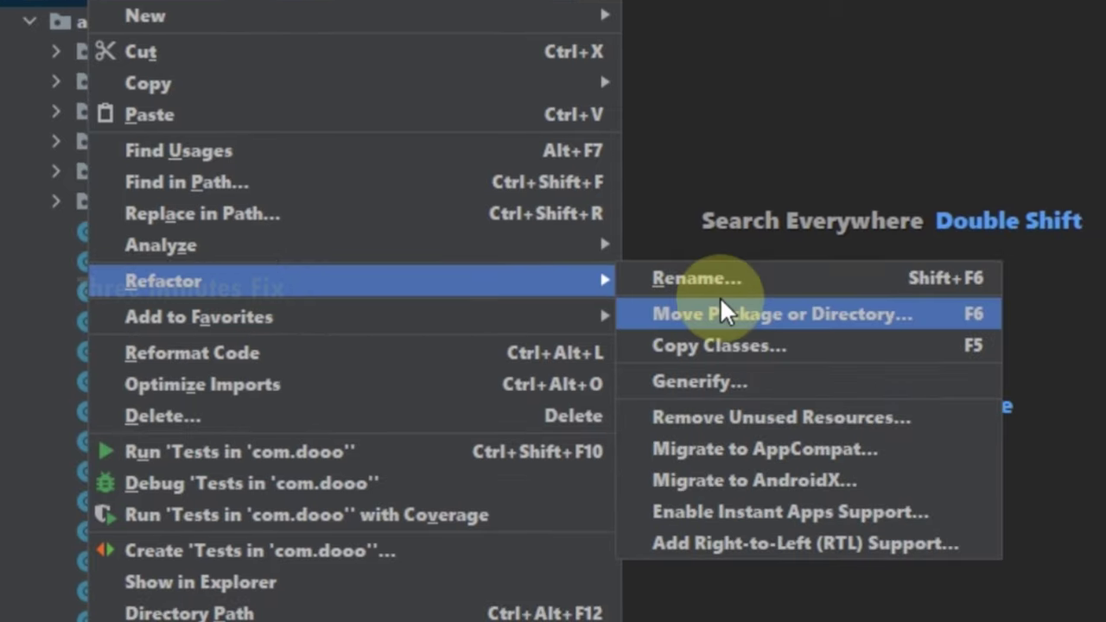
pyautogui.click(758, 287)
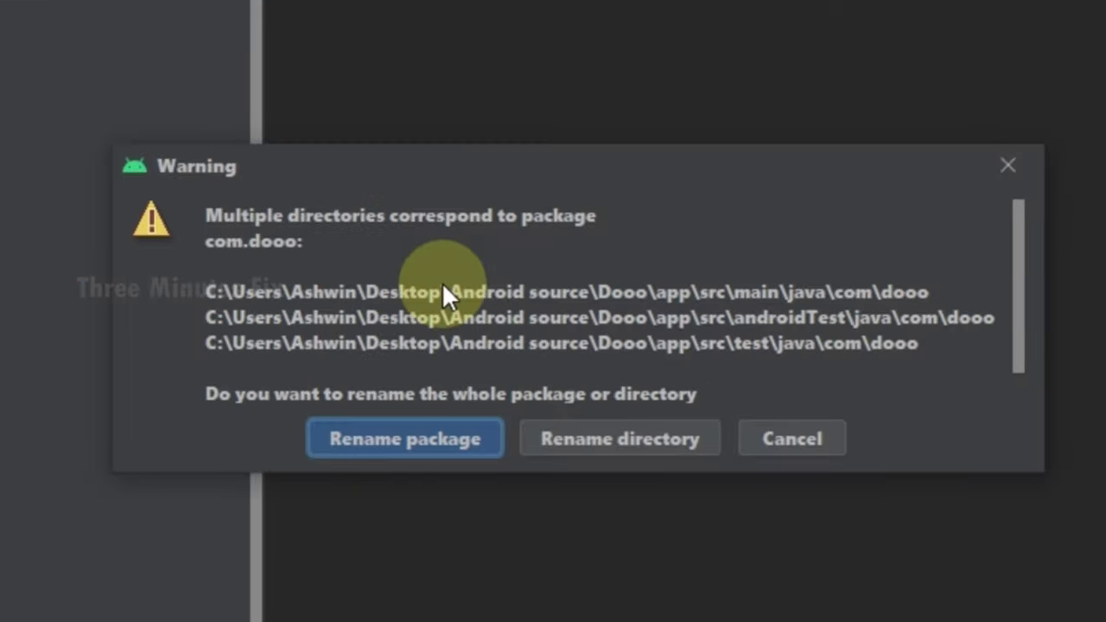
pyautogui.click(423, 440)
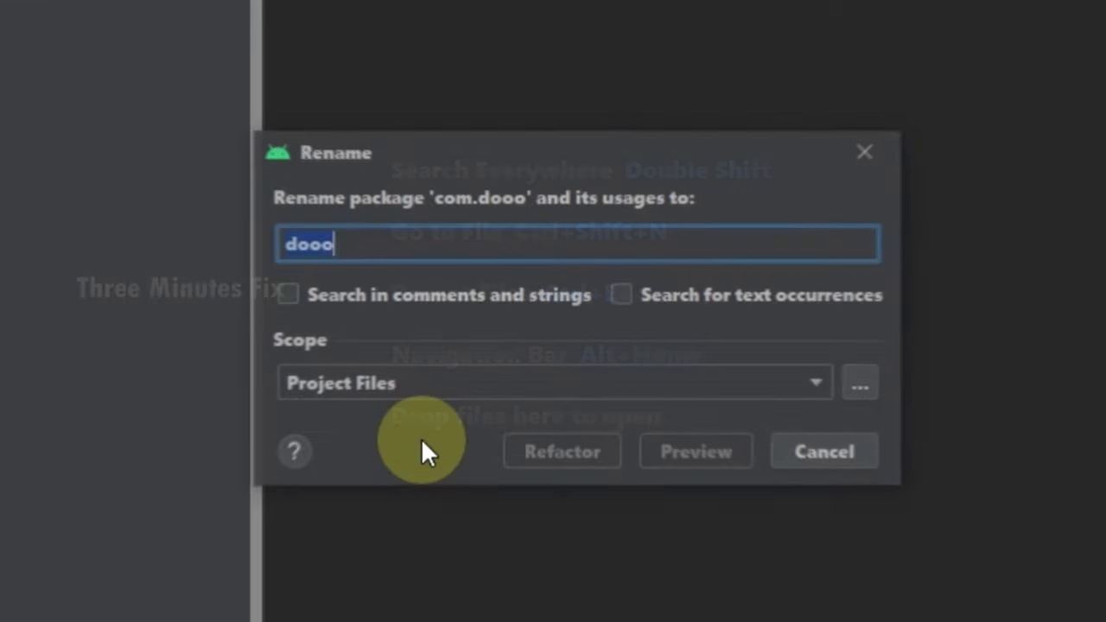
pyautogui.write('gospeltv')
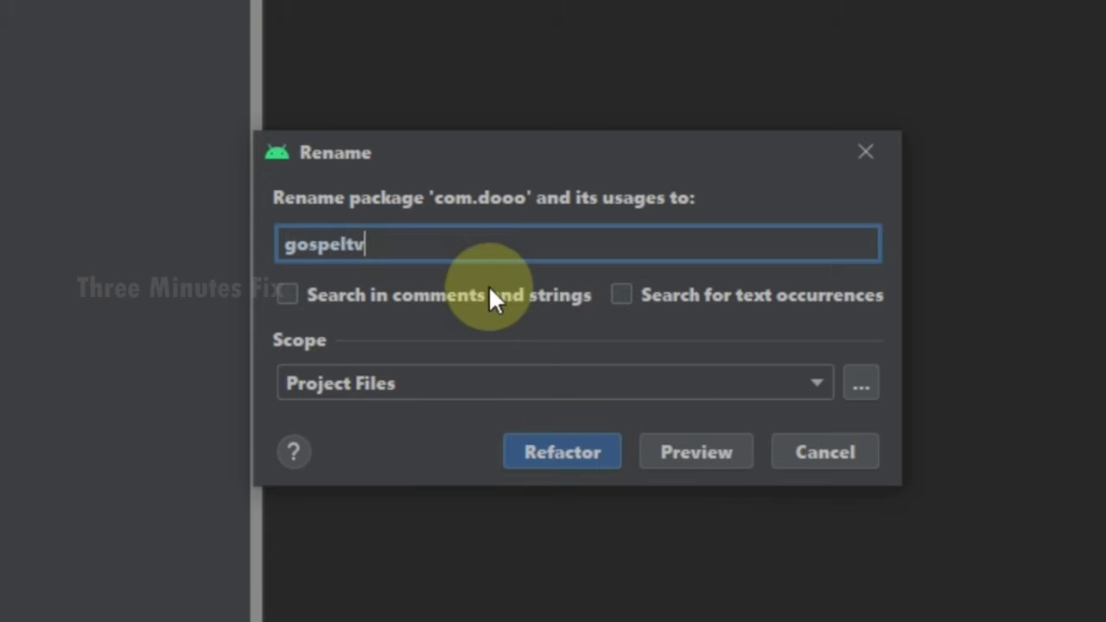
pyautogui.click(545, 451)
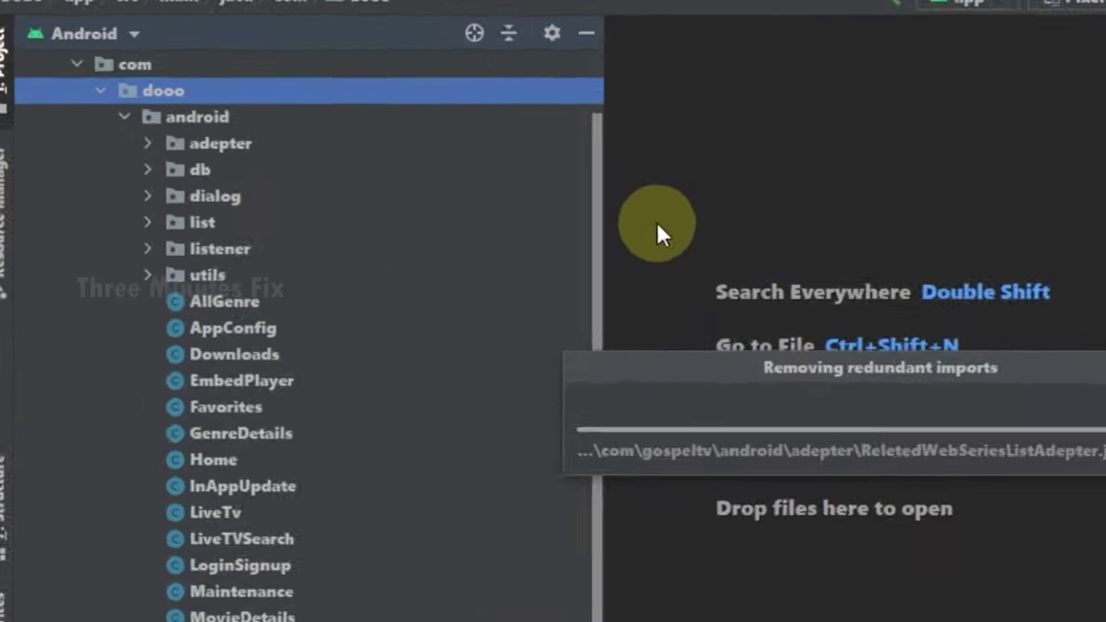
# - Rename the android package to gospelapp with Refactor > Rename package
pyautogui.click(250, 124)
pyautogui.rightClick(250, 124)
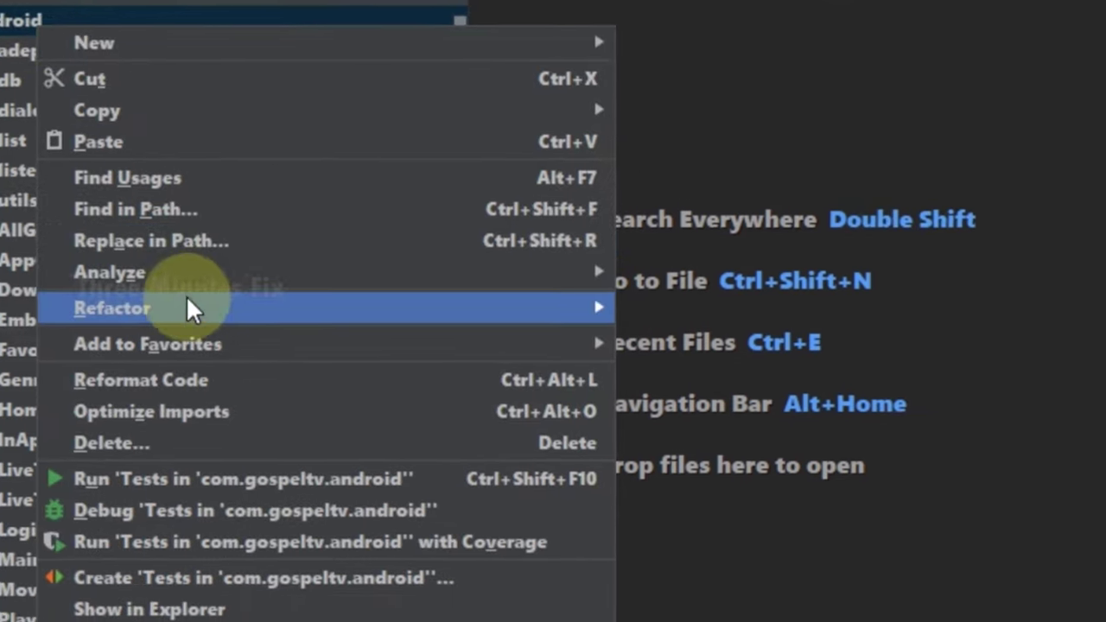
pyautogui.moveTo(413, 372)
pyautogui.click(623, 299)
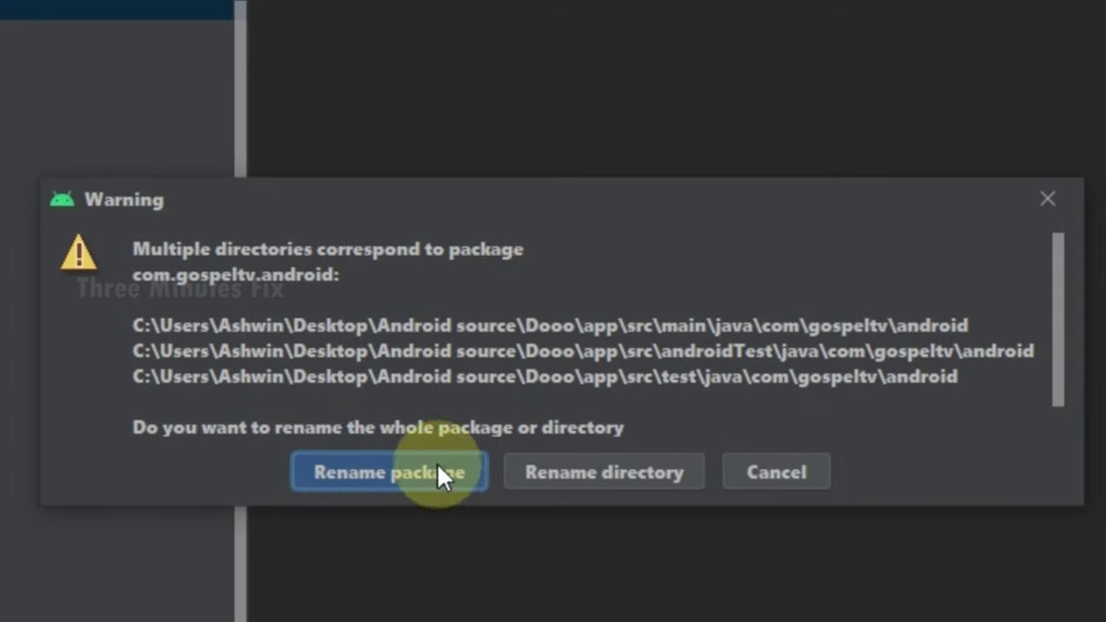
pyautogui.click(397, 476)
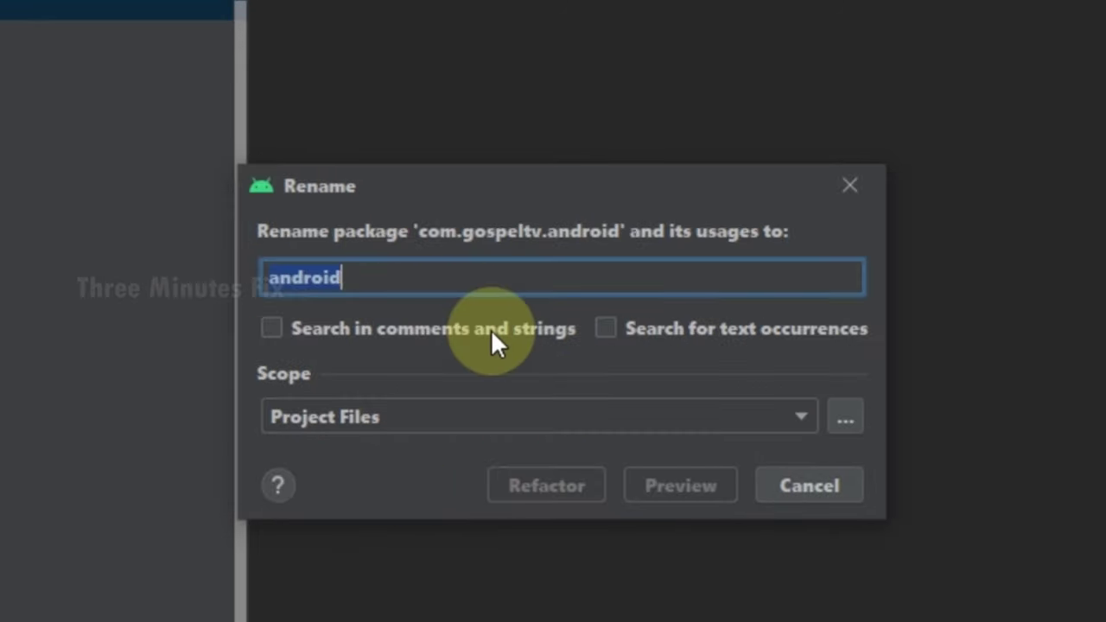
pyautogui.write('gospelapp')
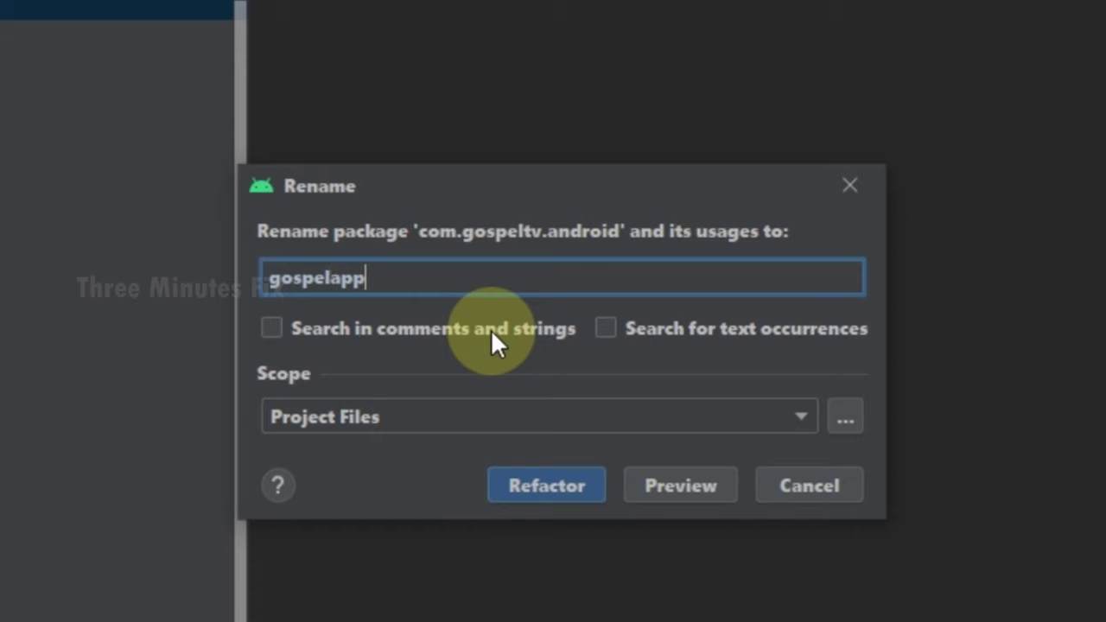
pyautogui.click(567, 499)
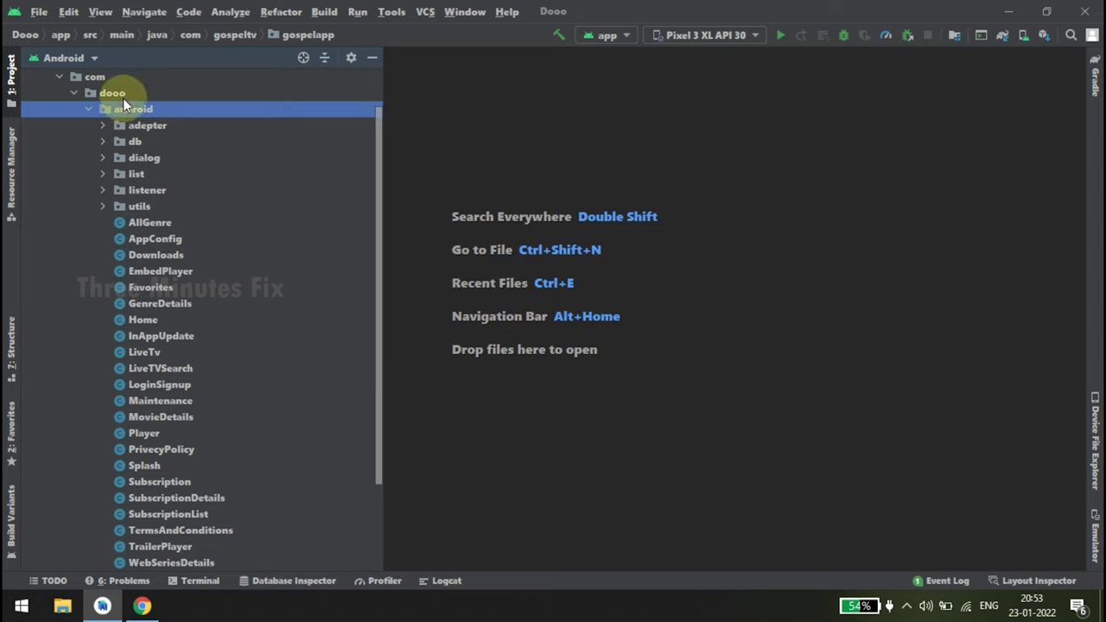
# - Use File > Invalidate Caches / Restart and choose Just Restart
pyautogui.scroll(2, 380, 147)
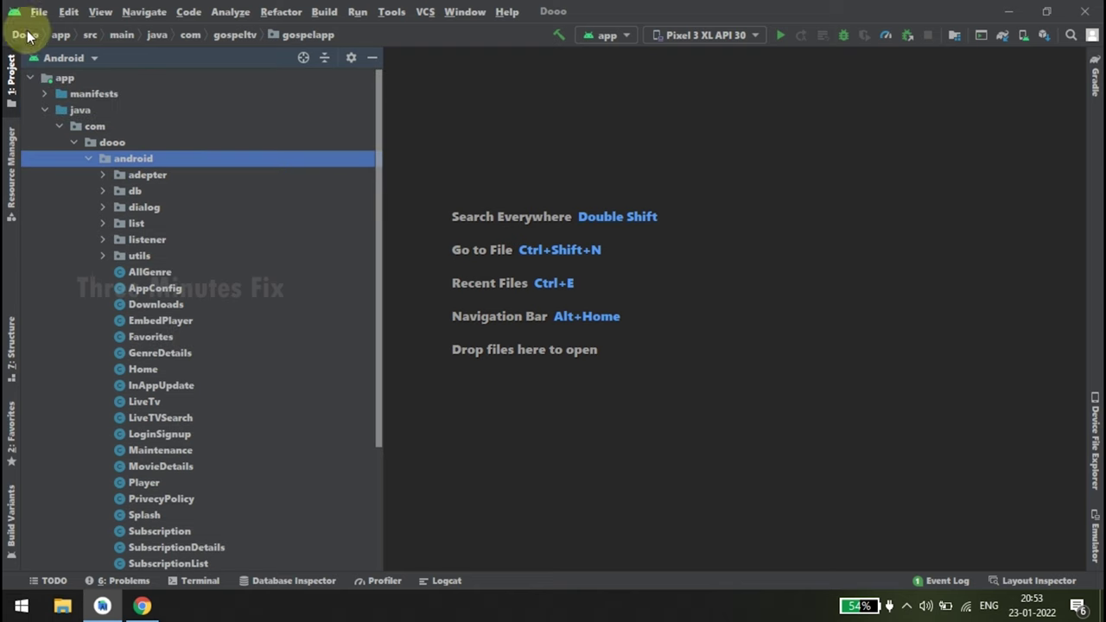
pyautogui.click(39, 12)
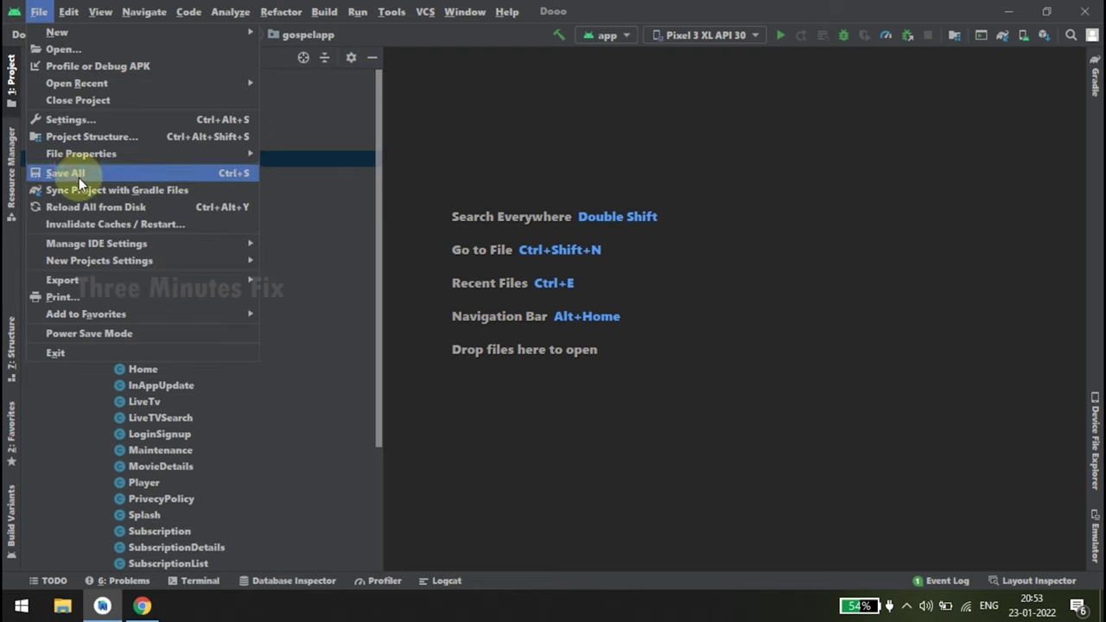
pyautogui.click(134, 225)
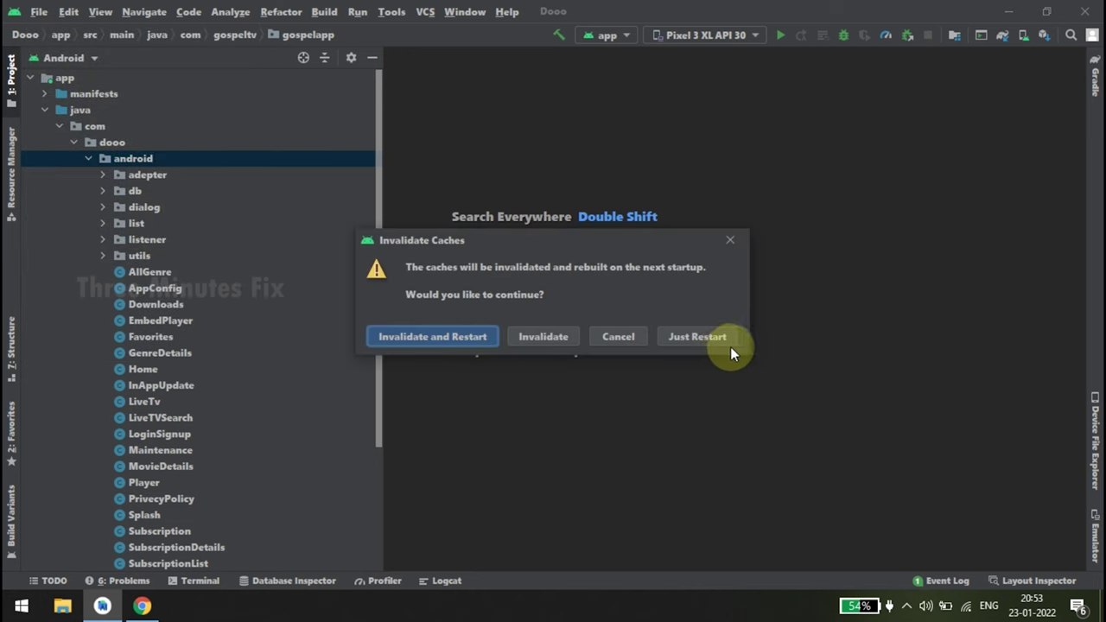
pyautogui.click(722, 339)
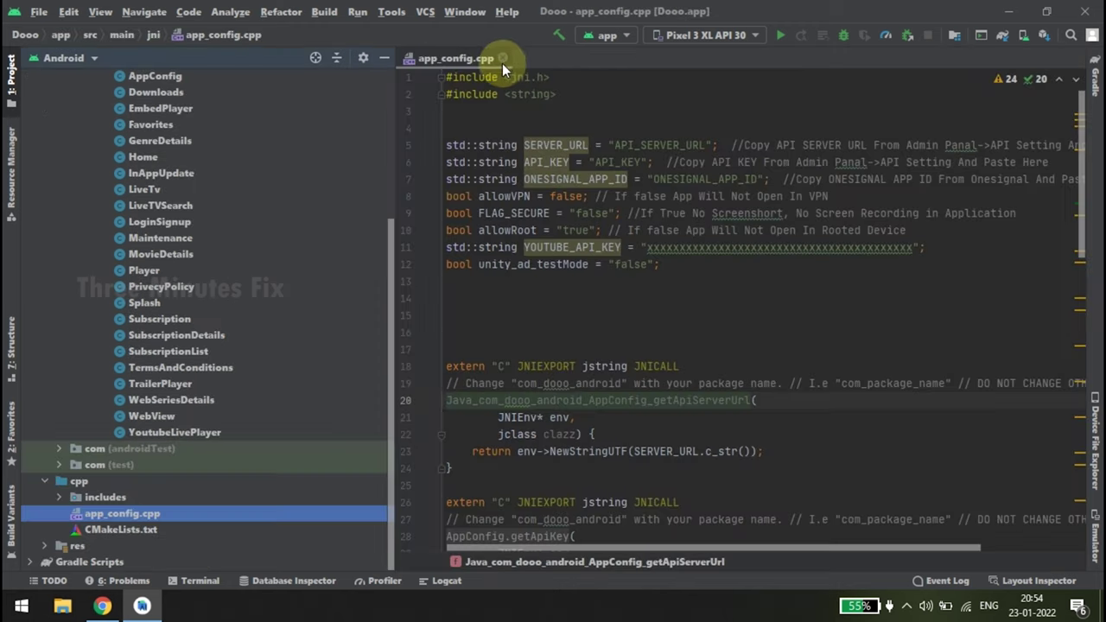
# - Close app_config.cpp and open the app module's build.gradle from Gradle Scripts
pyautogui.click(516, 53)
pyautogui.scroll(5, 178, 189)
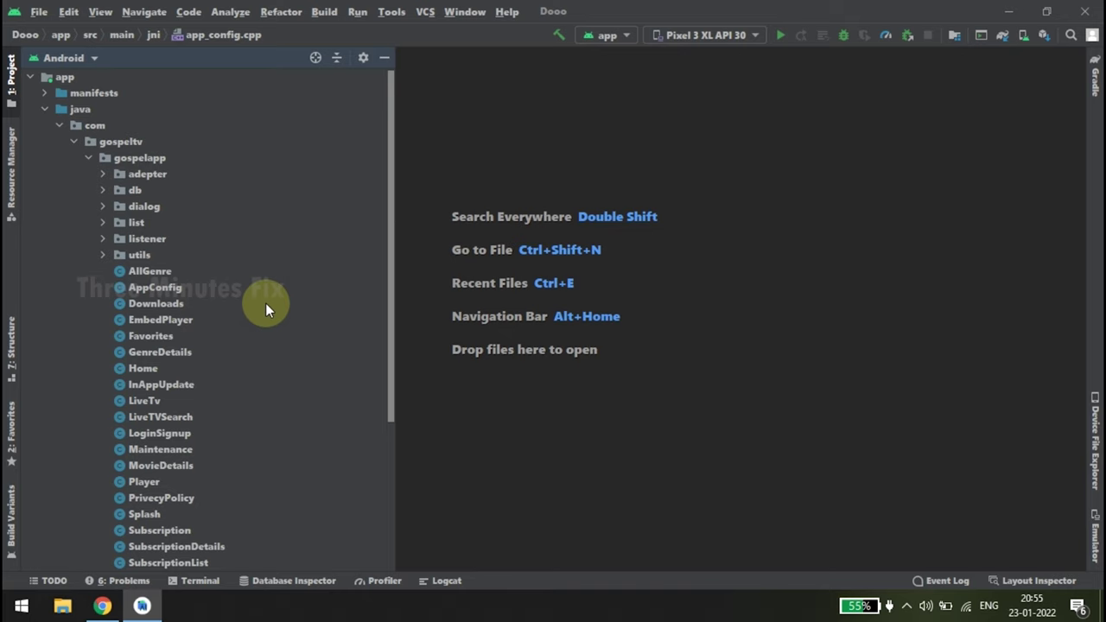
pyautogui.scroll(-5, 265, 302)
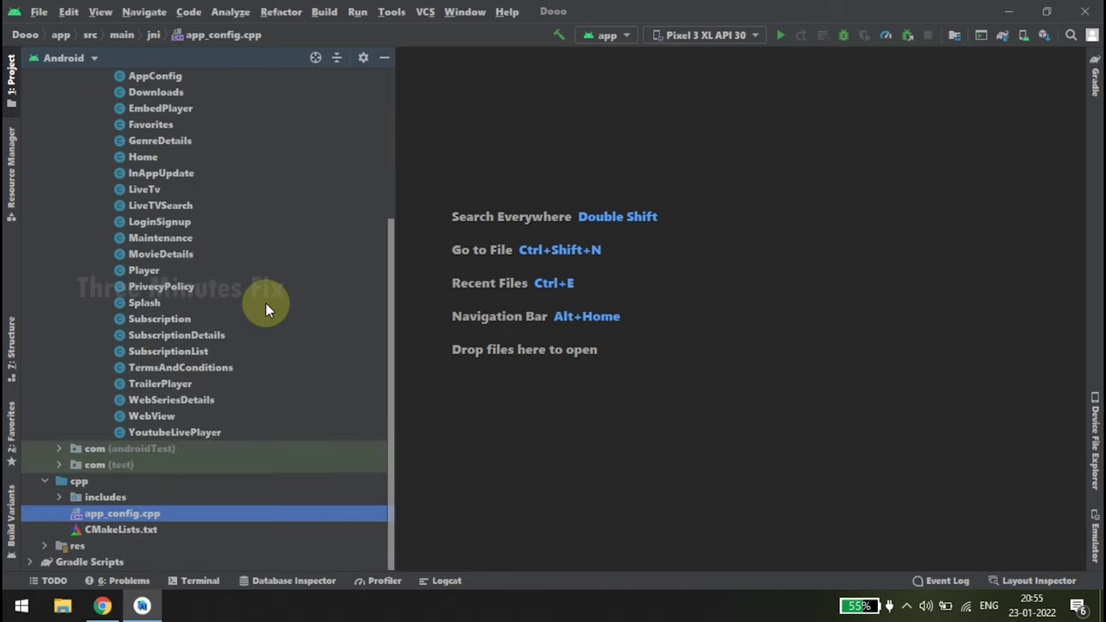
pyautogui.doubleClick(70, 560)
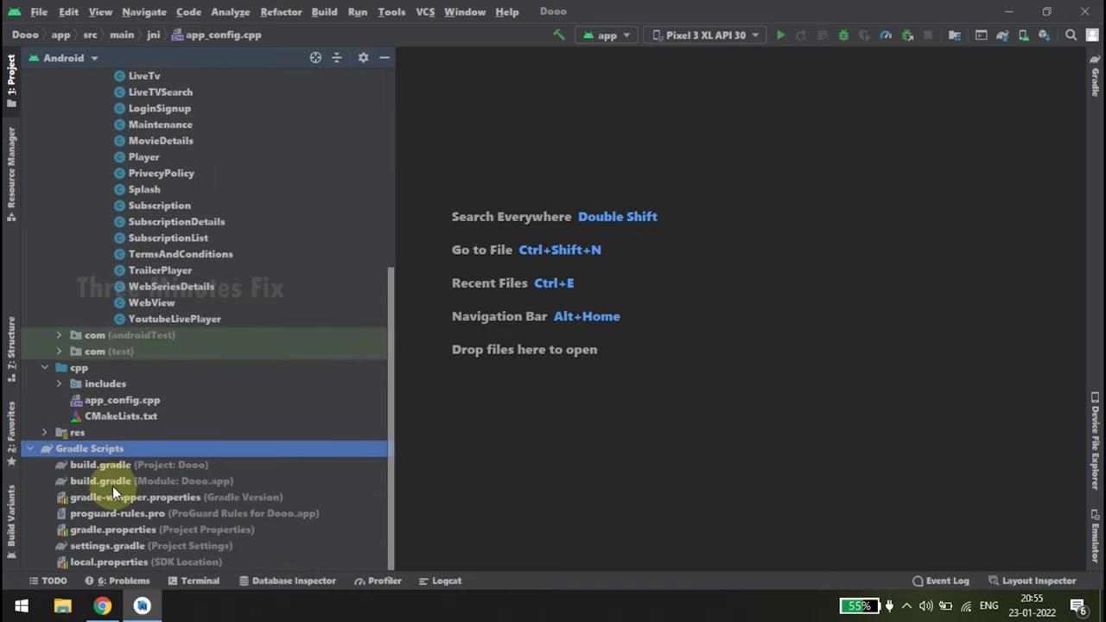
pyautogui.doubleClick(112, 483)
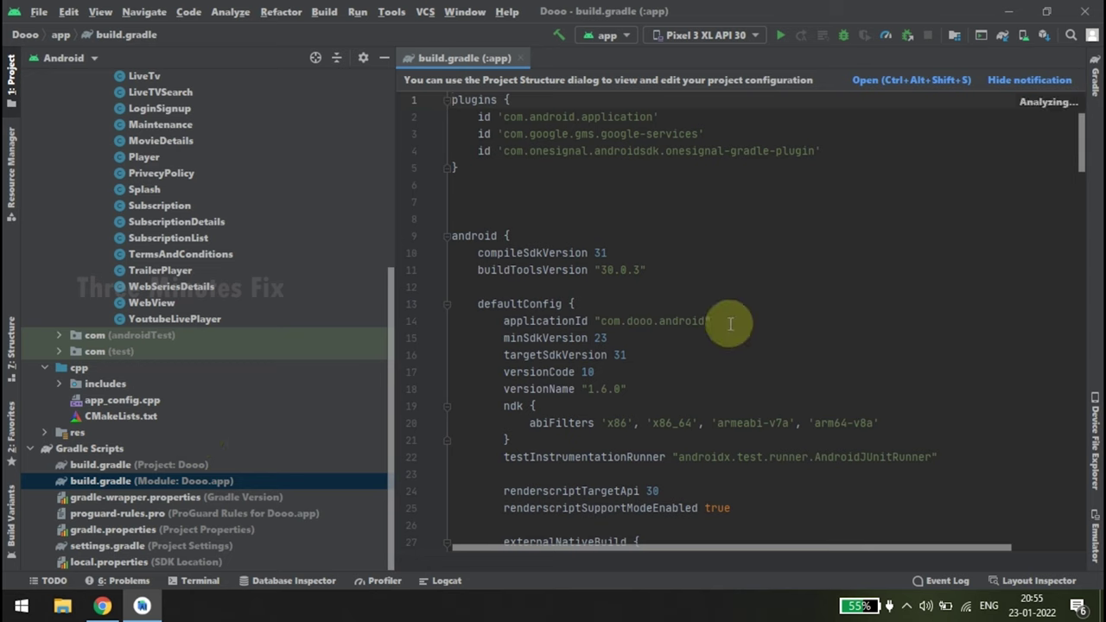
# - Change applicationId to com.gospeltv.gospelapp and run Sync Now
pyautogui.moveTo(705, 320); pyautogui.dragTo(628, 320)
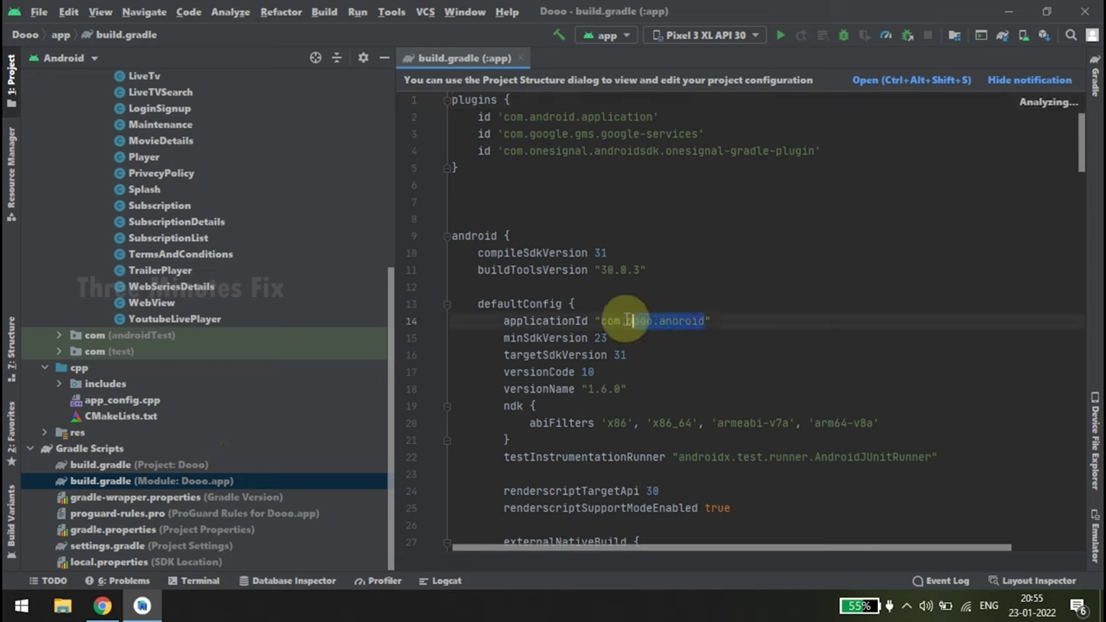
pyautogui.press('BackSpace')
pyautogui.press('BackSpace')
pyautogui.write('.c')
pyautogui.write('ospeltv.gospelapp')
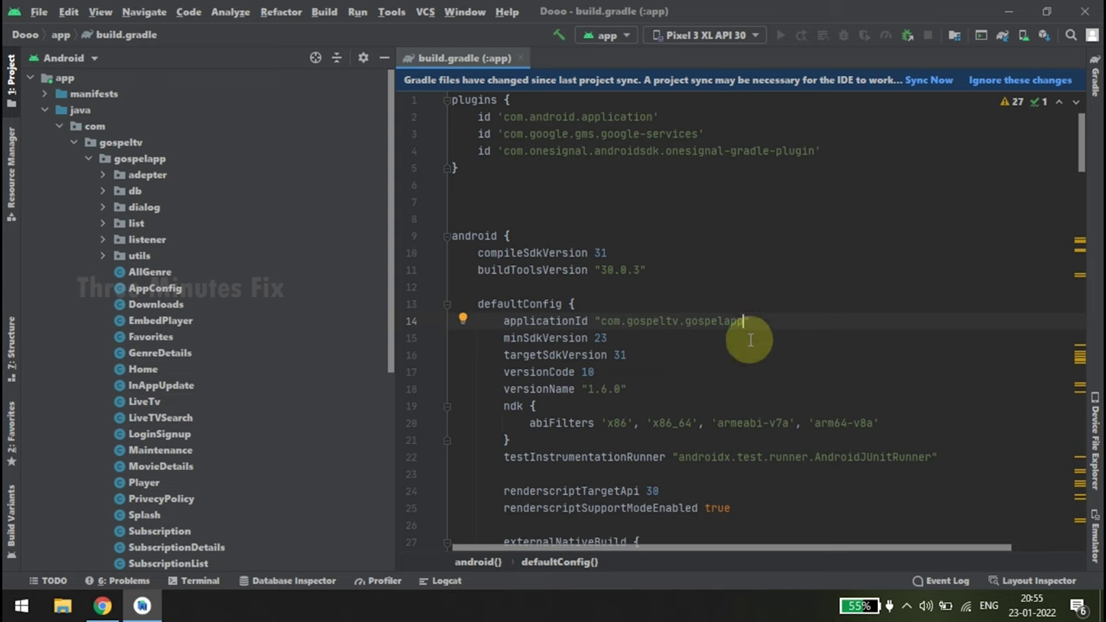
pyautogui.click(930, 80)
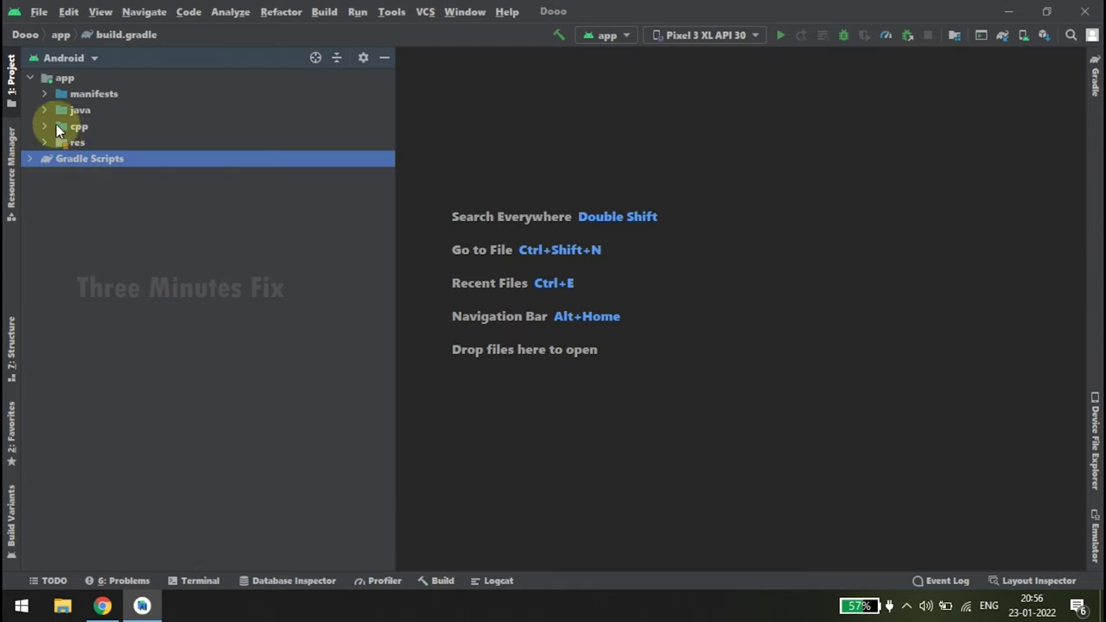
# - Open app_config.cpp from the cpp folder, hide the Project panel, and select the SERVER_URL and API_KEY lines
pyautogui.doubleClick(89, 127)
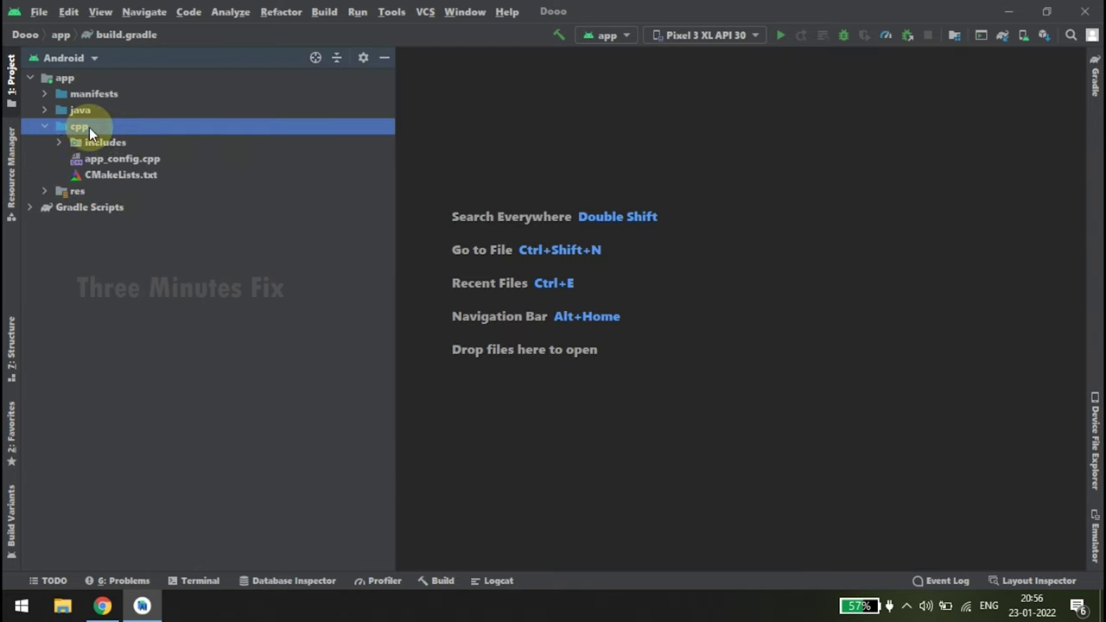
pyautogui.doubleClick(121, 160)
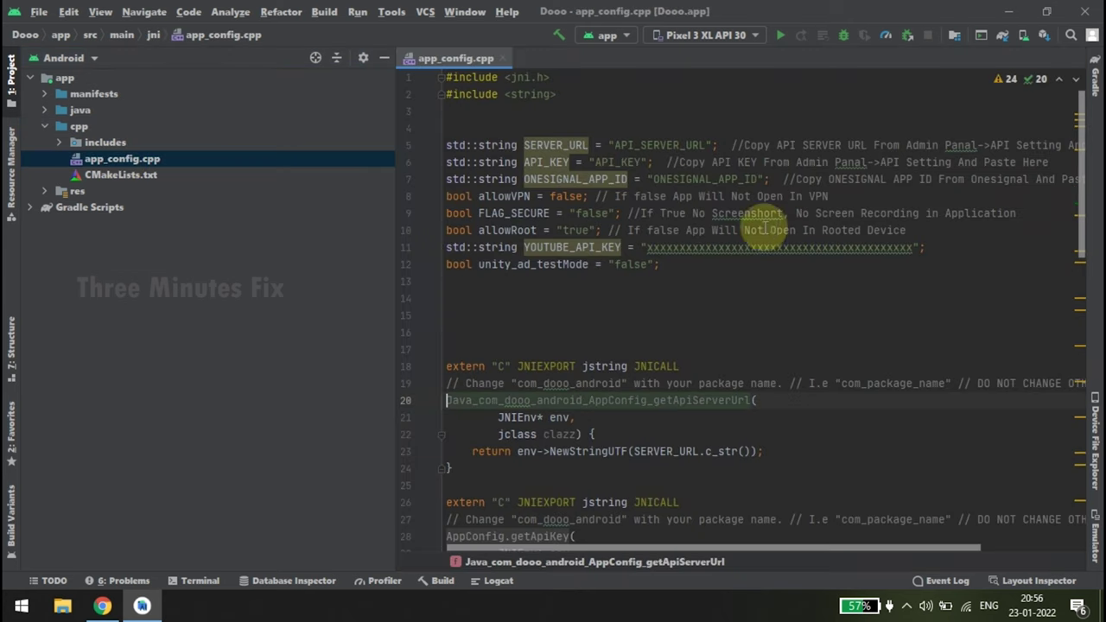
pyautogui.click(393, 55)
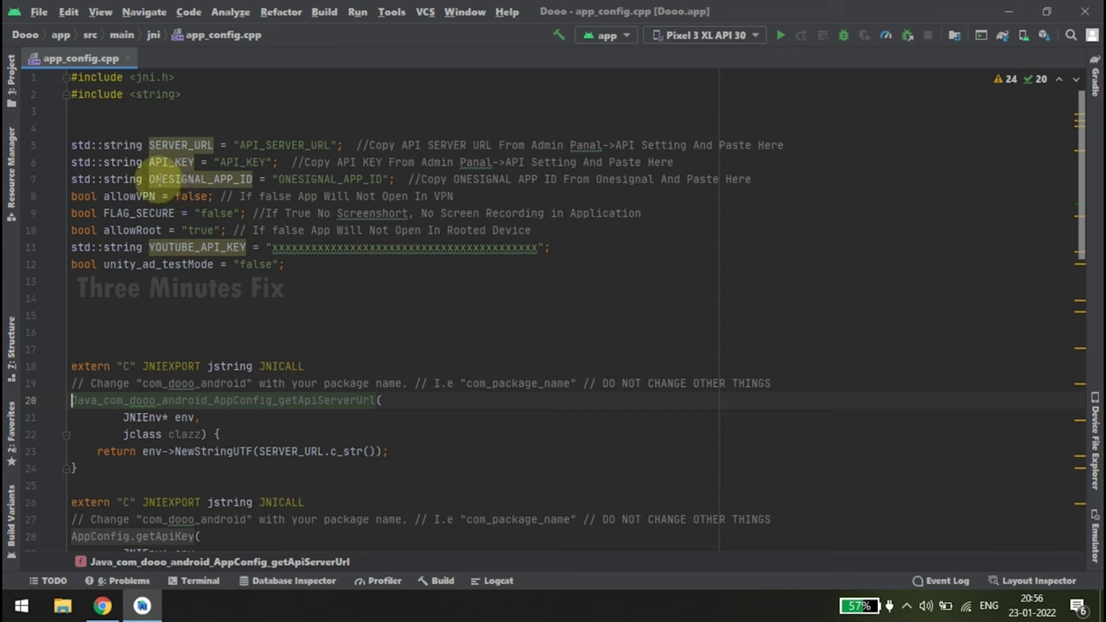
pyautogui.moveTo(70, 145); pyautogui.dragTo(291, 162)
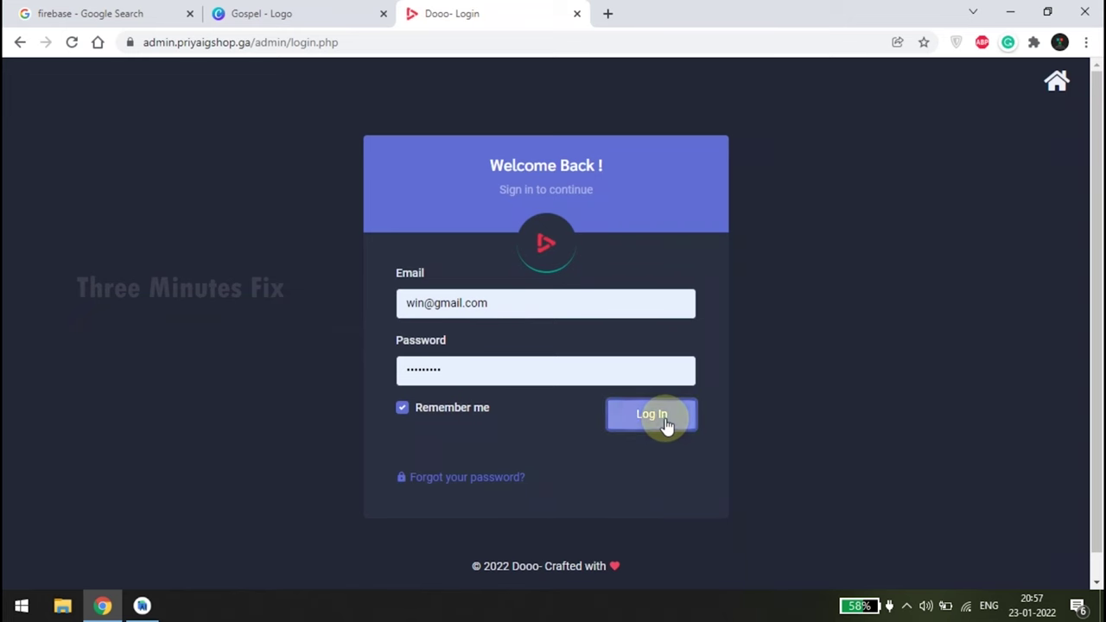
# - Log in to the admin panel and copy the server URL from Settings > API Setting
pyautogui.click(664, 421)
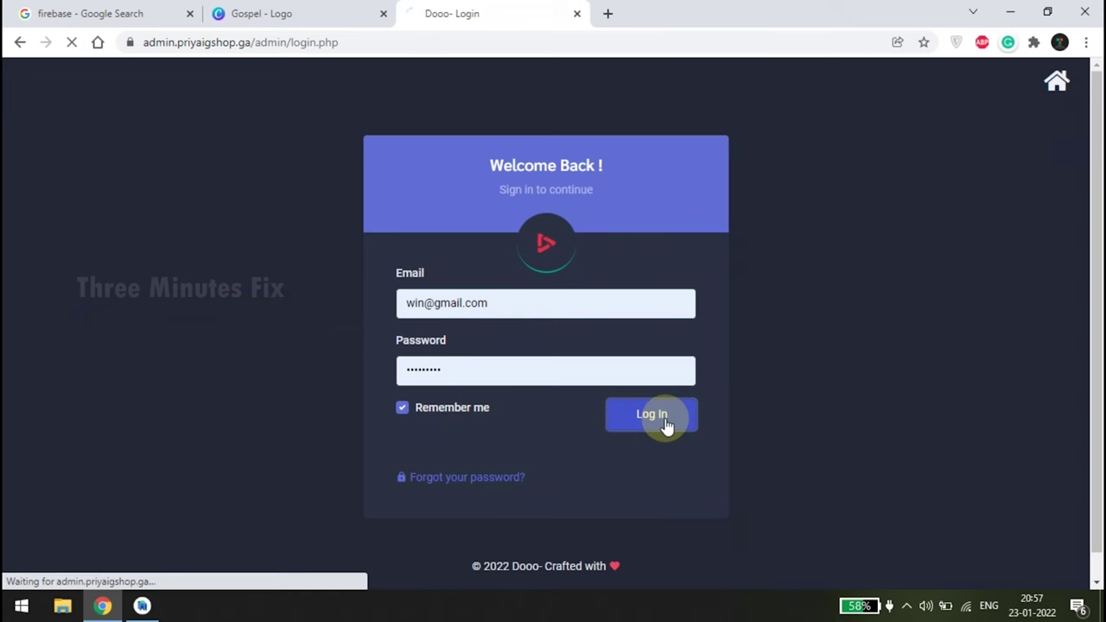
pyautogui.scroll(-4, 81, 393)
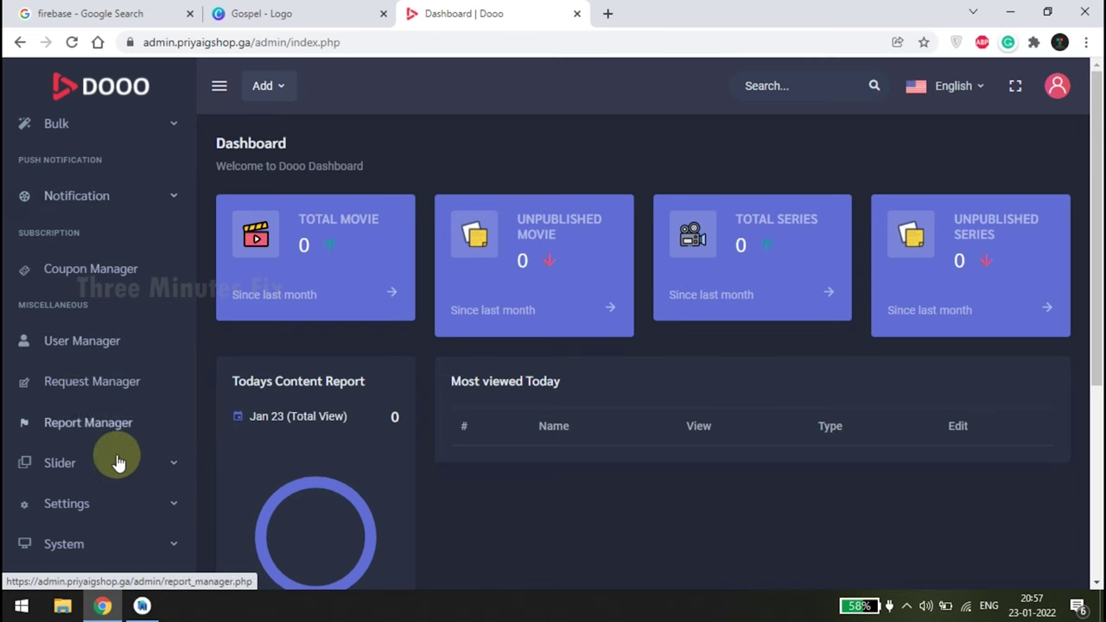
pyautogui.click(111, 502)
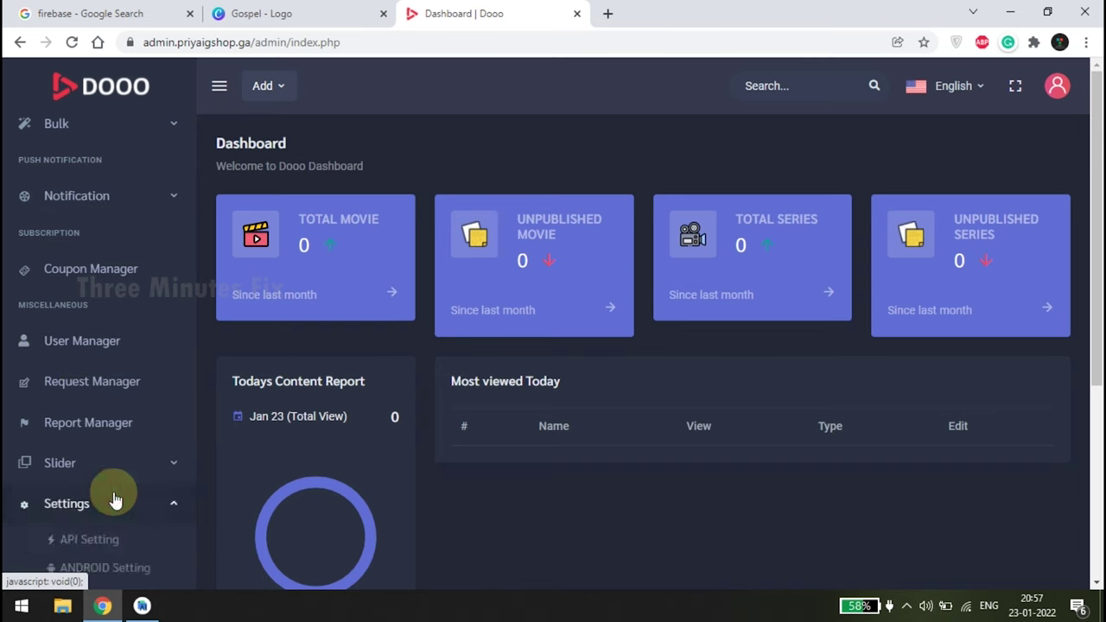
pyautogui.scroll(-2, 113, 500)
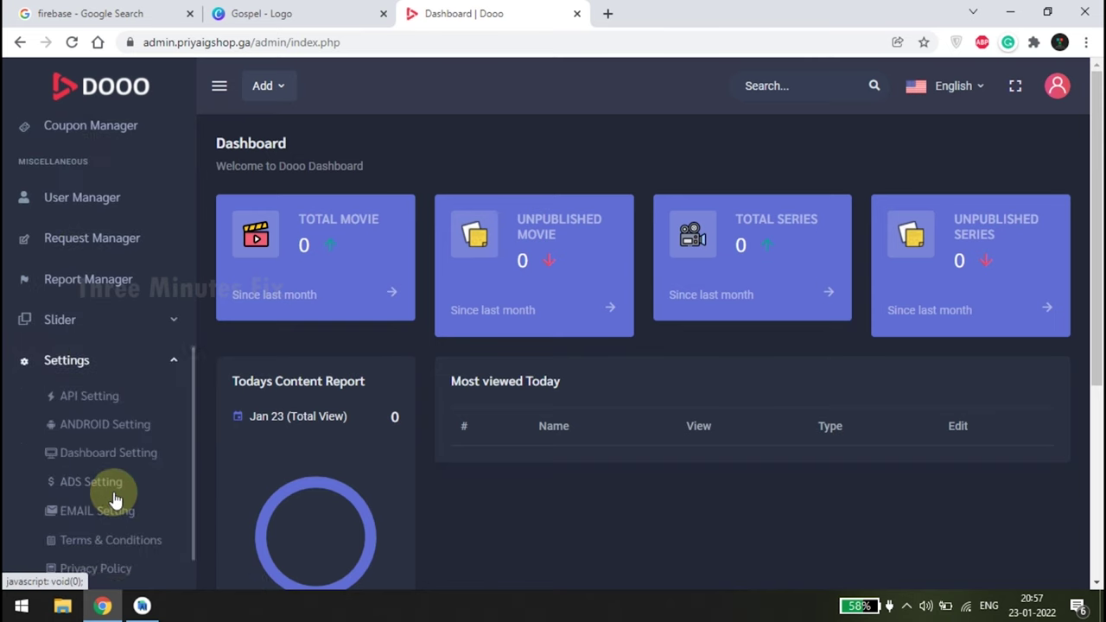
pyautogui.click(109, 395)
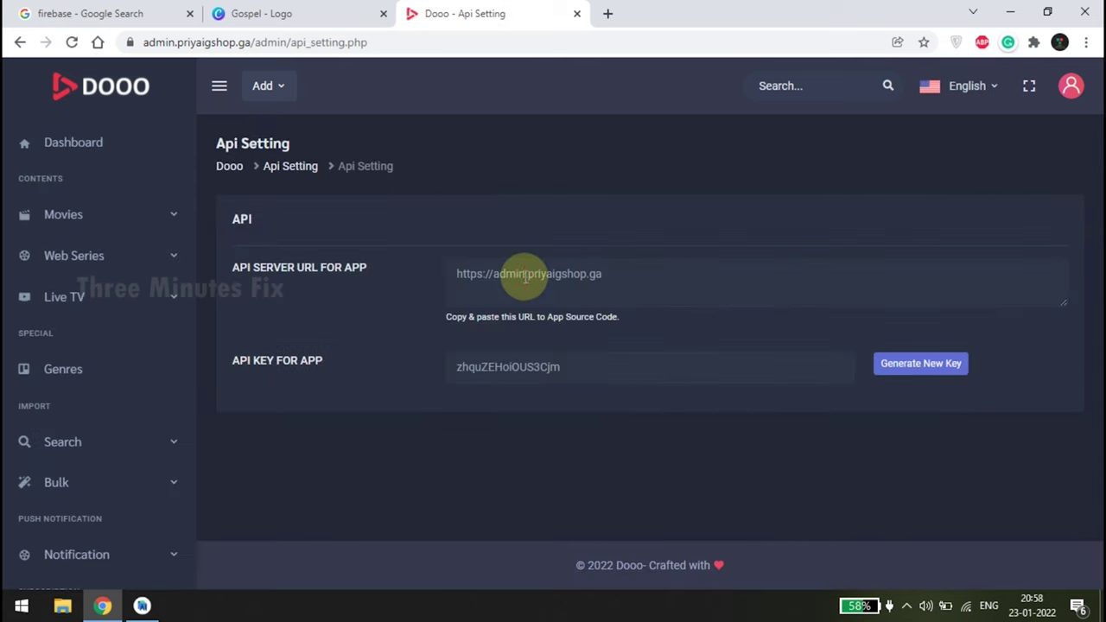
pyautogui.click(525, 274)
pyautogui.hotkey('ctrl', 'c')
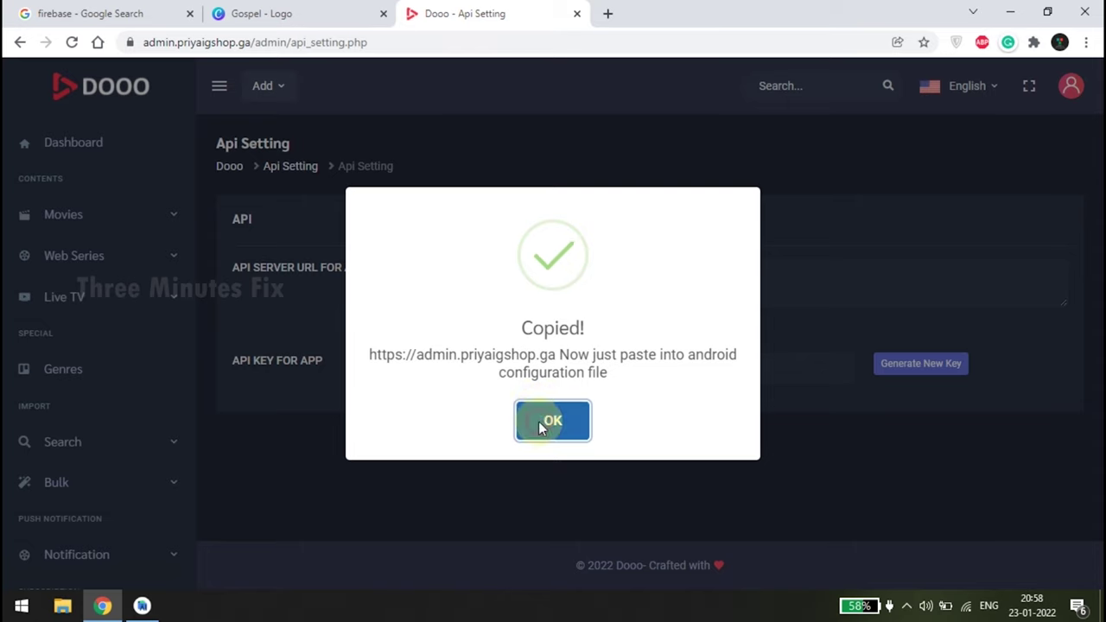
pyautogui.click(544, 422)
pyautogui.click(544, 294)
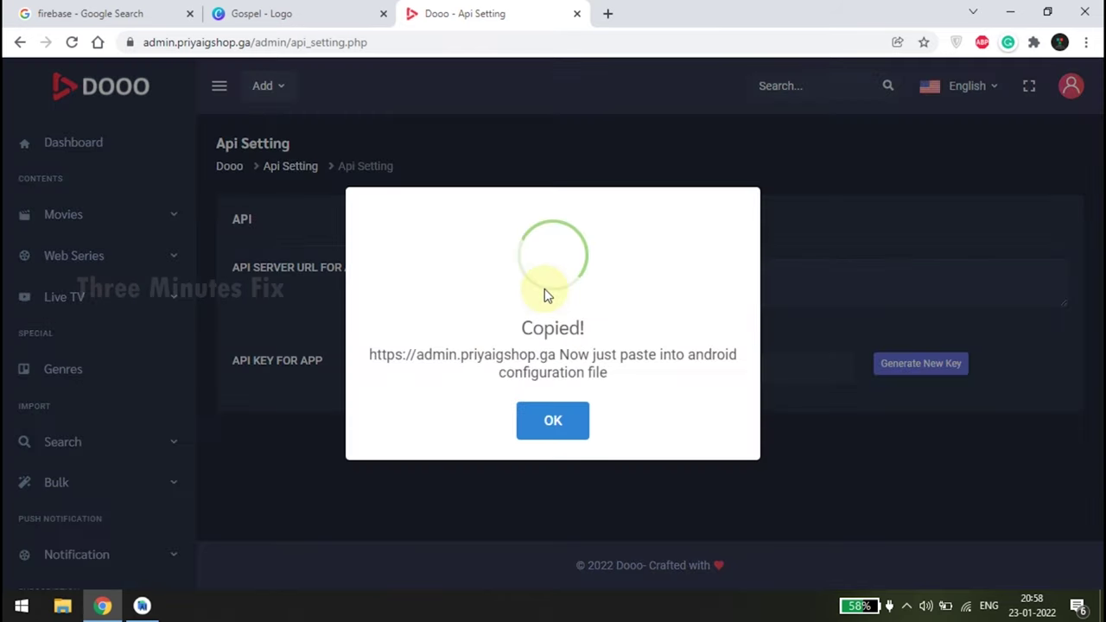
pyautogui.click(542, 421)
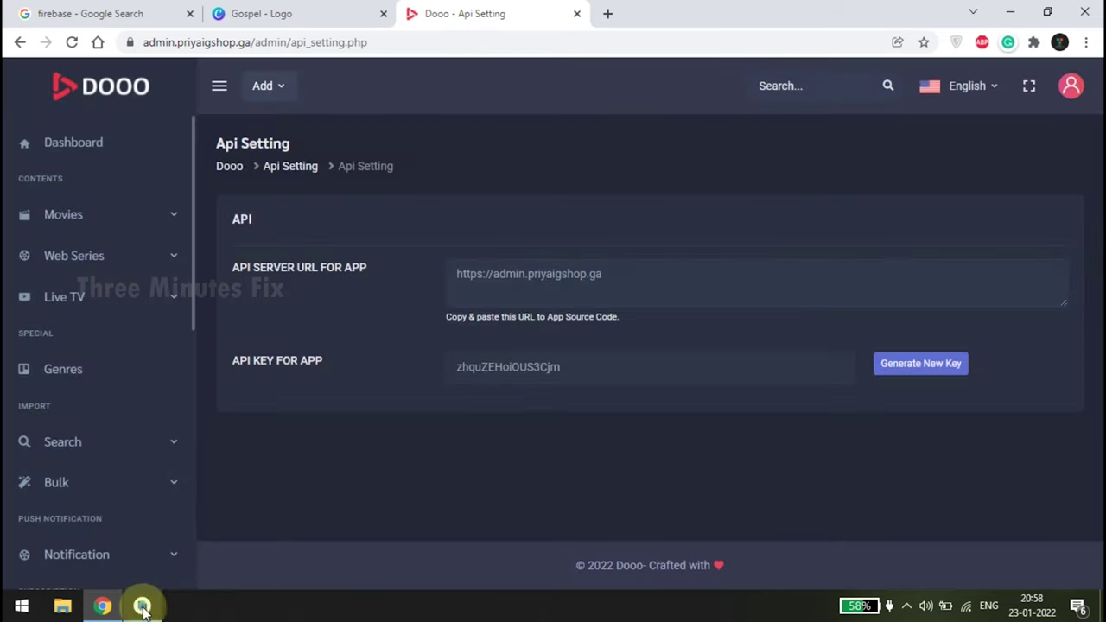
pyautogui.click(142, 604)
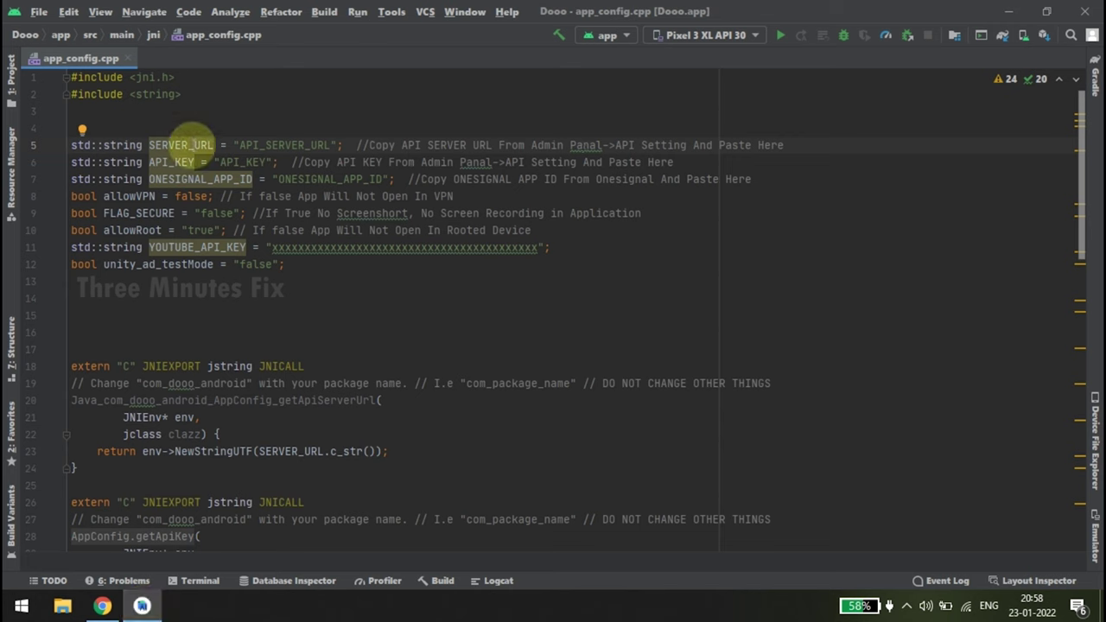
pyautogui.click(265, 145)
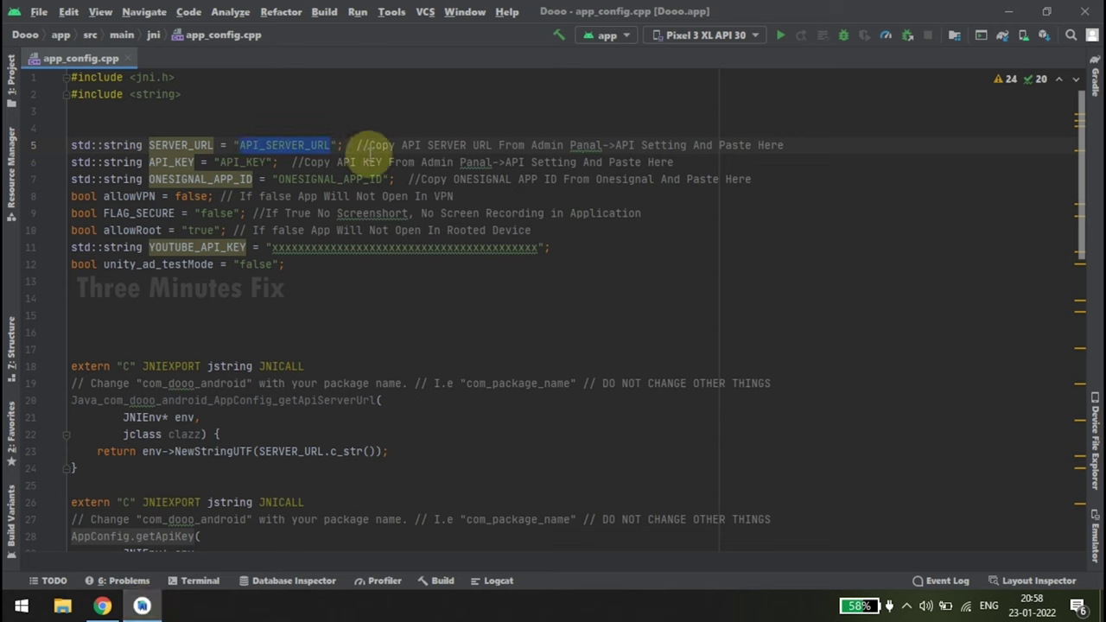
pyautogui.hotkey('ctrl', 'v')
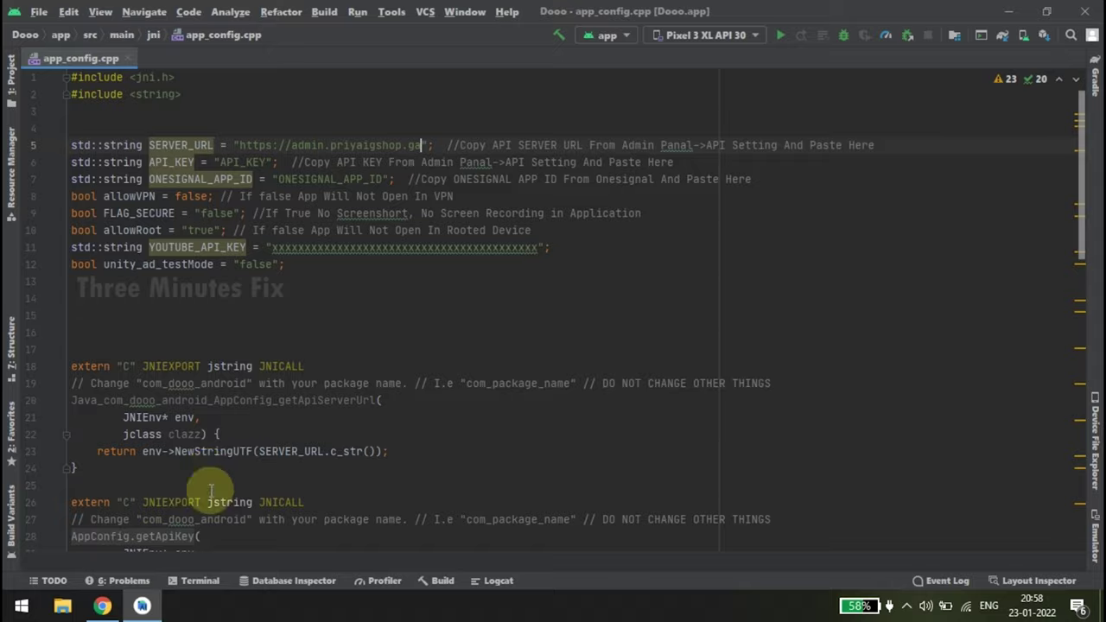
pyautogui.click(102, 607)
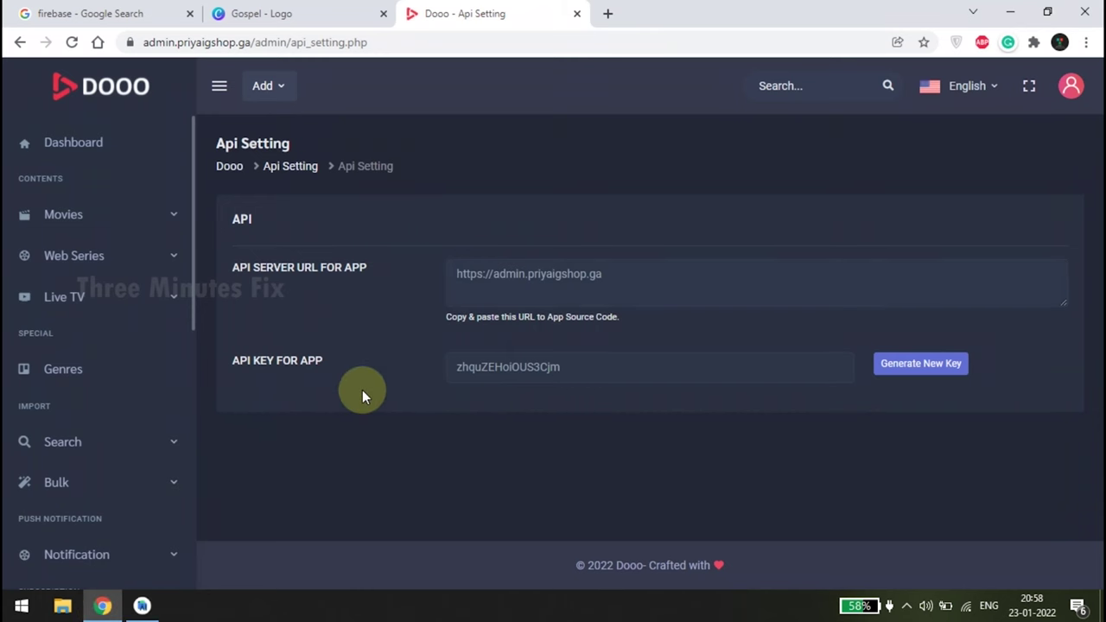
# - Copy the app API key from API Setting, paste it as API_KEY, then select the firebase search term
pyautogui.click(483, 369)
pyautogui.click(572, 422)
pyautogui.click(143, 606)
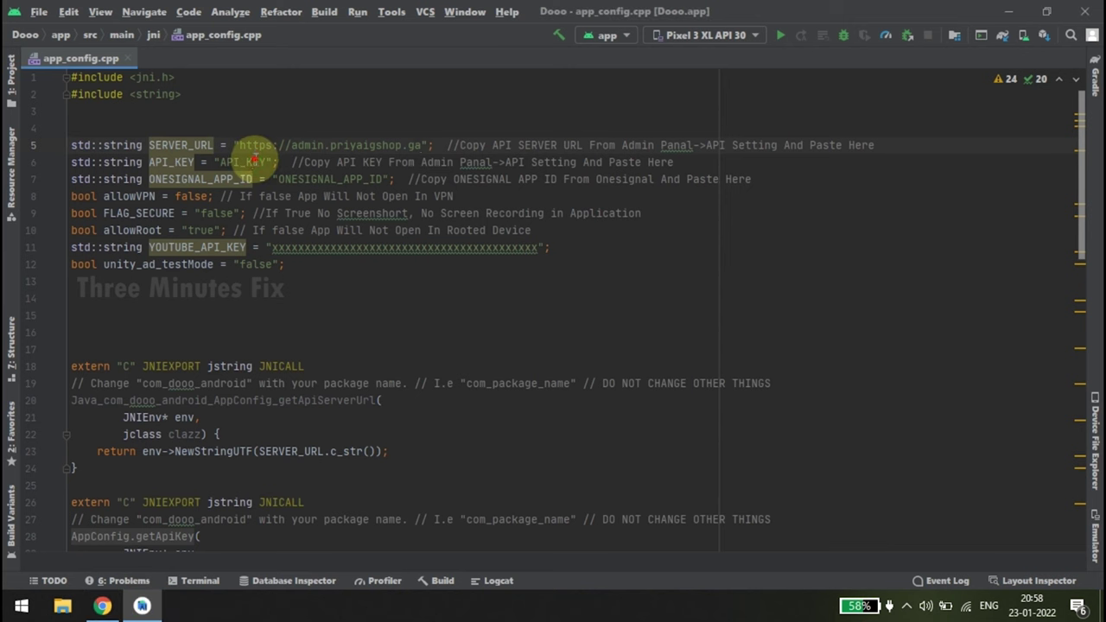
pyautogui.hotkey('ctrl', 'v')
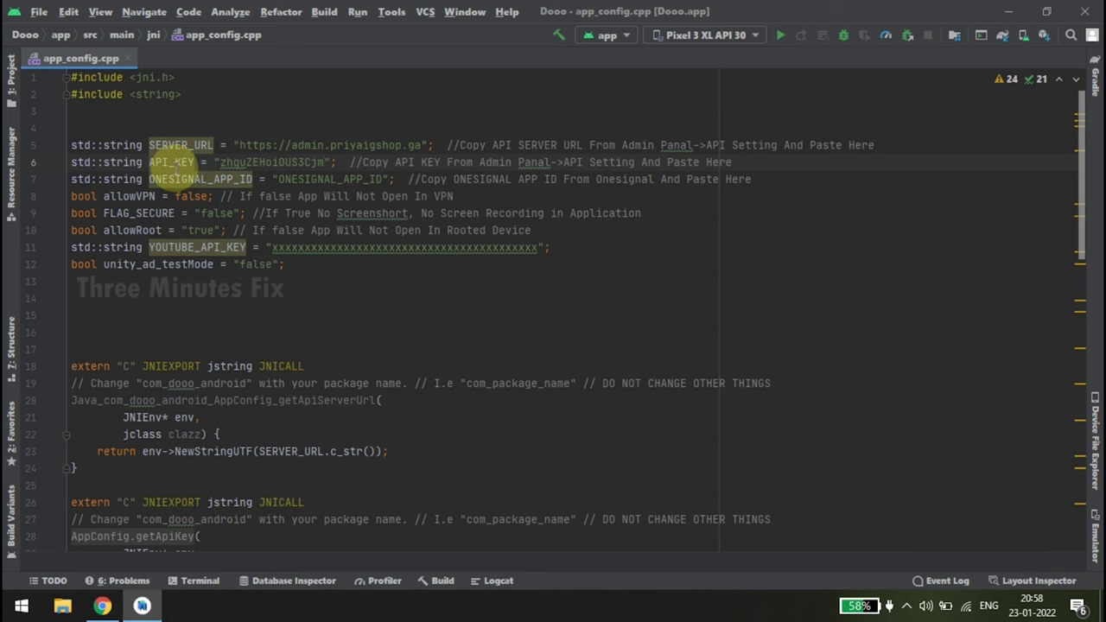
pyautogui.click(466, 248)
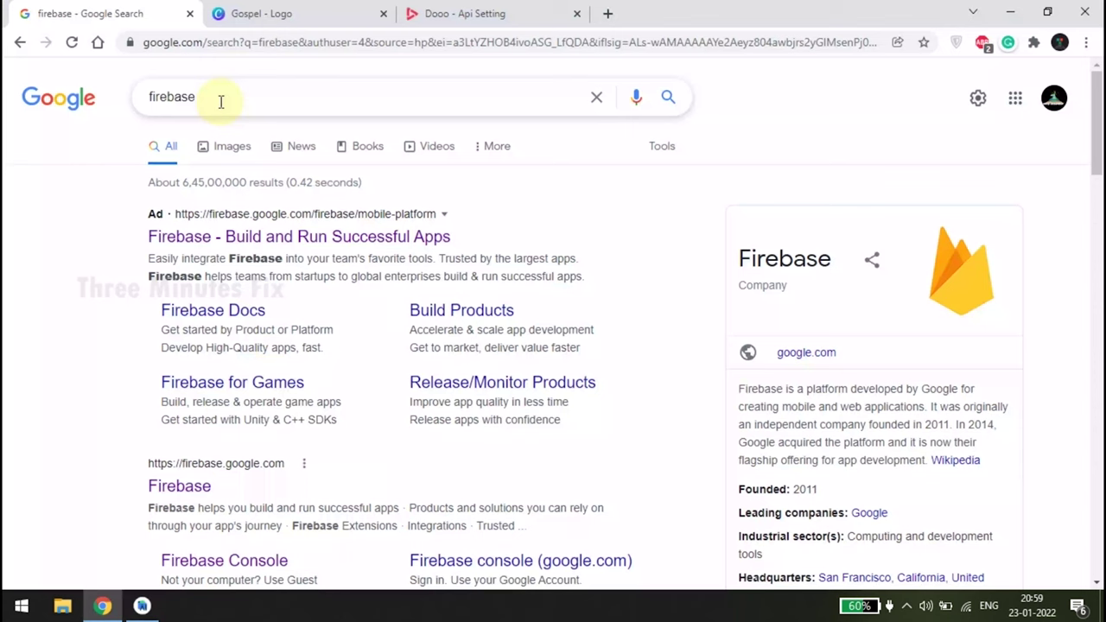
pyautogui.moveTo(222, 98); pyautogui.dragTo(13, 84)
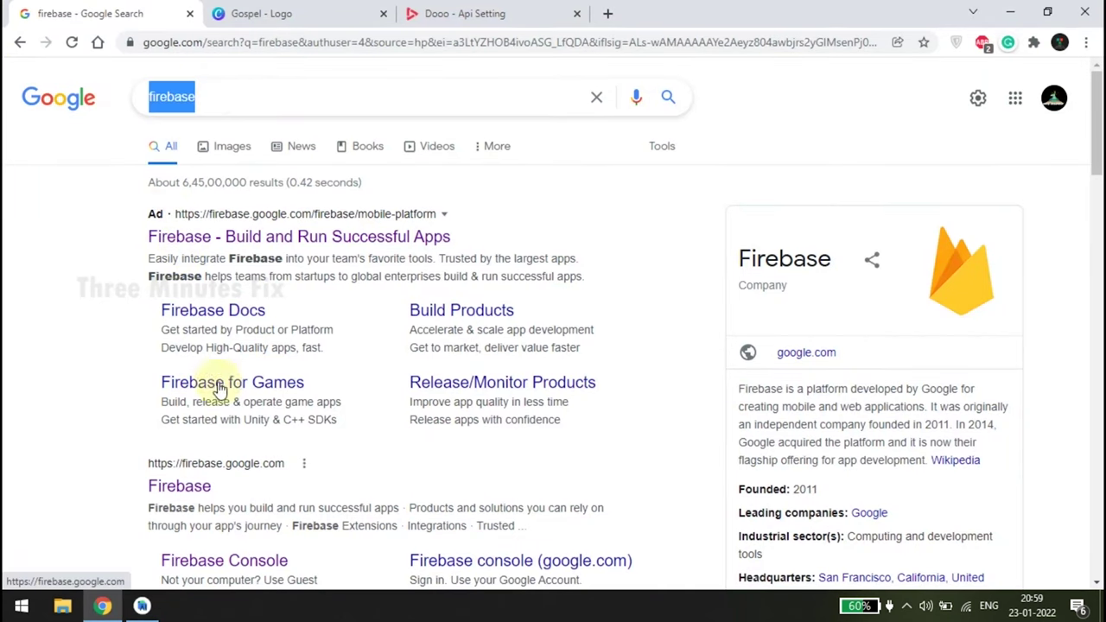
# - Open the Firebase site, go to the console, and choose Create a project
pyautogui.click(205, 488)
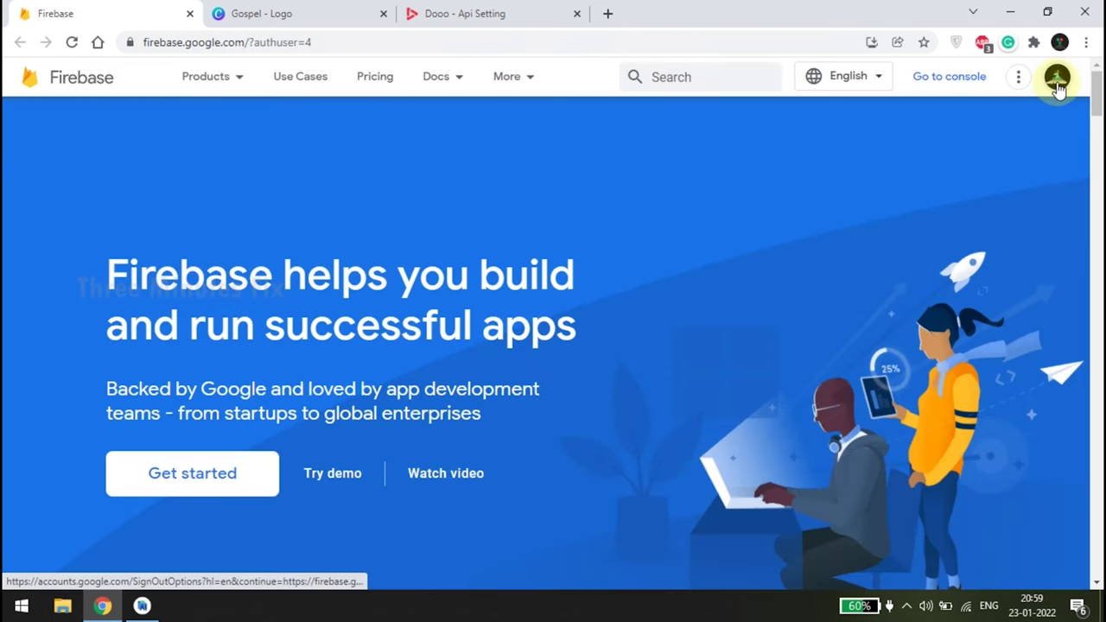
pyautogui.click(197, 482)
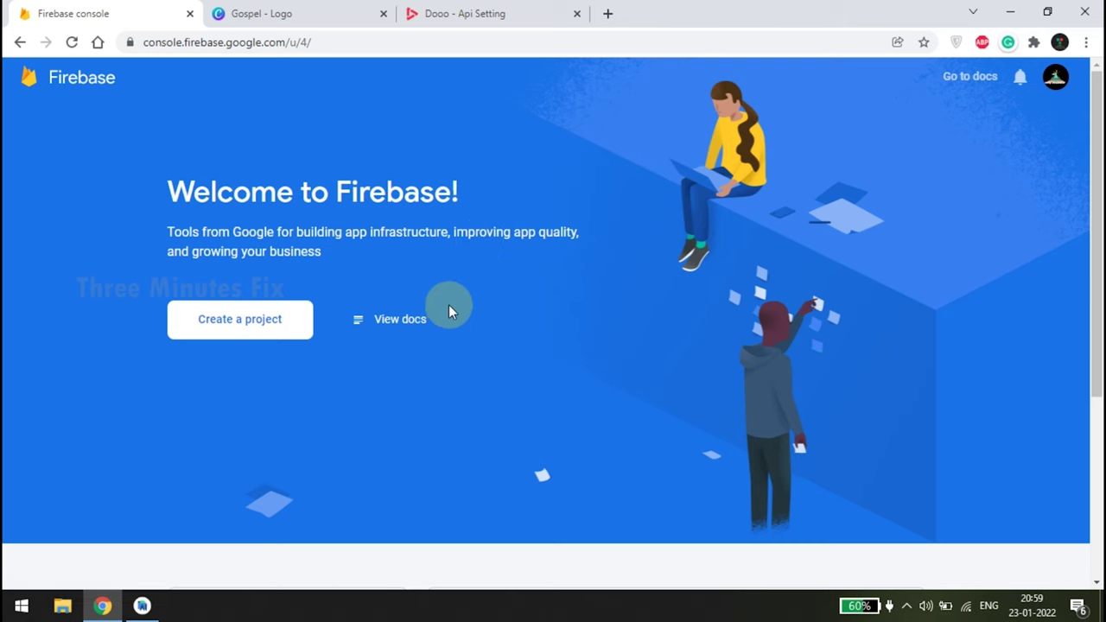
pyautogui.click(242, 335)
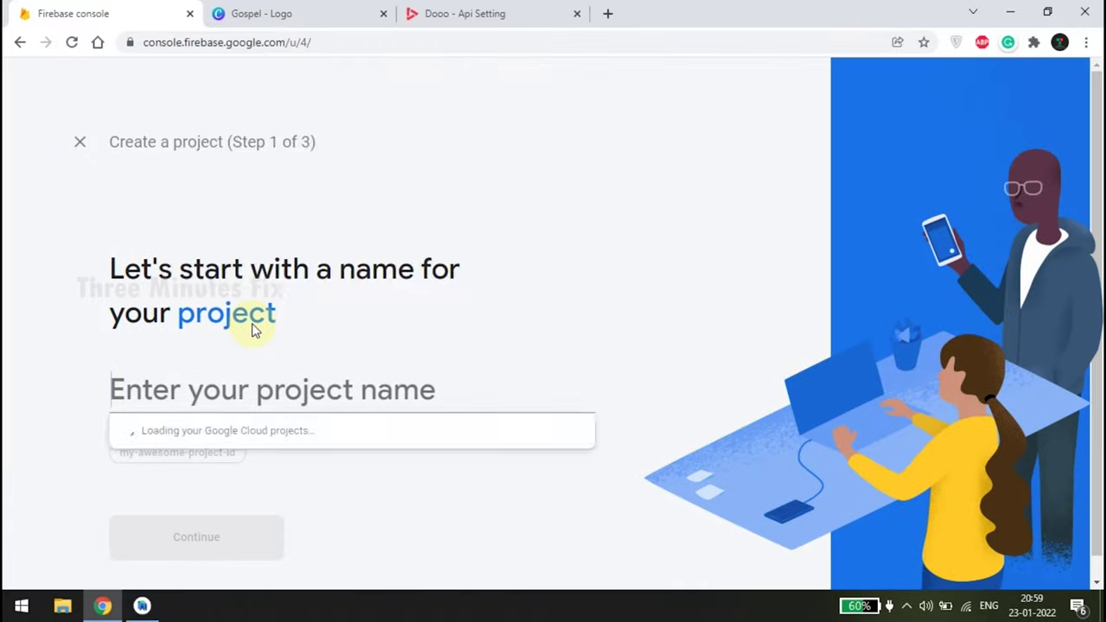
# - Name the new Firebase project gospelapp and set its project ID to gospelapp2022
pyautogui.click(251, 375)
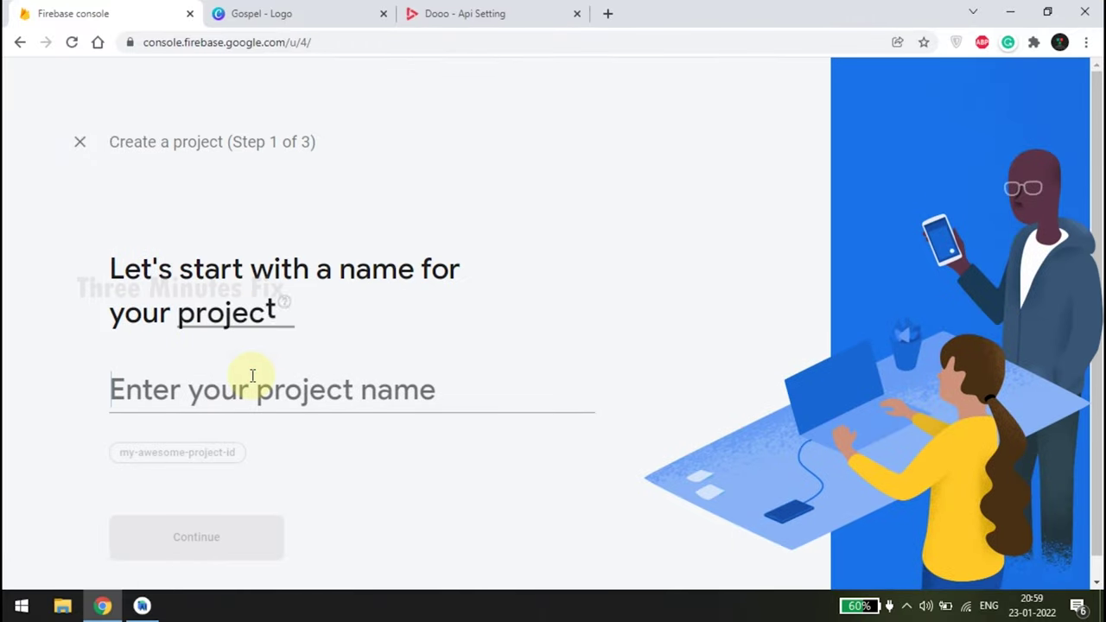
pyautogui.write('gospelapp')
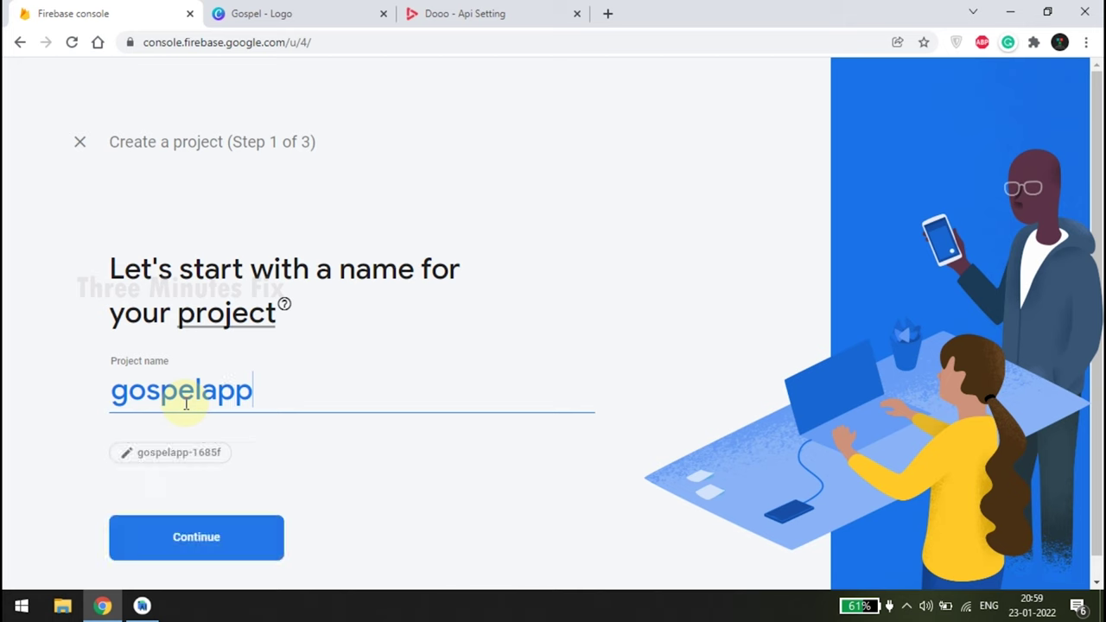
pyautogui.click(136, 459)
pyautogui.press('BackSpace')
pyautogui.press('BackSpace')
pyautogui.press('BackSpace')
pyautogui.press('BackSpace')
pyautogui.press('BackSpace')
pyautogui.press('BackSpace')
pyautogui.press('BackSpace')
pyautogui.press('BackSpace')
pyautogui.press('BackSpace')
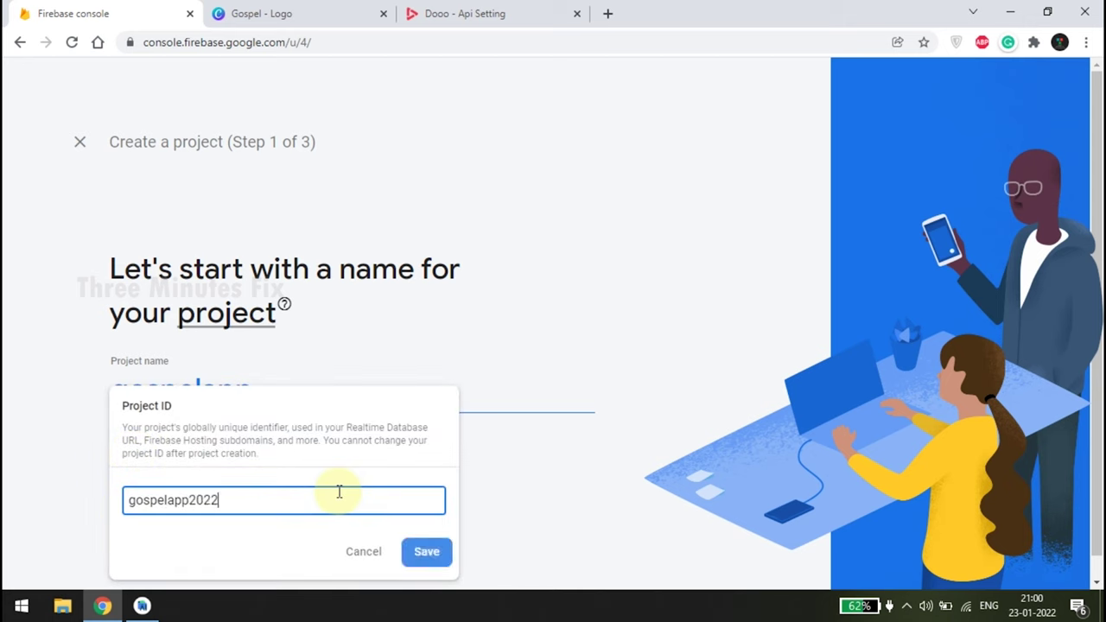
pyautogui.click(420, 557)
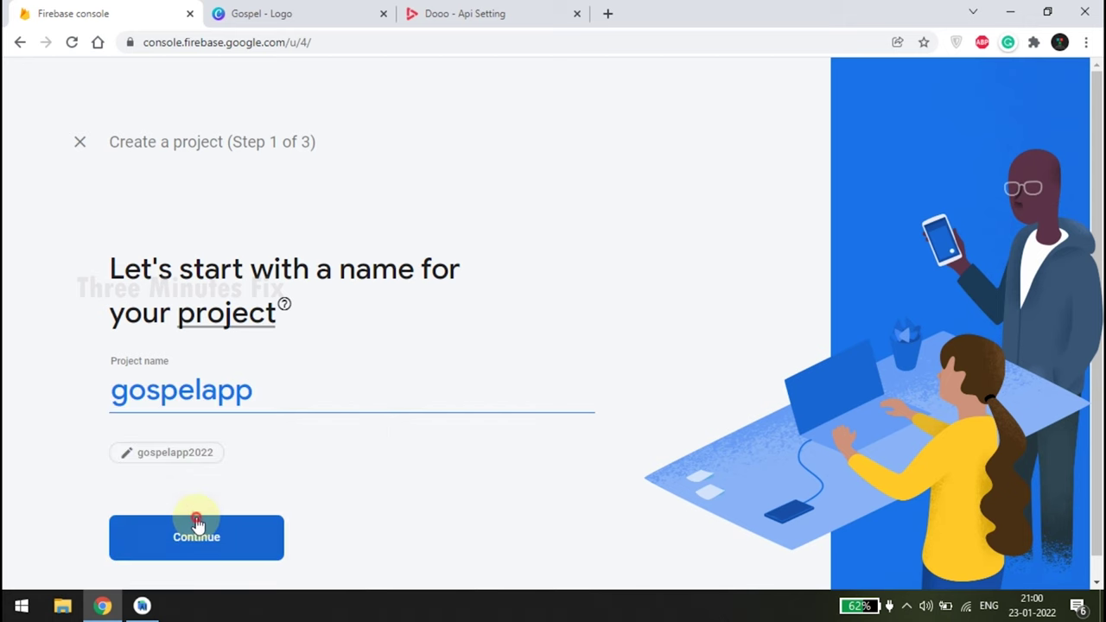
# - Link the project to the existing Google Analytics account and create it
pyautogui.click(196, 519)
pyautogui.scroll(-3, 600, 424)
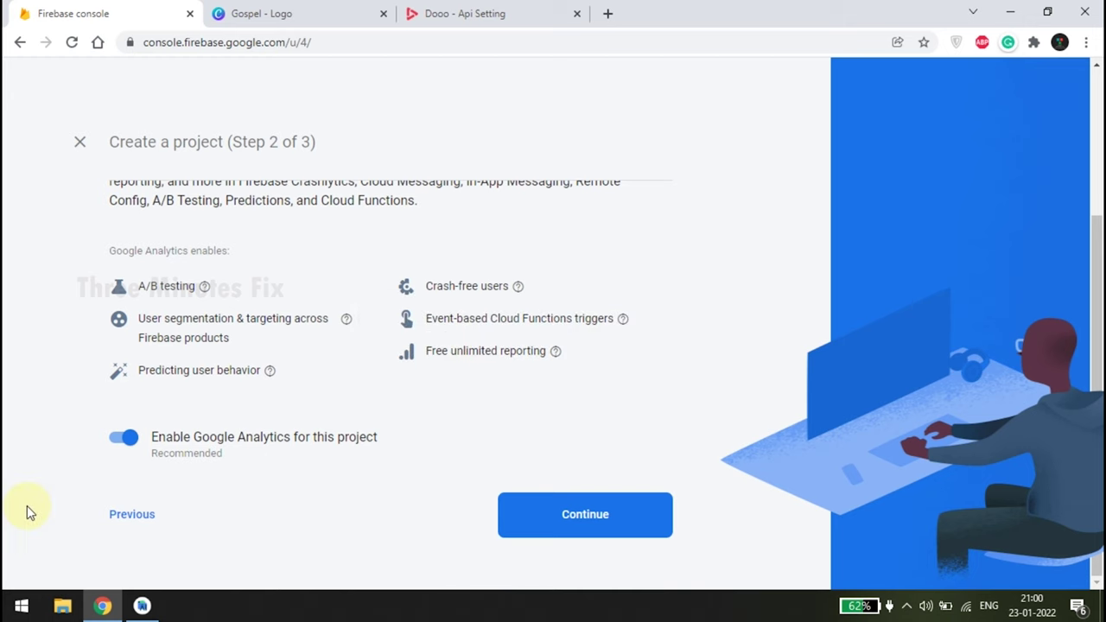
pyautogui.click(549, 517)
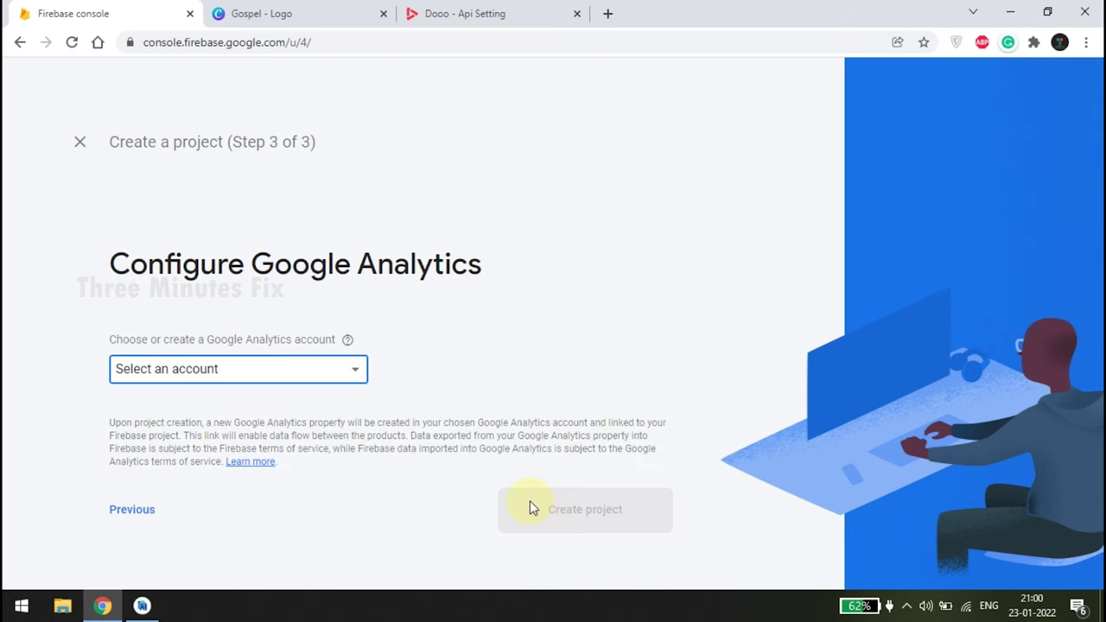
pyautogui.click(206, 368)
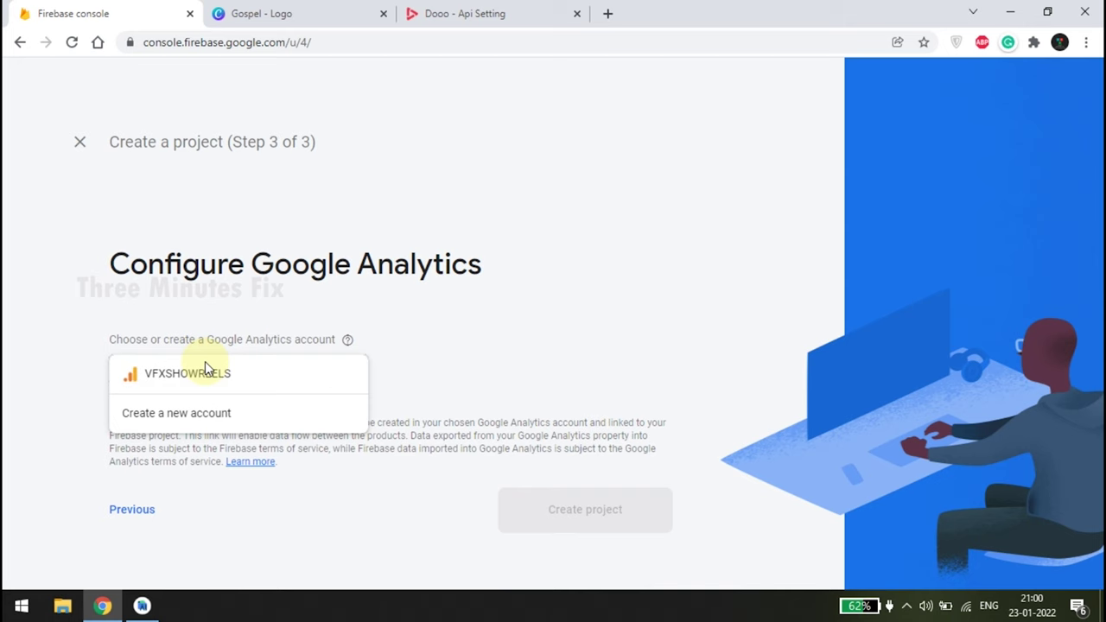
pyautogui.click(223, 389)
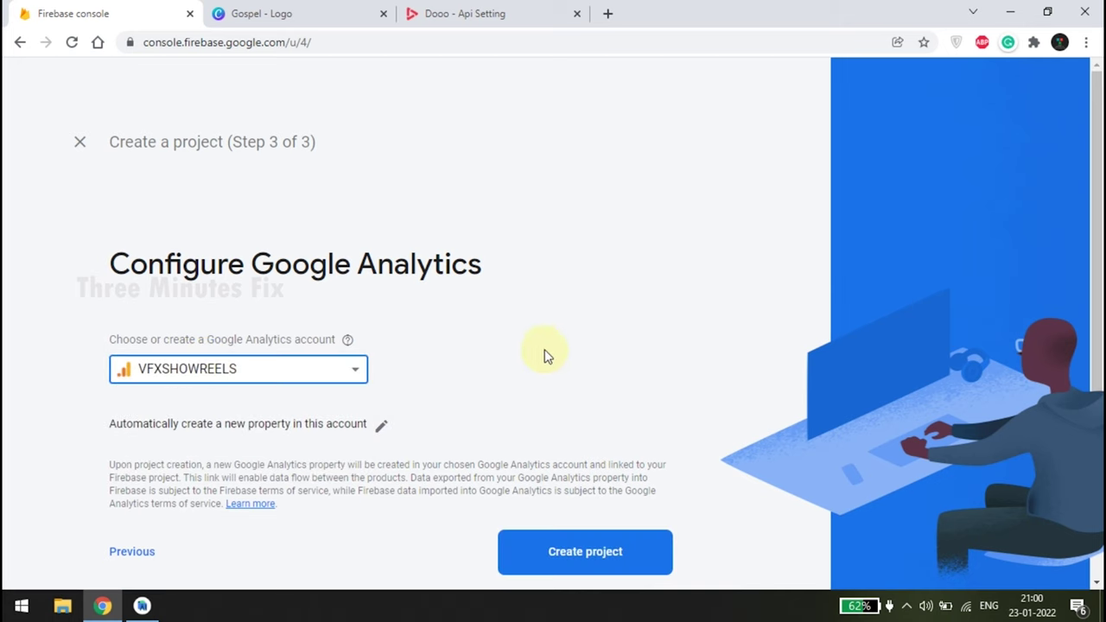
pyautogui.click(569, 544)
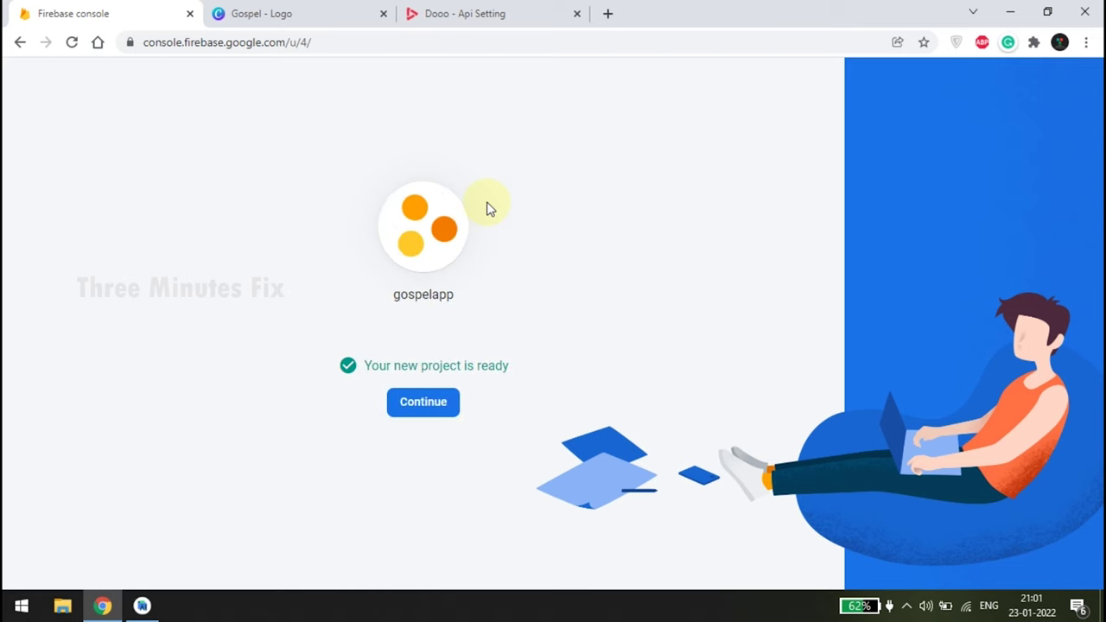
# - Enter the new gospelapp project, check the Dooo API settings, and start adding an Android app
pyautogui.click(430, 406)
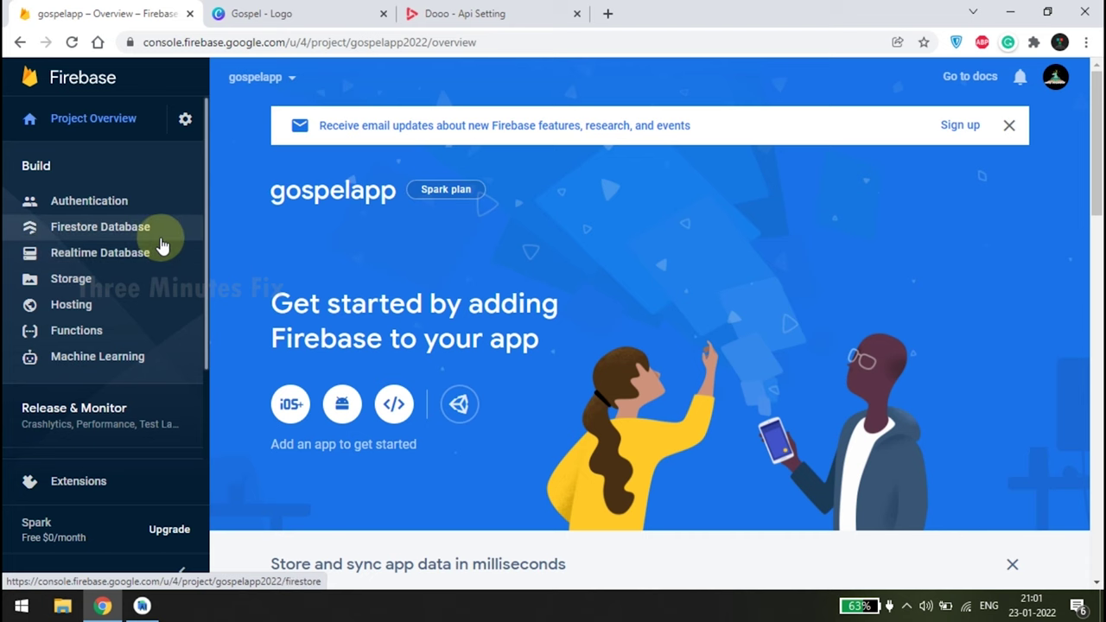
pyautogui.click(444, 13)
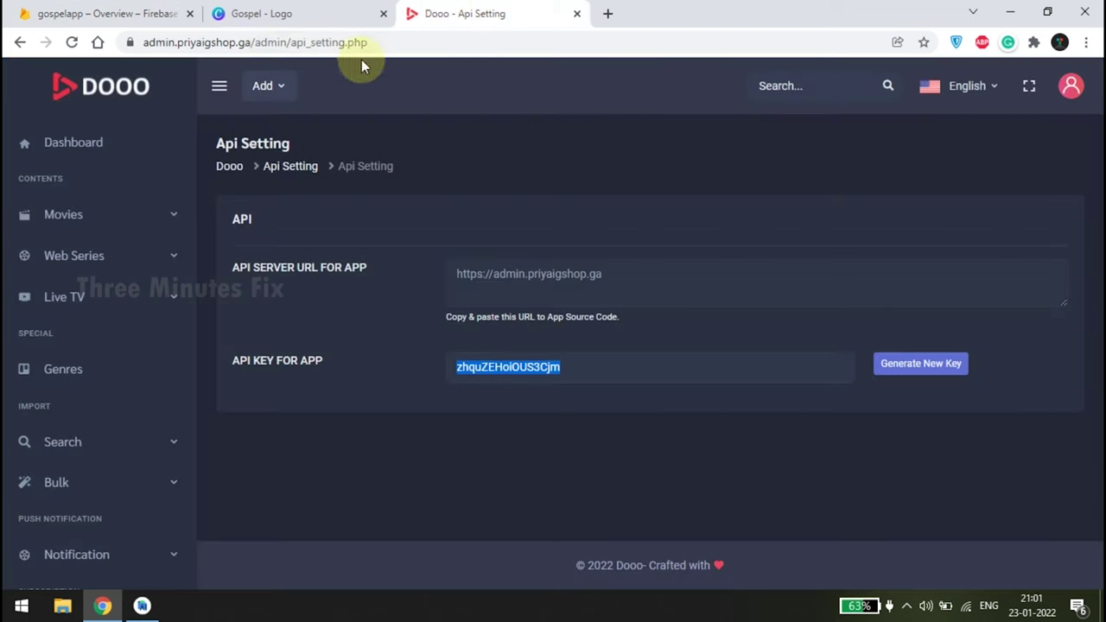
pyautogui.click(96, 13)
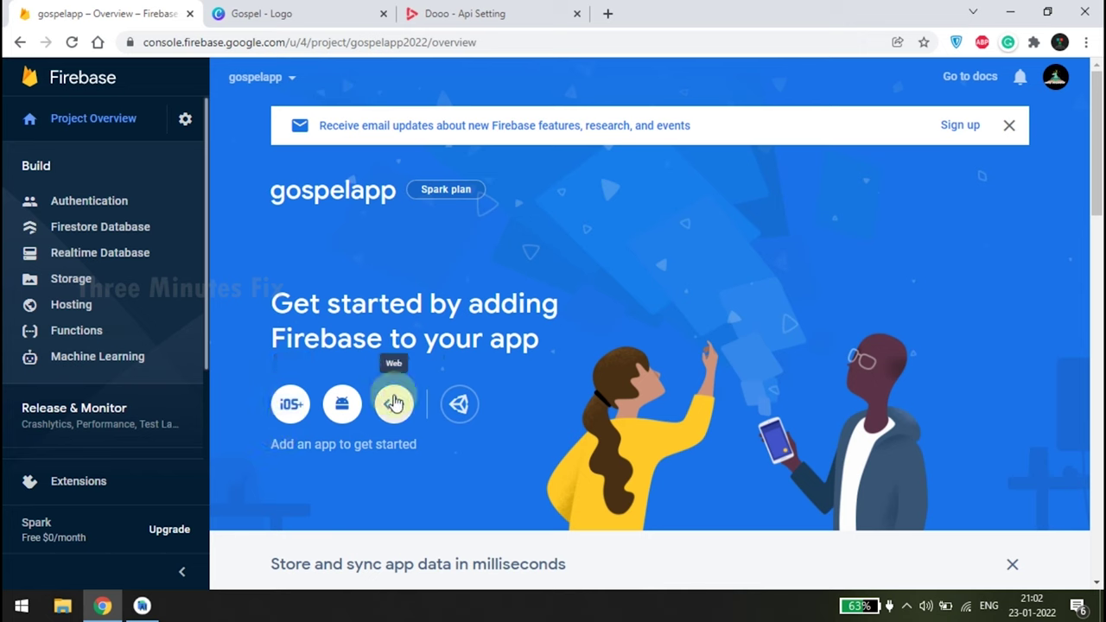
pyautogui.click(345, 406)
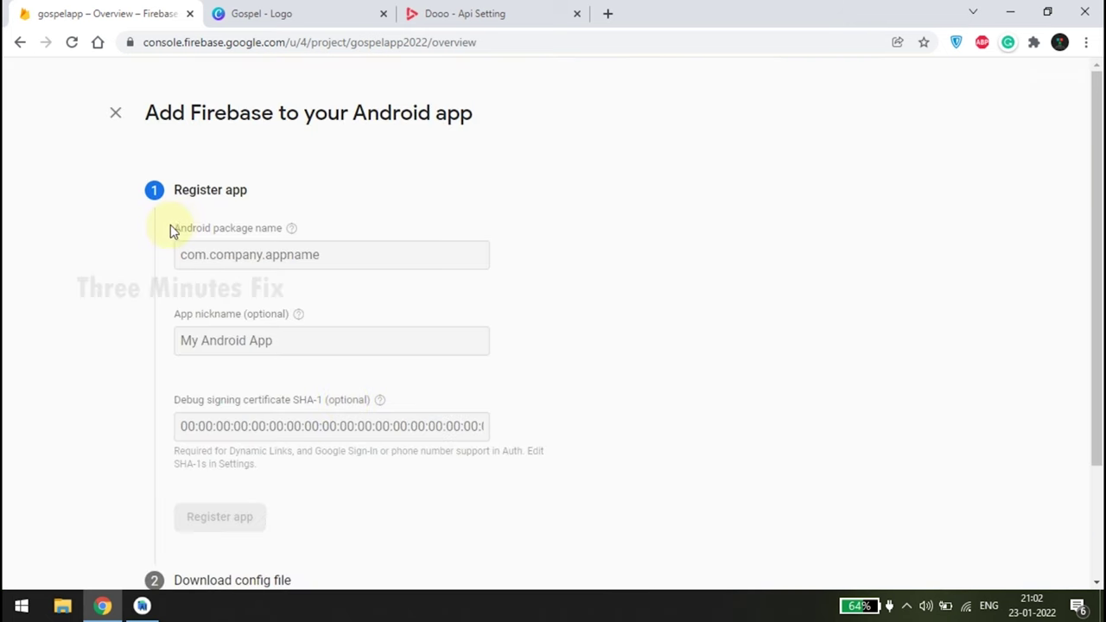
# - Copy the applicationId com.gospeltv.gospelapp from the app module's build.gradle in Android Studio
pyautogui.moveTo(170, 231); pyautogui.dragTo(253, 244)
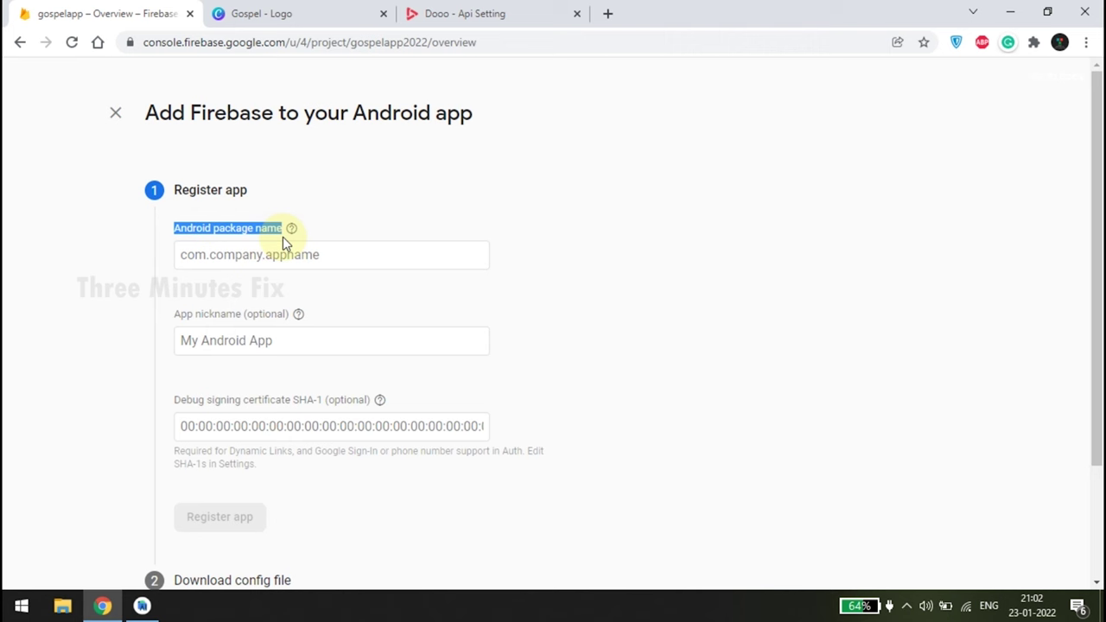
pyautogui.click(248, 249)
pyautogui.click(143, 606)
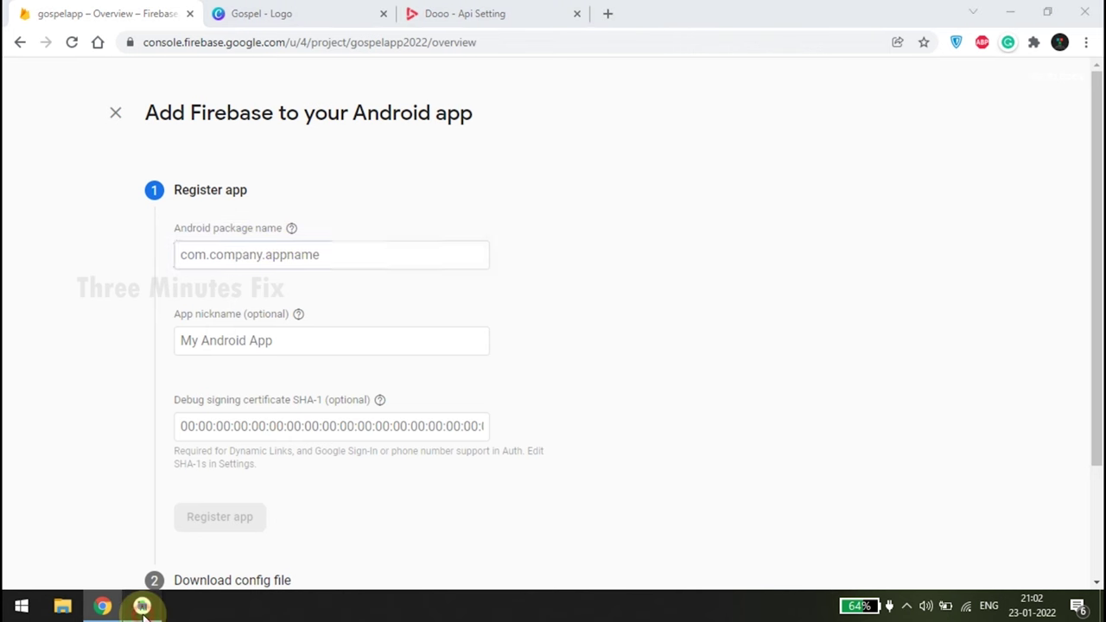
pyautogui.scroll(-10, 581, 417)
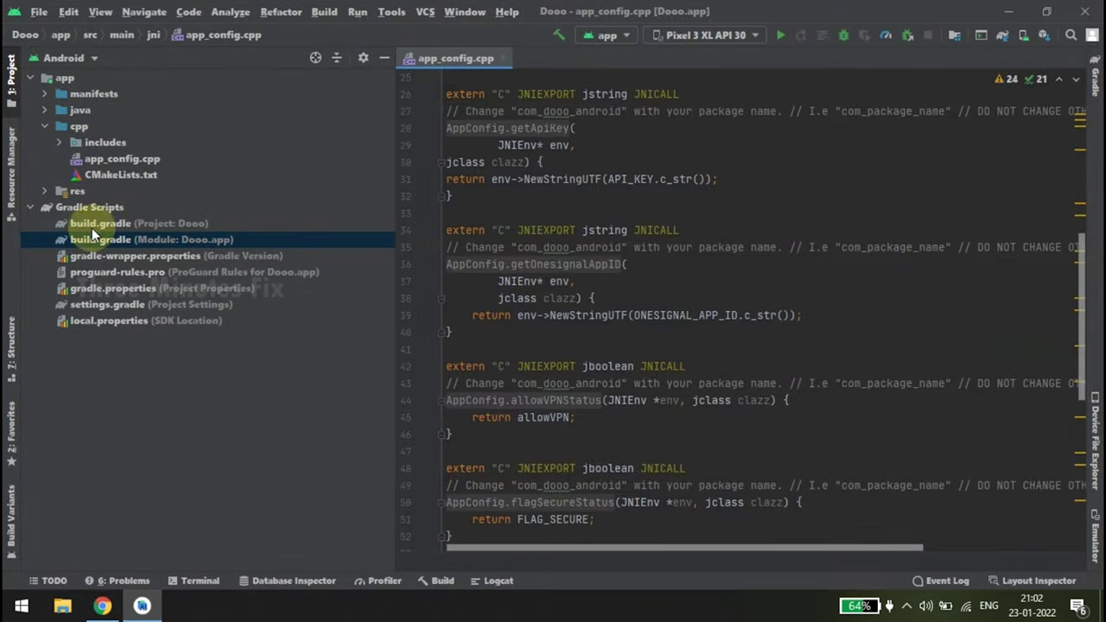
pyautogui.doubleClick(125, 239)
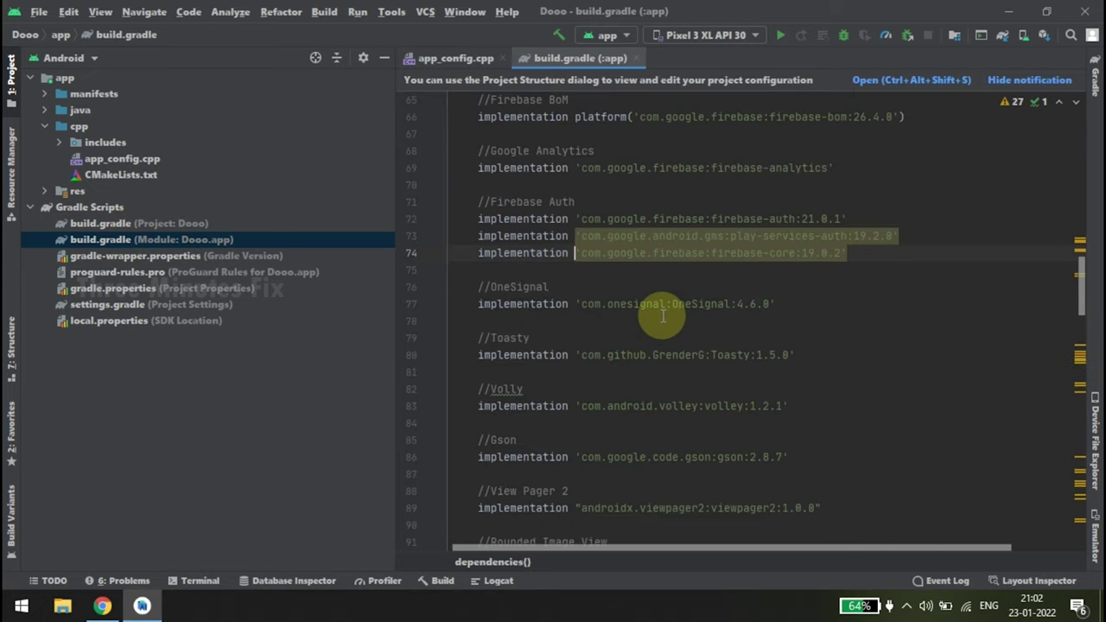
pyautogui.scroll(15, 662, 316)
pyautogui.moveTo(743, 320); pyautogui.dragTo(601, 320)
pyautogui.rightClick(629, 327)
pyautogui.click(678, 321)
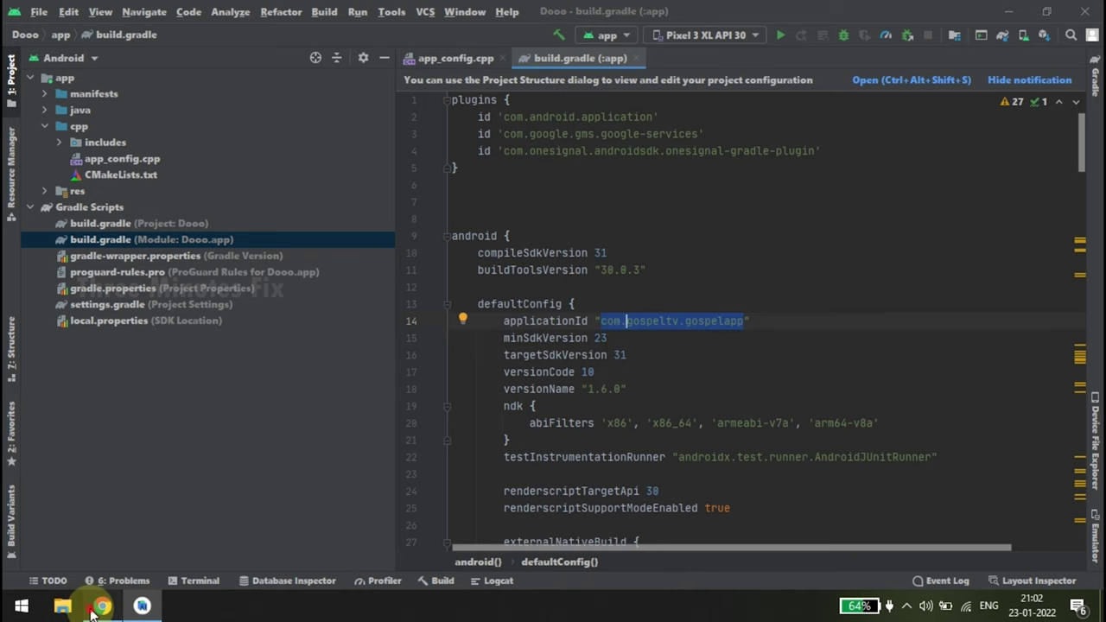
# - Register package com.gospeltv.gospelapp with nickname 'My gospel app' and download google-services.json
pyautogui.click(98, 607)
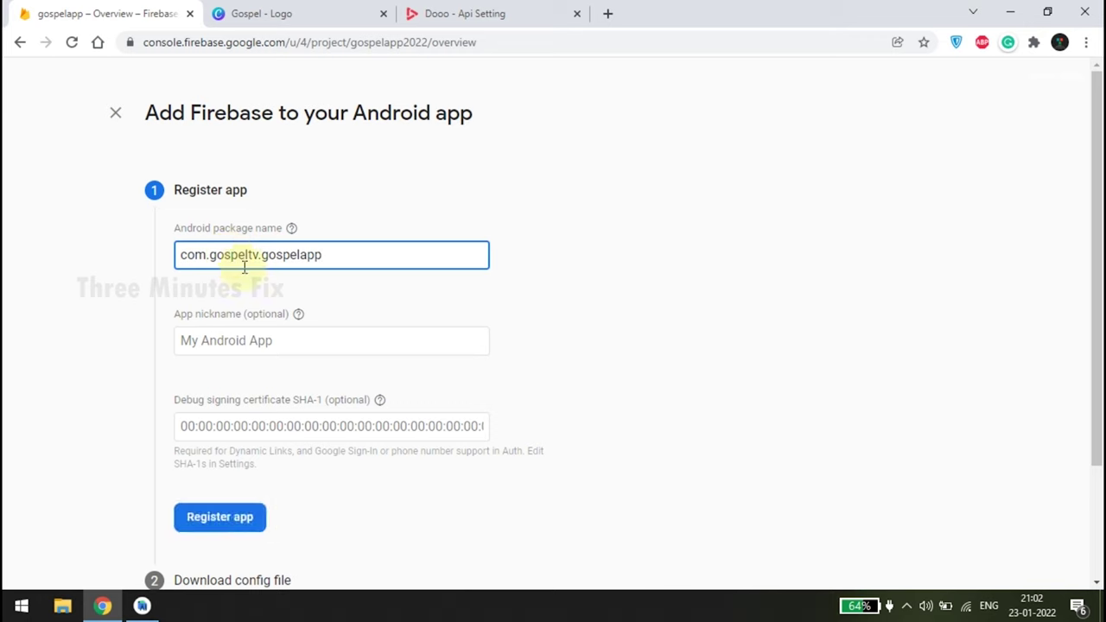
pyautogui.click(234, 340)
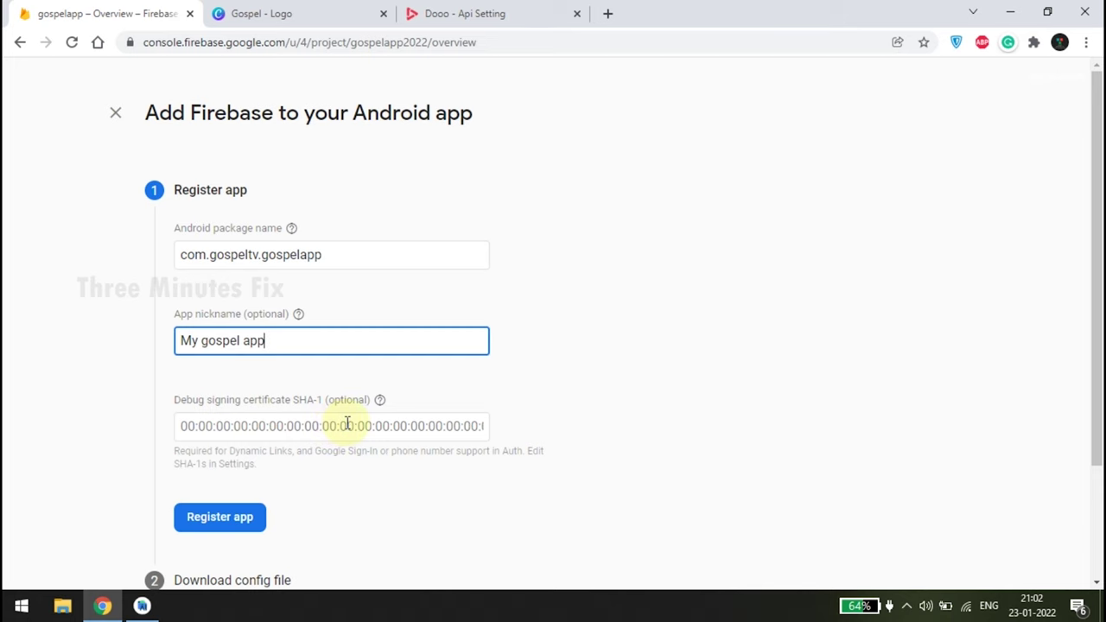
pyautogui.moveTo(326, 399); pyautogui.dragTo(370, 399)
pyautogui.scroll(-1, 337, 449)
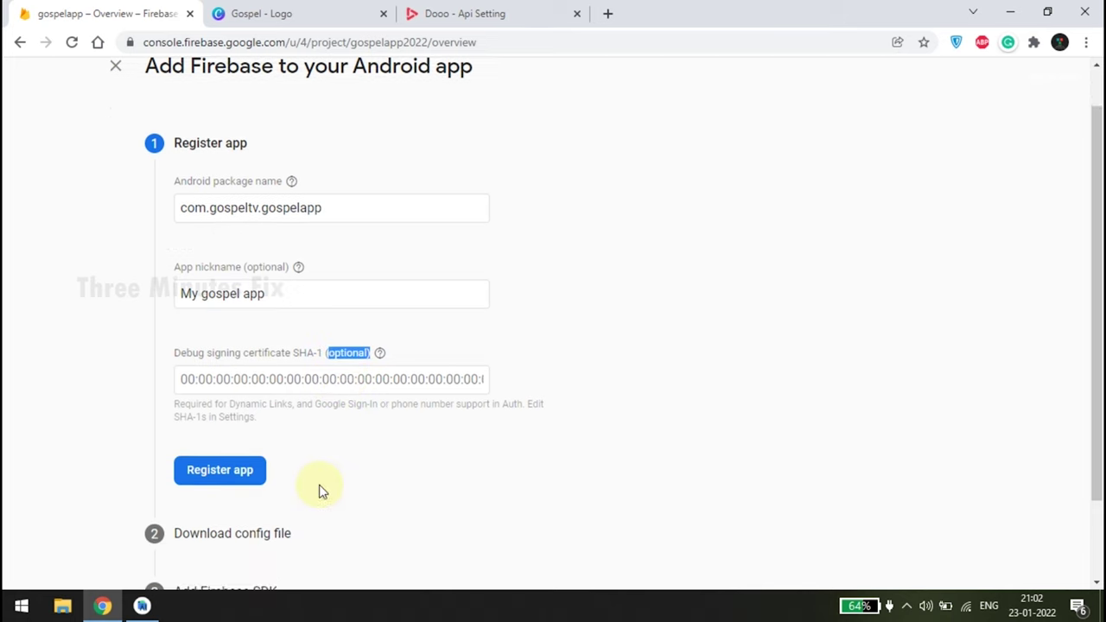
pyautogui.click(224, 478)
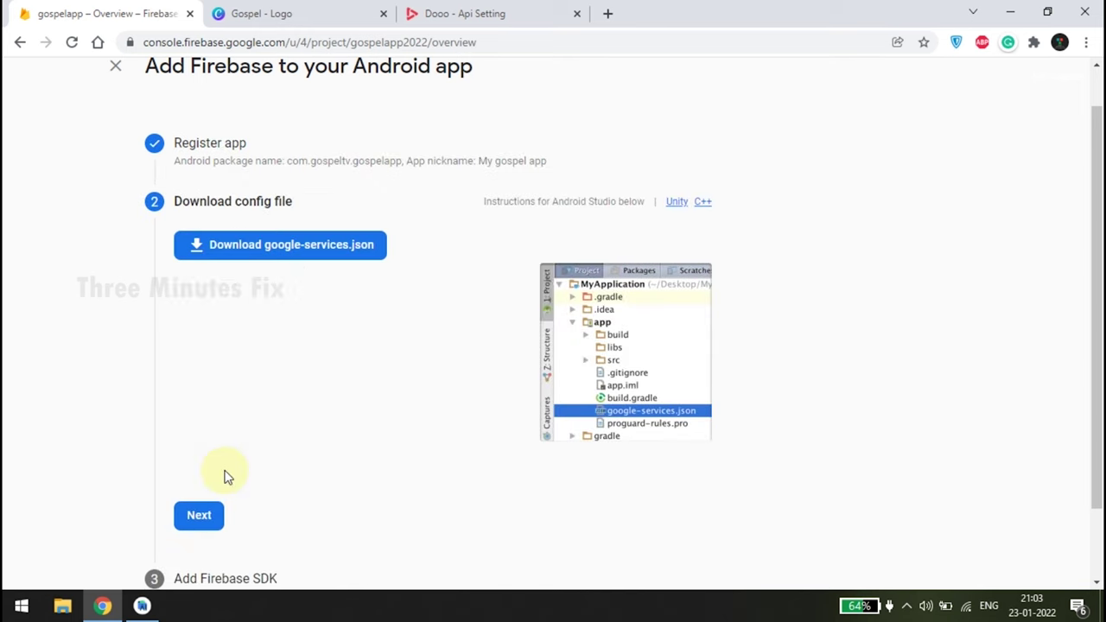
pyautogui.click(320, 244)
# - Download google-services.json and copy it from the Downloads folder
pyautogui.click(320, 246)
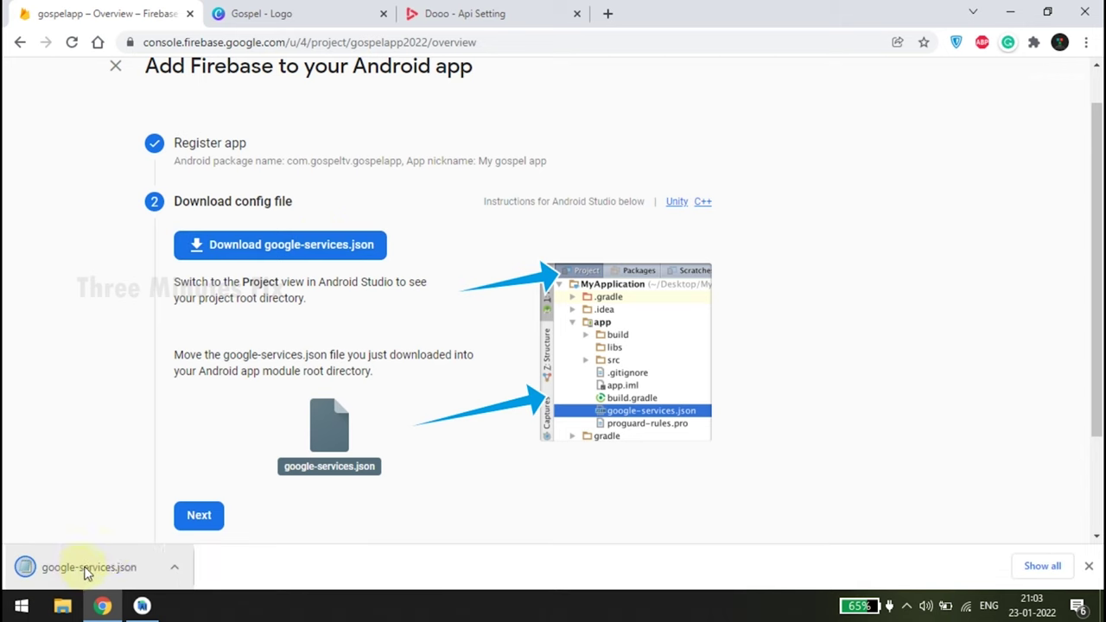
pyautogui.click(81, 565)
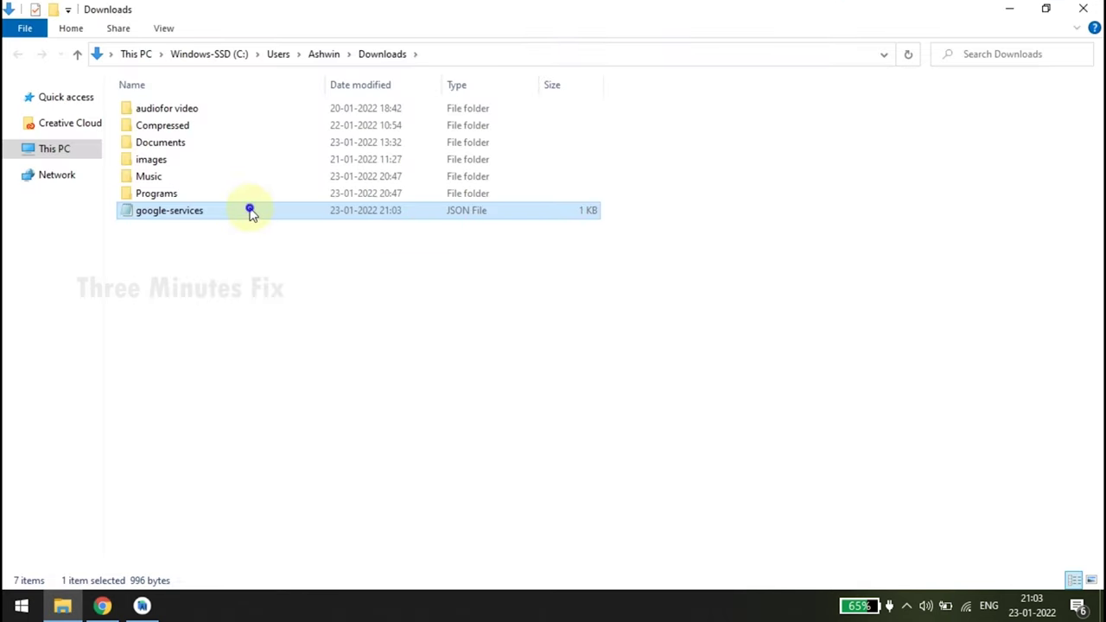
pyautogui.rightClick(251, 214)
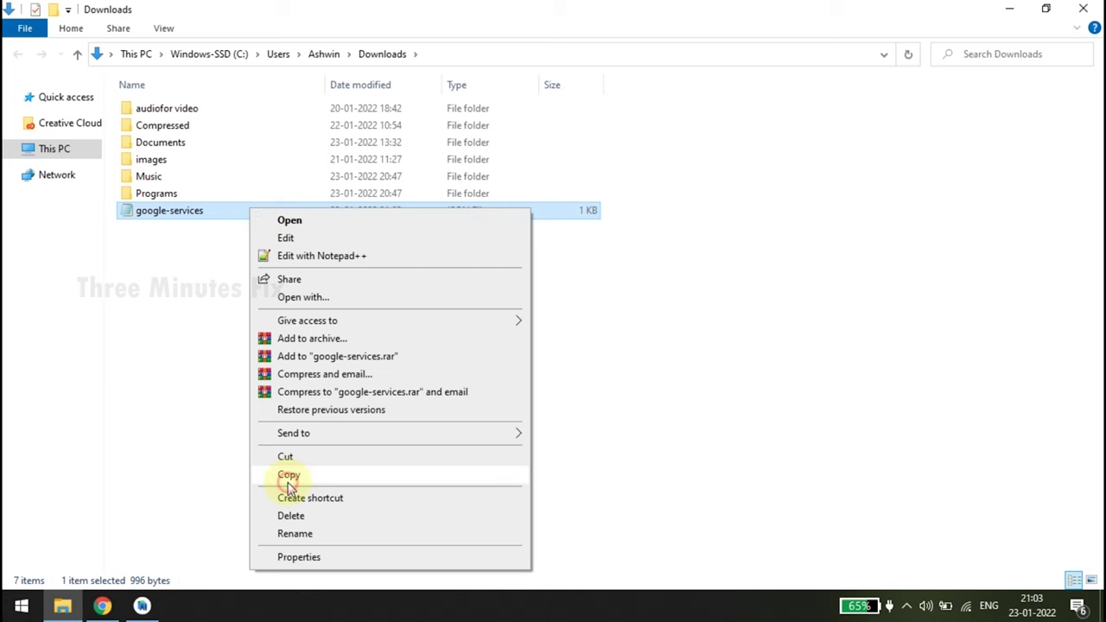
pyautogui.click(288, 478)
# - In the Dooo\app folder, permanently delete the old google-services.json and paste the new one
pyautogui.click(141, 605)
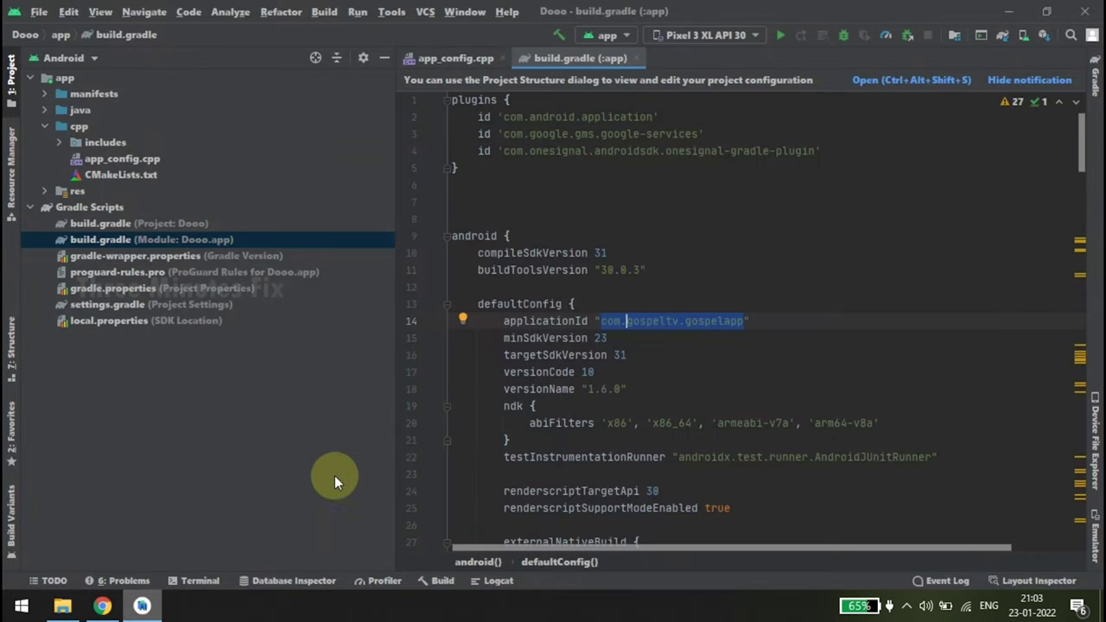
pyautogui.rightClick(742, 282)
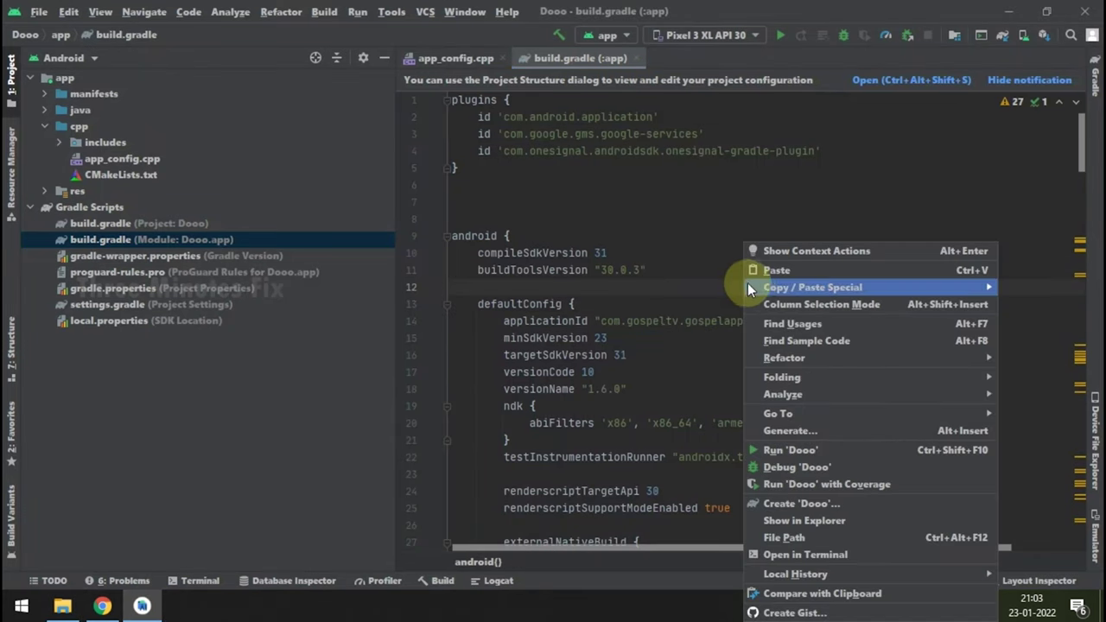
pyautogui.click(822, 518)
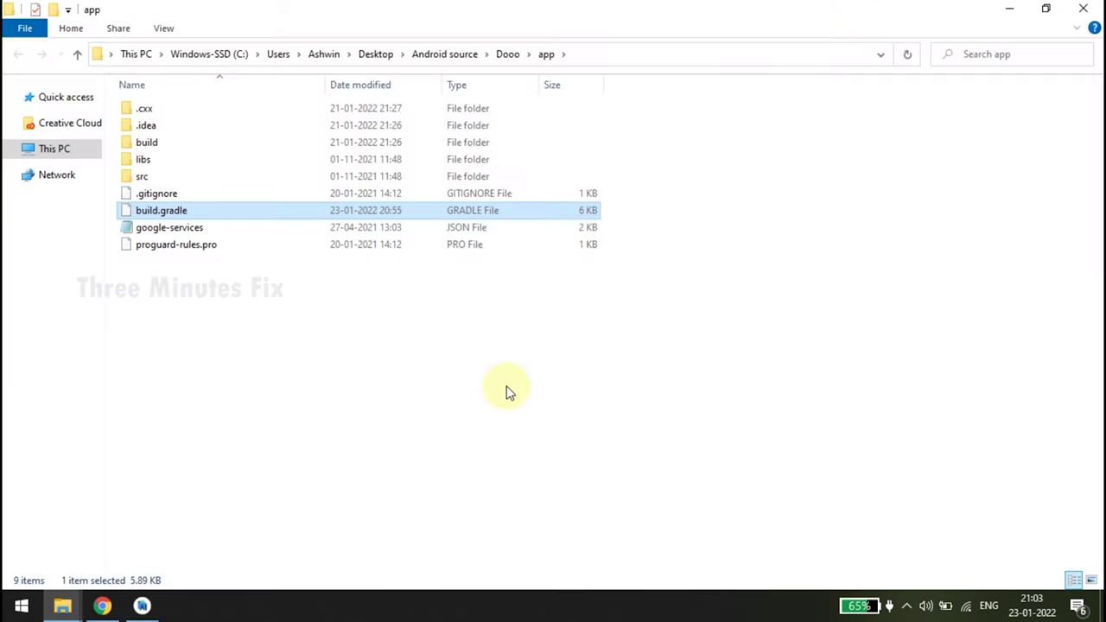
pyautogui.click(452, 374)
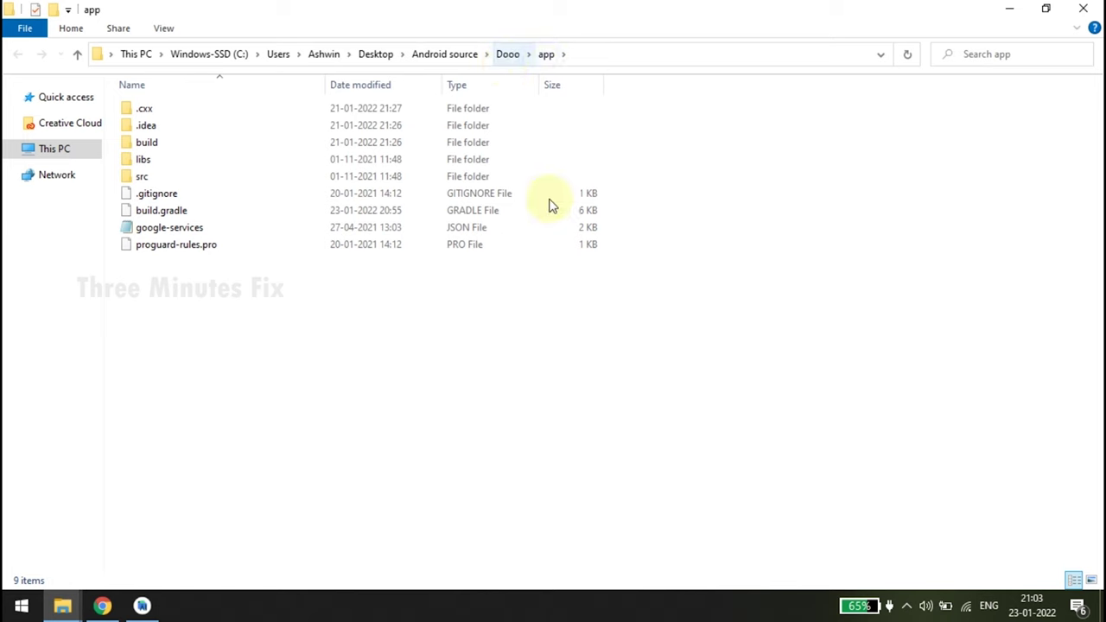
pyautogui.click(200, 226)
pyautogui.hotkey('shift', 'Delete')
pyautogui.click(592, 370)
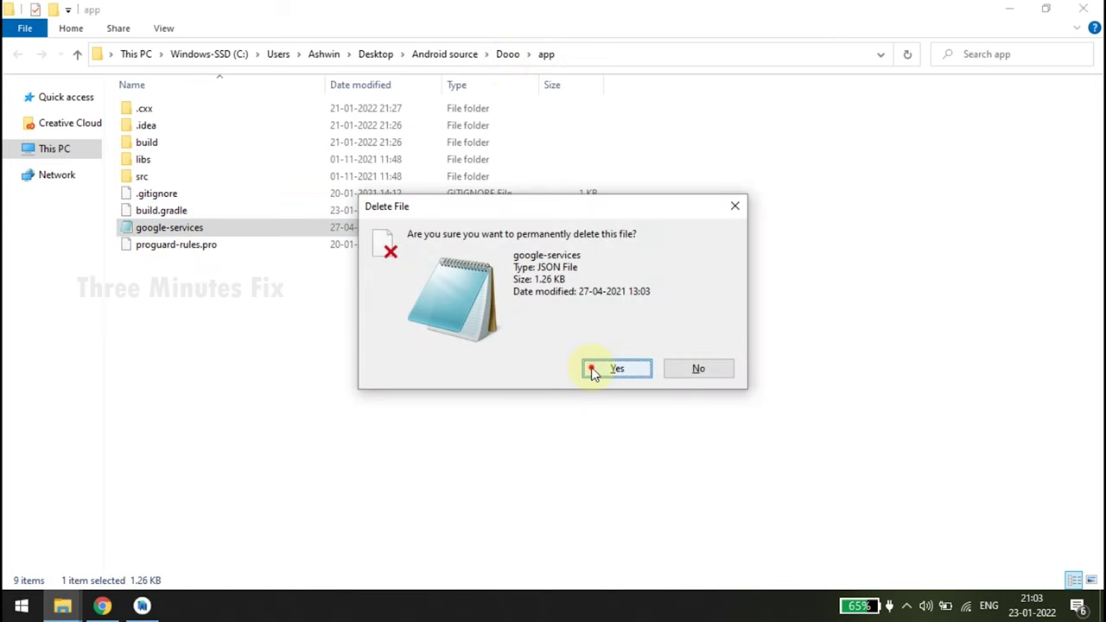
pyautogui.rightClick(414, 383)
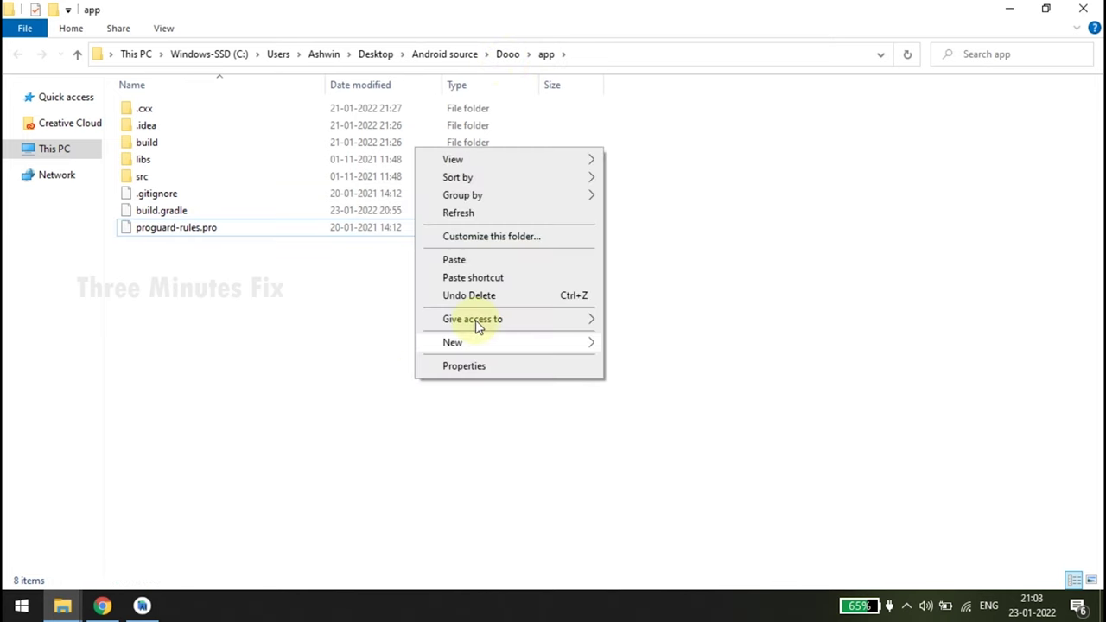
pyautogui.click(480, 259)
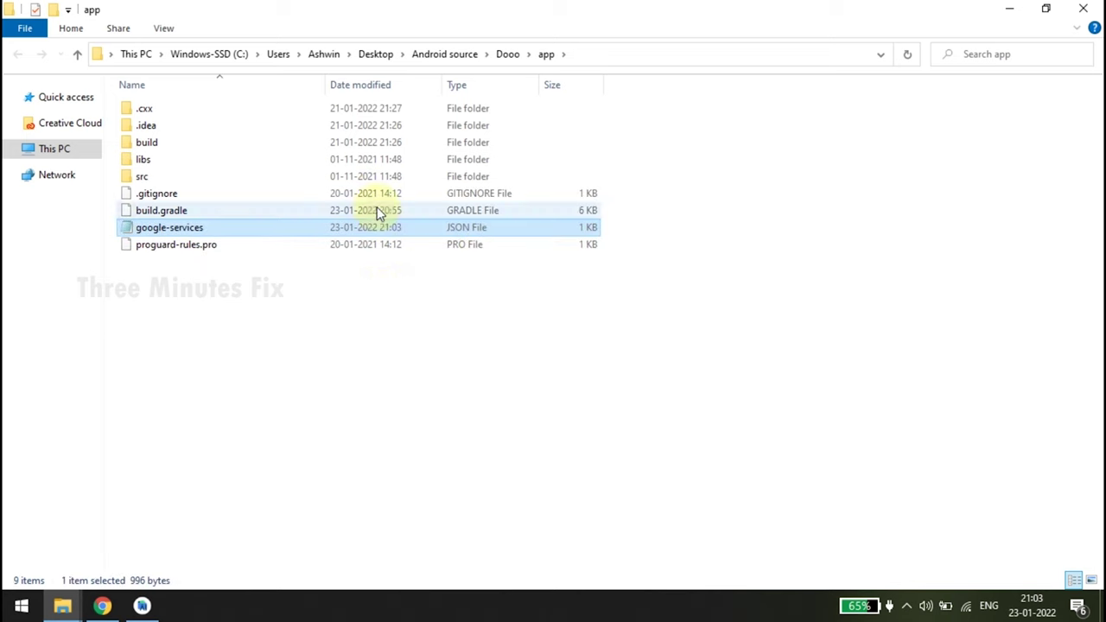
pyautogui.click(501, 324)
pyautogui.click(1082, 9)
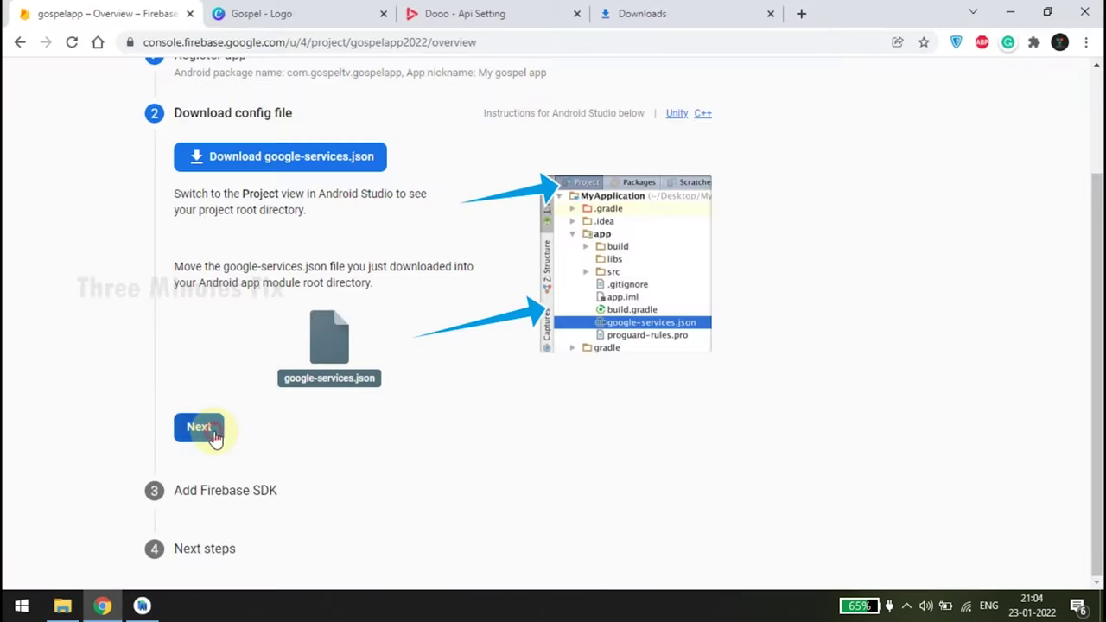
# - Step past the Add Firebase SDK instructions and continue to the gospelapp console overview
pyautogui.click(198, 427)
pyautogui.scroll(-10, 216, 436)
pyautogui.scroll(4, 221, 424)
pyautogui.scroll(1, 220, 423)
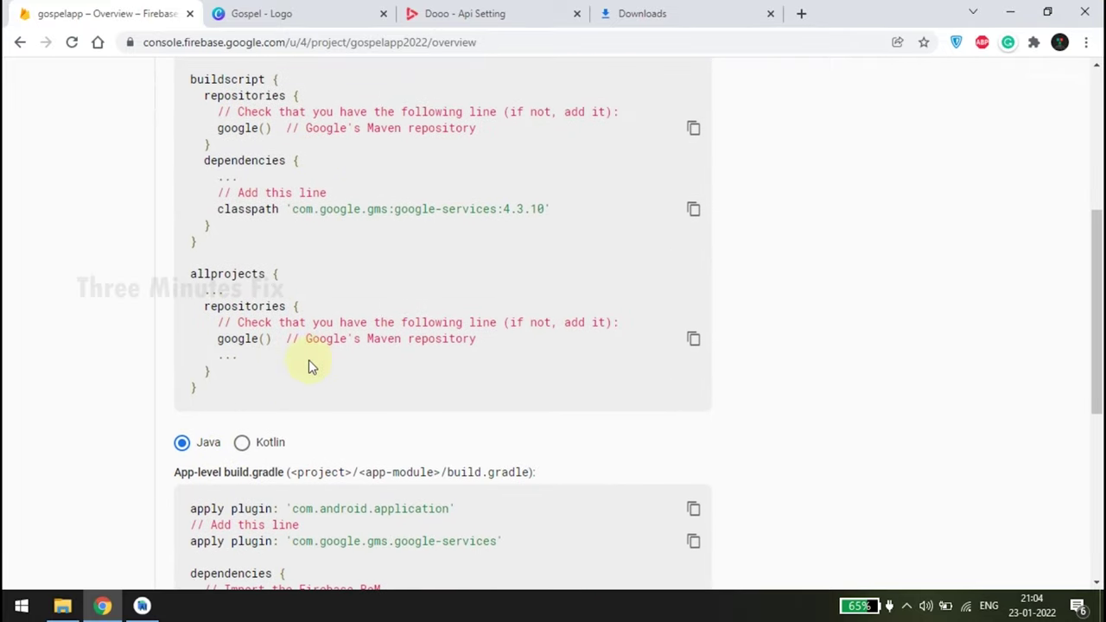
pyautogui.scroll(4, 341, 172)
pyautogui.scroll(-3, 339, 173)
pyautogui.scroll(-6, 340, 173)
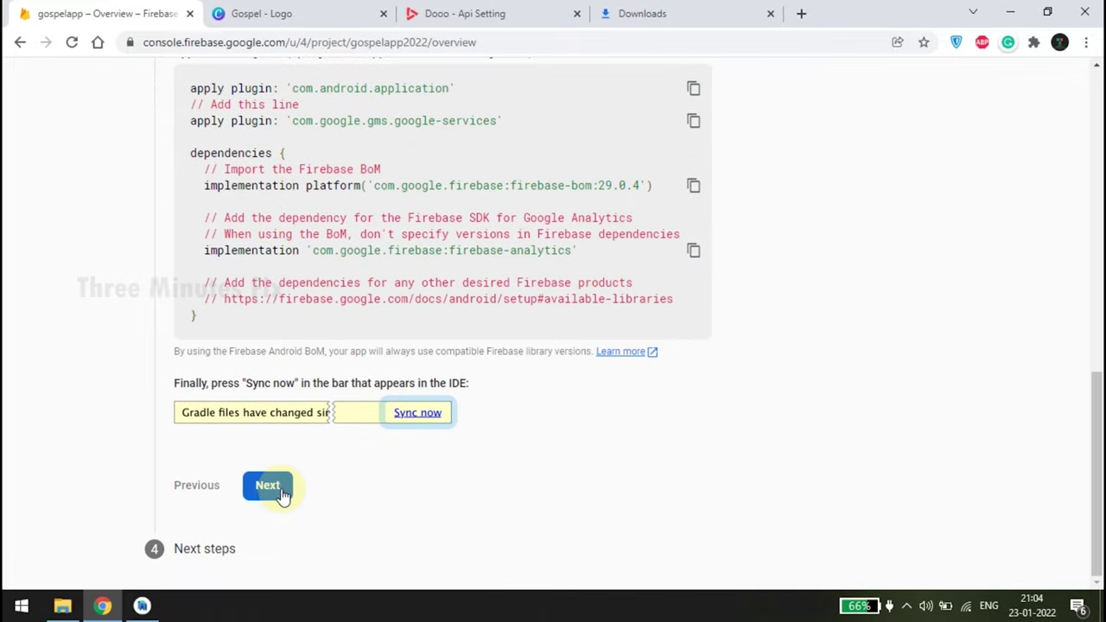
pyautogui.click(282, 493)
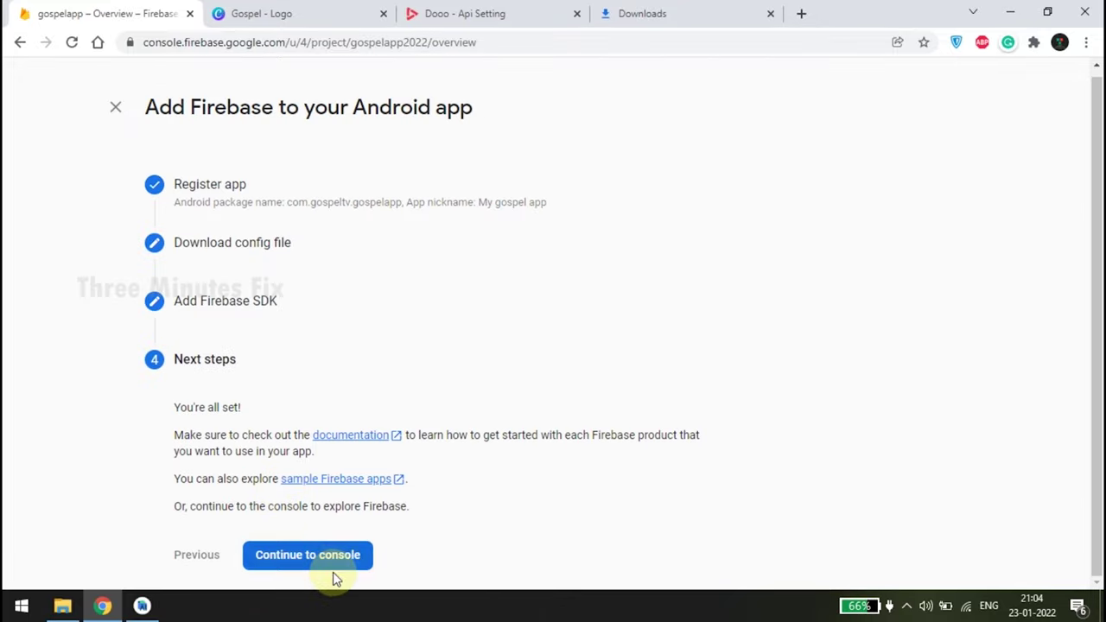
pyautogui.click(350, 556)
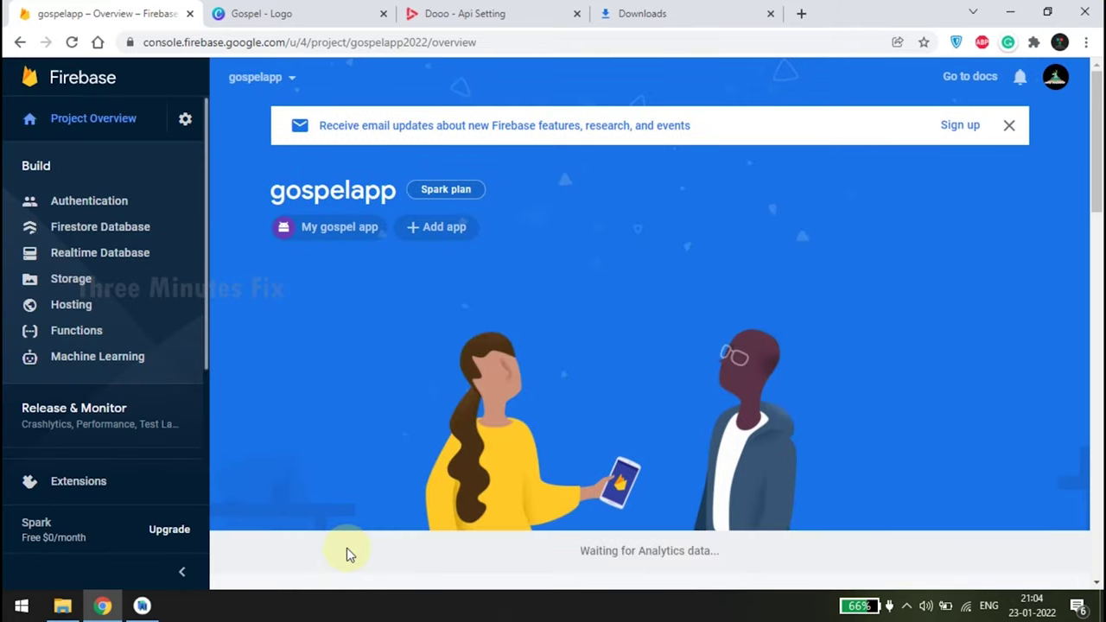
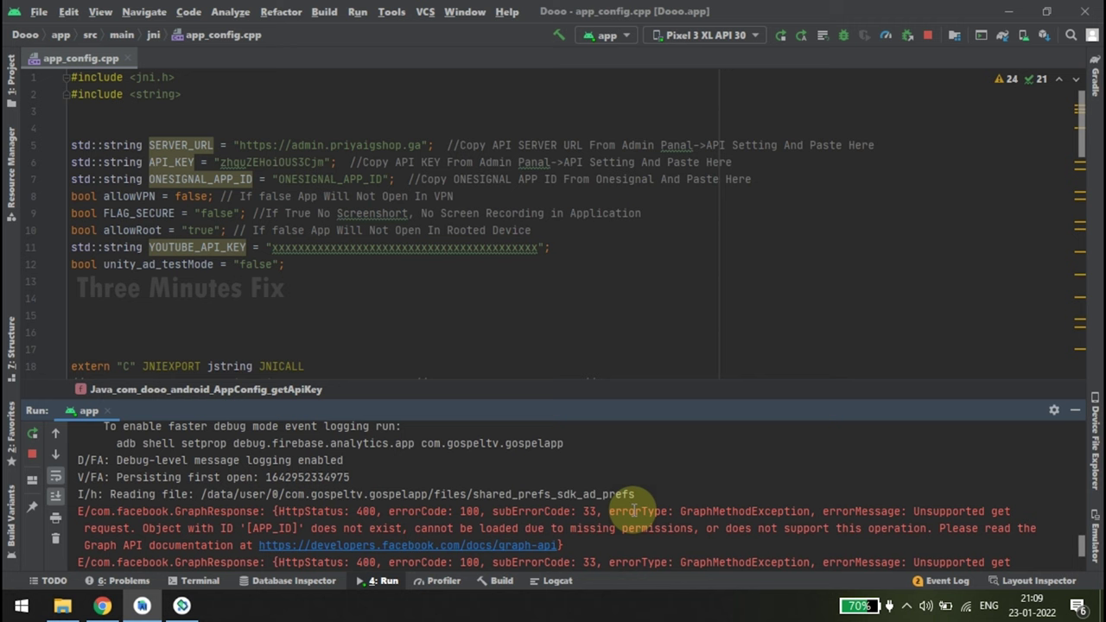
# - Scroll up to the FATAL EXCEPTION in the Run console and open AppConfig.java:17
pyautogui.scroll(8, 635, 510)
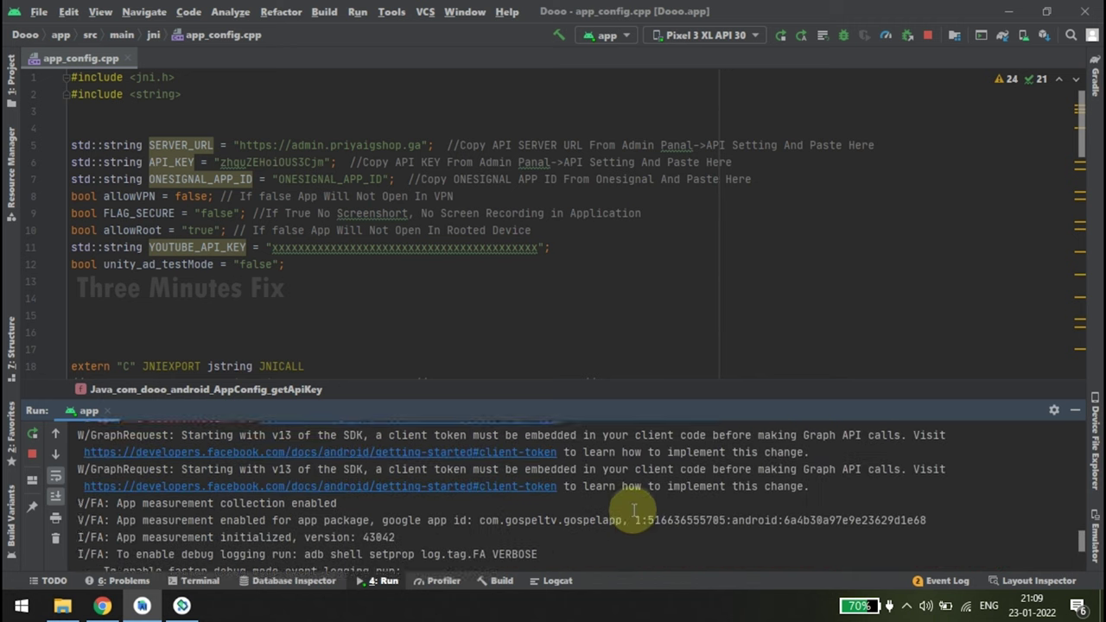
pyautogui.scroll(3, 634, 509)
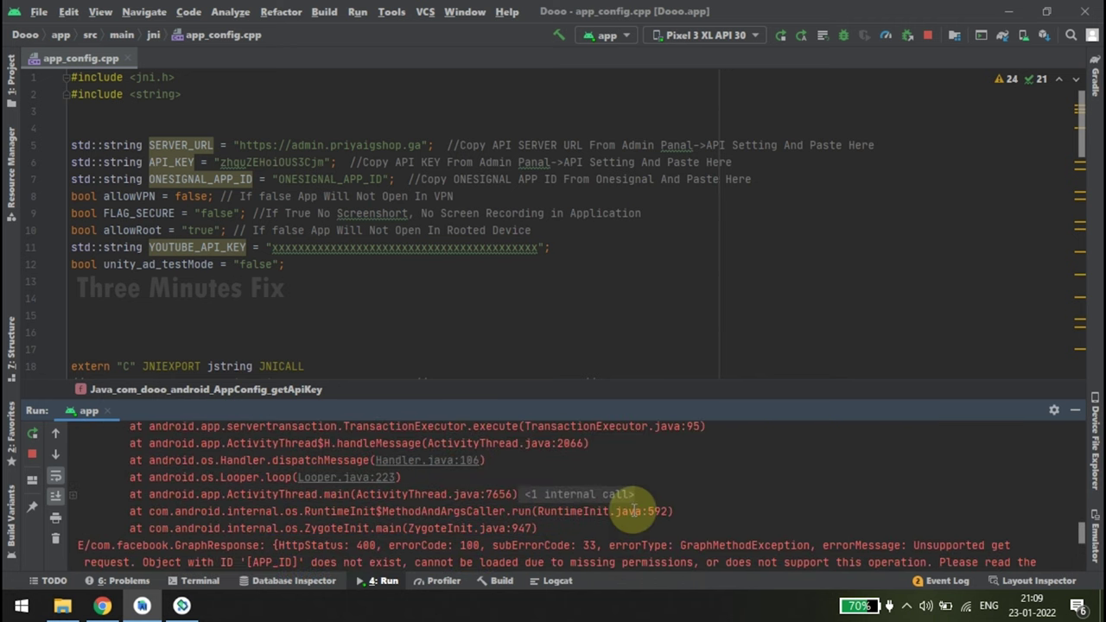
pyautogui.scroll(5, 635, 510)
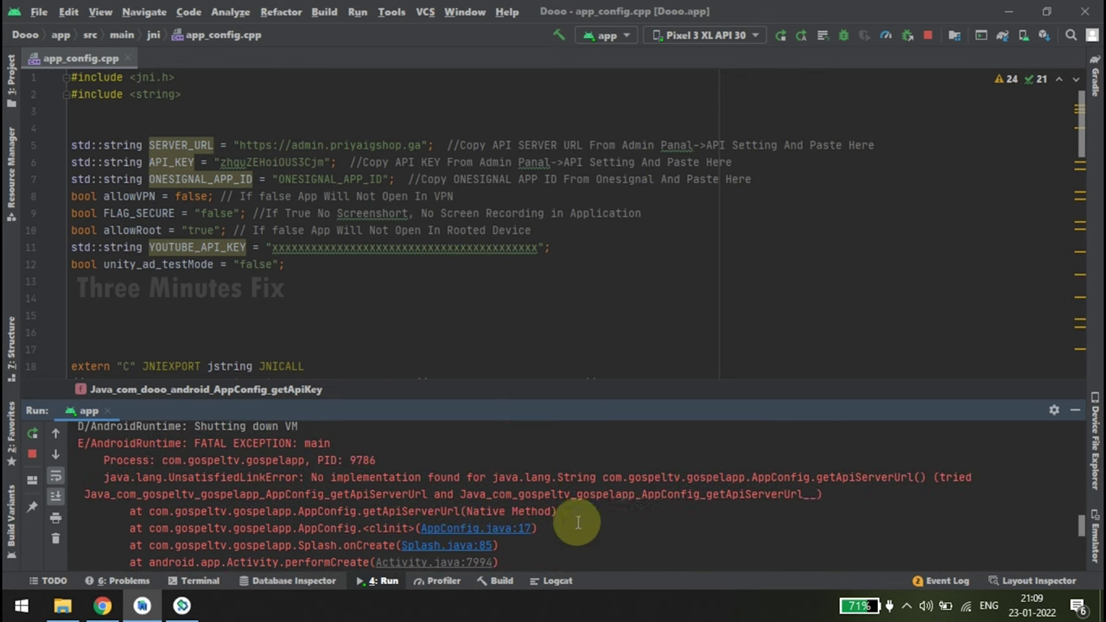
pyautogui.click(453, 532)
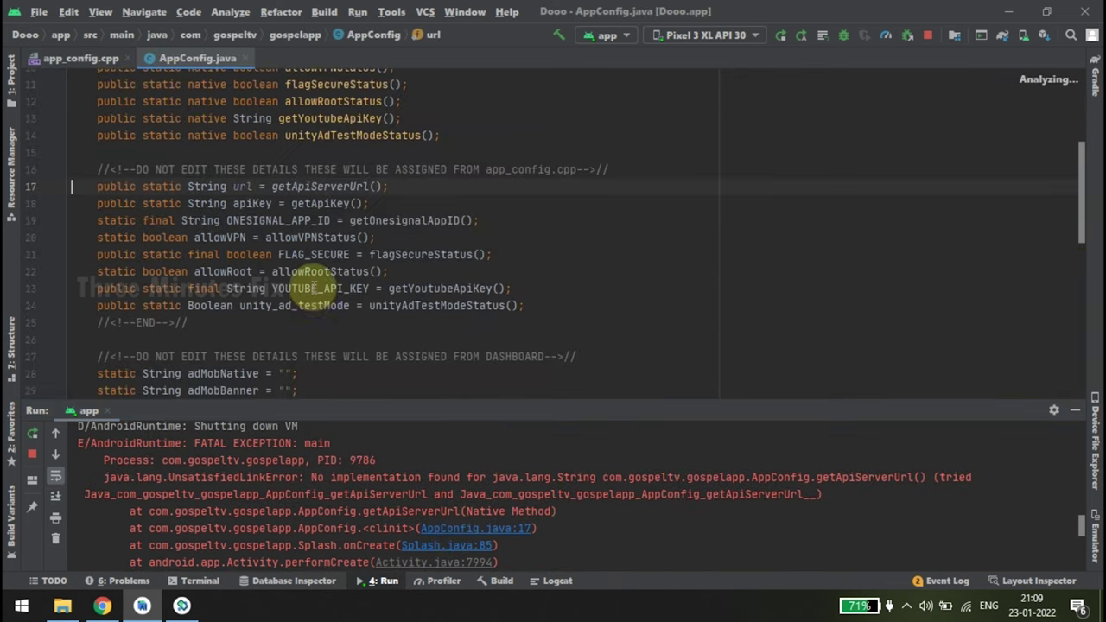
# - Review AppConfig's native declarations, then return to app_config.cpp
pyautogui.scroll(1, 380, 229)
pyautogui.scroll(3, 388, 233)
pyautogui.moveTo(439, 285); pyautogui.dragTo(85, 170)
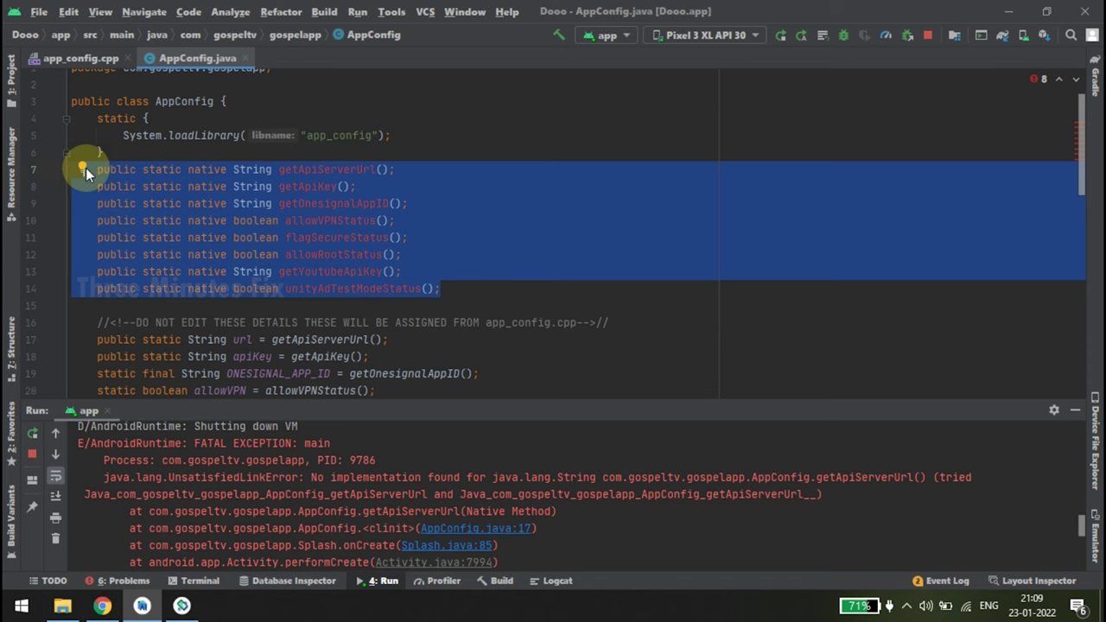
pyautogui.click(92, 58)
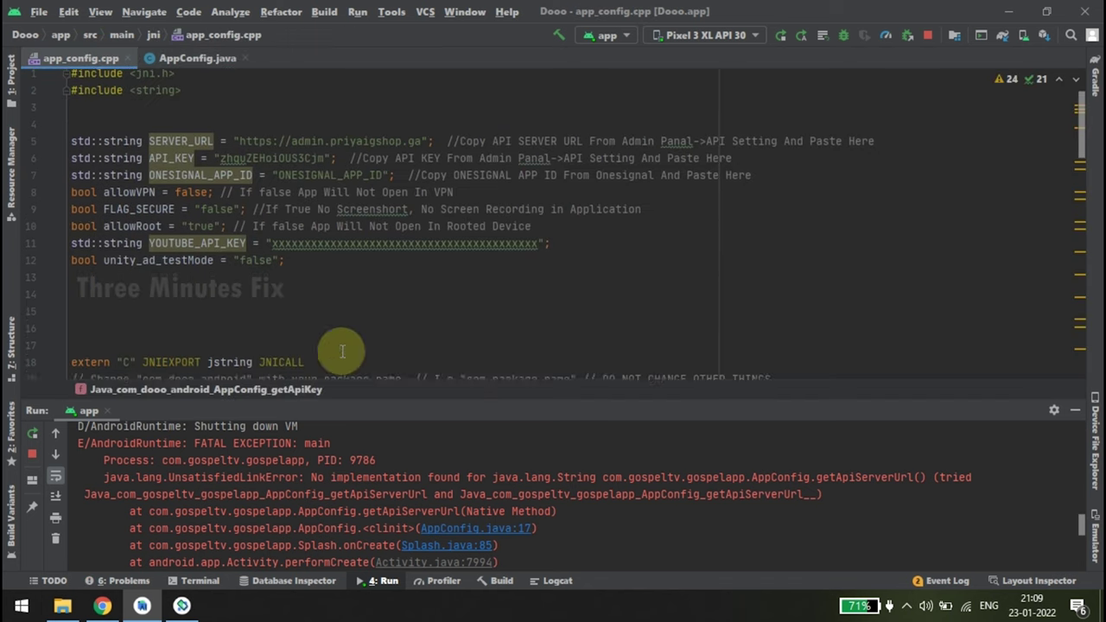
# - Copy the applicationId com.gospeltv.gospelapp from the module's build.gradle
pyautogui.scroll(-7, 342, 352)
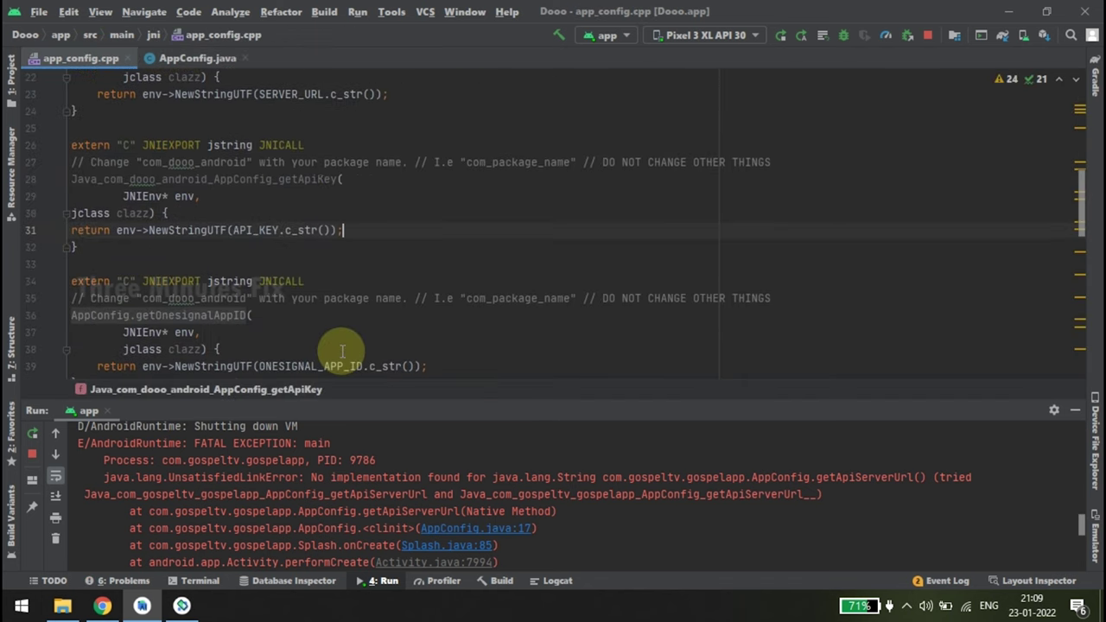
pyautogui.scroll(2, 342, 352)
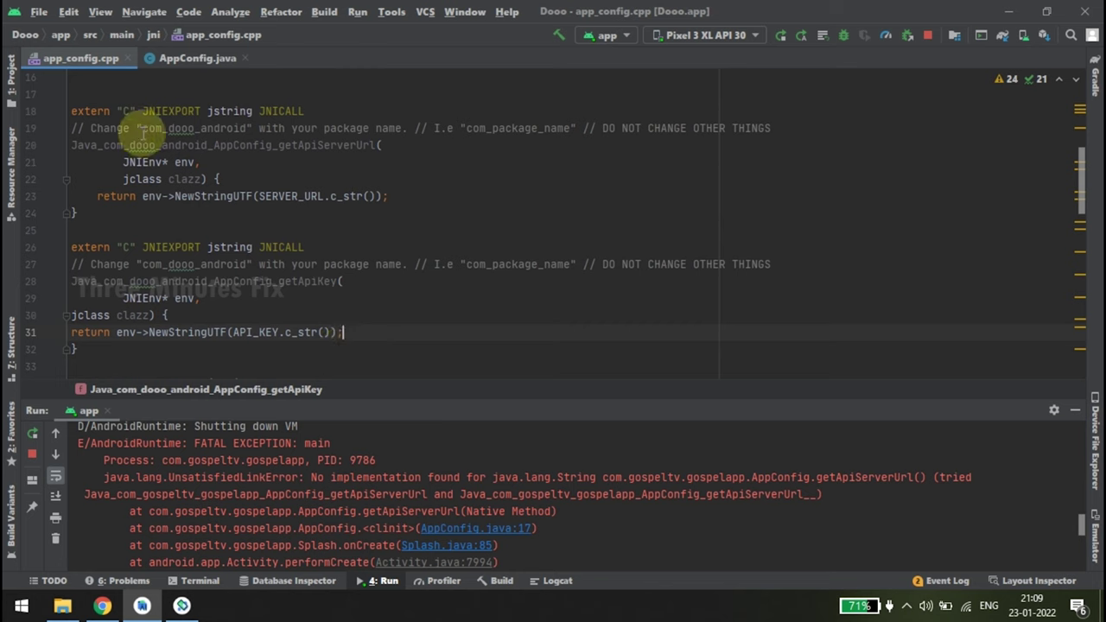
pyautogui.moveTo(143, 129); pyautogui.dragTo(247, 127)
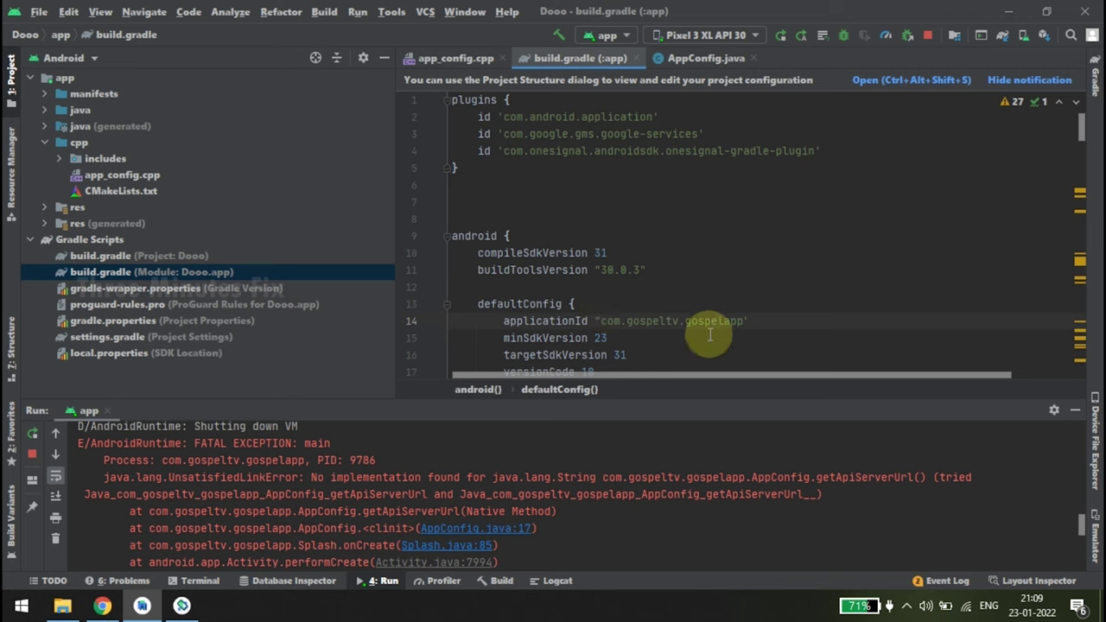
pyautogui.moveTo(747, 320); pyautogui.dragTo(612, 320)
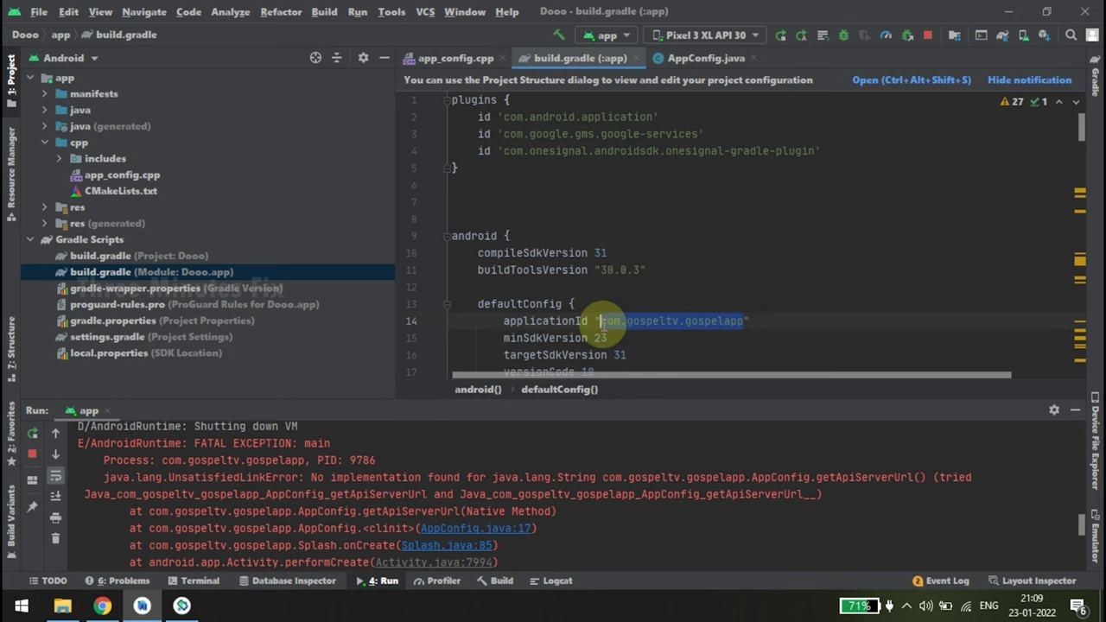
pyautogui.hotkey('ctrl', 'c')
# - Convert the package name in Notepad, close Notepad, and hide the Project panel
pyautogui.press('super')
pyautogui.write('otepad')
pyautogui.press('Return')
pyautogui.hotkey('ctrl', 'v')
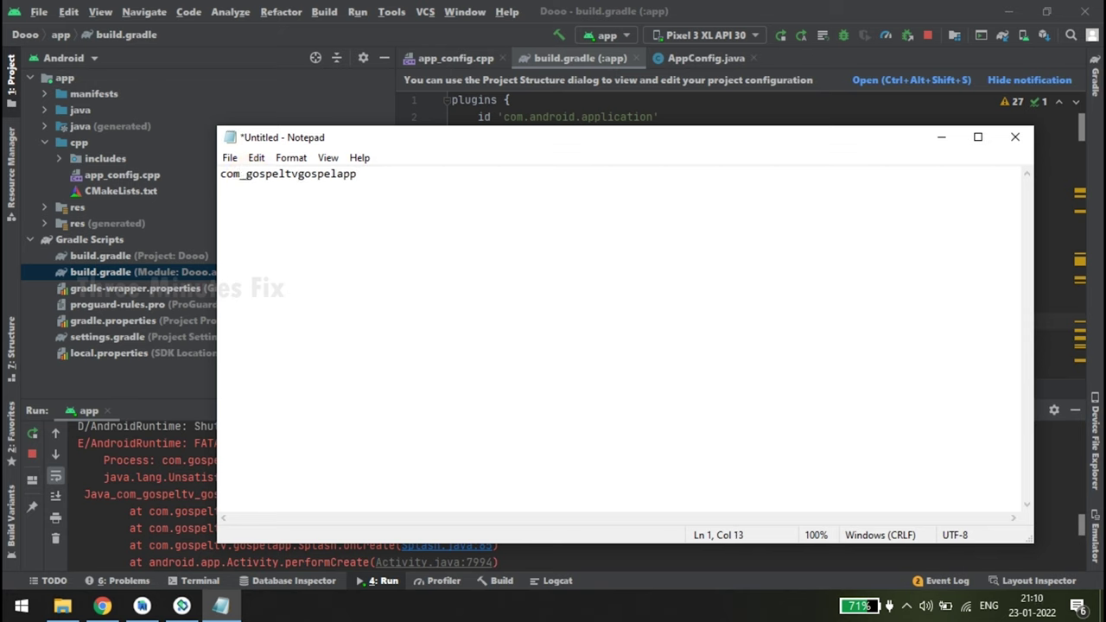
pyautogui.press('BackSpace')
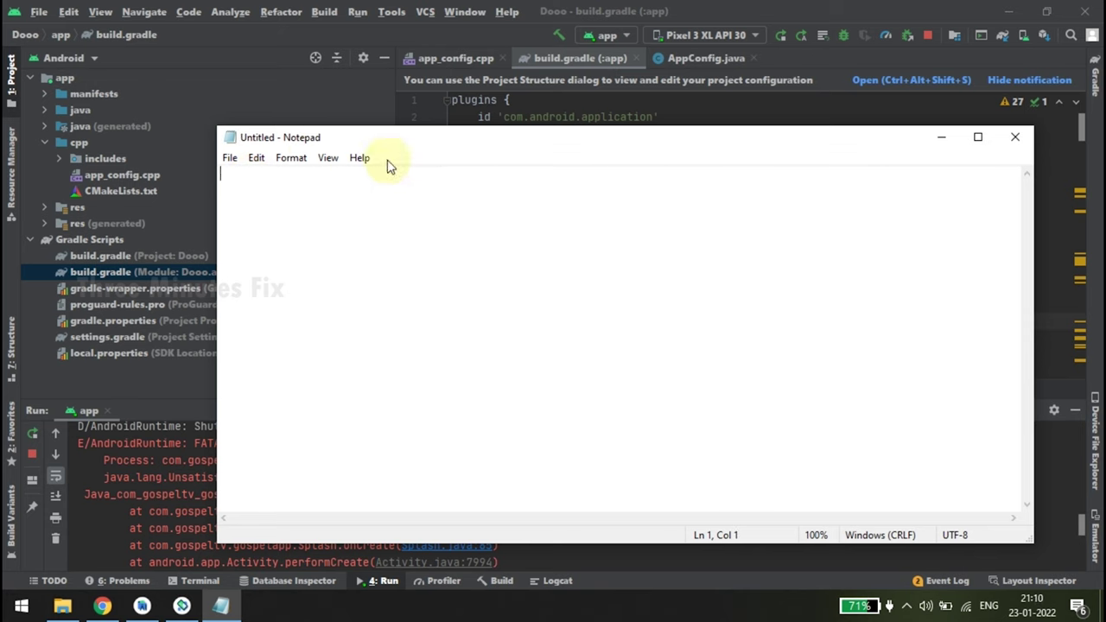
pyautogui.click(1012, 140)
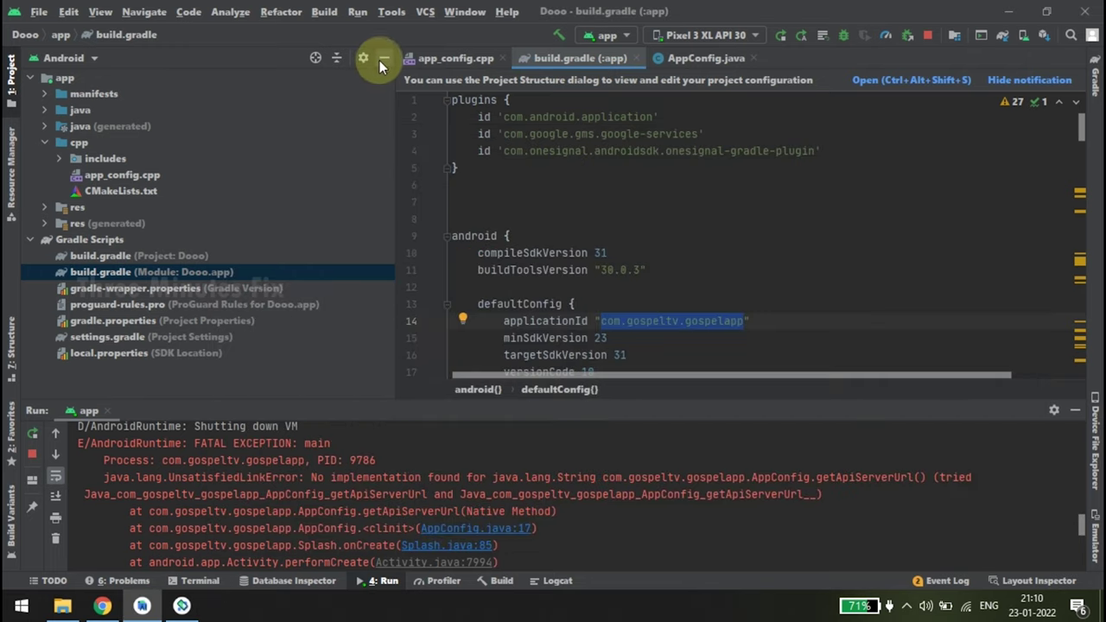
pyautogui.click(383, 58)
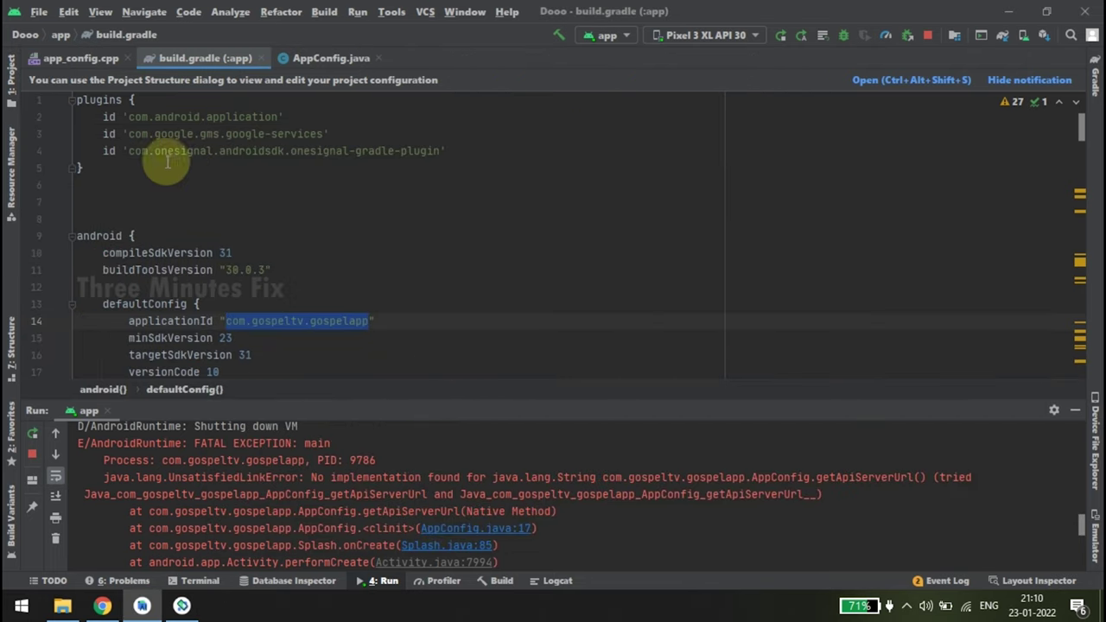
# - Replace com_dooo_android with com_gospeltv_gospelapp in the JNI names on lines 20 and 28
pyautogui.click(36, 58)
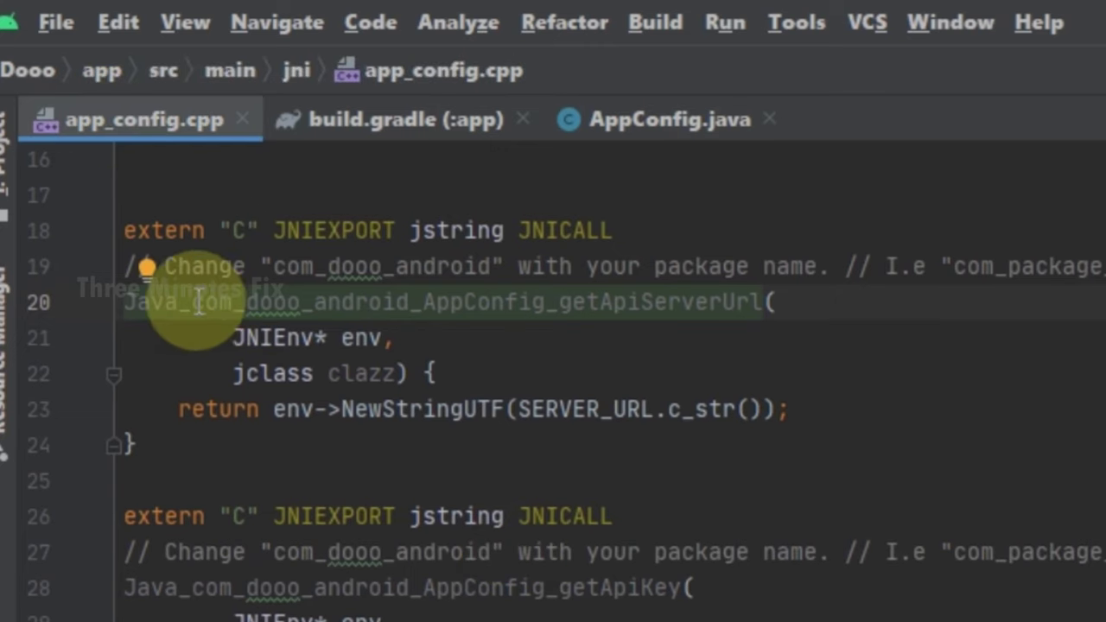
pyautogui.moveTo(191, 302); pyautogui.dragTo(408, 316)
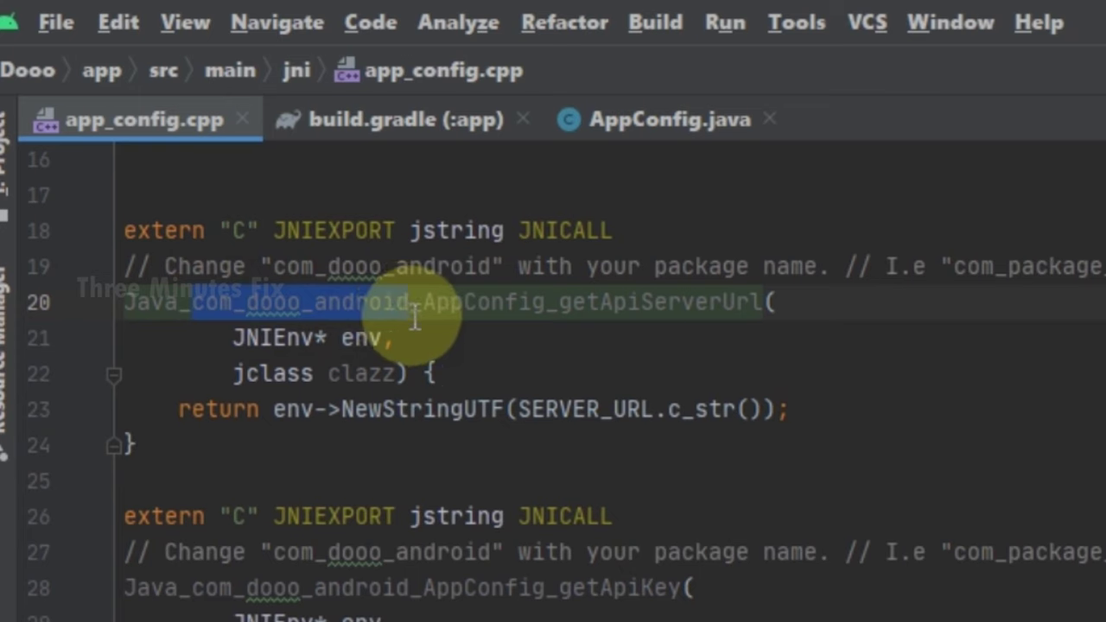
pyautogui.hotkey('ctrl', 'v')
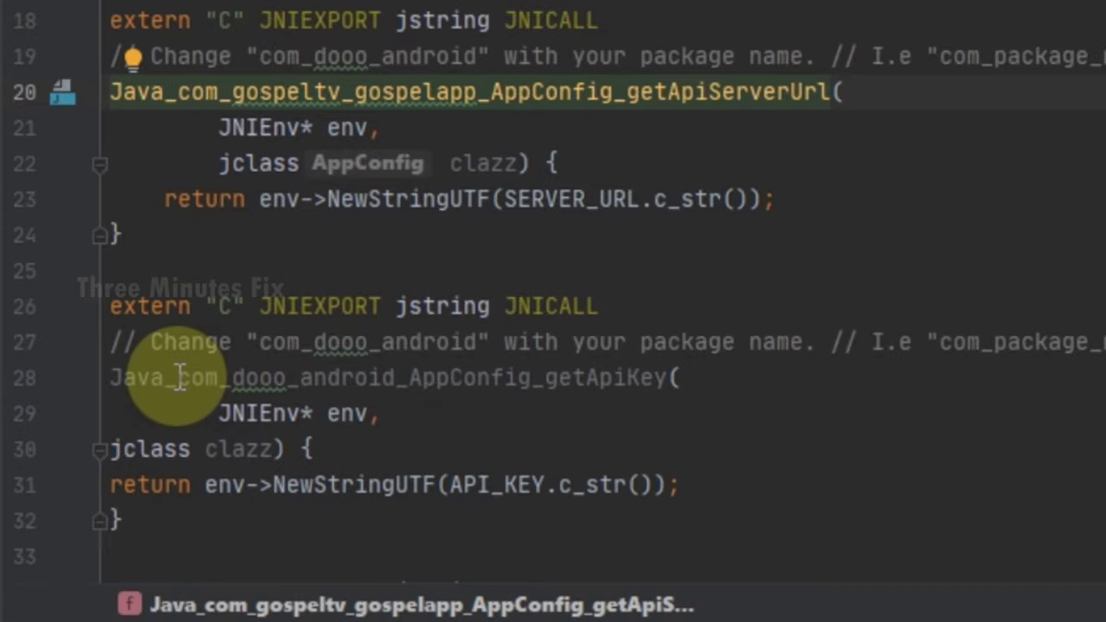
pyautogui.moveTo(177, 377); pyautogui.dragTo(393, 387)
pyautogui.hotkey('ctrl', 'v')
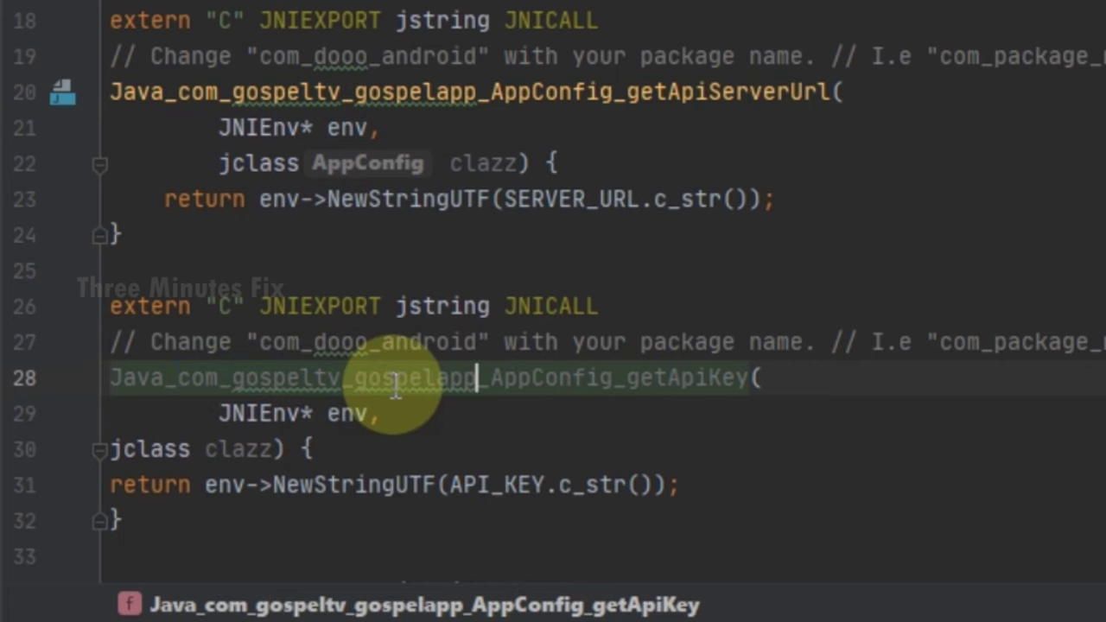
# - Rename the getOnesignalAppID and allowVPNStatus JNI prefixes (lines 36, 44) to com_gospeltv_gospelapp
pyautogui.scroll(-3, 395, 388)
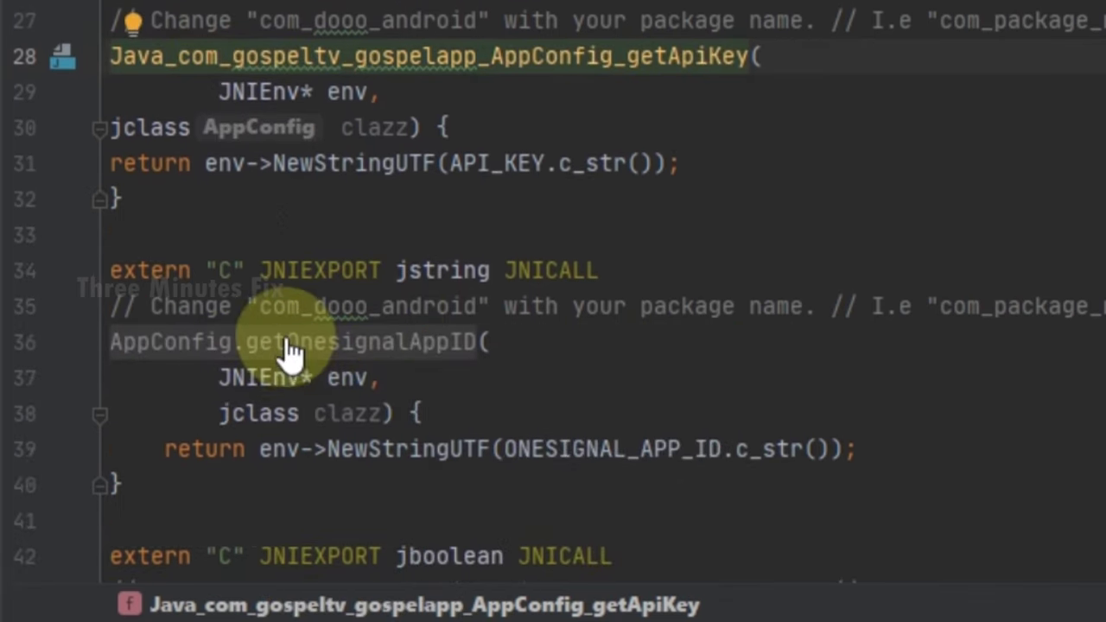
pyautogui.click(291, 341)
pyautogui.click(173, 342)
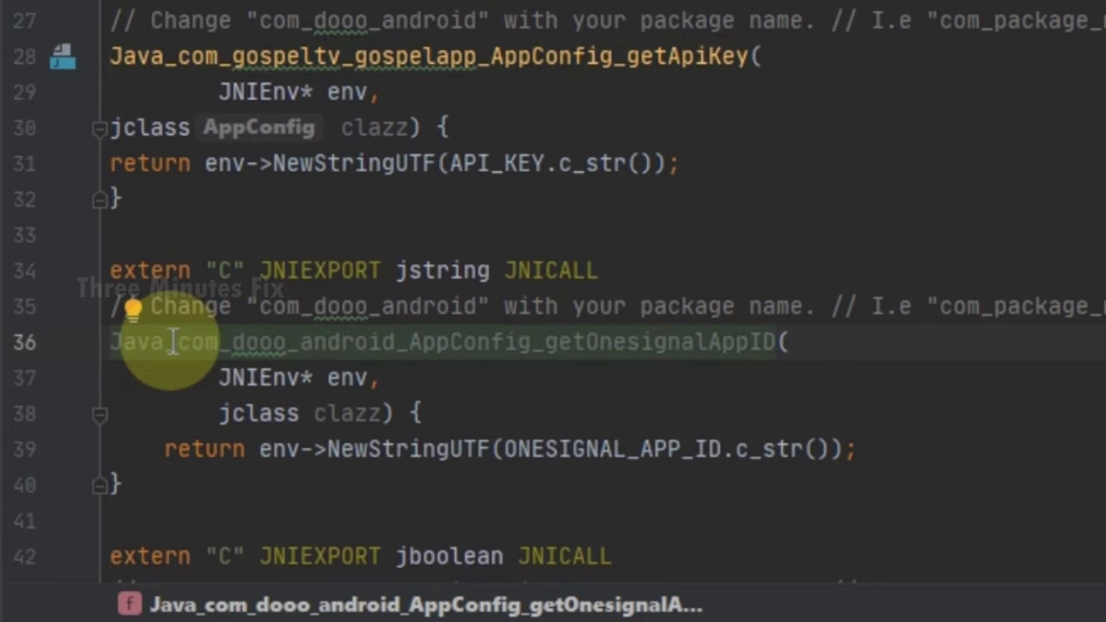
pyautogui.moveTo(172, 342); pyautogui.dragTo(388, 342)
pyautogui.hotkey('ctrl', 'v')
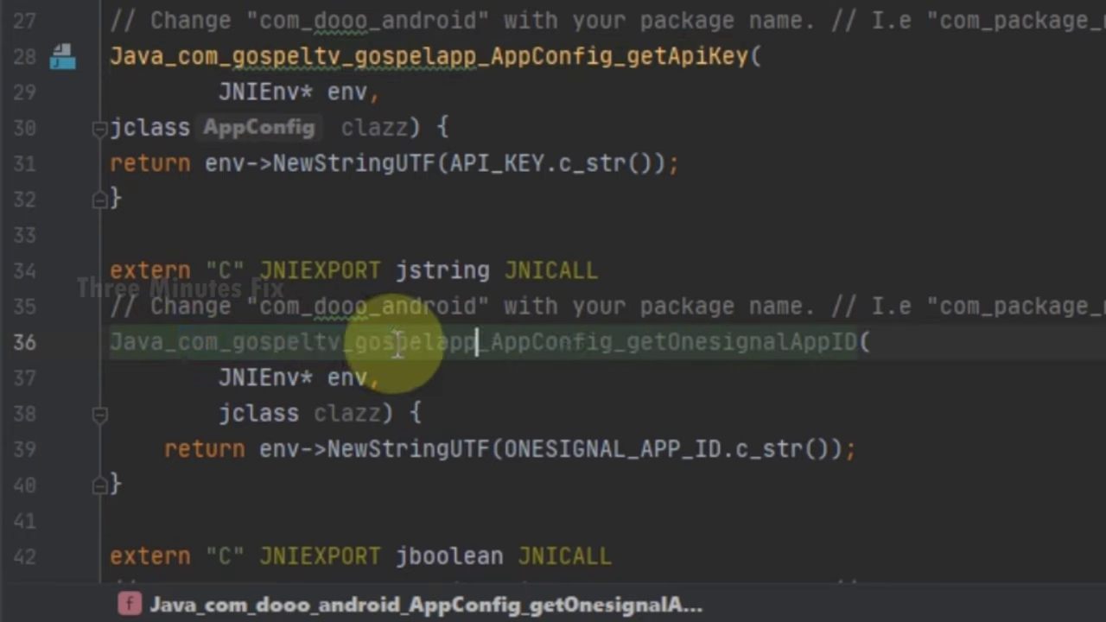
pyautogui.scroll(-3, 396, 345)
pyautogui.scroll(-1, 396, 342)
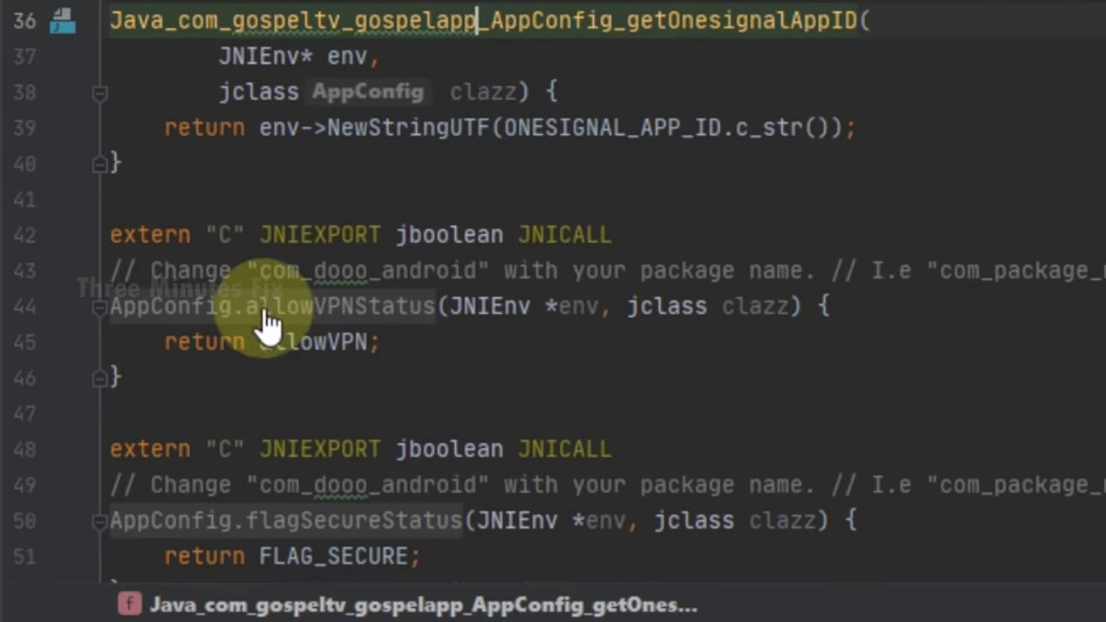
pyautogui.click(265, 308)
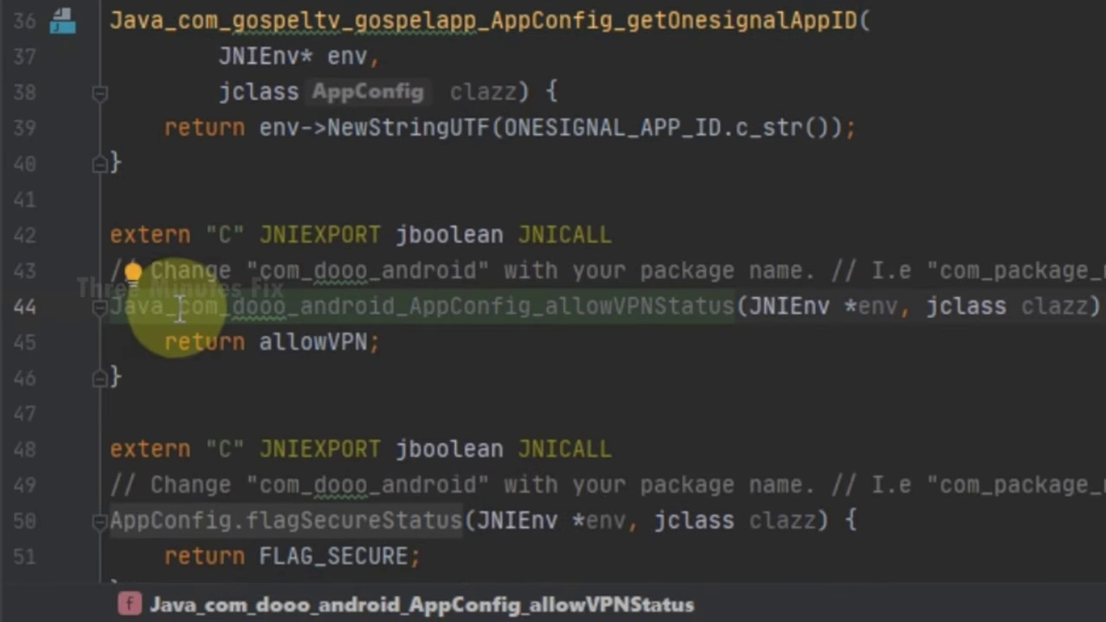
pyautogui.moveTo(178, 306); pyautogui.dragTo(396, 311)
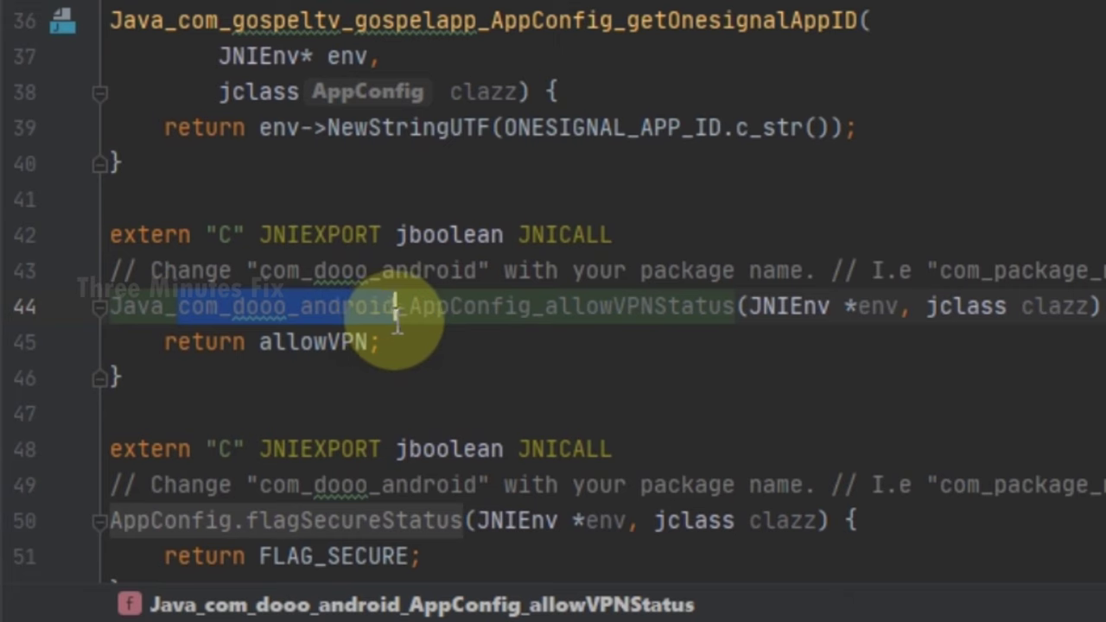
pyautogui.write('com_gospeltv_gospelapp')
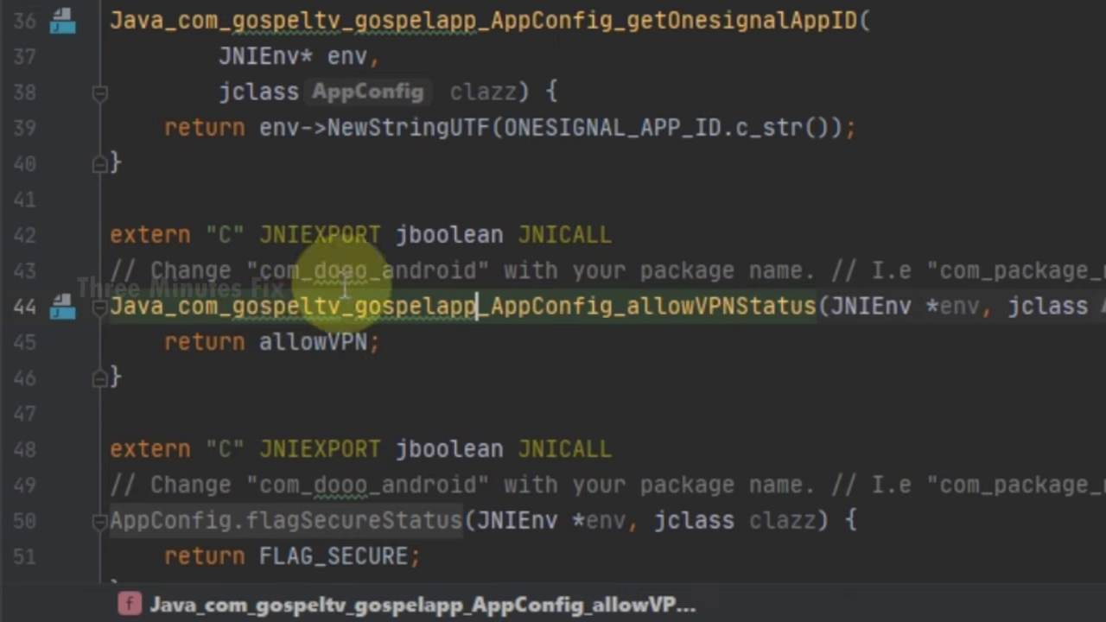
# - Rename the flagSecureStatus and allowRootStatus JNI prefixes (lines 50, 56) to com_gospeltv_gospelapp
pyautogui.scroll(-3, 380, 319)
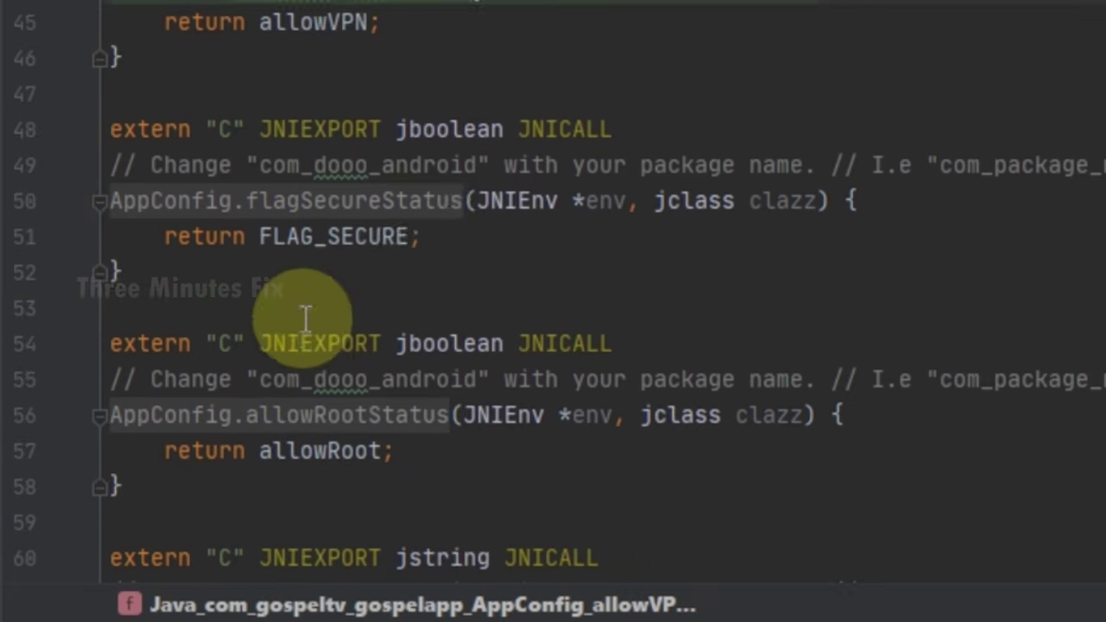
pyautogui.click(388, 208)
pyautogui.moveTo(177, 200); pyautogui.dragTo(386, 203)
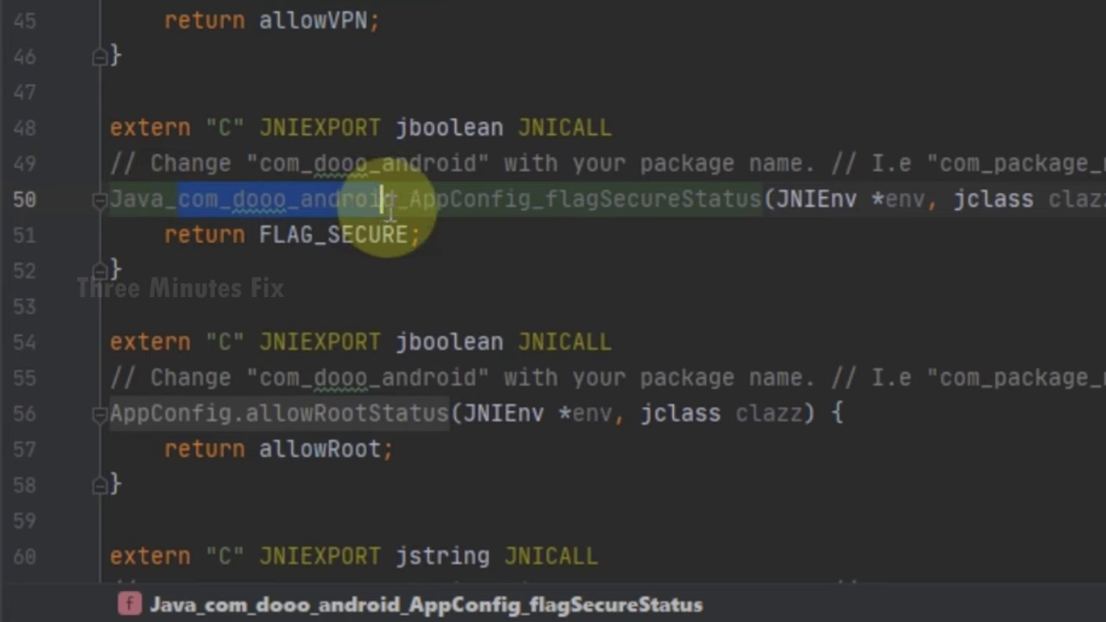
pyautogui.write('com_gospeltv_gospelapp')
pyautogui.hotkey('ctrl', 'space')
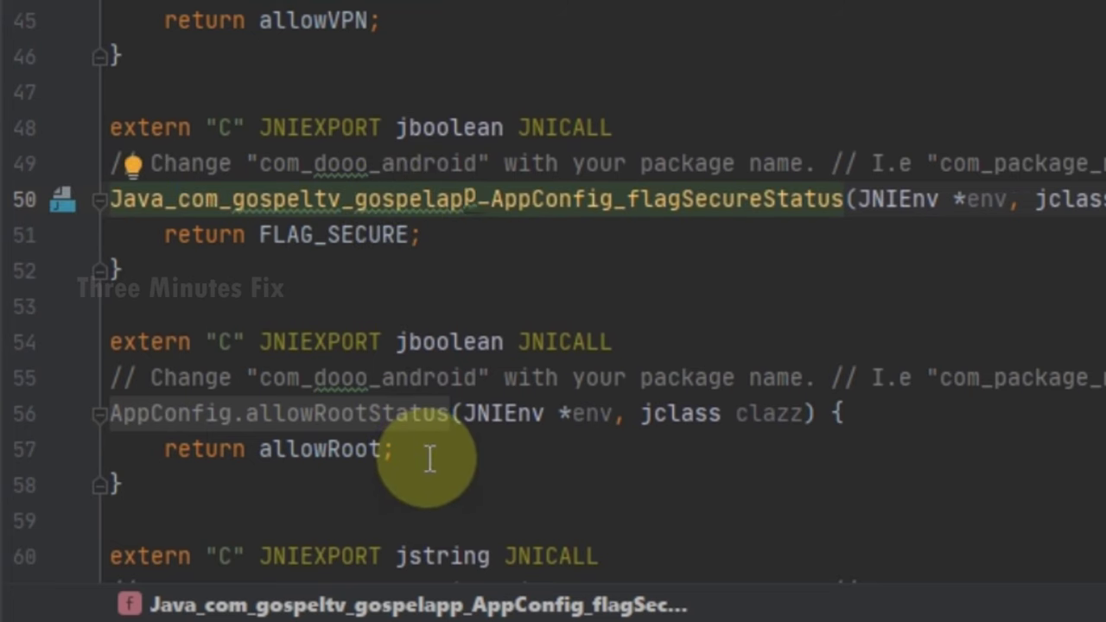
pyautogui.scroll(-3, 420, 464)
pyautogui.click(415, 205)
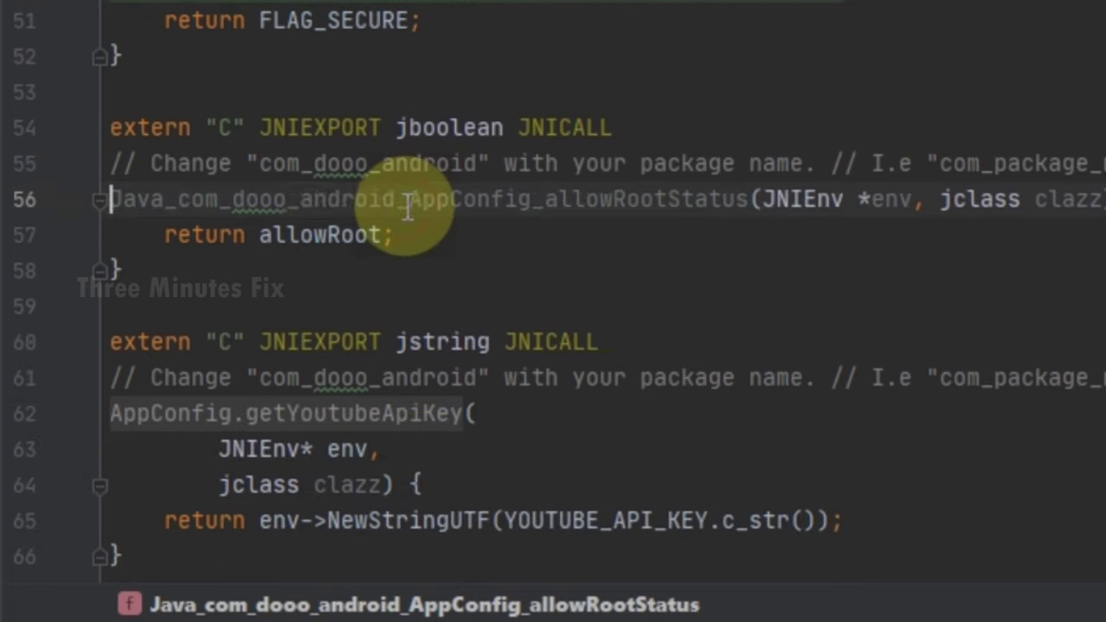
pyautogui.moveTo(182, 199); pyautogui.dragTo(406, 194)
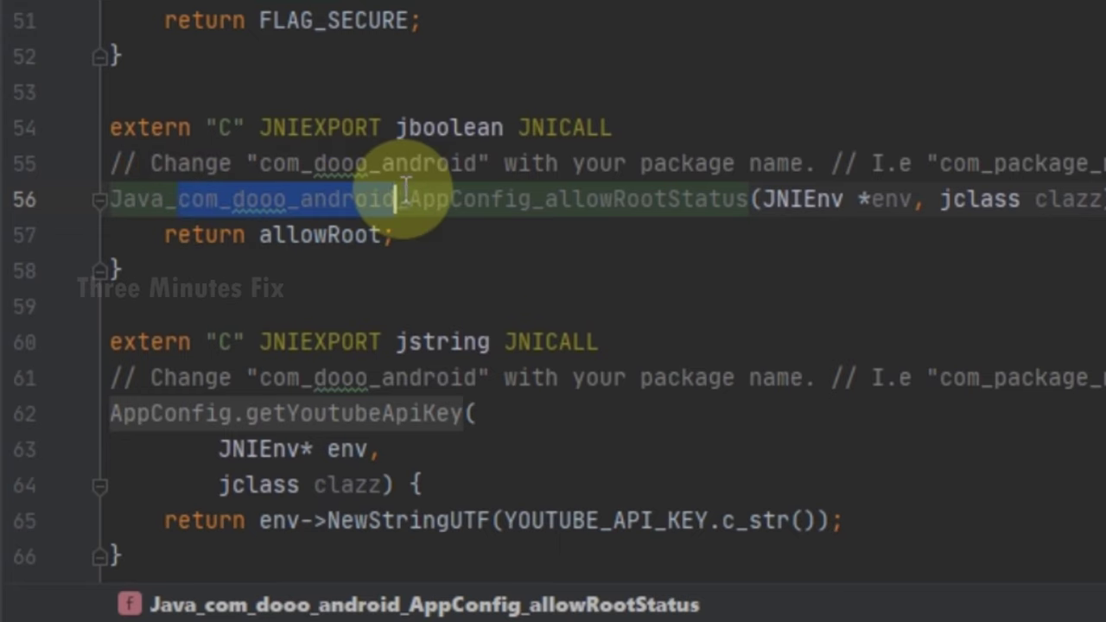
pyautogui.write('com_gospeltv_gospelapp')
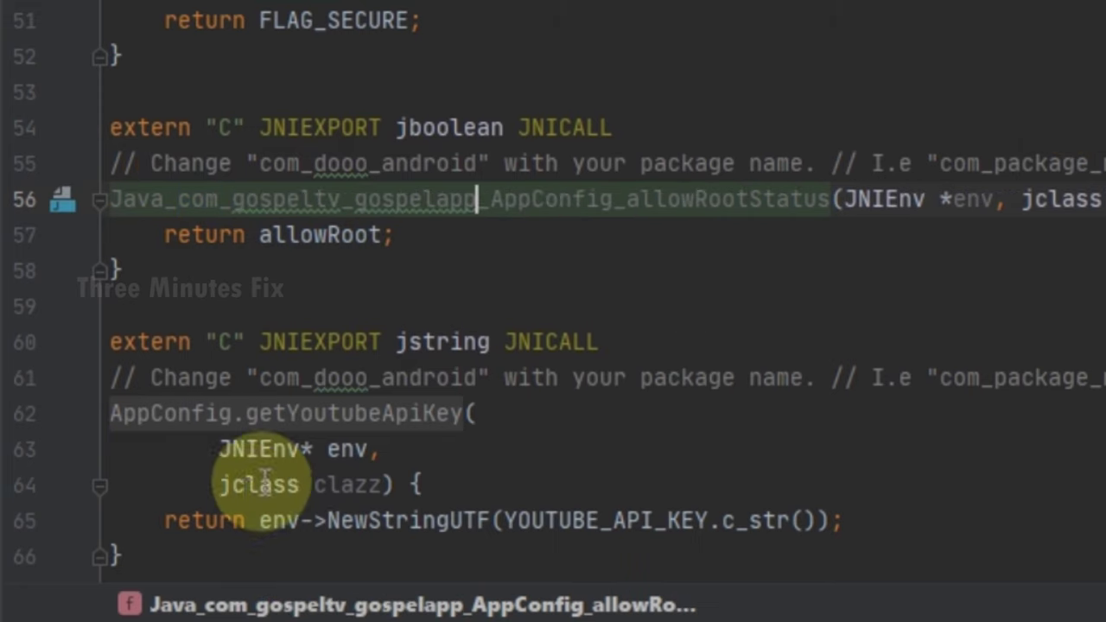
# - Rename the getYoutubeApiKey and unityAdTestModeStatus JNI prefixes (lines 62, 70) to com_gospeltv_gospelapp
pyautogui.scroll(-3, 251, 488)
pyautogui.click(341, 86)
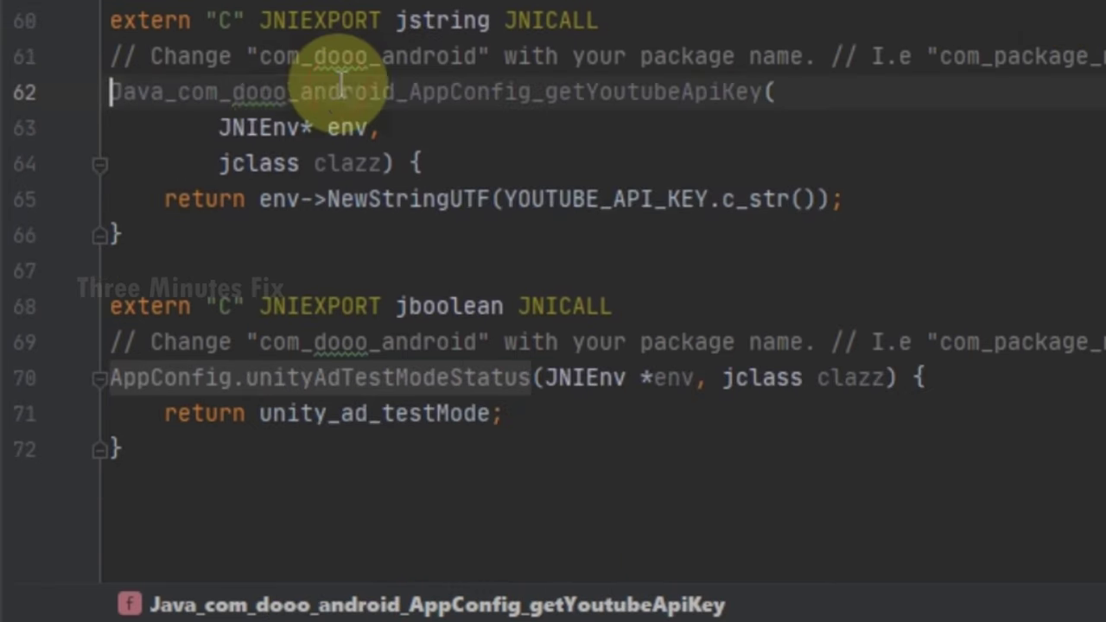
pyautogui.moveTo(111, 104); pyautogui.dragTo(332, 112)
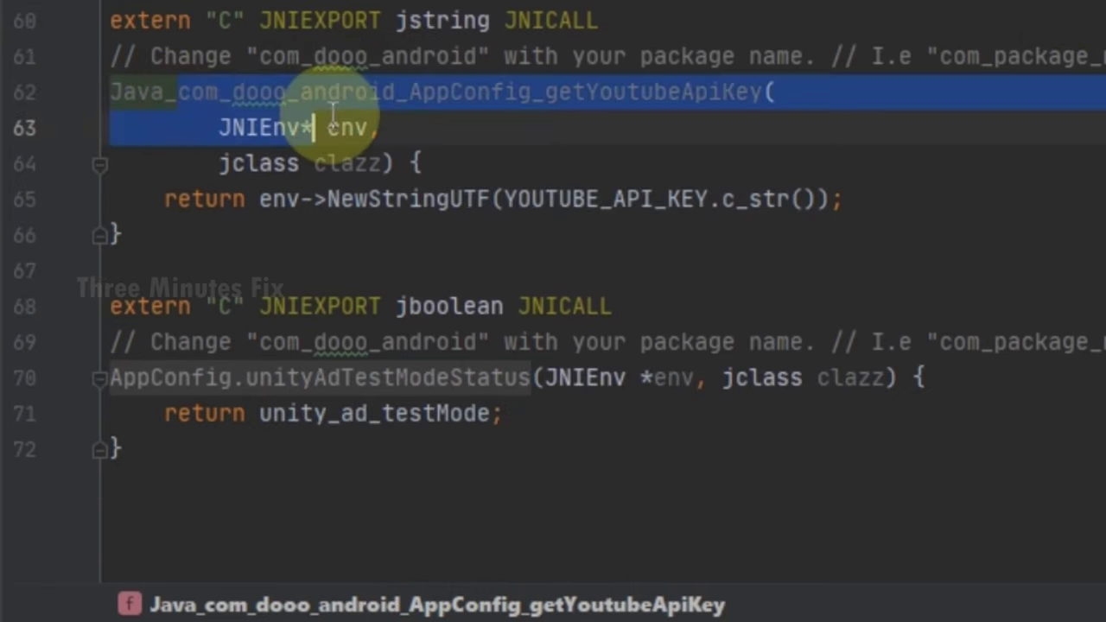
pyautogui.moveTo(178, 91); pyautogui.dragTo(396, 94)
pyautogui.write('com_gospeltv_gospelapp')
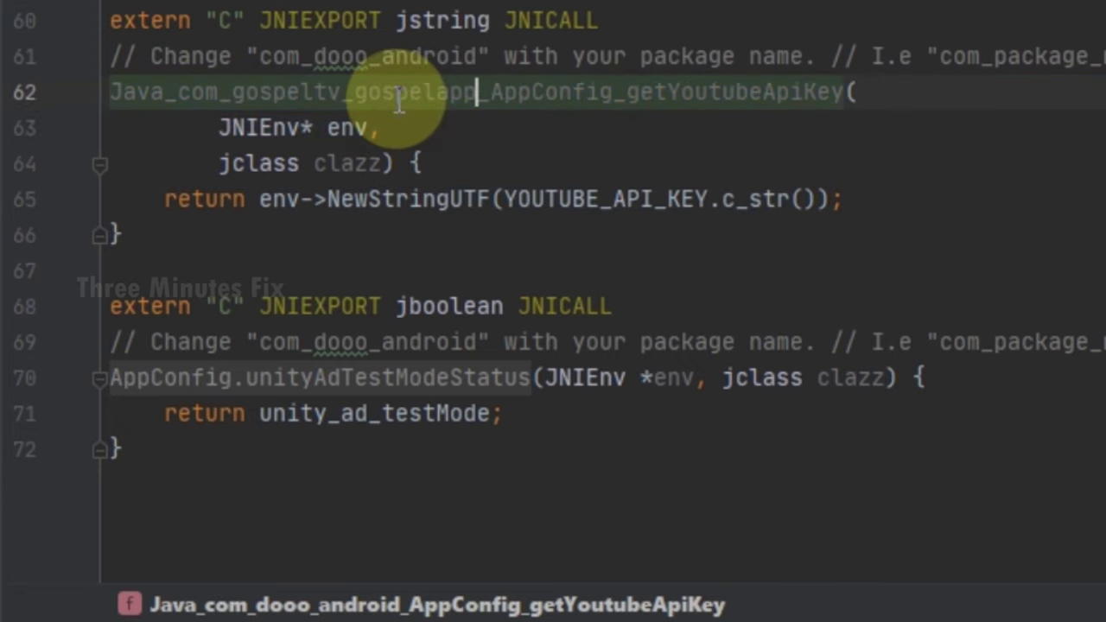
pyautogui.click(192, 388)
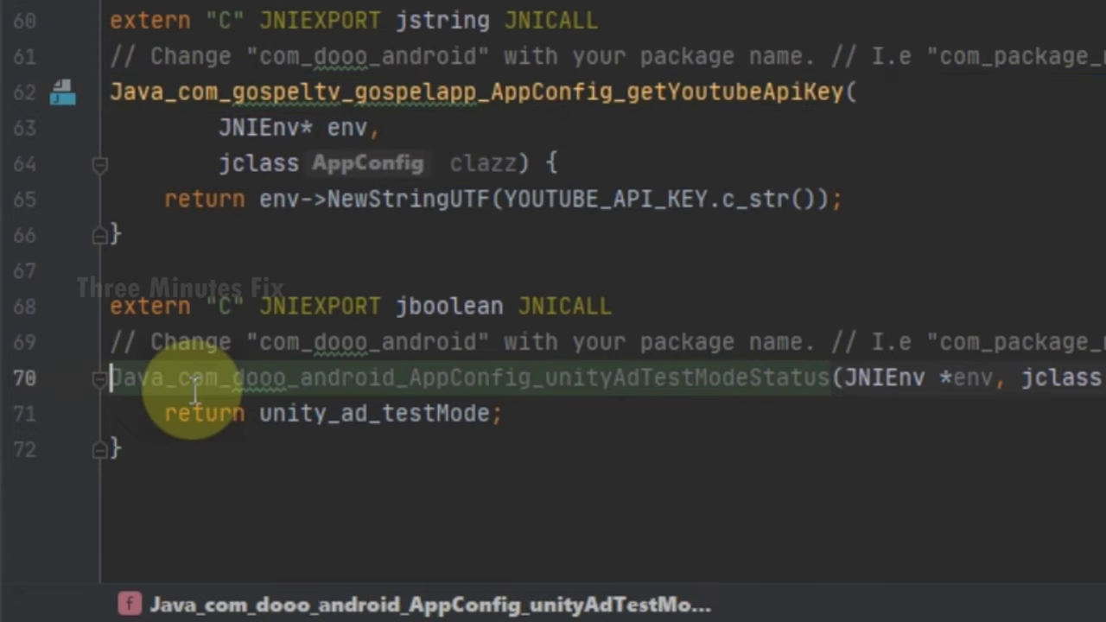
pyautogui.moveTo(178, 387); pyautogui.dragTo(395, 382)
pyautogui.write('com_gospeltv_gospelapp')
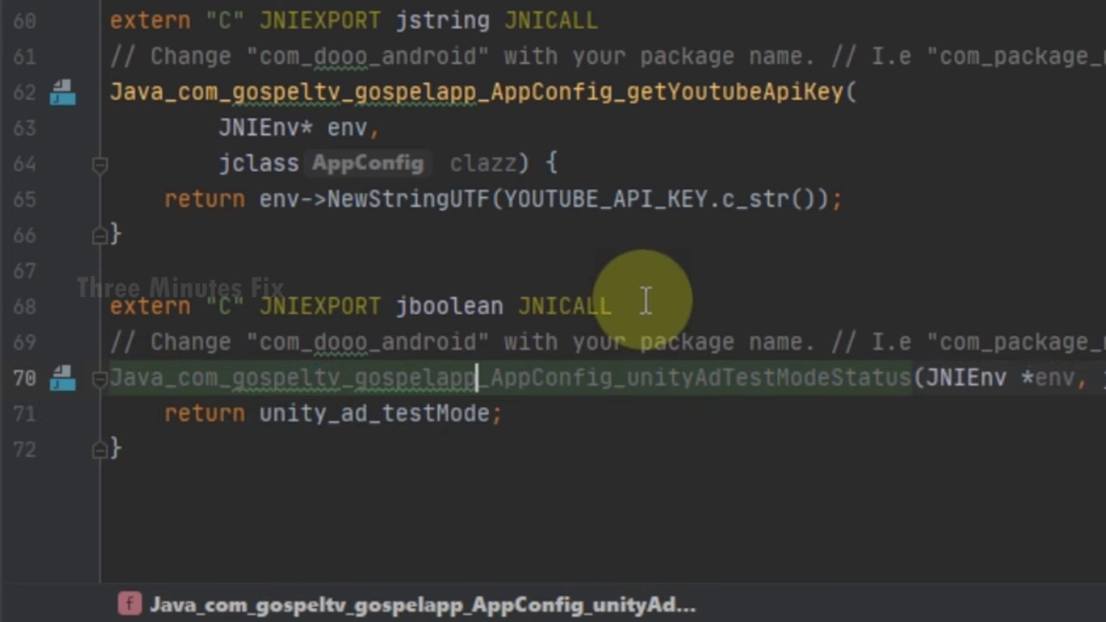
pyautogui.scroll(3, 326, 244)
pyautogui.scroll(10, 326, 245)
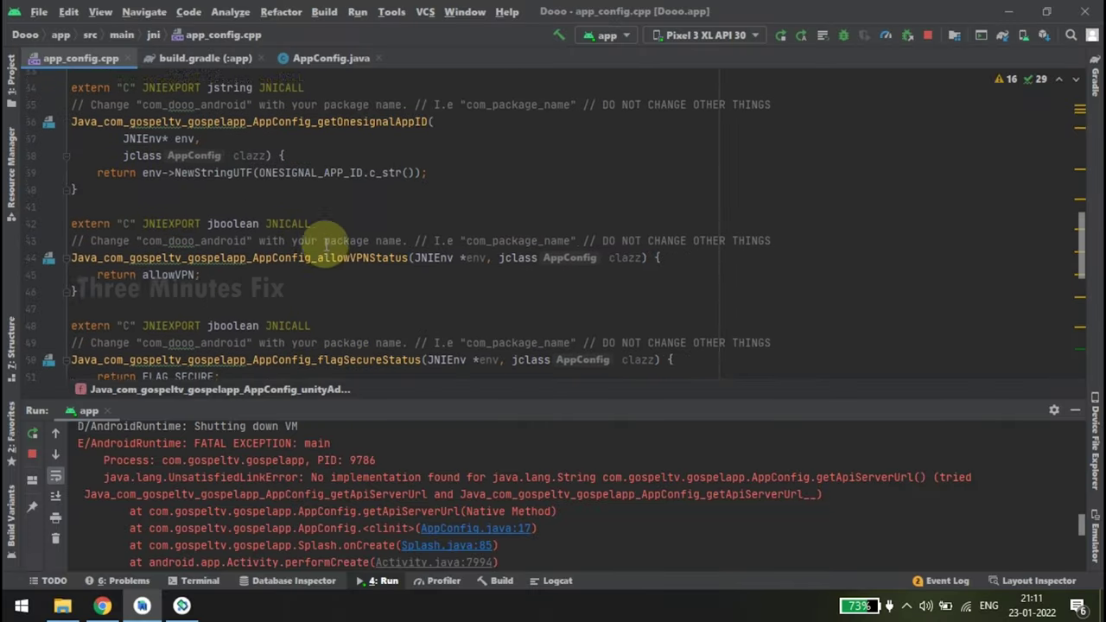
# - Stop the running app from AppConfig.java and bring the emulator in front of the IDE
pyautogui.scroll(5, 327, 244)
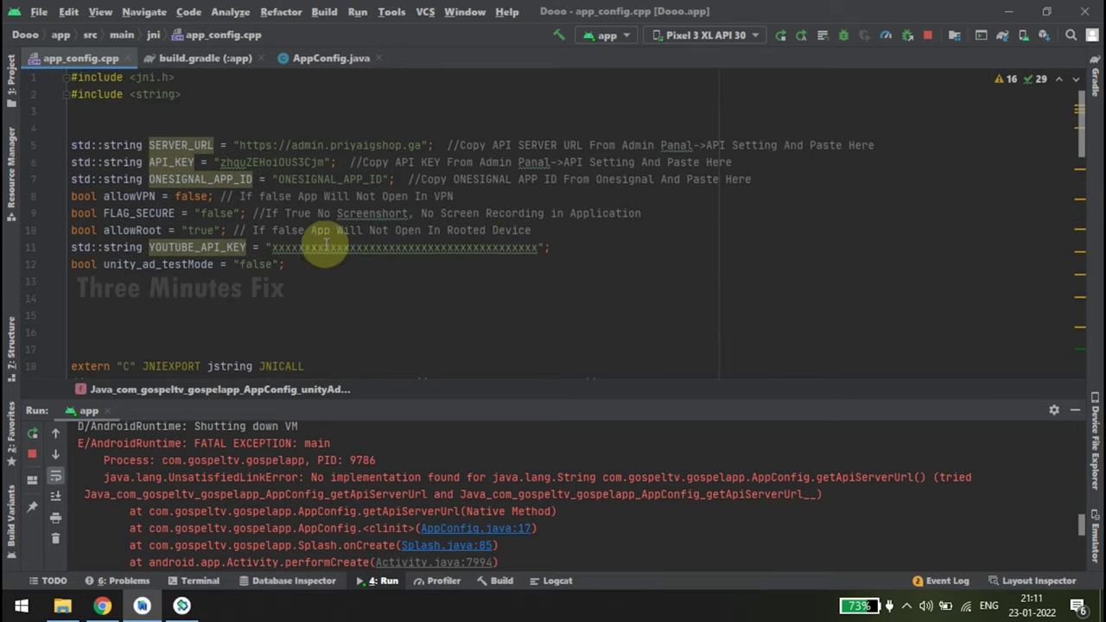
pyautogui.click(322, 57)
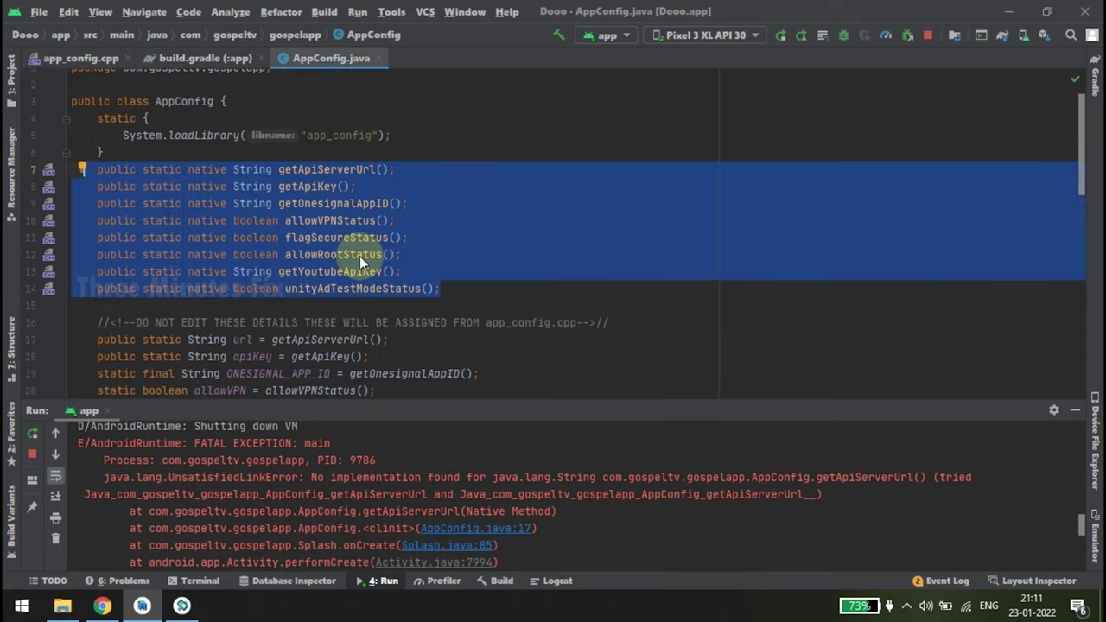
pyautogui.click(525, 228)
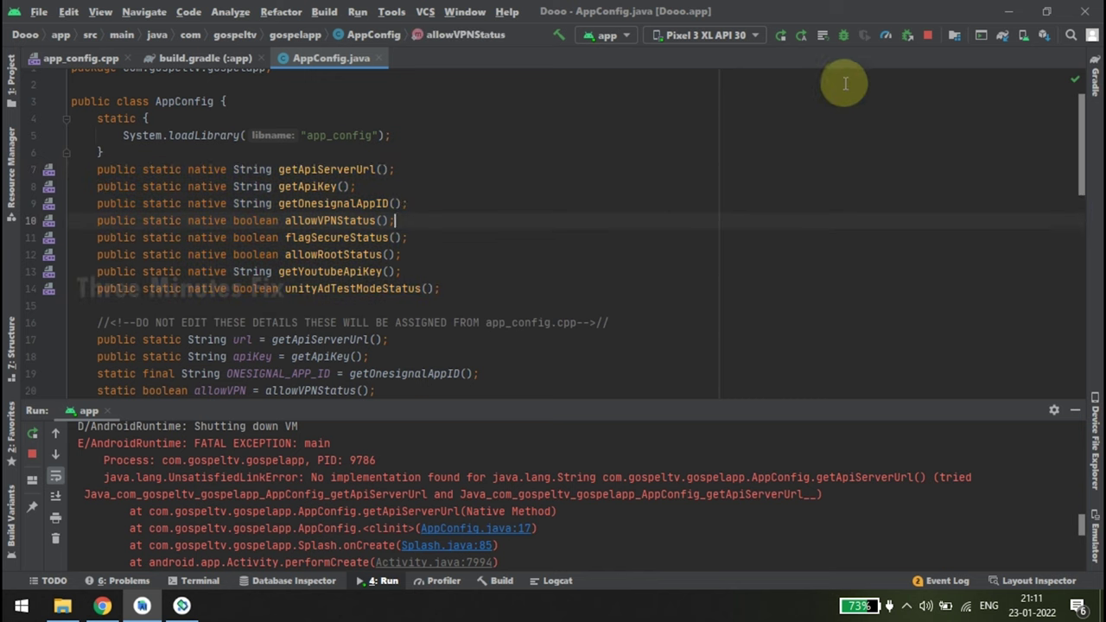
pyautogui.click(933, 38)
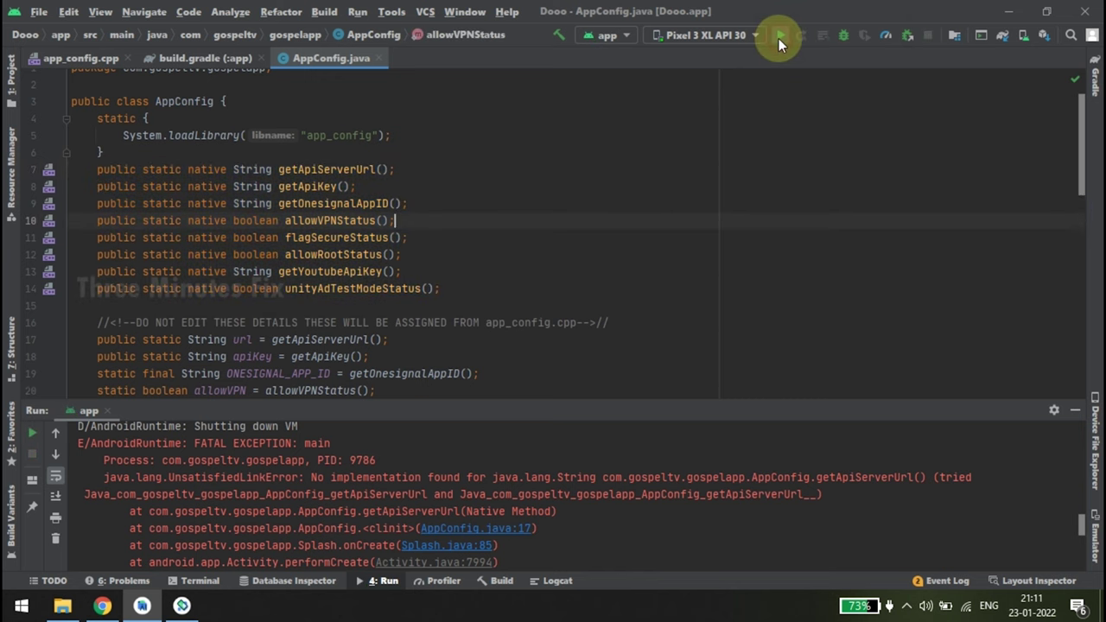
pyautogui.click(184, 607)
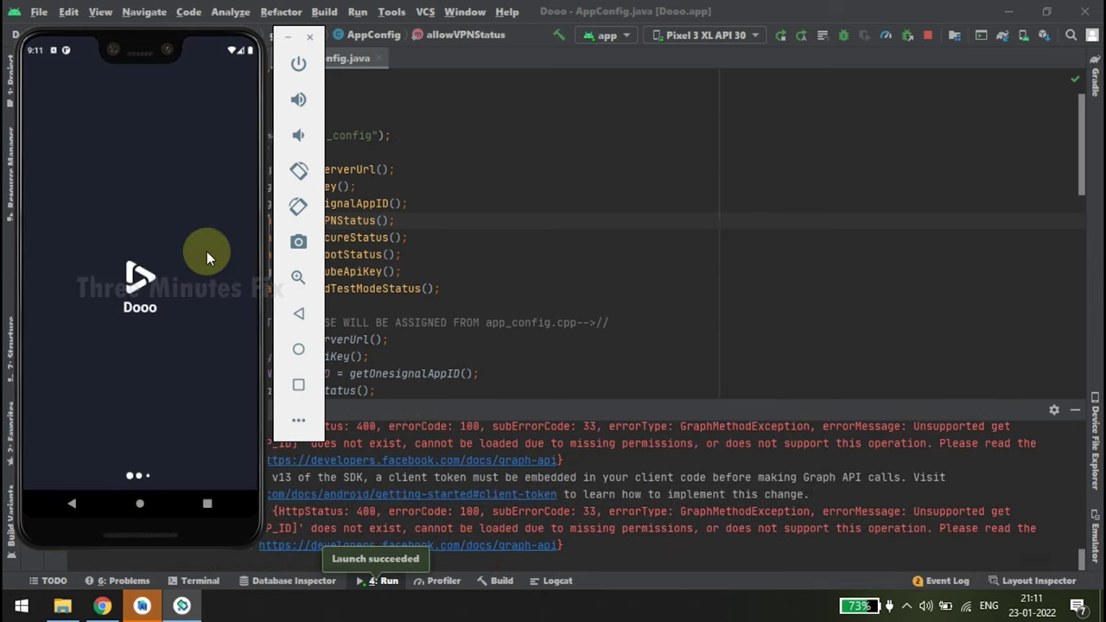
# - Centre the emulator window and switch the Dooo app to its sign-up form
pyautogui.moveTo(146, 44); pyautogui.dragTo(906, 43)
pyautogui.click(81, 57)
pyautogui.moveTo(824, 55); pyautogui.dragTo(571, 33)
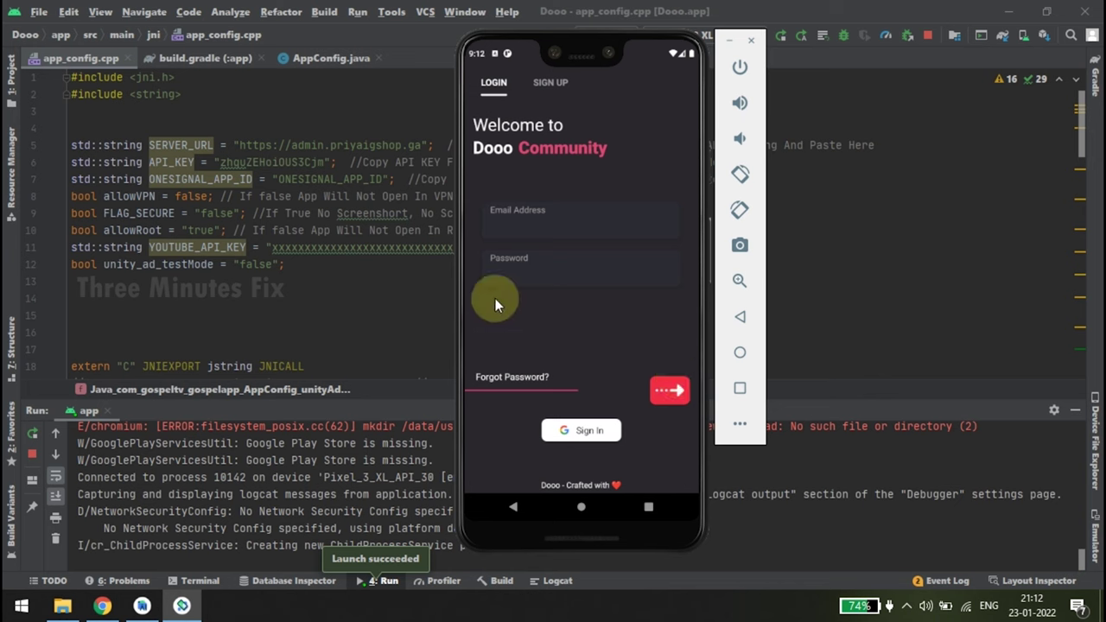
pyautogui.click(553, 83)
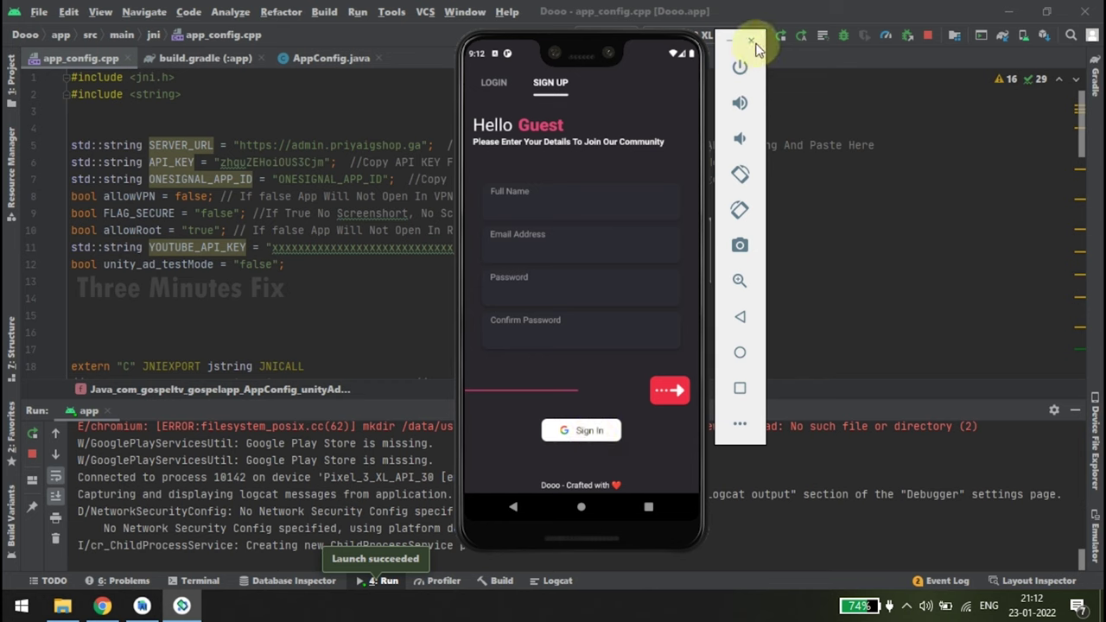
# - Swipe the Dooo app away in Recents, close the emulator, and log in to the admin panel
pyautogui.click(648, 508)
pyautogui.moveTo(610, 343); pyautogui.dragTo(596, 52)
pyautogui.click(751, 40)
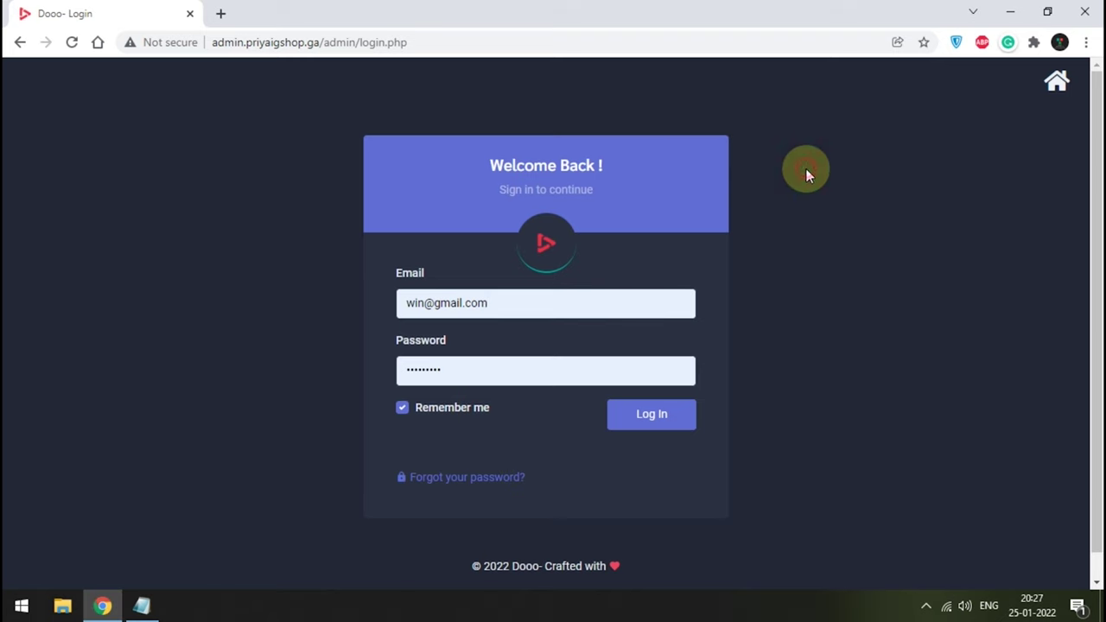
pyautogui.click(653, 416)
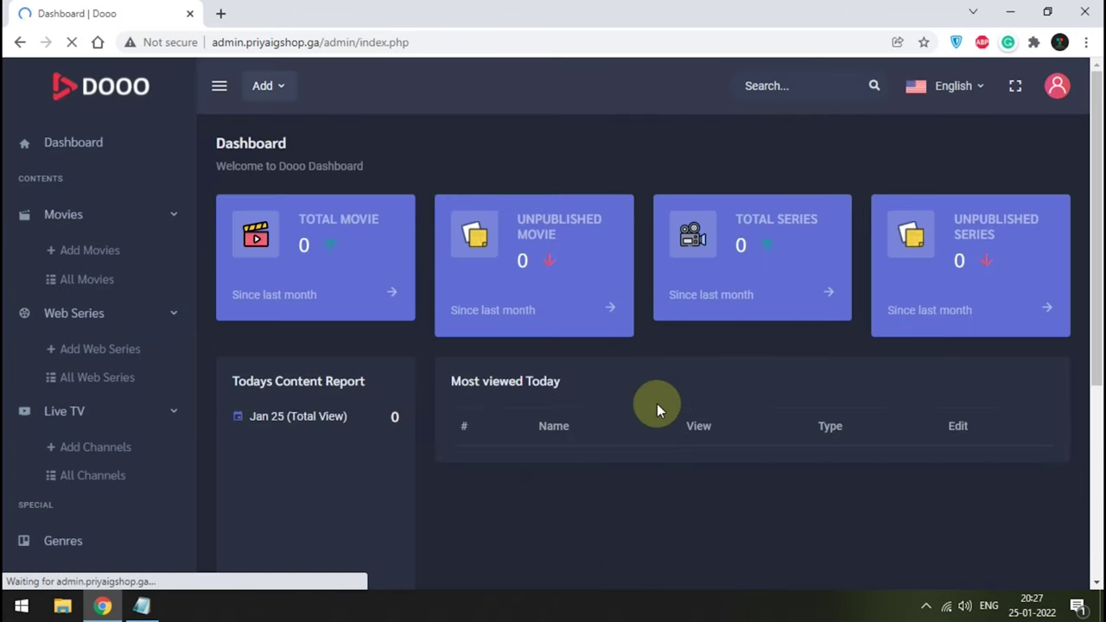
# - Open Movies > Add Movie and launch the TheMovieDB.org link in a new tab
pyautogui.click(79, 217)
pyautogui.click(84, 259)
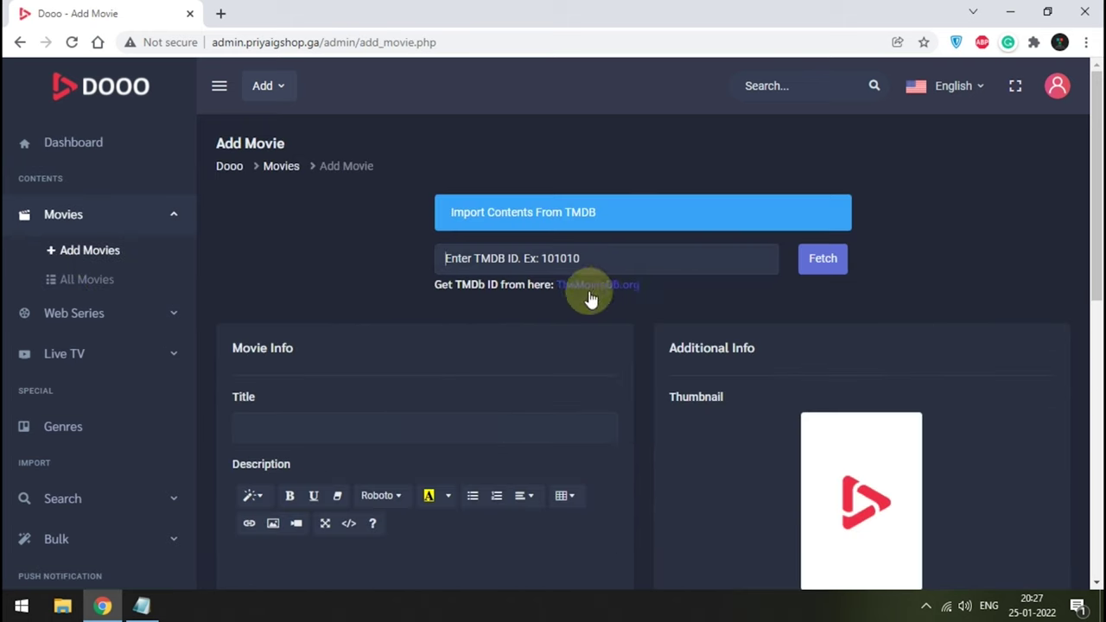
pyautogui.moveTo(423, 289); pyautogui.dragTo(708, 291)
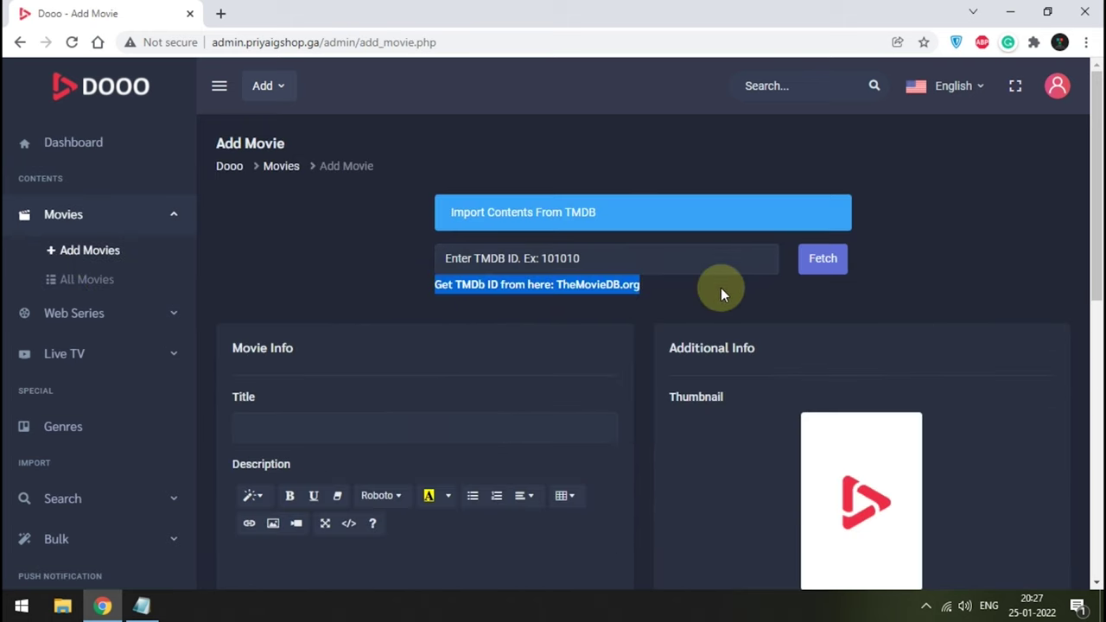
pyautogui.click(726, 291)
pyautogui.click(591, 291)
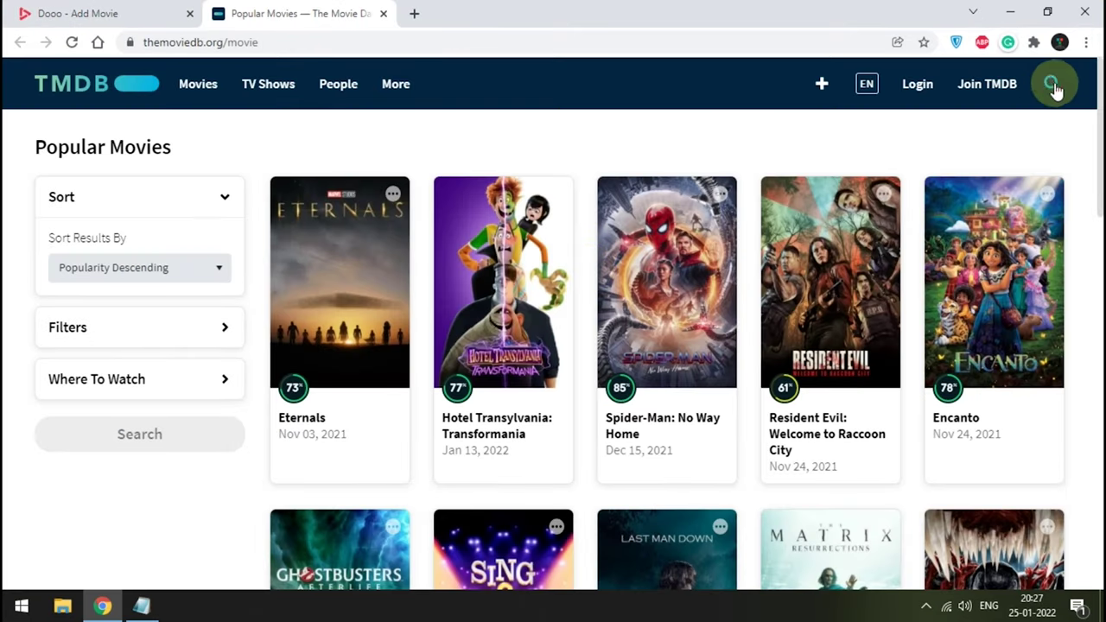
# - Search TMDB for 'the bible' and paste its ID 2525 into Dooo's TMDB ID field
pyautogui.click(1052, 85)
pyautogui.write('the bible')
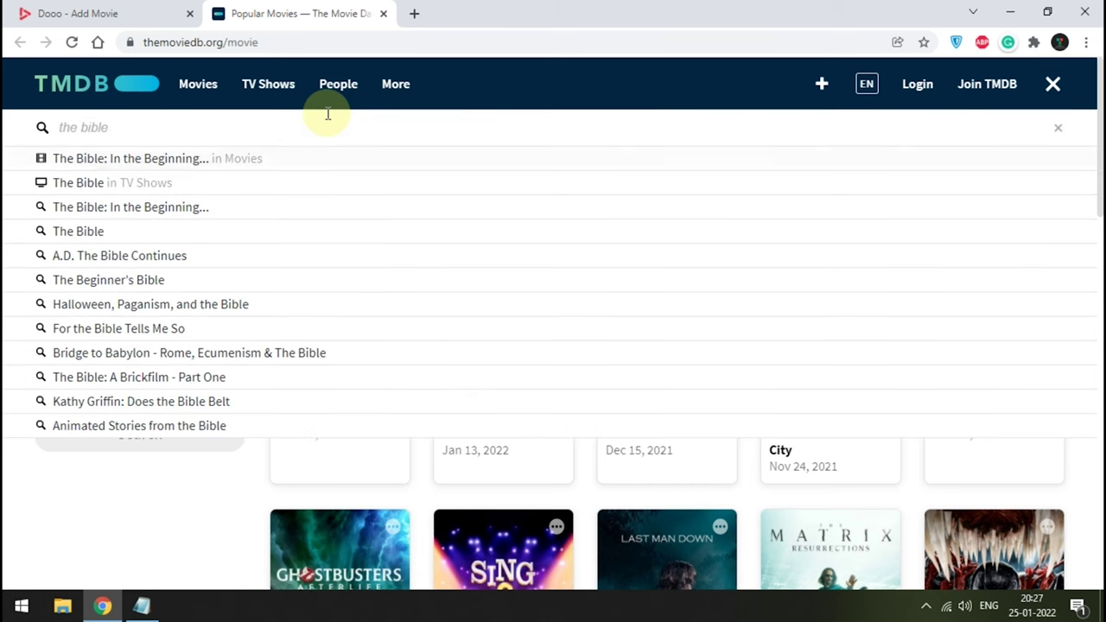
pyautogui.click(266, 173)
pyautogui.click(316, 239)
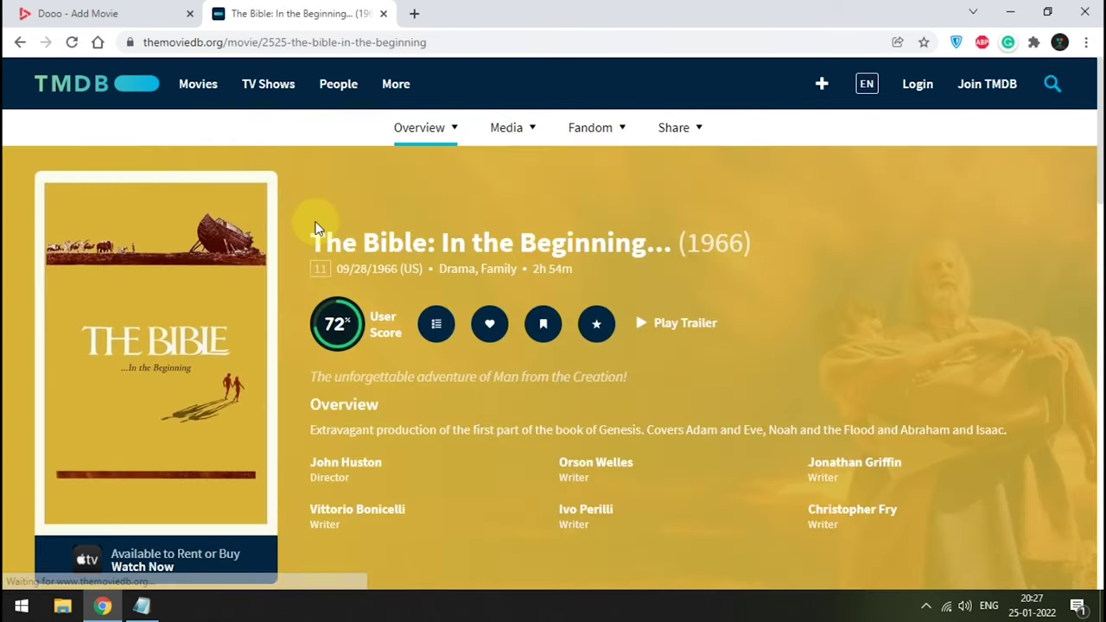
pyautogui.doubleClick(275, 43)
pyautogui.hotkey('ctrl', 'c')
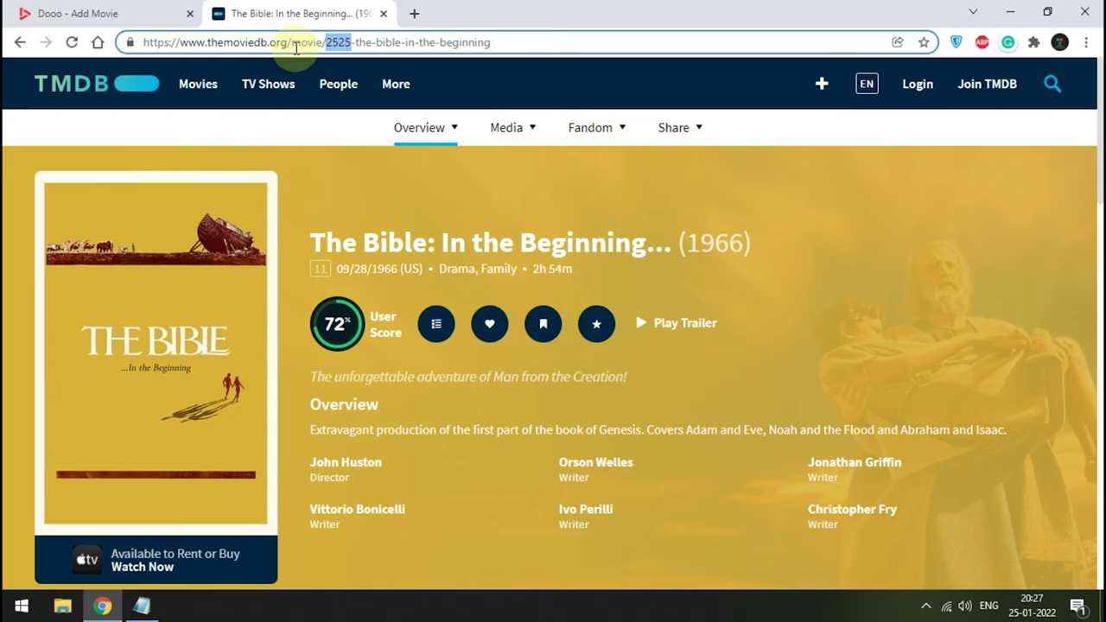
pyautogui.click(111, 10)
pyautogui.hotkey('ctrl', 'v')
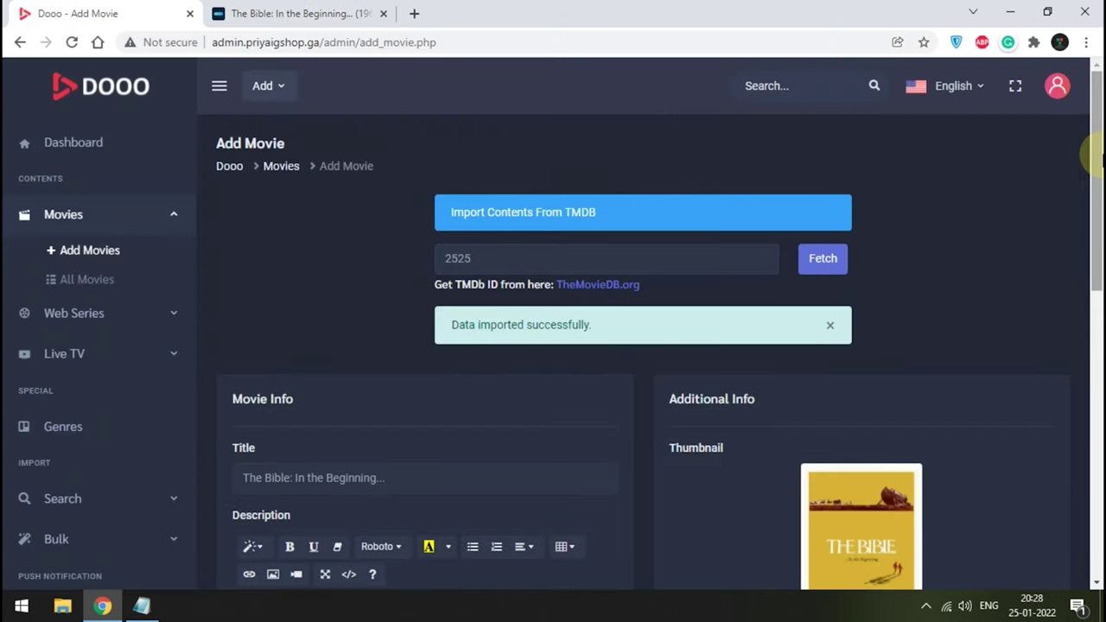
# - Create the movie from the imported TMDB 2525 details
pyautogui.scroll(-4, 1095, 155)
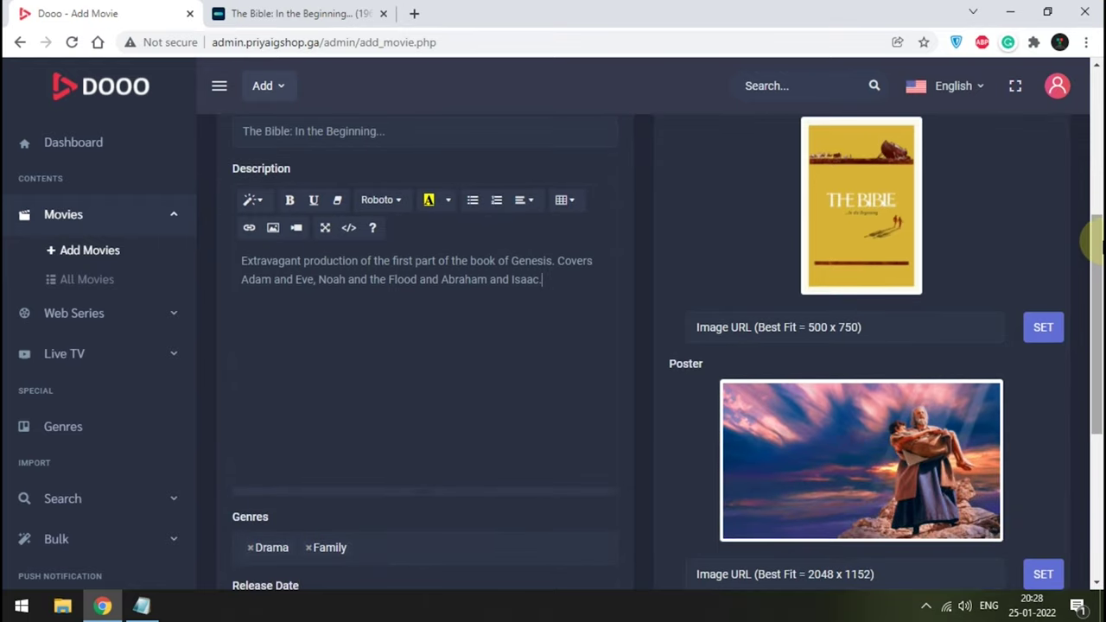
pyautogui.scroll(-4, 1096, 243)
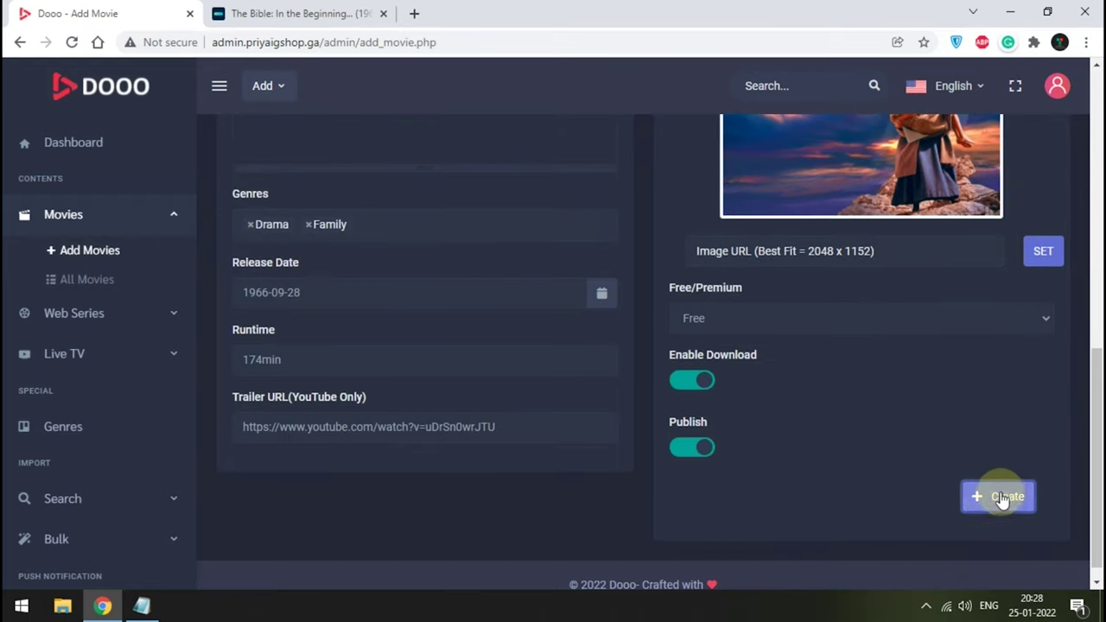
pyautogui.click(1002, 499)
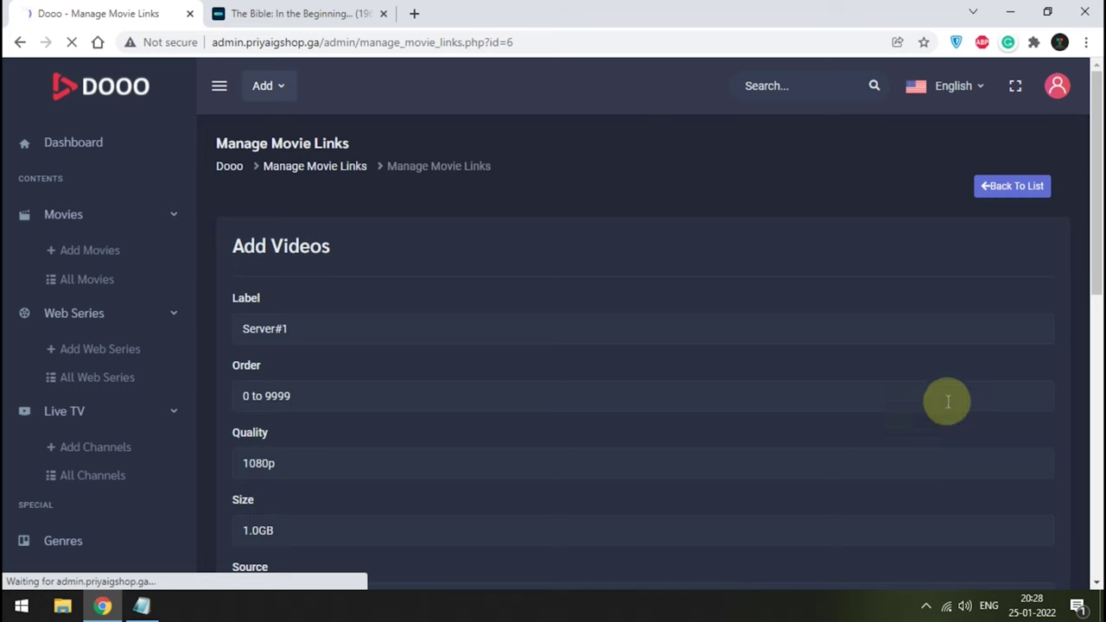
# - Set the video link's label English, order 1, size 1.5Gb and source Mp4 From Url
pyautogui.moveTo(1095, 199); pyautogui.dragTo(1094, 241)
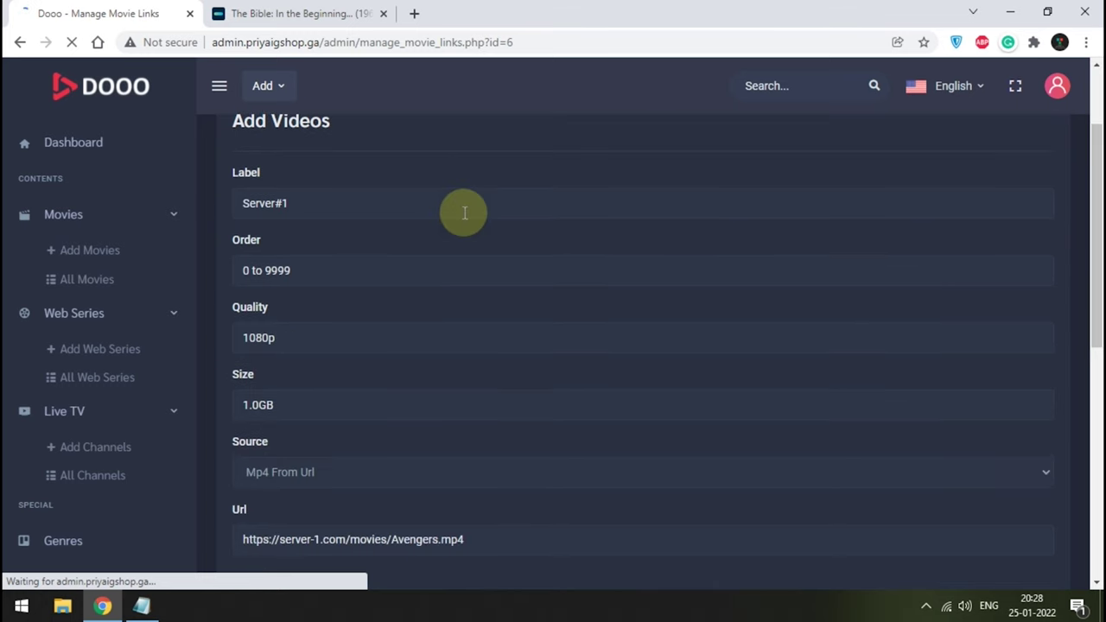
pyautogui.write('English')
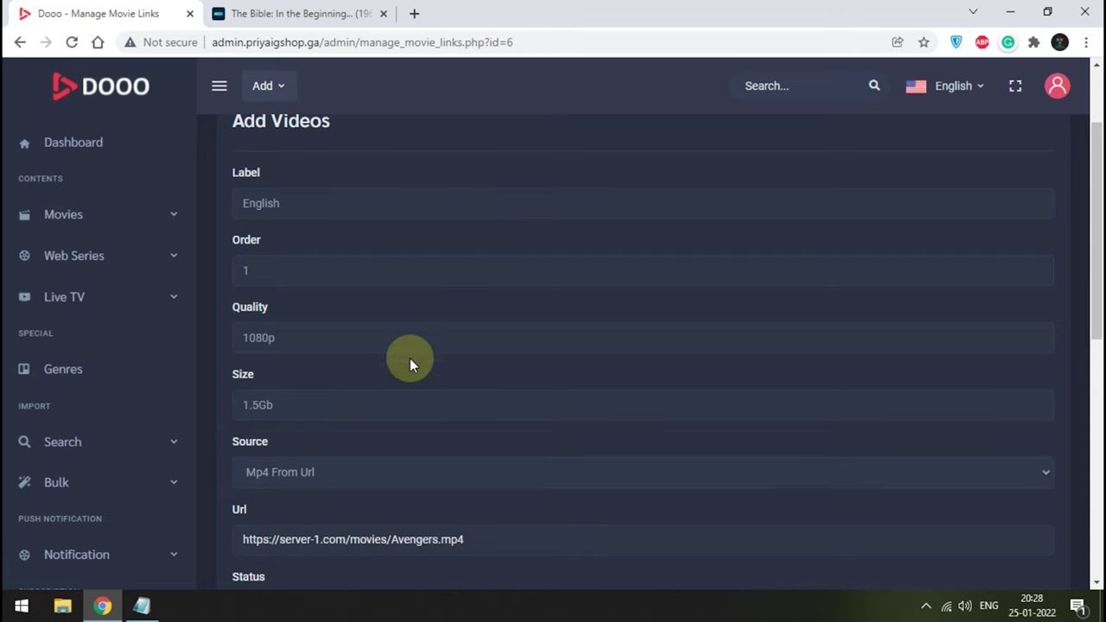
pyautogui.click(341, 494)
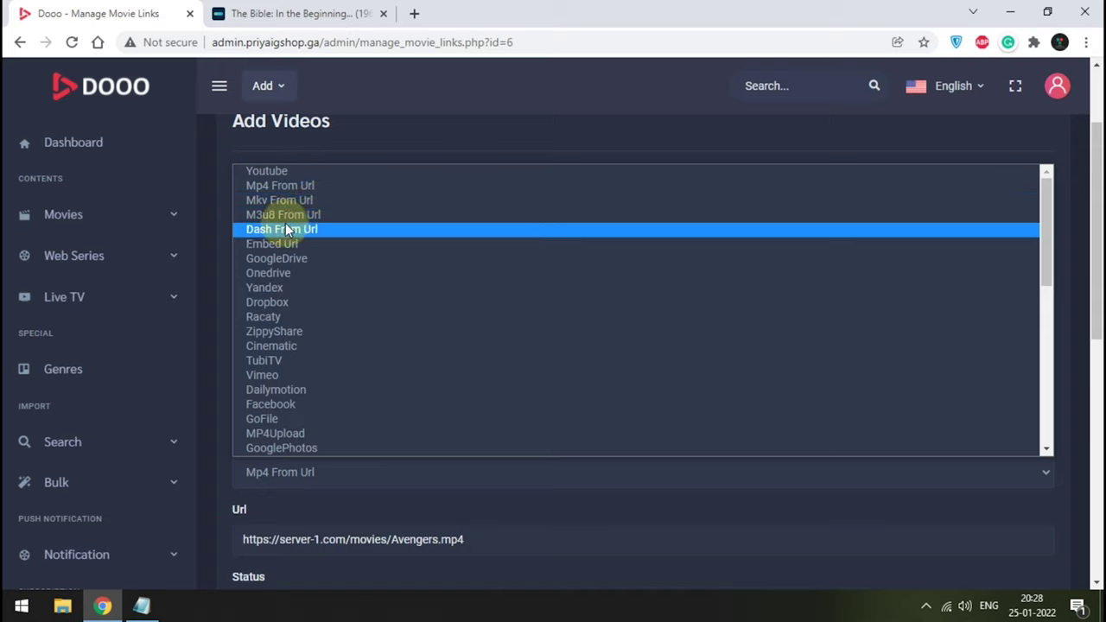
pyautogui.click(289, 188)
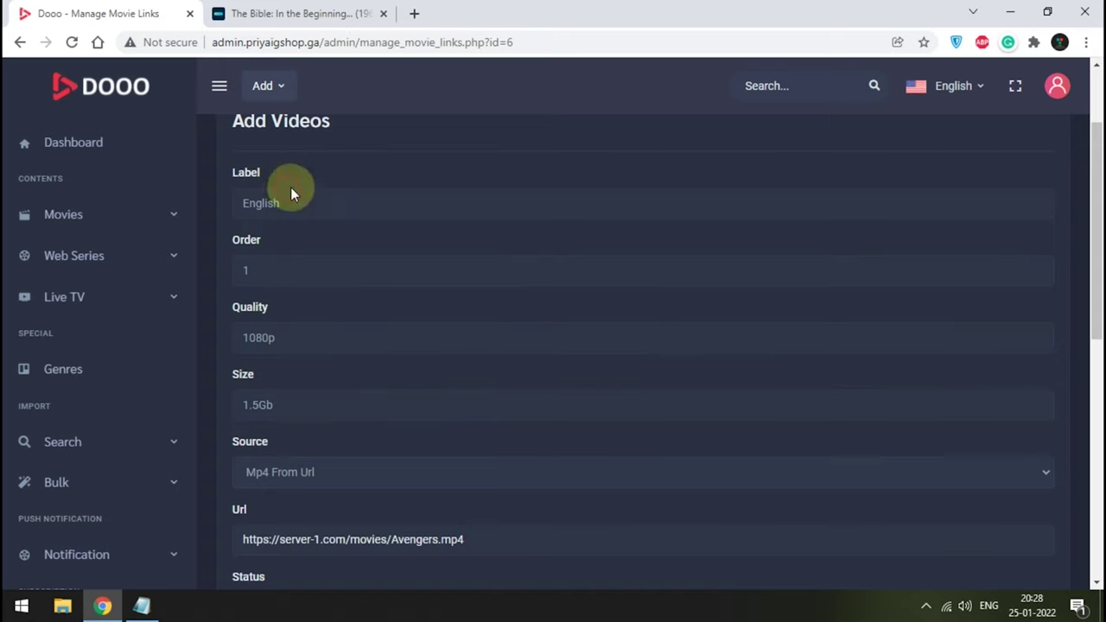
# - Paste the Bible In The Beginning mp4 link from Notepad into the Url field
pyautogui.moveTo(1095, 308); pyautogui.dragTo(1090, 373)
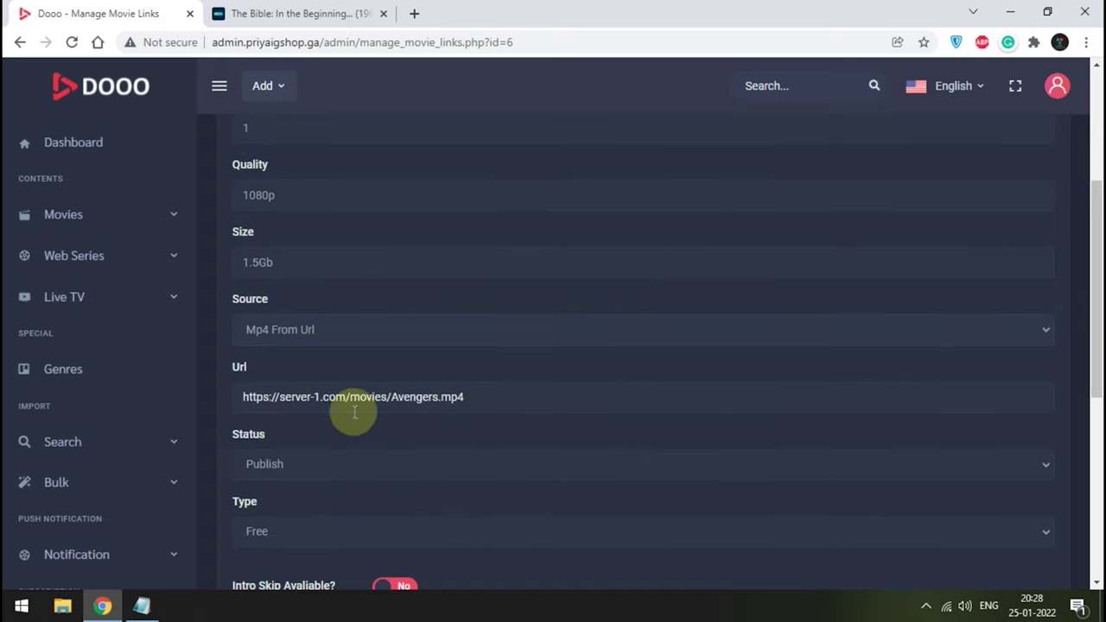
pyautogui.click(144, 607)
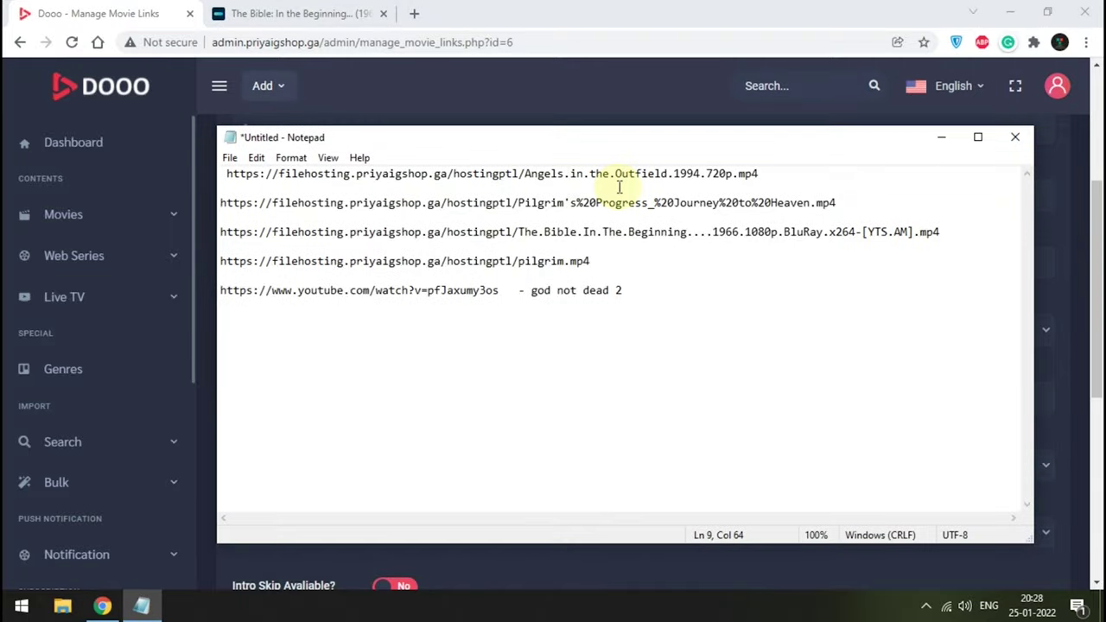
pyautogui.moveTo(980, 226); pyautogui.dragTo(185, 230)
pyautogui.hotkey('ctrl', 'c')
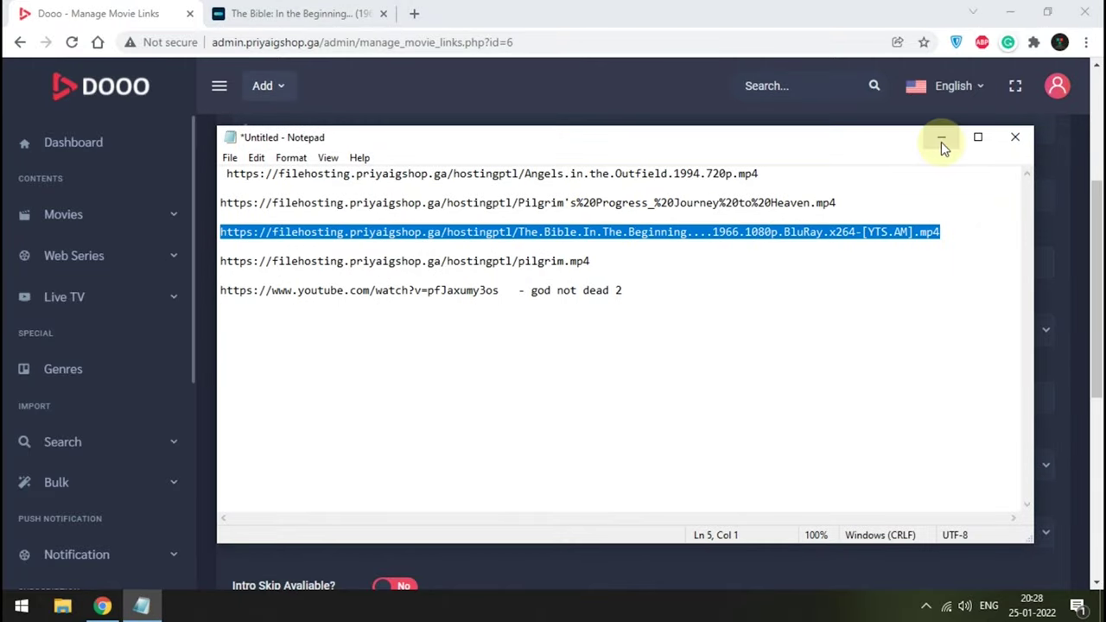
pyautogui.click(940, 142)
pyautogui.hotkey('ctrl', 'a')
pyautogui.hotkey('ctrl', 'v')
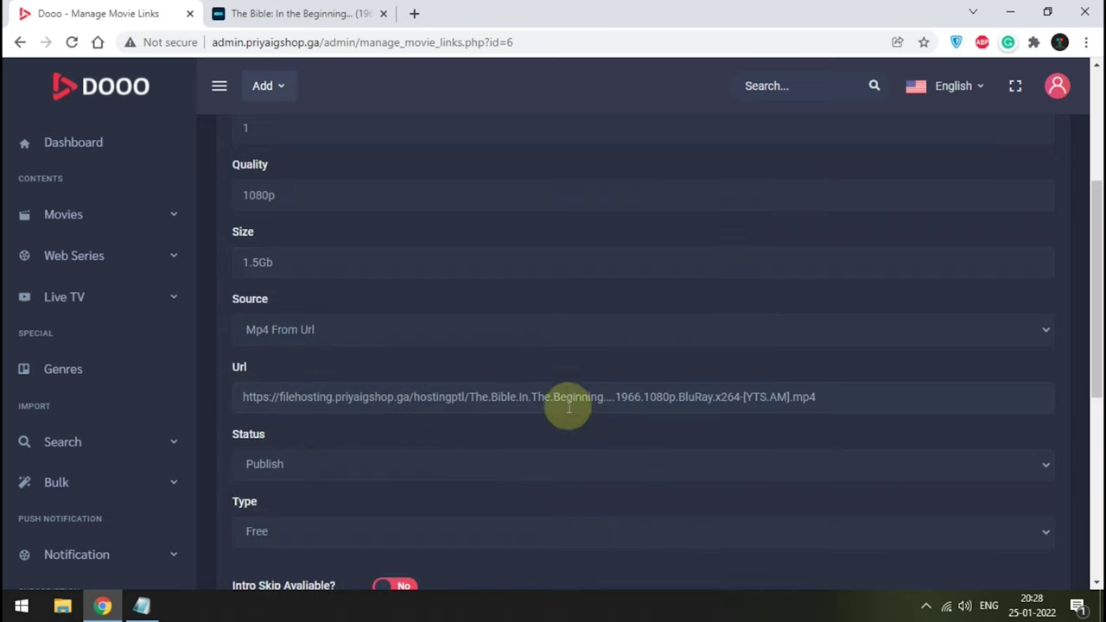
# - Enable intro skip from 00:00:00 to 00:00:40, add the video link and confirm
pyautogui.click(412, 461)
pyautogui.moveTo(1086, 313); pyautogui.dragTo(1090, 438)
pyautogui.click(337, 240)
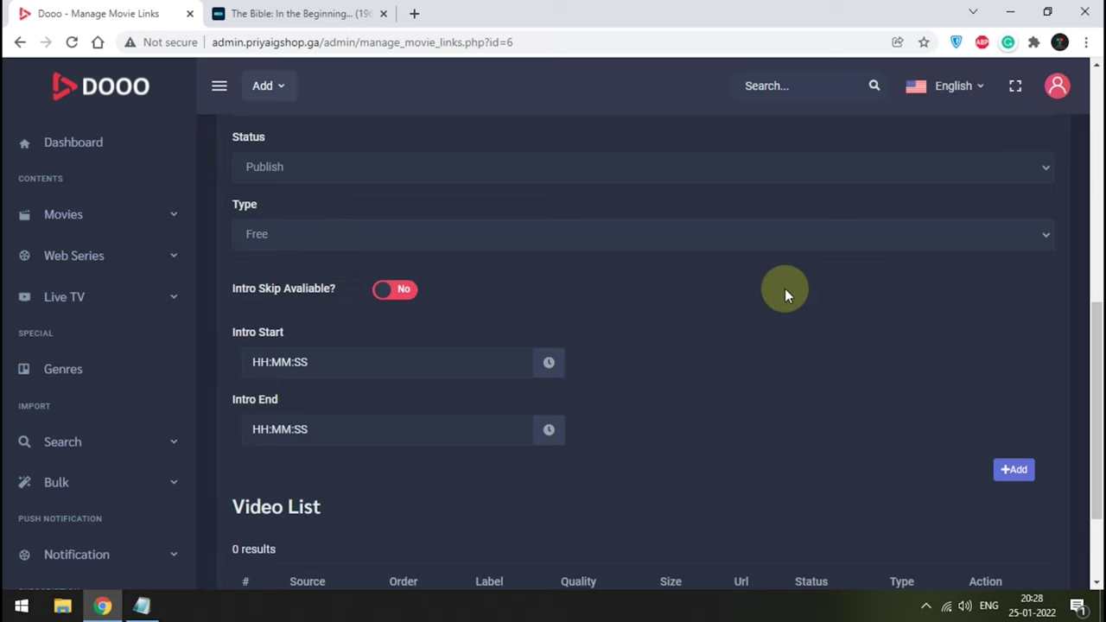
pyautogui.click(393, 294)
pyautogui.click(265, 363)
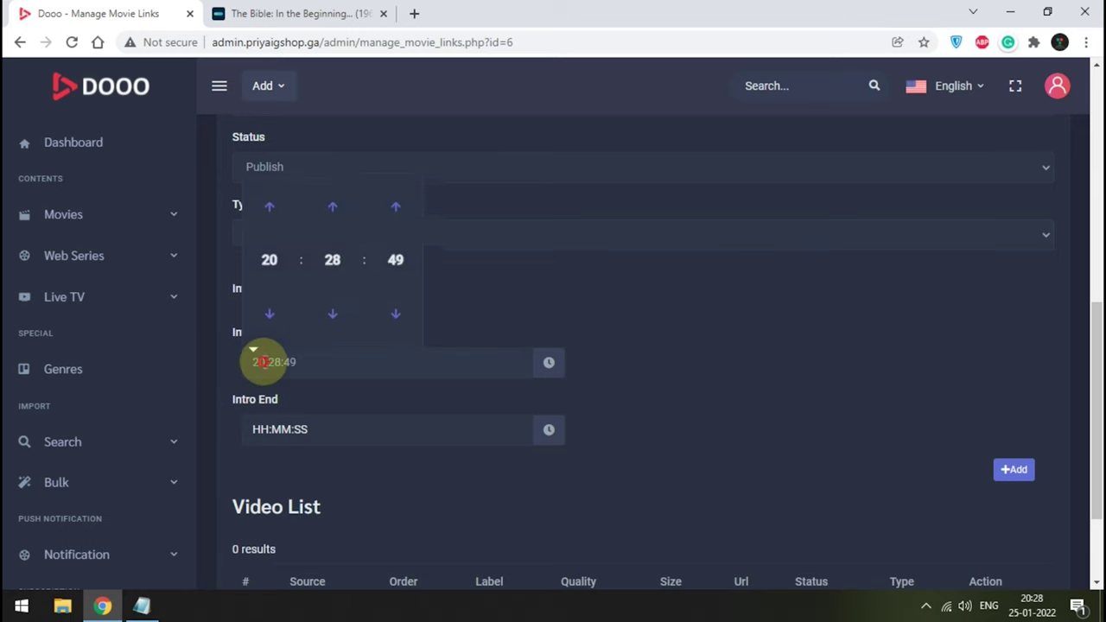
pyautogui.write('00')
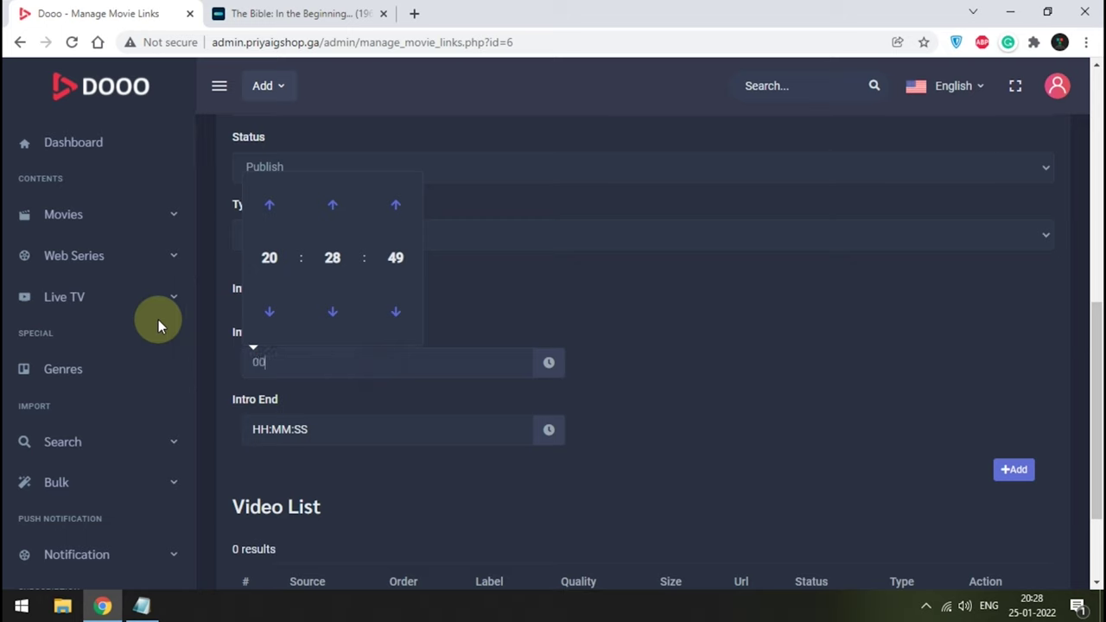
pyautogui.write(':00:00')
pyautogui.click(290, 430)
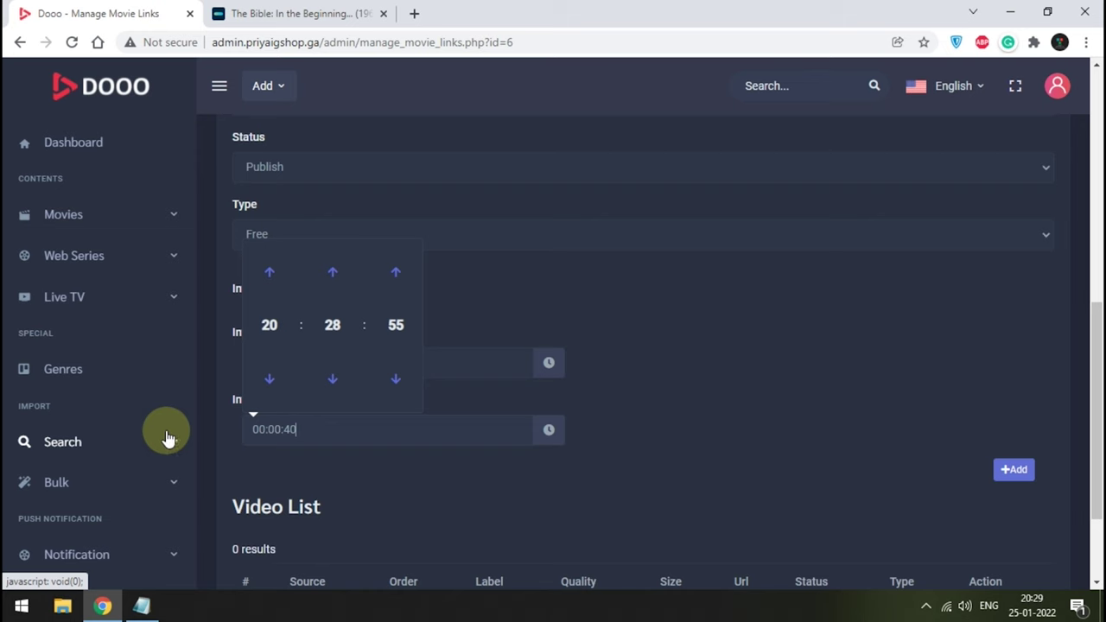
pyautogui.click(700, 467)
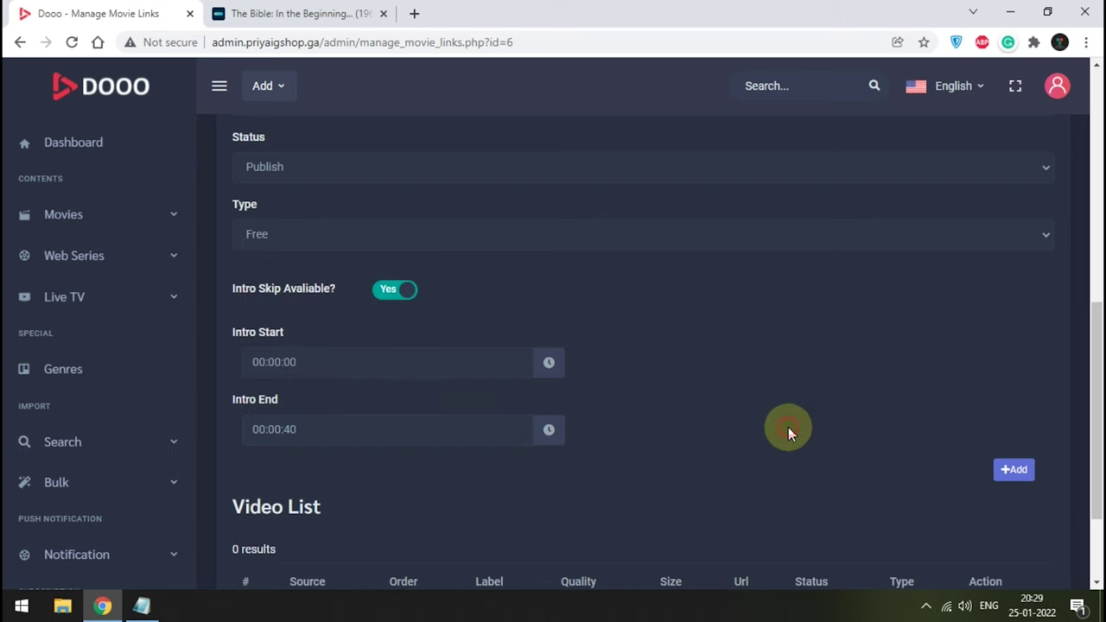
pyautogui.click(1007, 474)
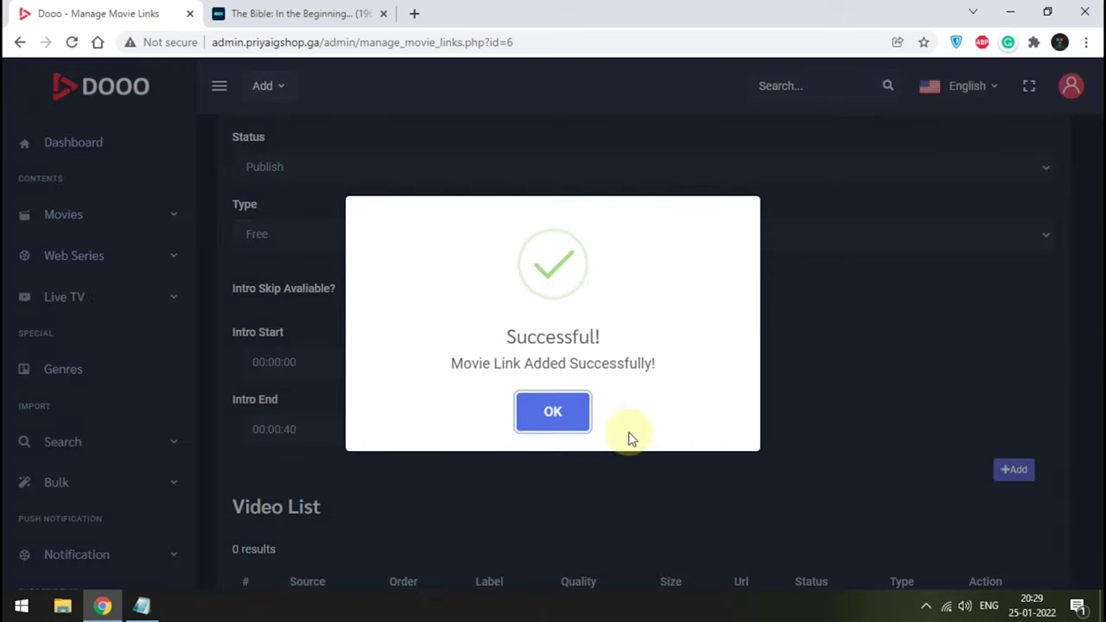
pyautogui.click(557, 412)
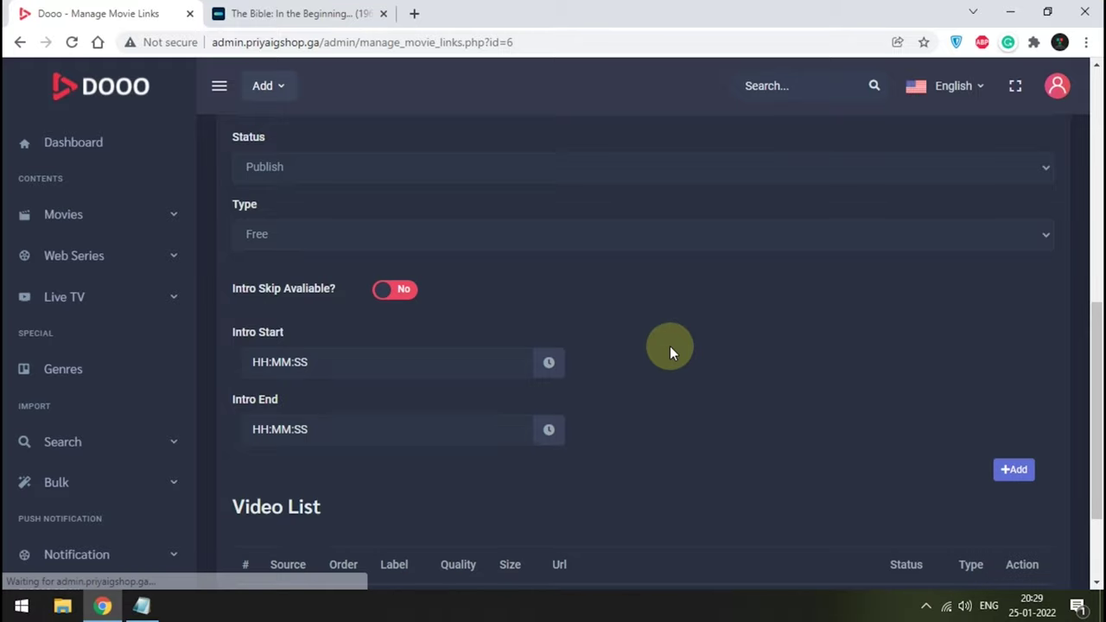
# - Look up The Pilgrim's Progress (2019) on TMDB and copy its movie ID
pyautogui.moveTo(1088, 346); pyautogui.dragTo(1093, 121)
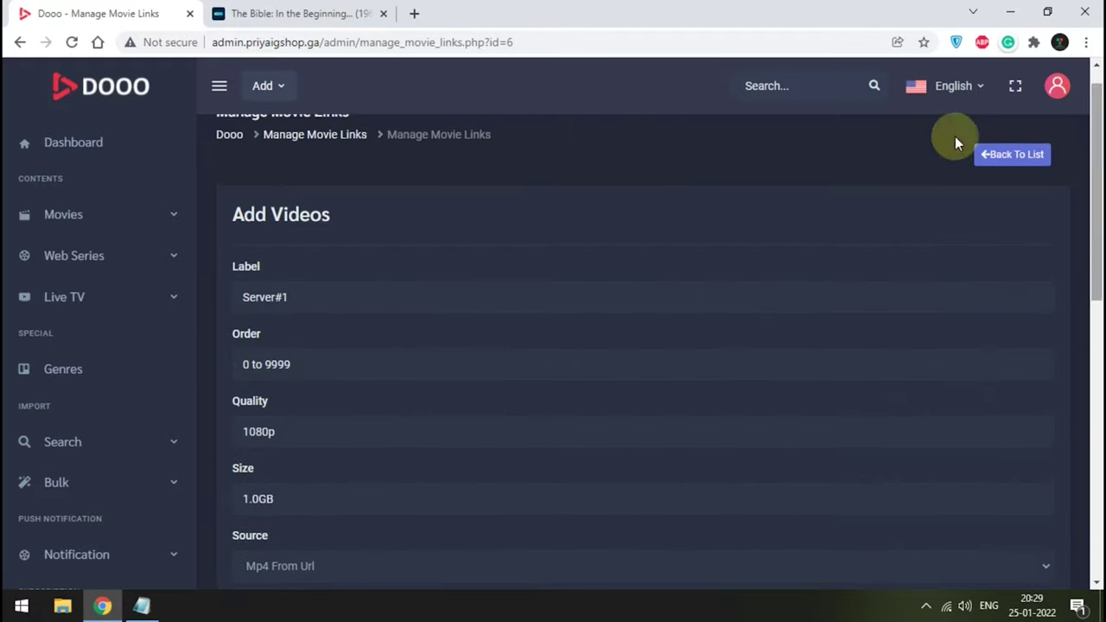
pyautogui.click(84, 212)
pyautogui.click(110, 250)
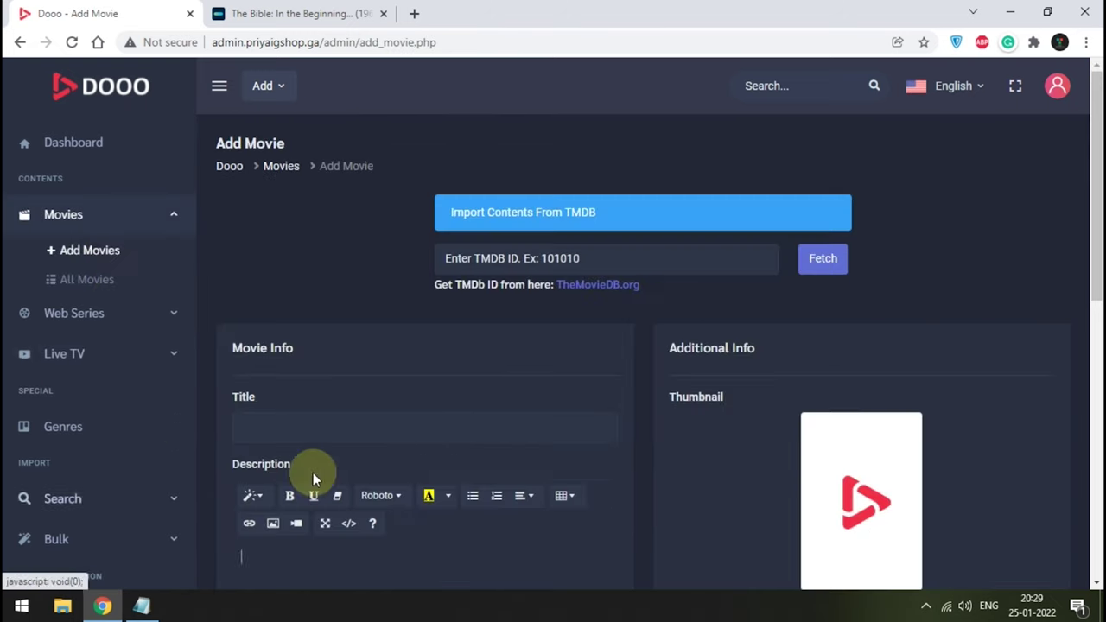
pyautogui.click(294, 13)
pyautogui.click(1052, 84)
pyautogui.write('pilg')
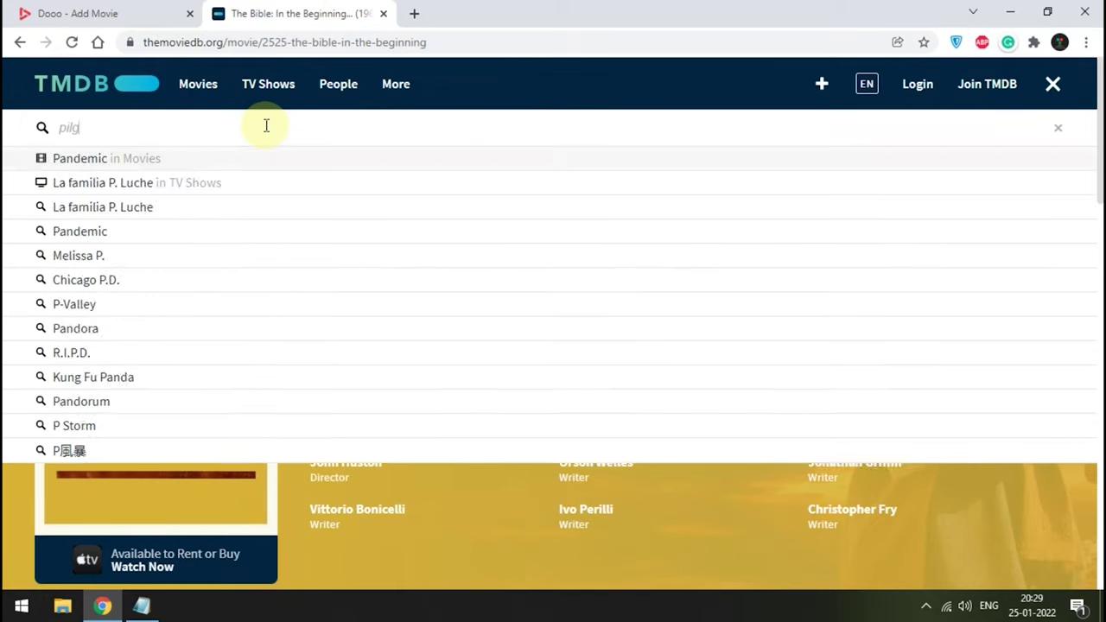
pyautogui.write('rim')
pyautogui.click(236, 232)
pyautogui.click(317, 238)
pyautogui.moveTo(356, 42); pyautogui.dragTo(279, 40)
pyautogui.hotkey('ctrl', 'c')
# - Paste the ID into Dooo's TMDB ID field, fetch the details and create the movie
pyautogui.click(78, 13)
pyautogui.click(592, 254)
pyautogui.hotkey('ctrl', 'v')
pyautogui.click(815, 257)
pyautogui.moveTo(1095, 173); pyautogui.dragTo(1095, 479)
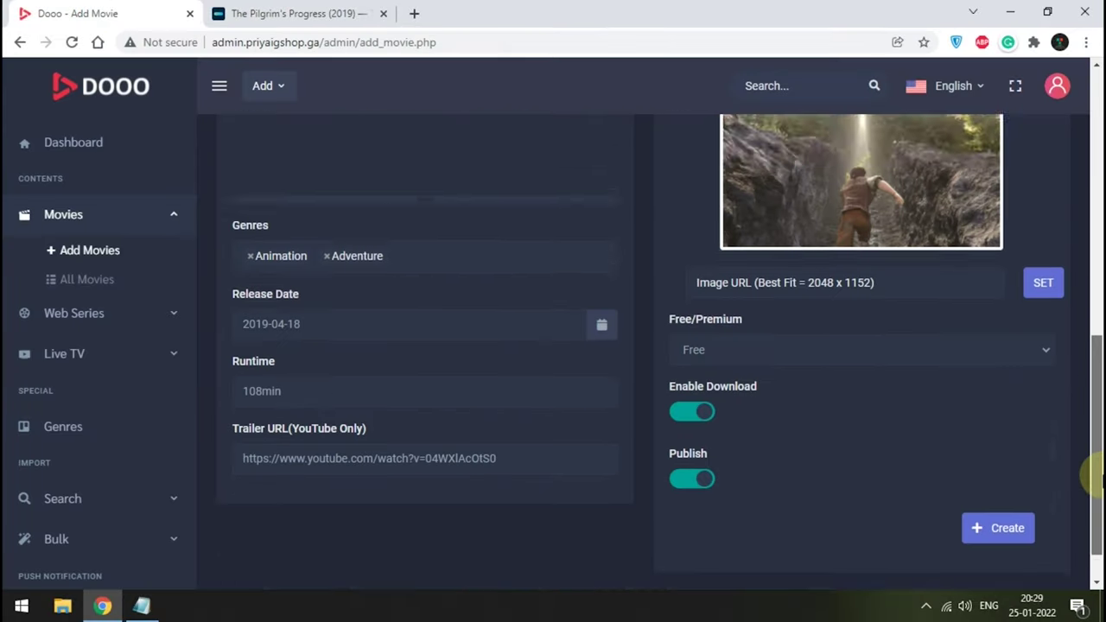
pyautogui.click(997, 477)
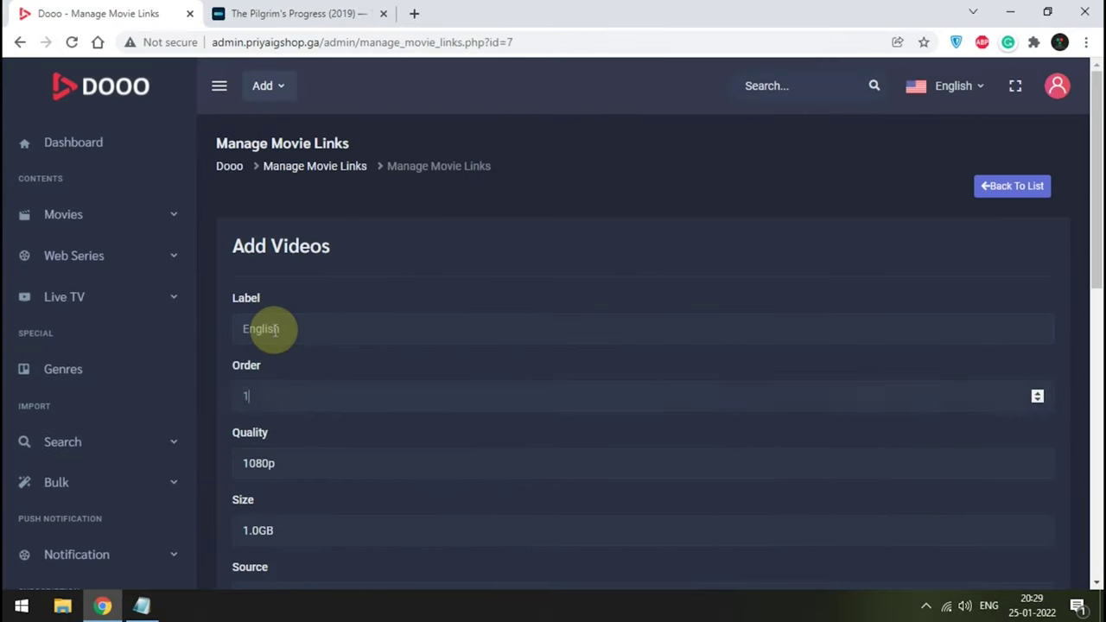
# - Put the pilgrim.mp4 link from the notes into the video Url field
pyautogui.write('b')
pyautogui.scroll(-3, 283, 337)
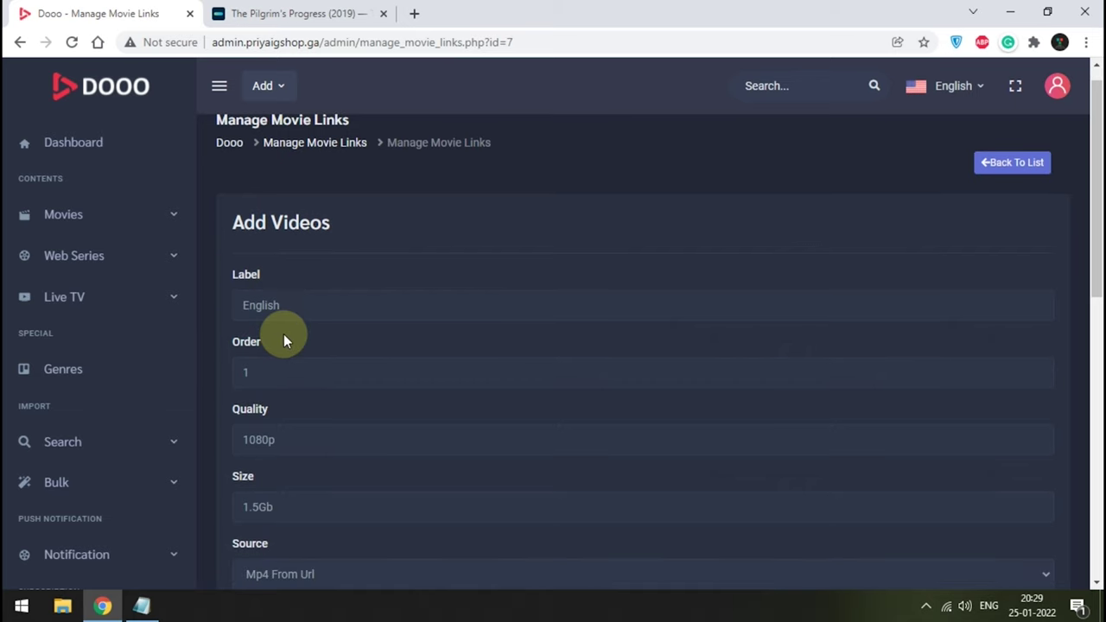
pyautogui.click(141, 606)
pyautogui.tripleClick(377, 259)
pyautogui.hotkey('alt', 'Tab')
pyautogui.tripleClick(354, 385)
pyautogui.hotkey('ctrl', 'v')
# - Enable intro skip from 00:00:00 to 00:00:40 and add the pilgrim.mp4 link
pyautogui.moveTo(1093, 316); pyautogui.dragTo(1093, 439)
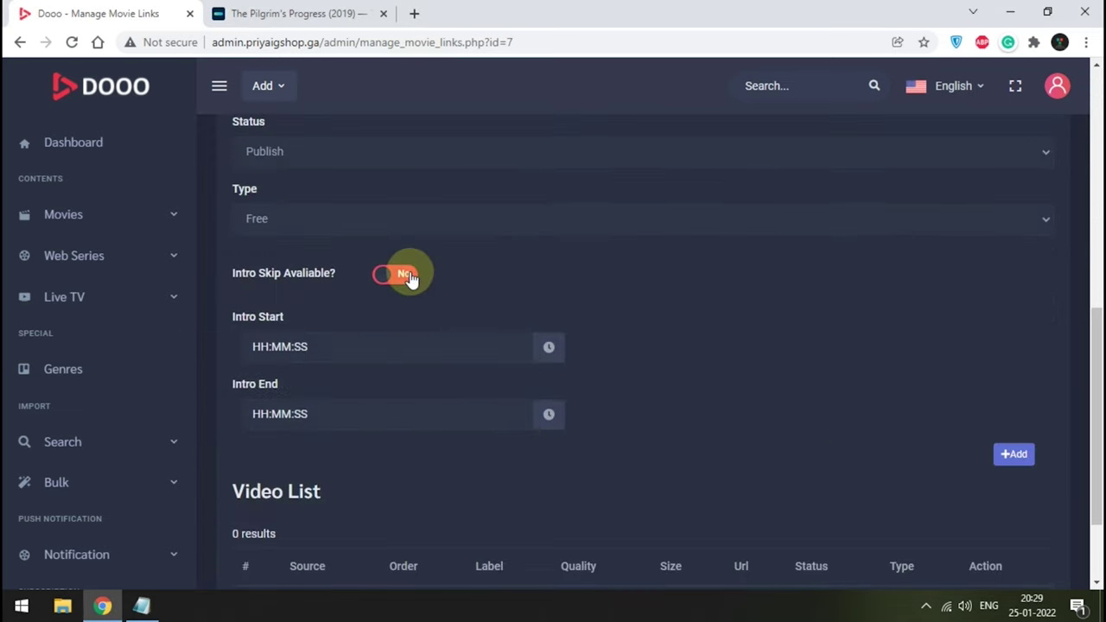
pyautogui.click(394, 273)
pyautogui.click(276, 346)
pyautogui.write('00:00:00')
pyautogui.click(366, 408)
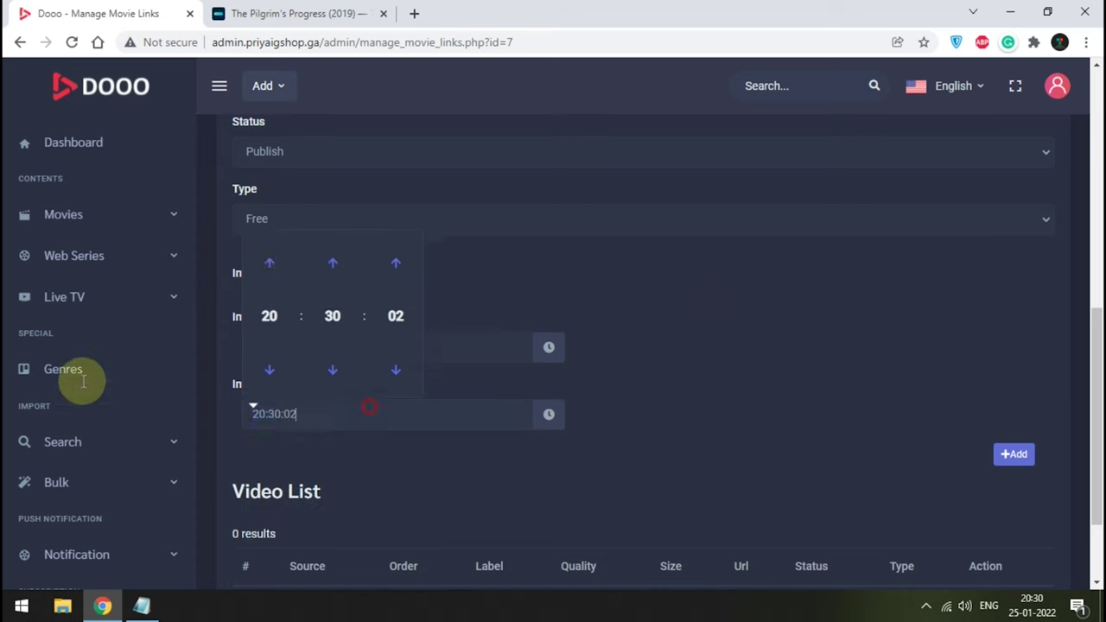
pyautogui.write('00:00:40')
pyautogui.click(1012, 456)
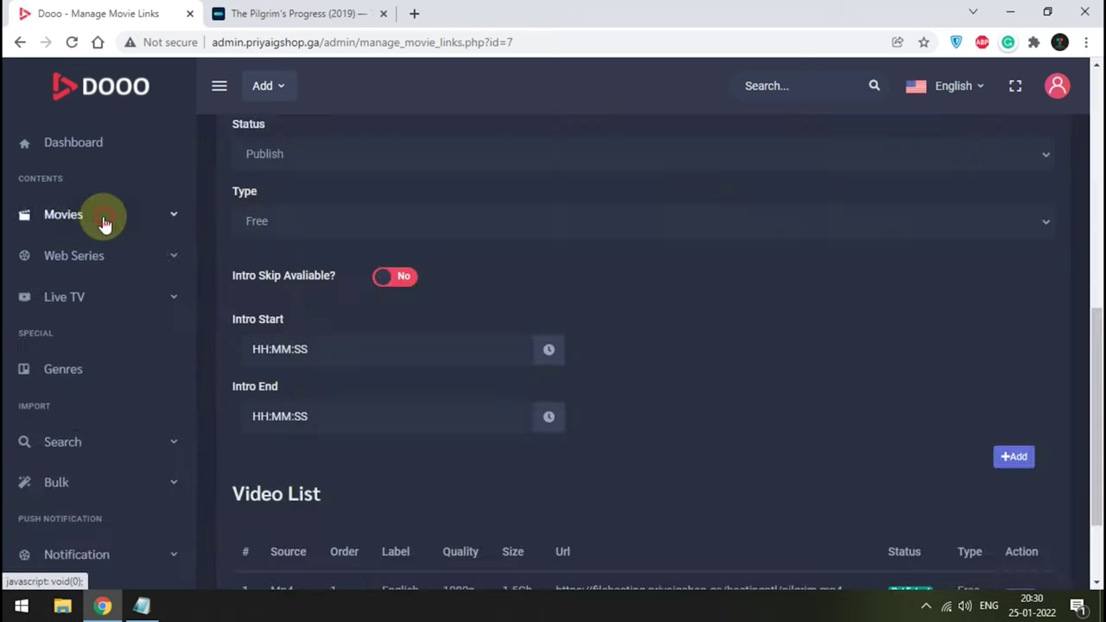
pyautogui.click(104, 222)
pyautogui.click(98, 250)
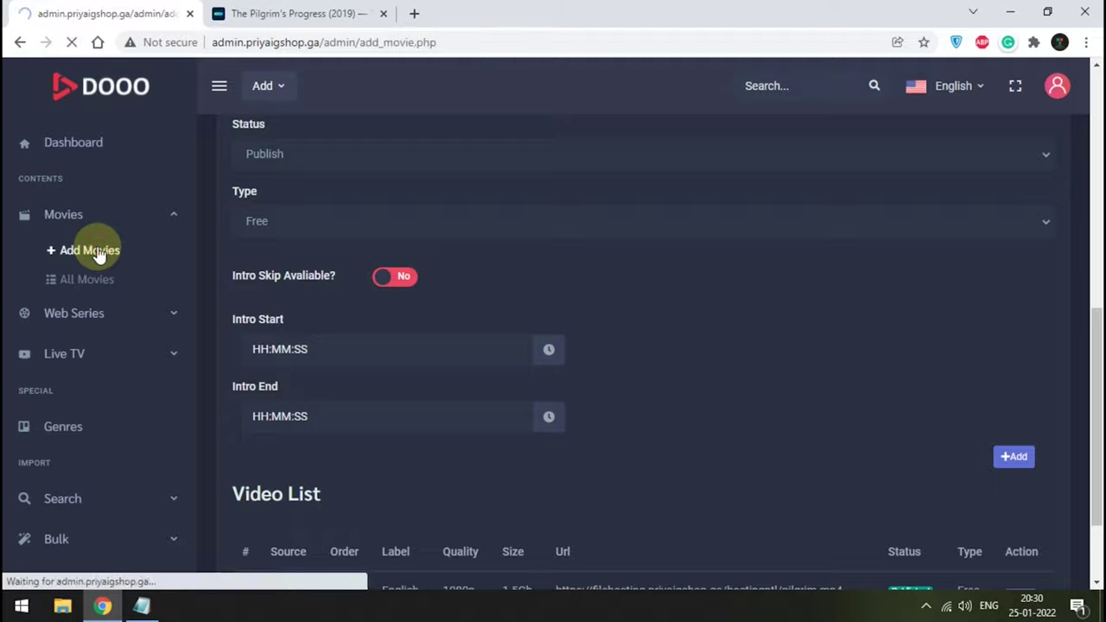
# - Look up The Ten Commandments (1956) on TMDB
pyautogui.click(294, 13)
pyautogui.click(1052, 84)
pyautogui.write('ten commandments')
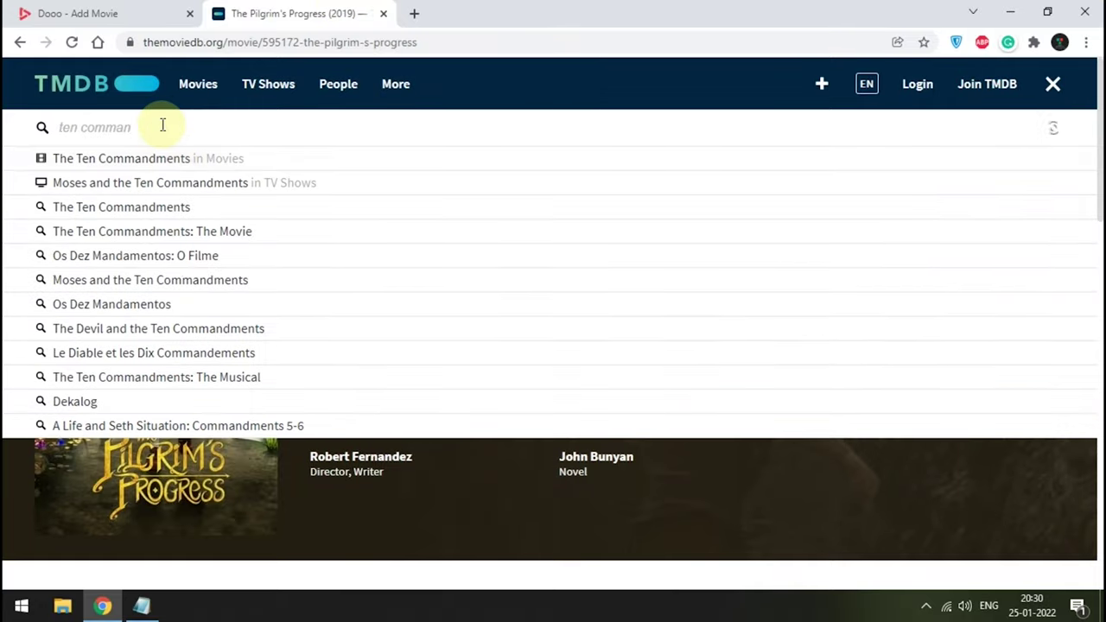
pyautogui.click(173, 158)
pyautogui.click(298, 183)
# - Fetch TMDB ID 6844 in Dooo and create The Ten Commandments movie entry
pyautogui.click(149, 14)
pyautogui.click(743, 258)
pyautogui.hotkey('ctrl', 'v')
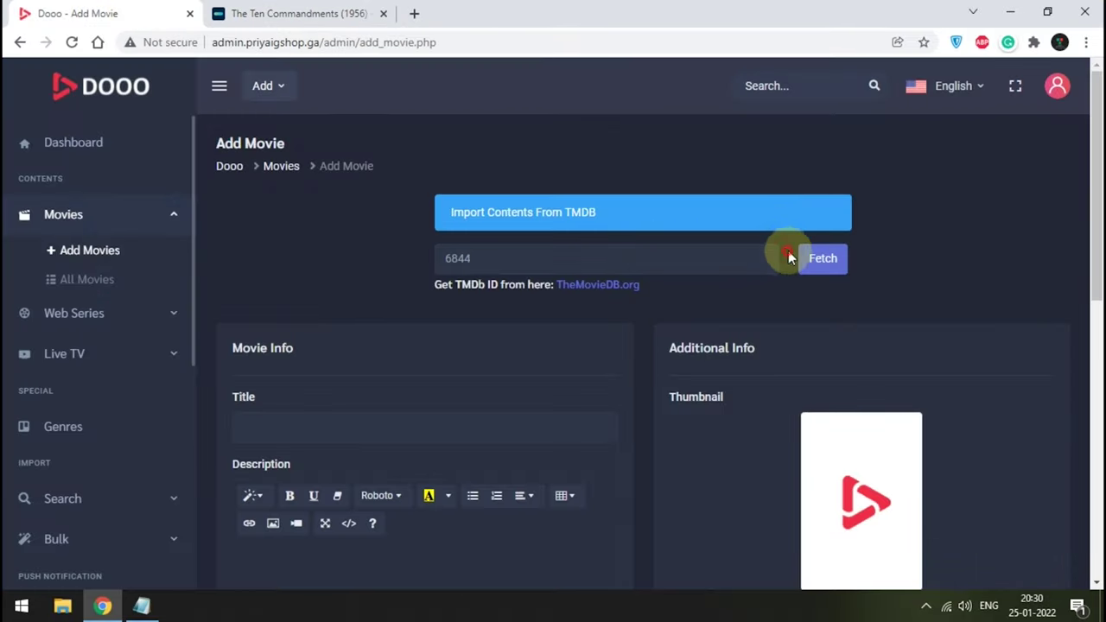
pyautogui.click(822, 257)
pyautogui.scroll(-6, 1027, 528)
pyautogui.click(1013, 488)
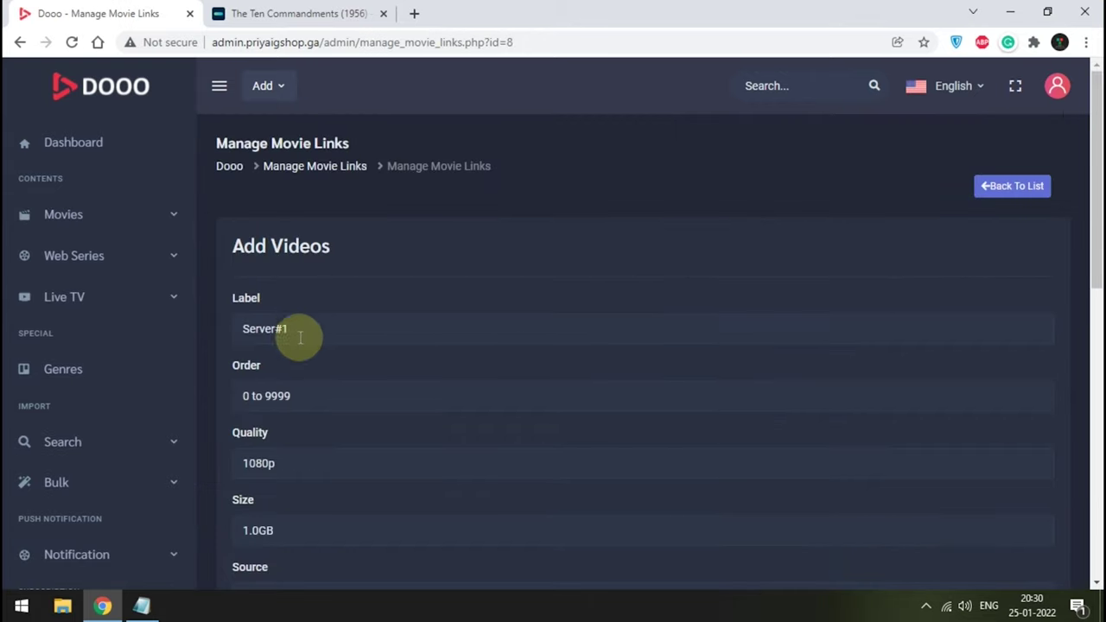
pyautogui.click(298, 13)
pyautogui.scroll(-10, 713, 418)
pyautogui.scroll(10, 713, 418)
pyautogui.click(98, 13)
pyautogui.scroll(-1, 583, 253)
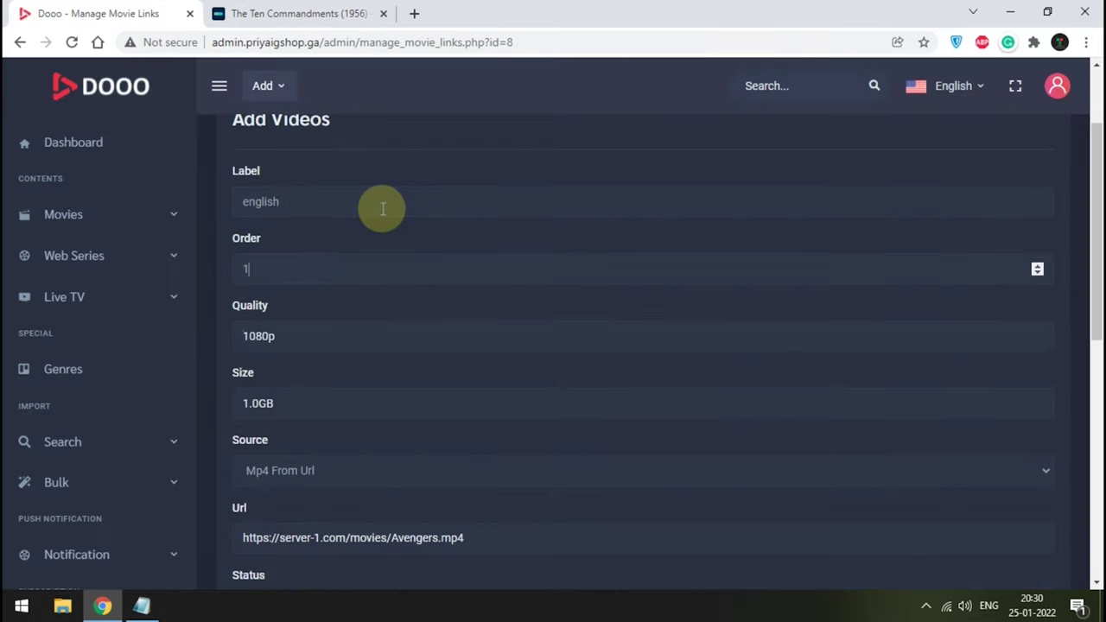
# - Set the video source to Youtube and go to the YouTube site in a new tab
pyautogui.click(363, 470)
pyautogui.click(413, 13)
pyautogui.write('y')
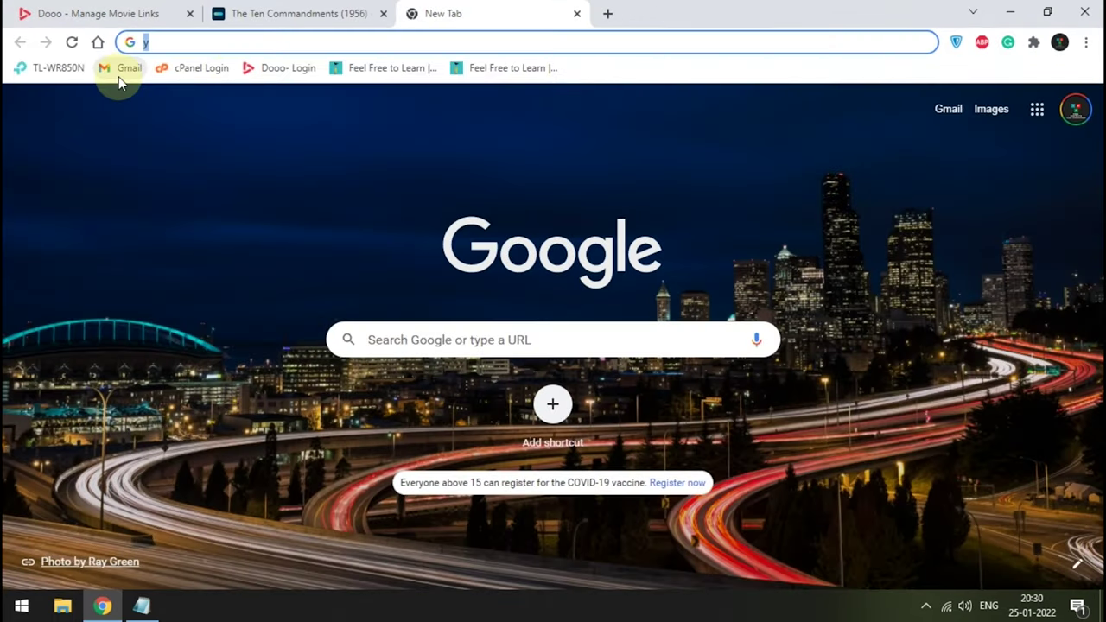
pyautogui.write('outube')
pyautogui.press('Return')
pyautogui.click(220, 223)
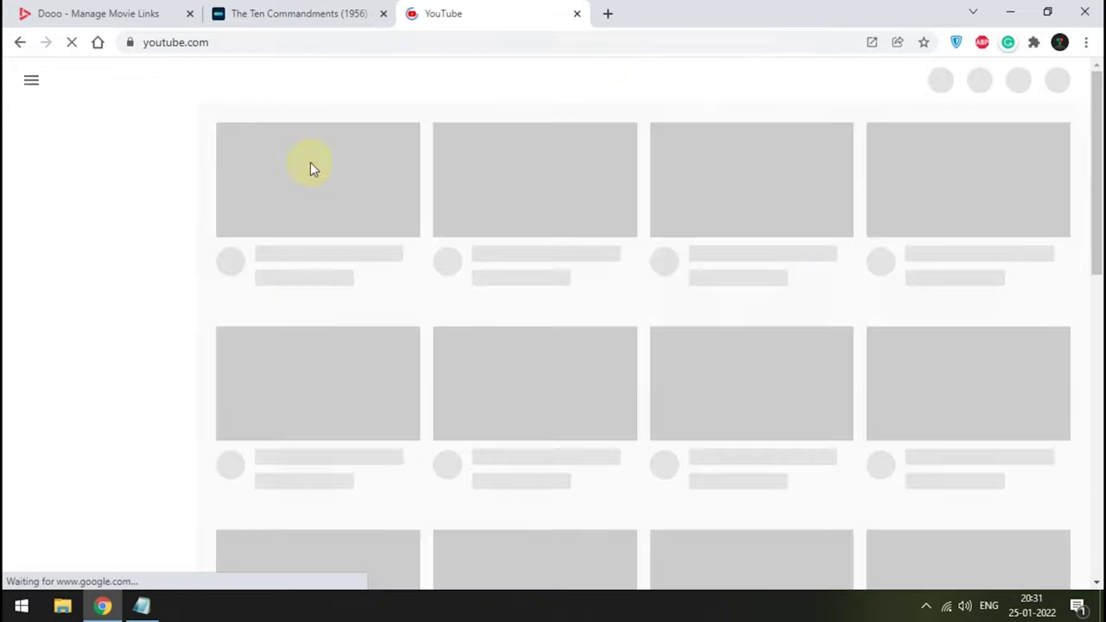
# - Search YouTube for tencommandments, open the Moses Parts the Sea clip, then close the tab
pyautogui.click(413, 73)
pyautogui.write('tencommandments')
pyautogui.press('Return')
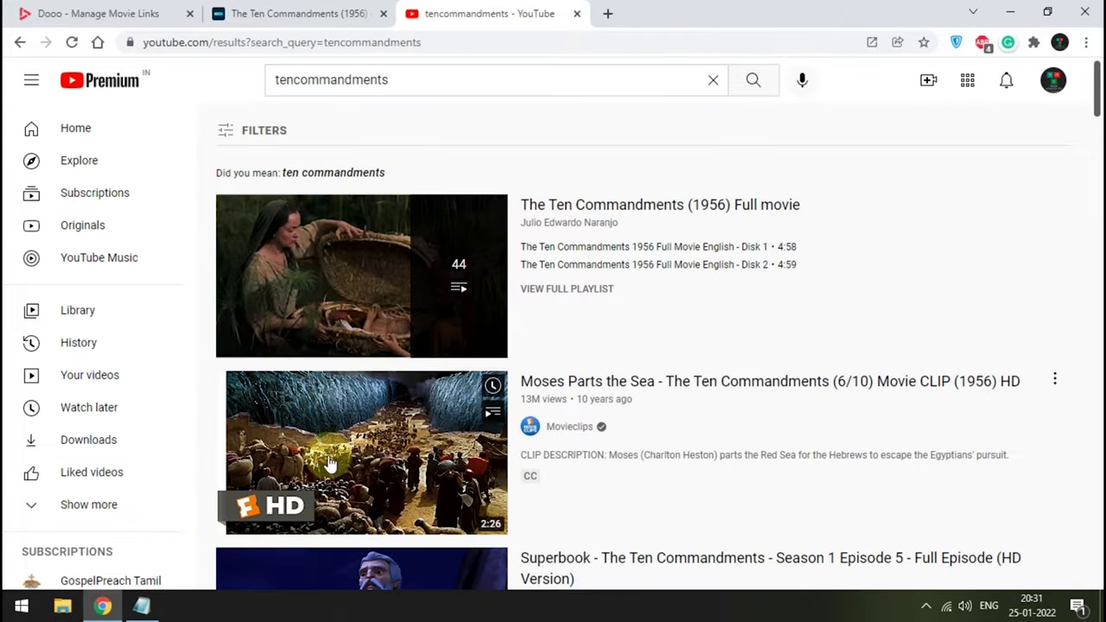
pyautogui.click(345, 475)
pyautogui.hotkey('ctrl', 'w')
pyautogui.click(357, 543)
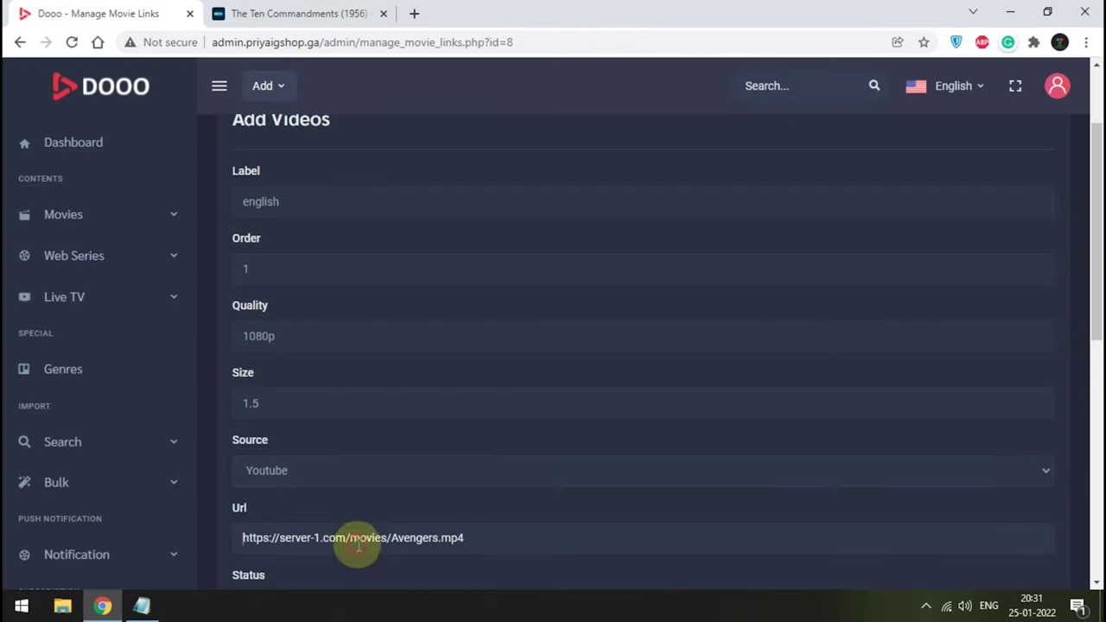
# - Keep Youtube as source, replace the Url with the YouTube watch link and add it
pyautogui.click(302, 470)
pyautogui.scroll(1, 308, 165)
pyautogui.click(336, 588)
pyautogui.hotkey('ctrl', 'a')
pyautogui.write('https://www.youtube.com/watch?v=0qE7Q3Eo5r4')
pyautogui.scroll(-7, 375, 279)
pyautogui.click(1005, 345)
pyautogui.click(573, 425)
# - Check the saved links in the notes, then start a new movie with TMDB showing
pyautogui.click(140, 606)
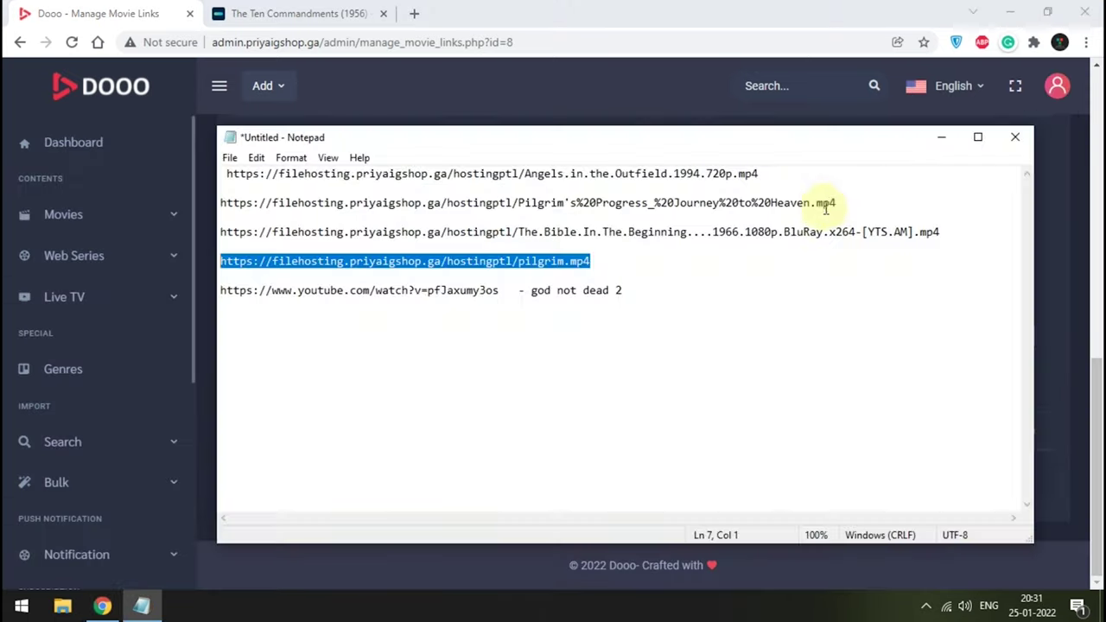
pyautogui.click(941, 137)
pyautogui.click(63, 214)
pyautogui.click(87, 252)
pyautogui.click(298, 13)
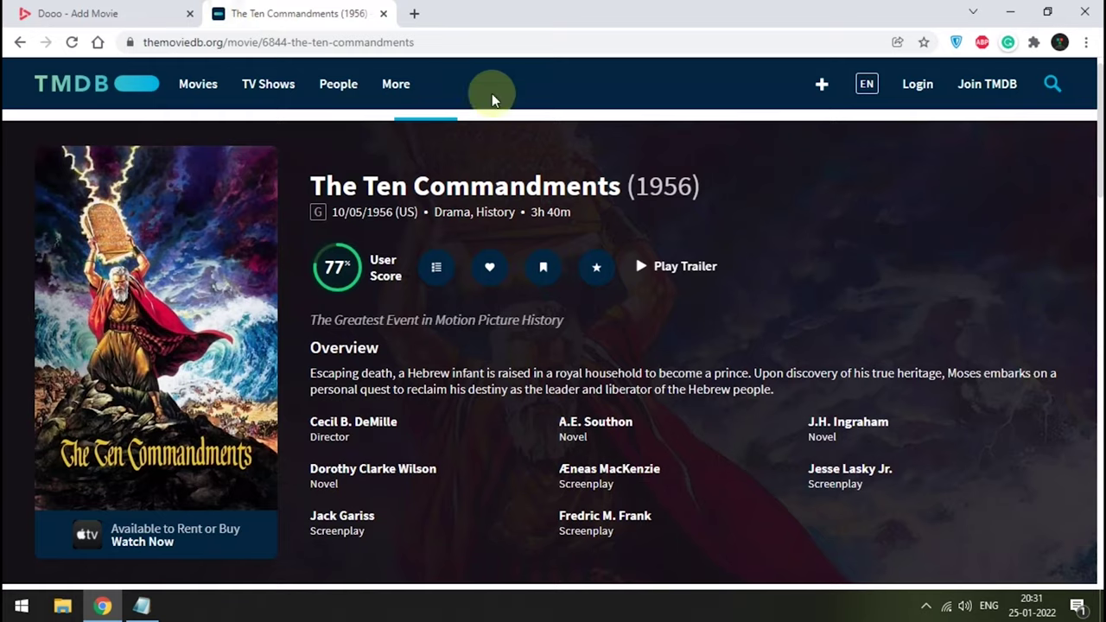
# - Find Angels in the Outfield (1994) on TMDB and copy its ID 24795
pyautogui.click(1052, 84)
pyautogui.write('angels in the out')
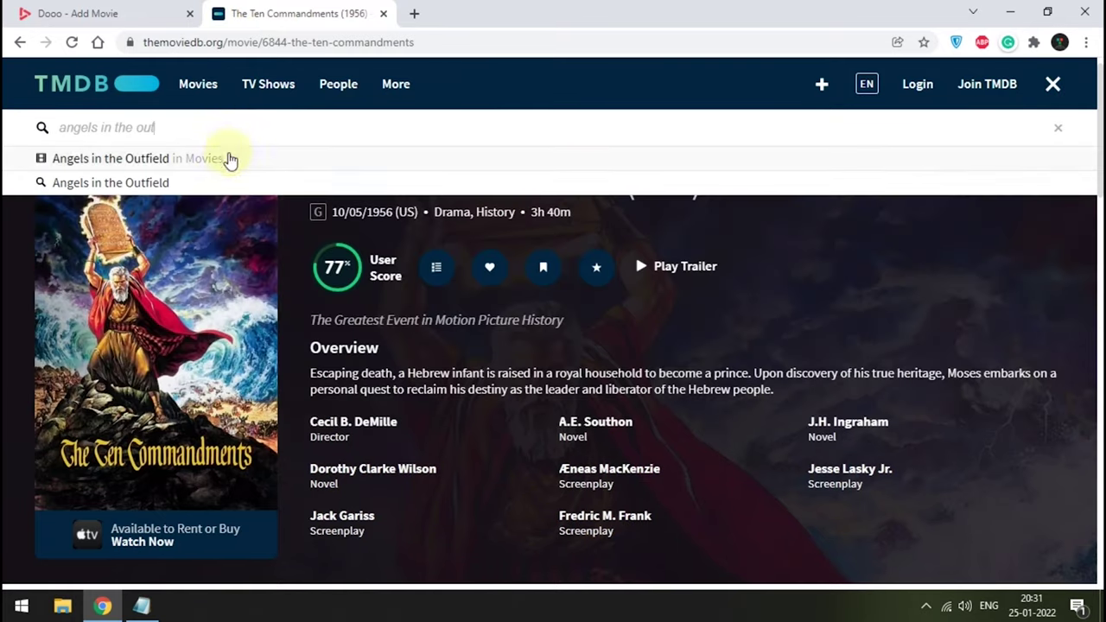
pyautogui.click(227, 158)
pyautogui.click(307, 227)
pyautogui.doubleClick(305, 41)
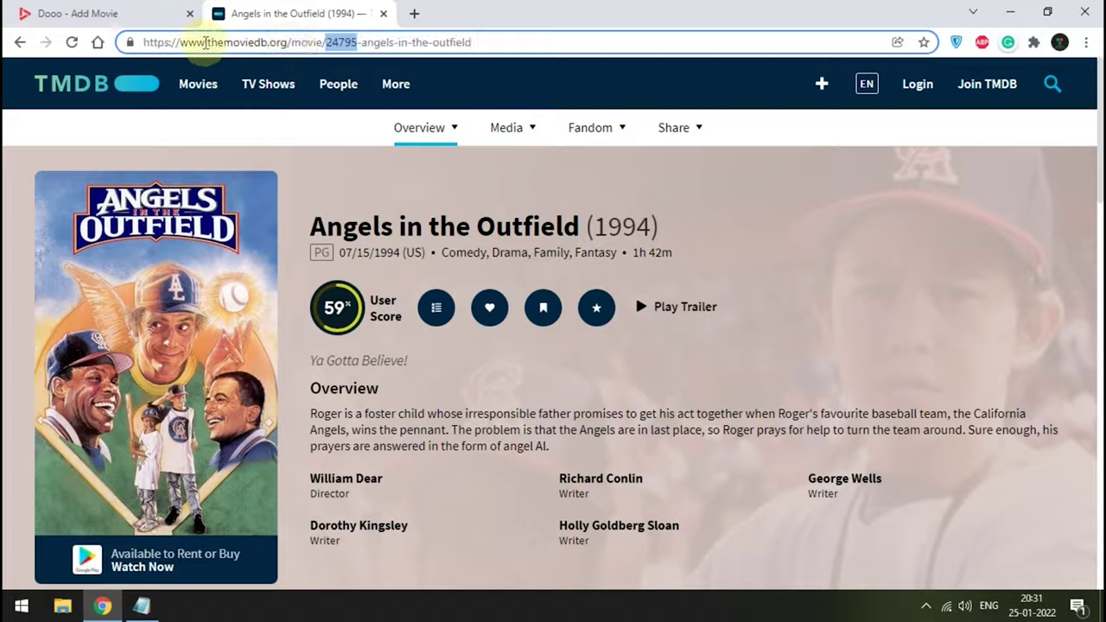
pyautogui.hotkey('ctrl', 'c')
# - Fetch TMDB ID 24795 in Dooo and create the Angels in the Outfield entry
pyautogui.click(78, 13)
pyautogui.click(605, 257)
pyautogui.hotkey('ctrl', 'v')
pyautogui.click(821, 256)
pyautogui.scroll(-10, 864, 389)
pyautogui.click(993, 478)
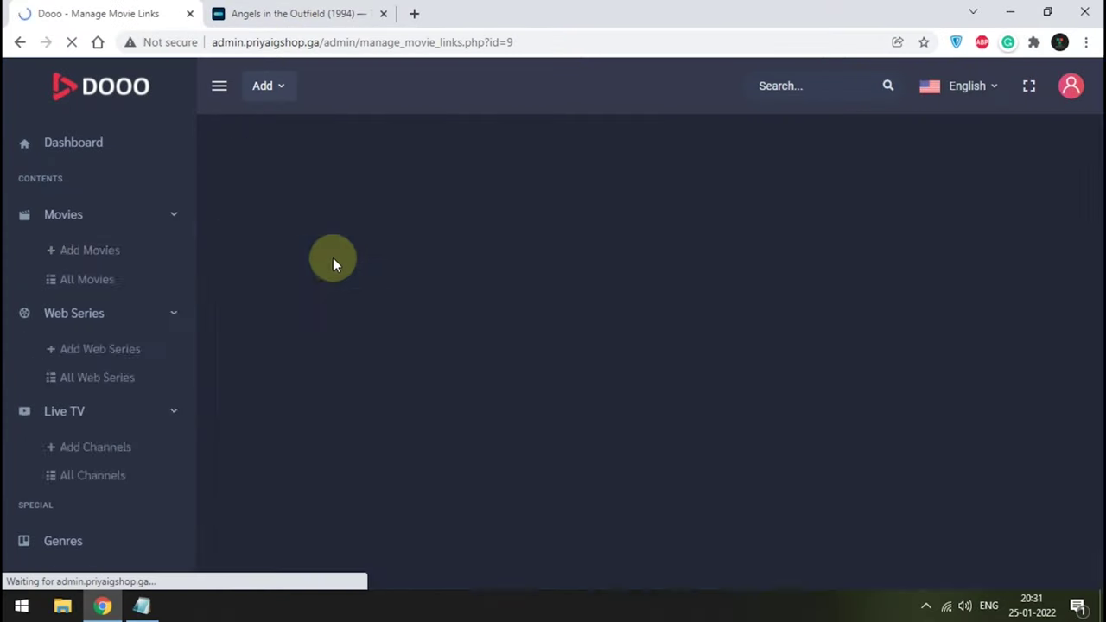
# - Start the English video label and copy the movie's video link from the notes
pyautogui.click(308, 336)
pyautogui.write('English')
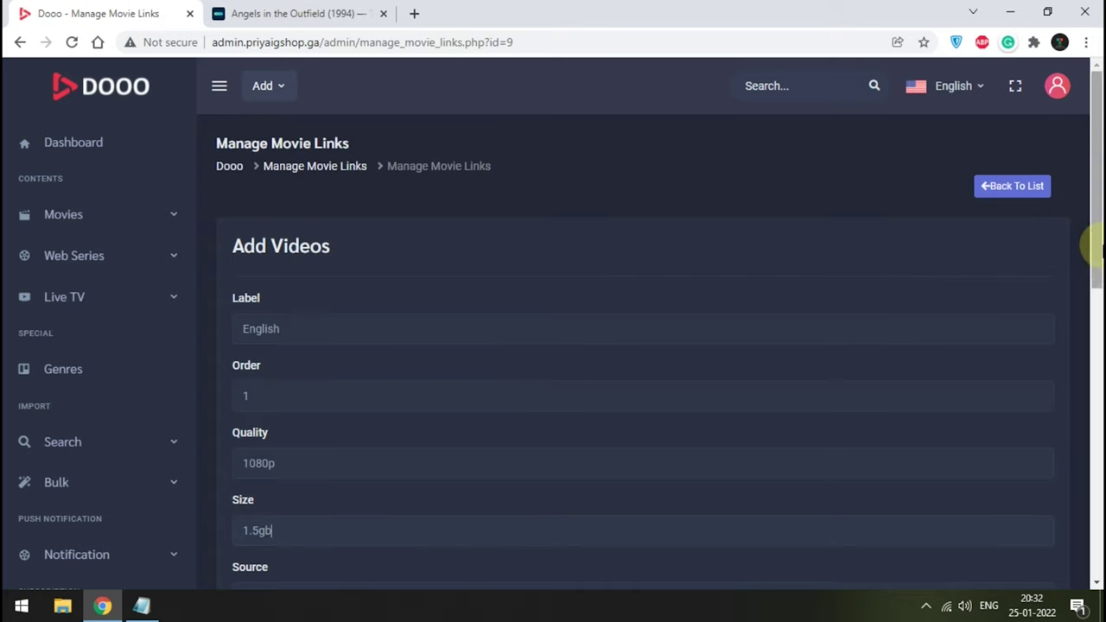
pyautogui.scroll(-3, 1095, 247)
pyautogui.click(141, 605)
pyautogui.moveTo(775, 173); pyautogui.dragTo(221, 174)
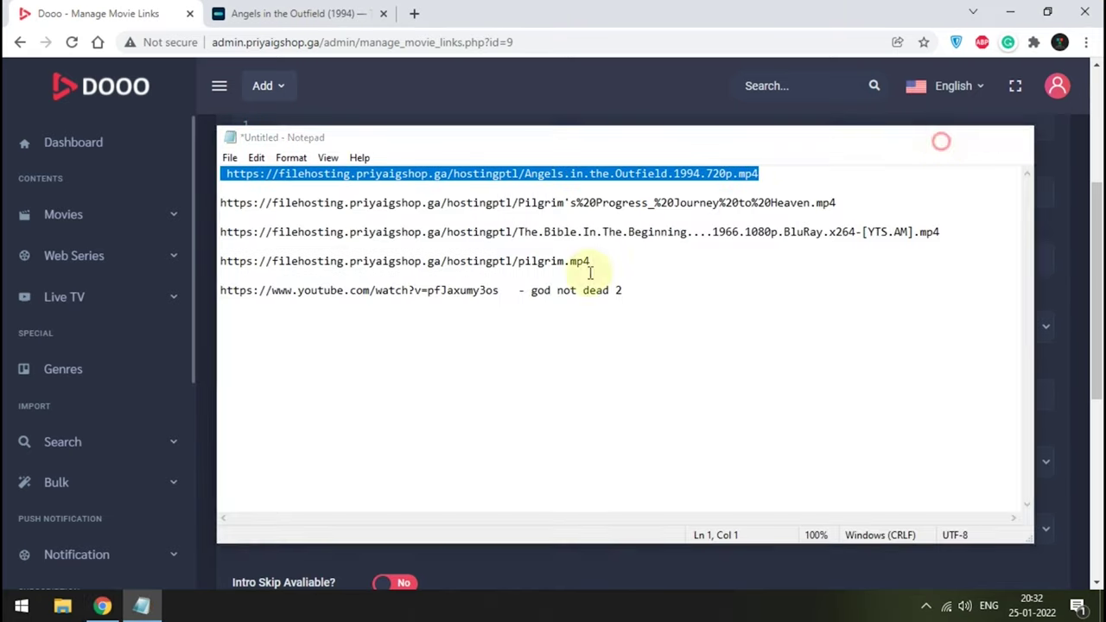
pyautogui.hotkey('ctrl', 'c')
pyautogui.click(141, 606)
# - Paste the link into Url and add the 1080p 1.5gb video to the movie
pyautogui.click(321, 390)
pyautogui.hotkey('ctrl', 'a')
pyautogui.hotkey('ctrl', 'v')
pyautogui.scroll(-4, 951, 415)
pyautogui.click(1013, 400)
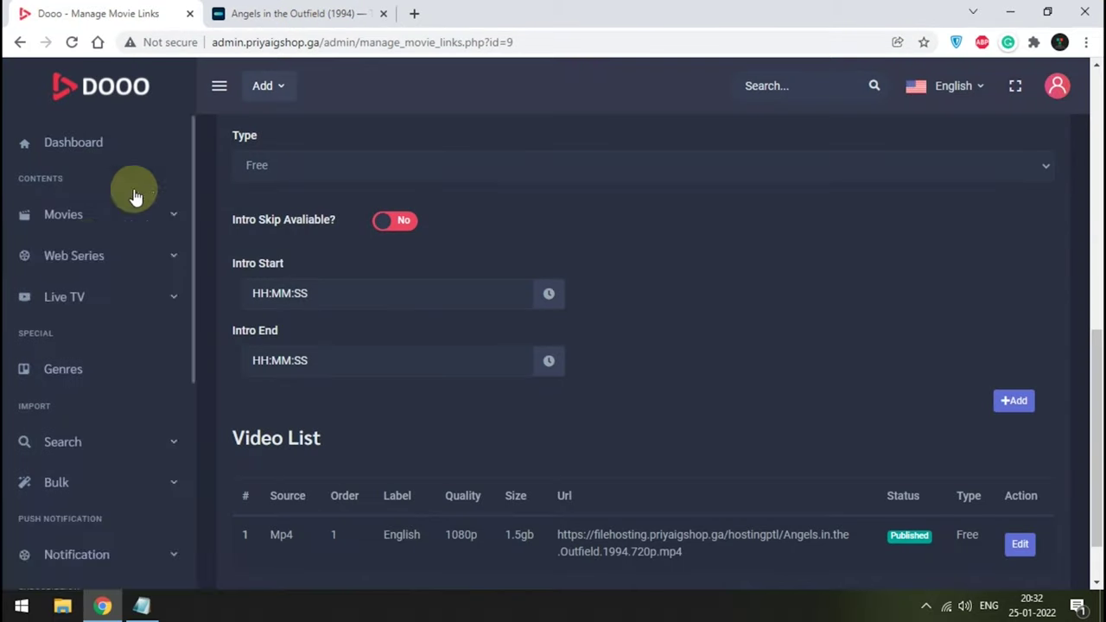
pyautogui.click(73, 214)
pyautogui.click(89, 250)
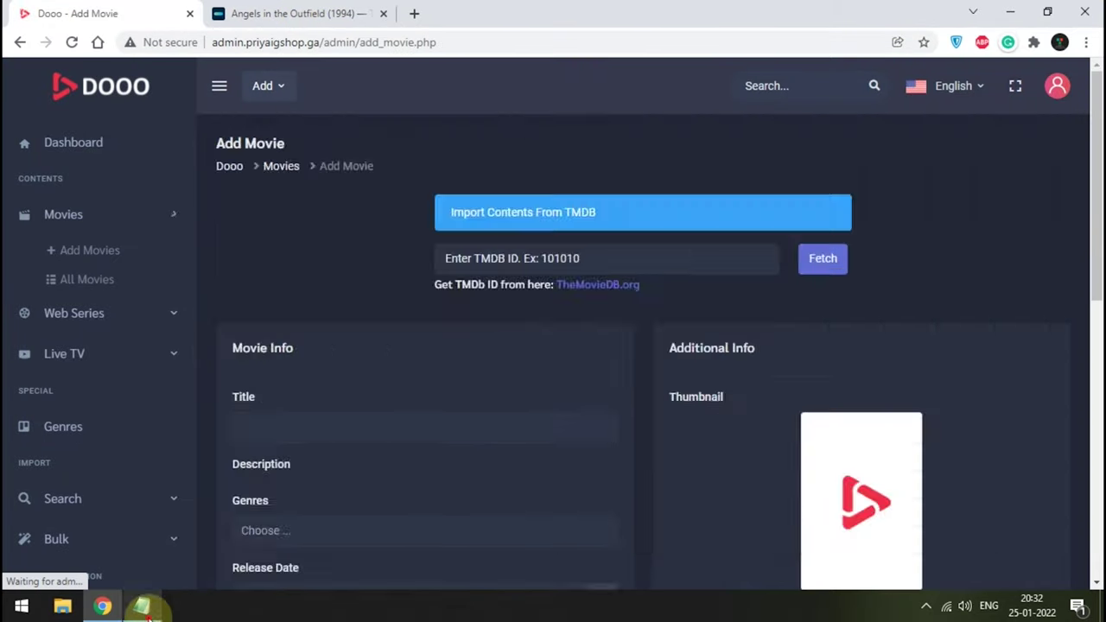
# - Copy the God's Not Dead 2 YouTube link from the notes
pyautogui.click(141, 605)
pyautogui.click(636, 327)
pyautogui.moveTo(499, 291); pyautogui.dragTo(158, 297)
pyautogui.hotkey('ctrl', 'c')
pyautogui.click(943, 138)
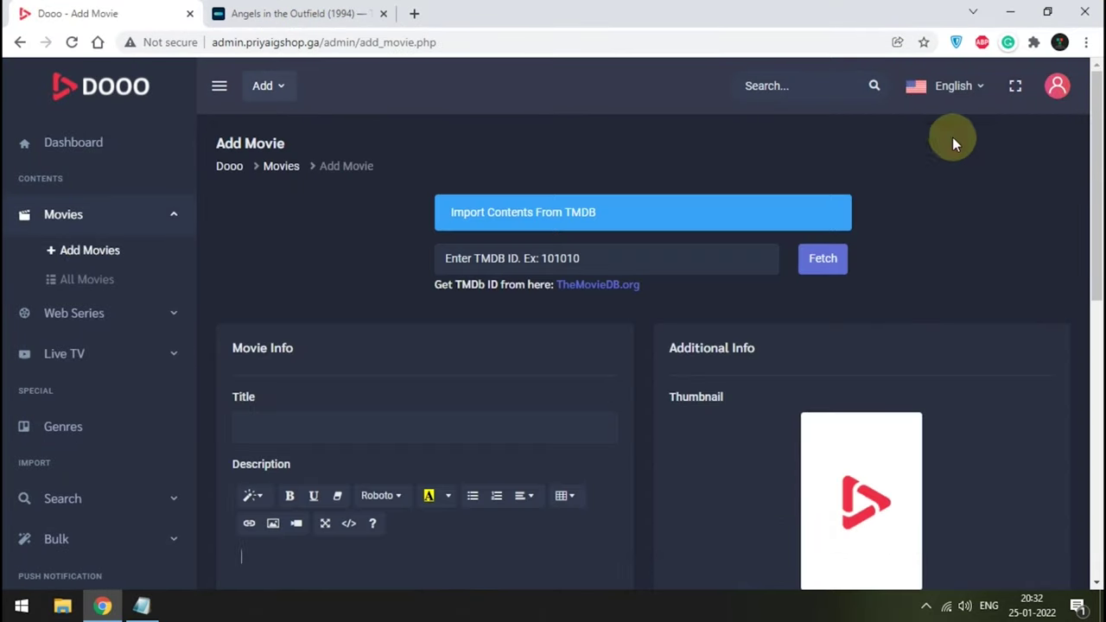
# - Find God's Not Dead 2 on TMDB and select its ID 347126
pyautogui.click(612, 290)
pyautogui.click(1057, 84)
pyautogui.write('god not')
pyautogui.click(99, 206)
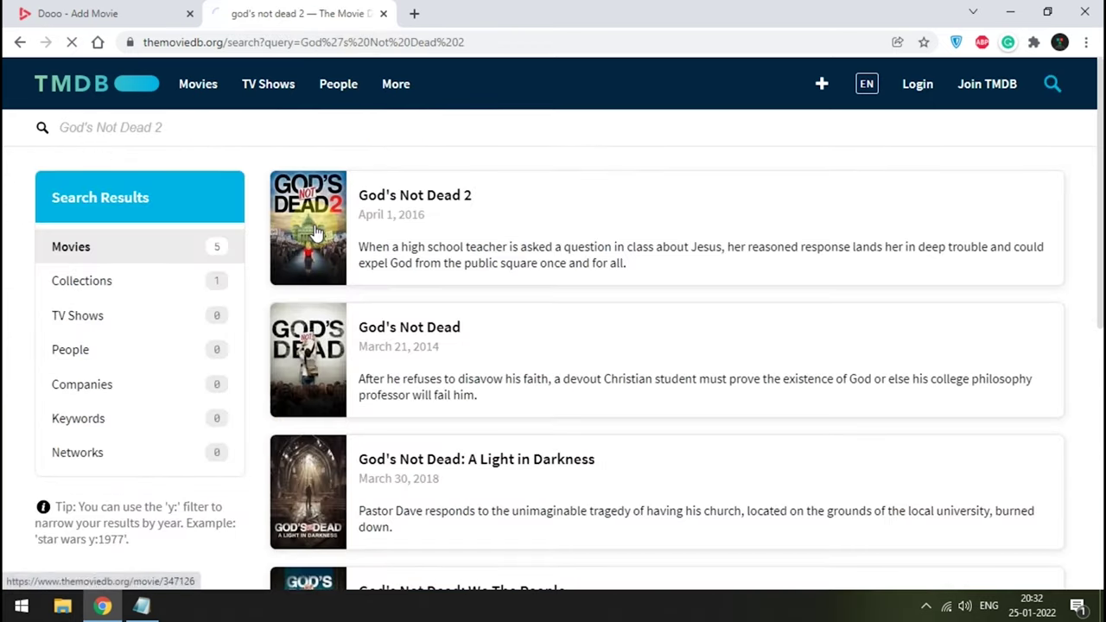
pyautogui.click(383, 127)
pyautogui.doubleClick(344, 42)
# - Fetch TMDB ID 347126 in Dooo and create the God's Not Dead 2 entry
pyautogui.click(70, 10)
pyautogui.click(518, 259)
pyautogui.hotkey('ctrl', 'v')
pyautogui.click(789, 261)
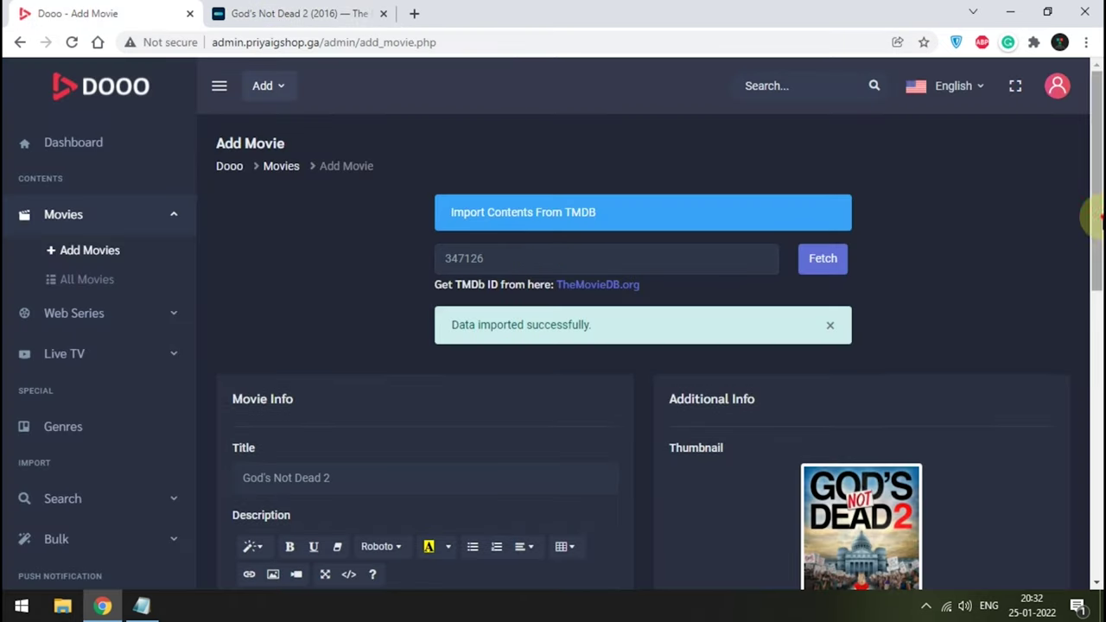
pyautogui.scroll(-10, 777, 389)
pyautogui.click(995, 477)
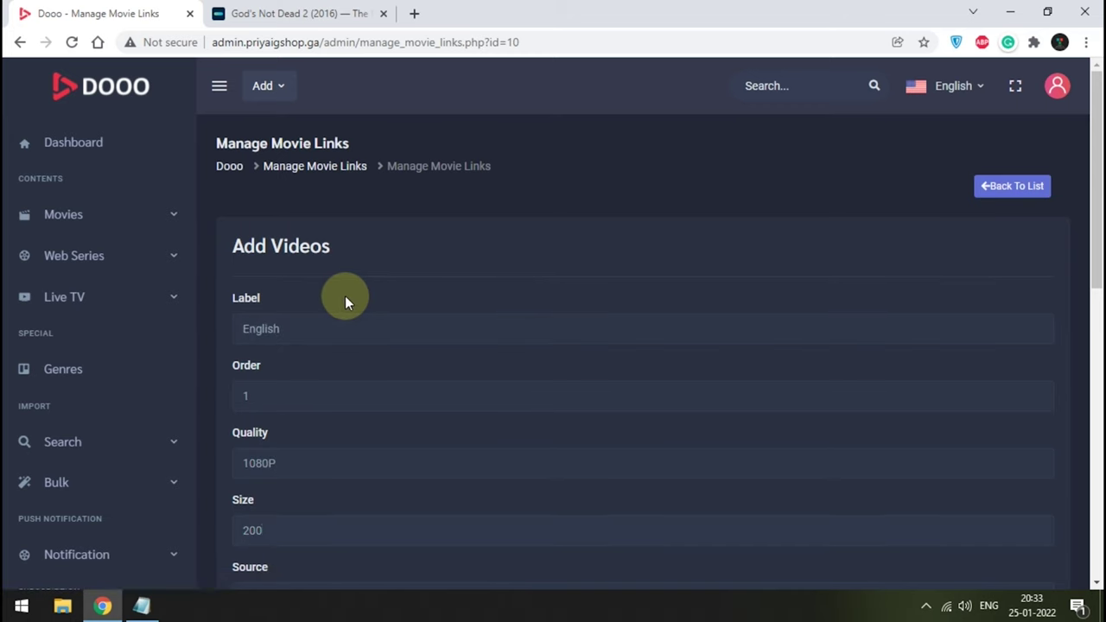
# - Set the video size to 200Mb and the source to Youtube
pyautogui.write('MB')
pyautogui.scroll(-1, 344, 295)
pyautogui.click(315, 573)
pyautogui.press('y')
pyautogui.press('y')
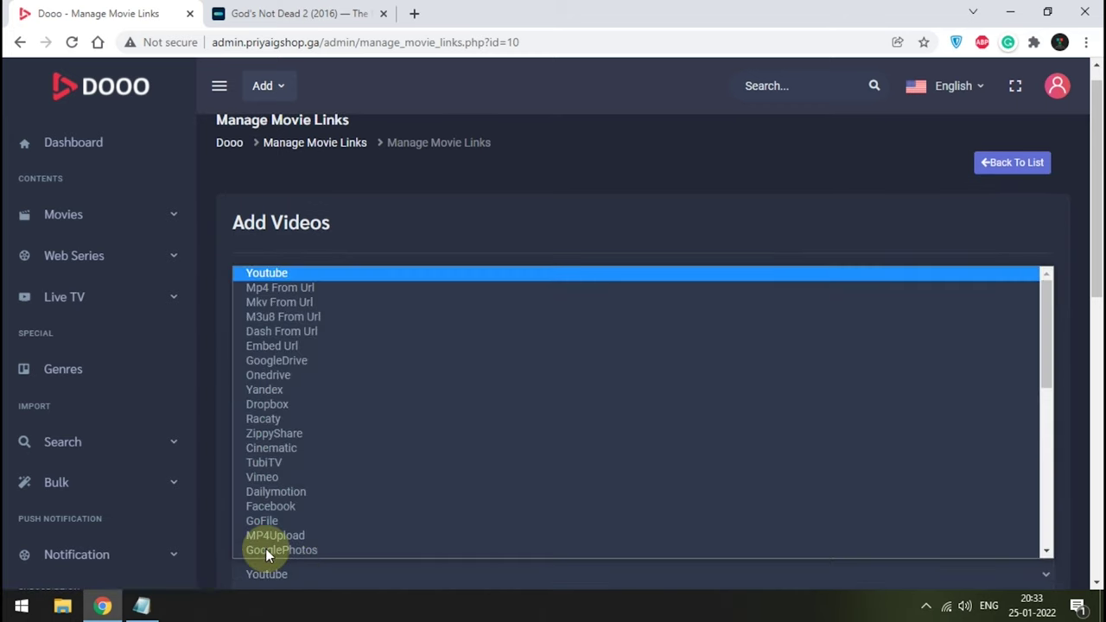
pyautogui.press('Return')
# - Paste the YouTube URL into Url, add the video, and open All Movies
pyautogui.scroll(-3, 1086, 368)
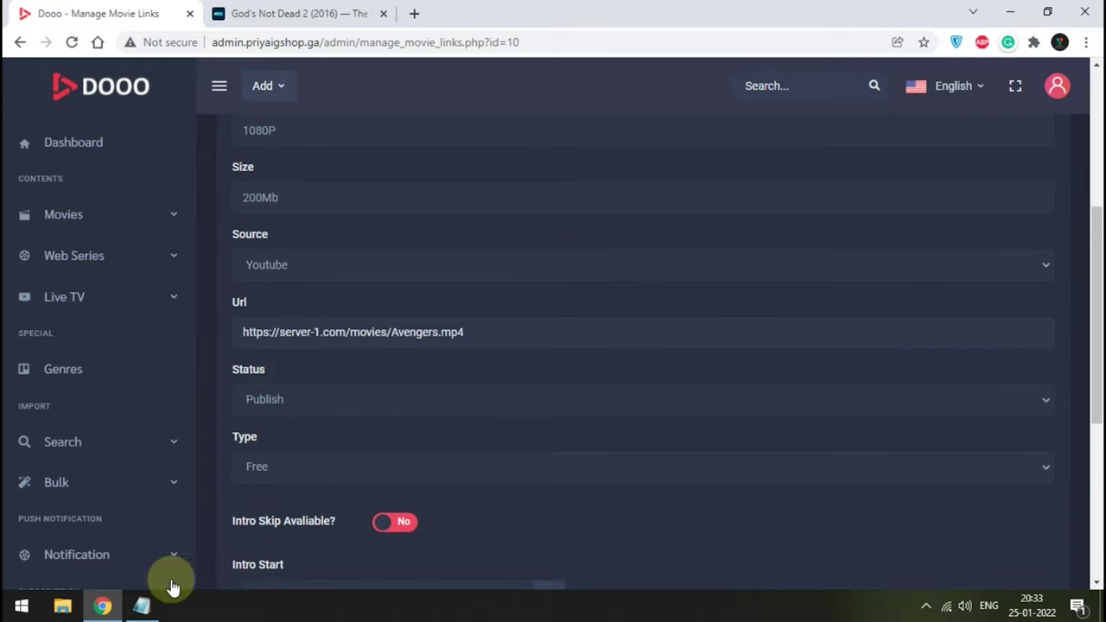
pyautogui.hotkey('alt', 'Tab')
pyautogui.hotkey('ctrl', 'c')
pyautogui.hotkey('alt', 'Tab')
pyautogui.tripleClick(439, 332)
pyautogui.hotkey('ctrl', 'v')
pyautogui.moveTo(1097, 358); pyautogui.dragTo(1098, 458)
pyautogui.scroll(-2, 1098, 458)
pyautogui.click(1013, 328)
pyautogui.click(552, 404)
pyautogui.click(82, 214)
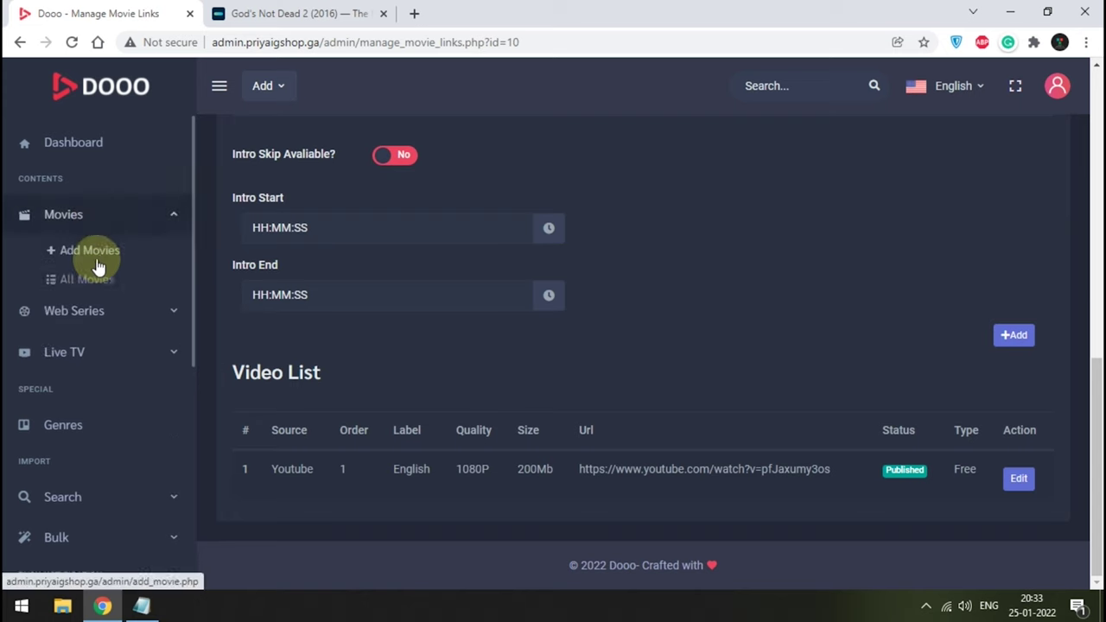
pyautogui.click(90, 282)
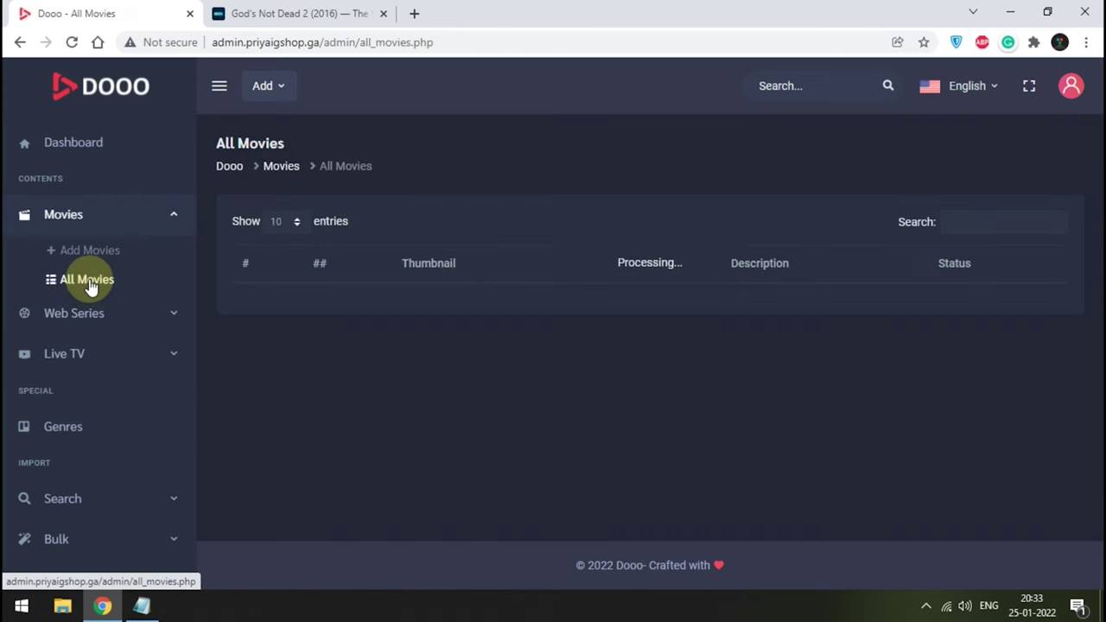
# - Scroll the All Movies list showing the five published movies
pyautogui.moveTo(1090, 153); pyautogui.dragTo(1095, 245)
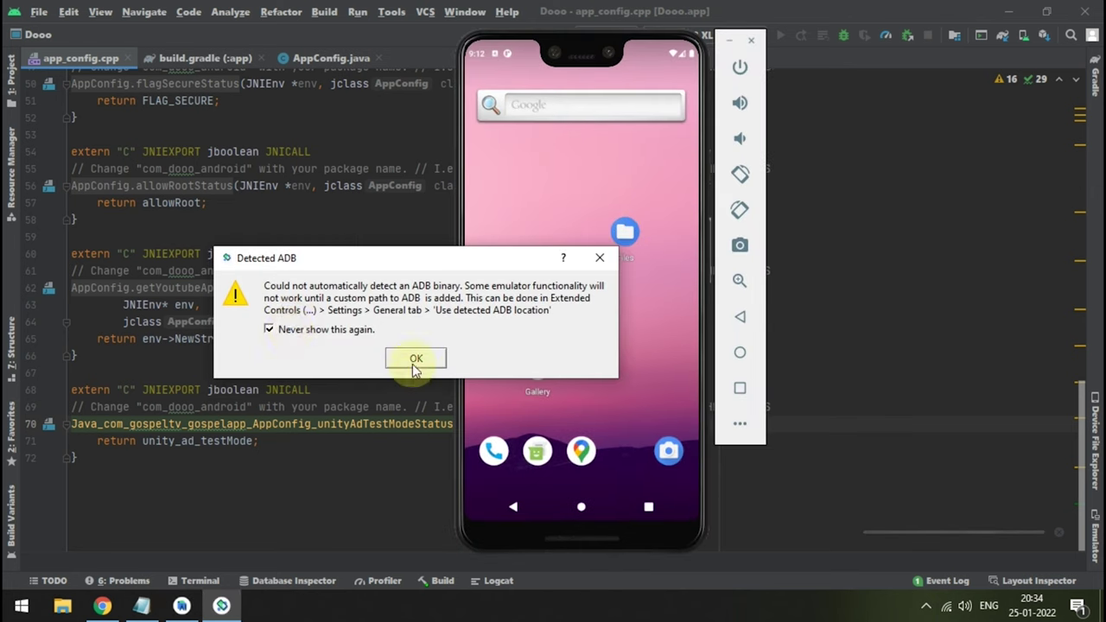
# - Dismiss the ADB warning and log into the Dooo app with the account email and password
pyautogui.click(415, 361)
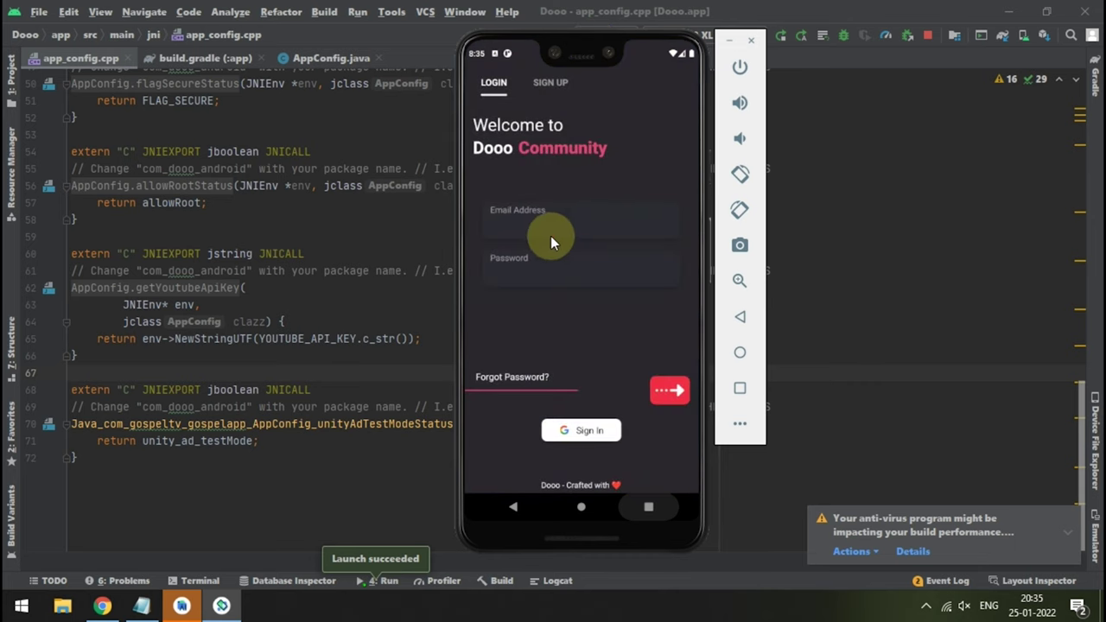
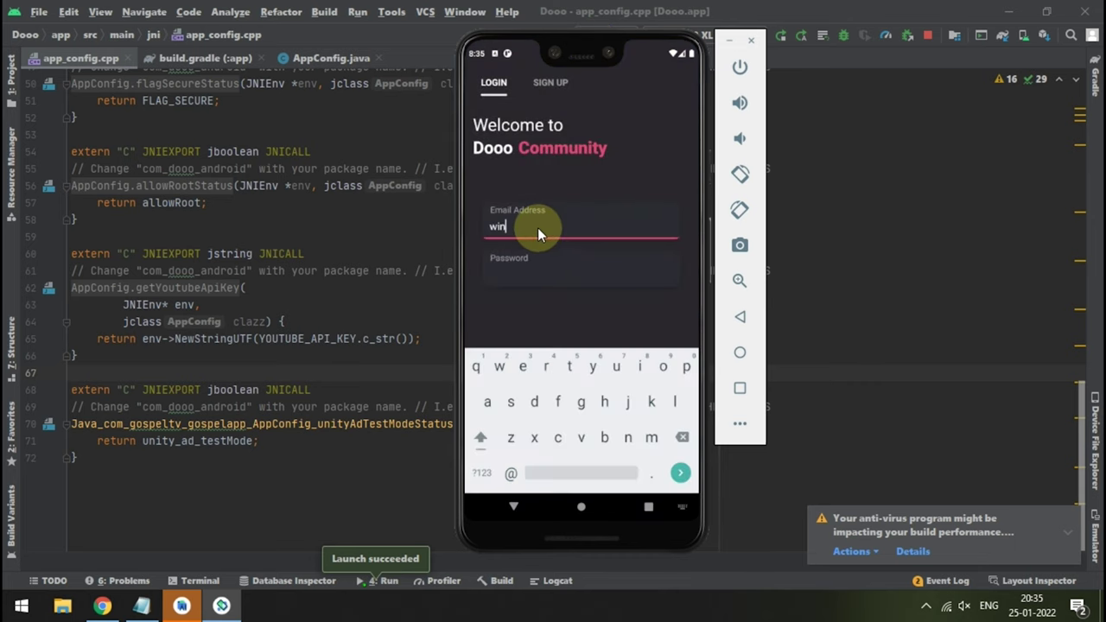
pyautogui.press('Tab')
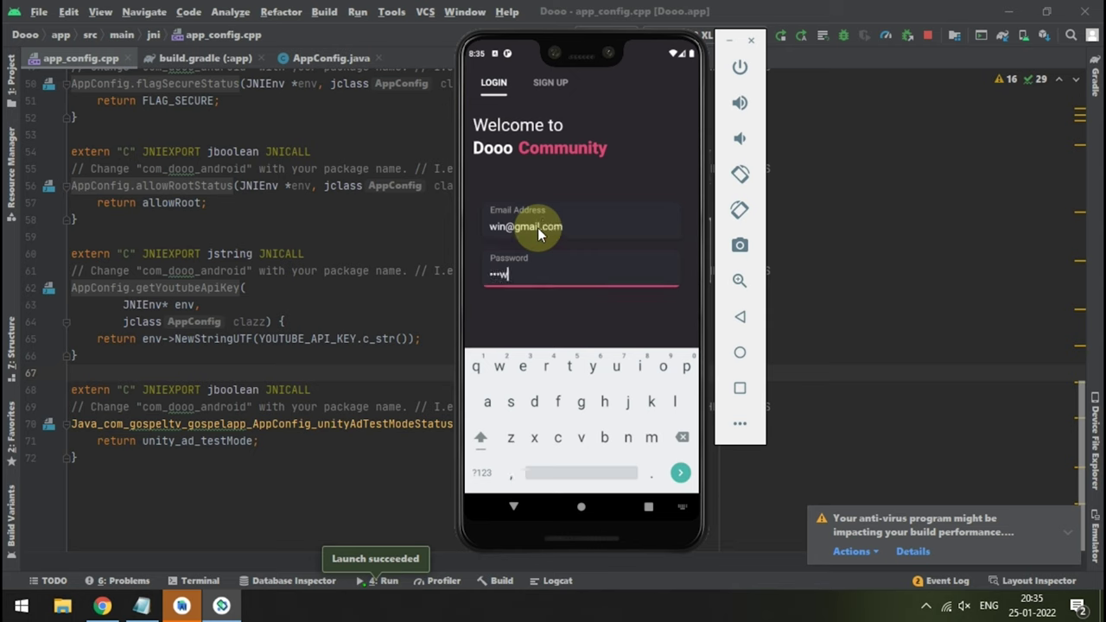
pyautogui.click(509, 516)
pyautogui.click(664, 399)
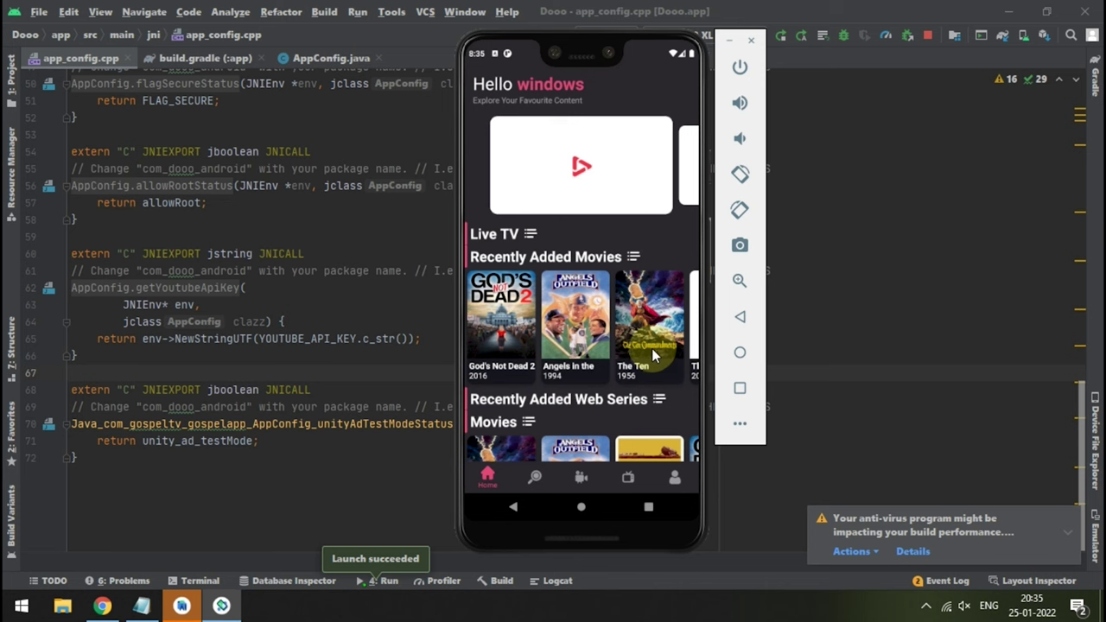
# - Scroll the Movies row to The Pilgrim's Progress and start playing it
pyautogui.moveTo(646, 404); pyautogui.dragTo(631, 274)
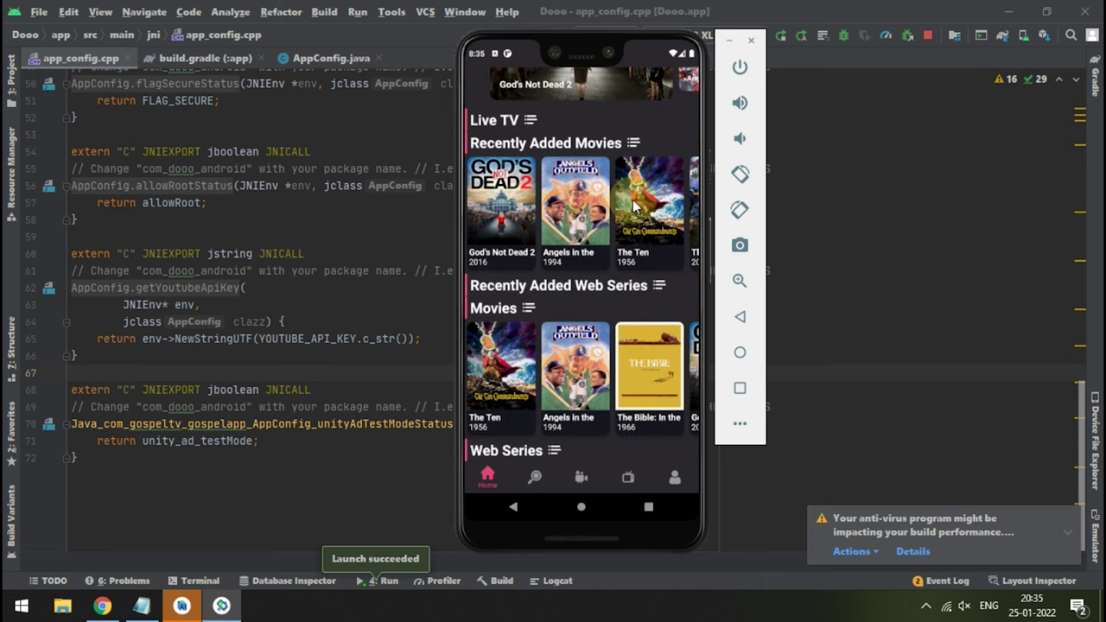
pyautogui.moveTo(641, 378); pyautogui.dragTo(611, 423)
pyautogui.click(603, 391)
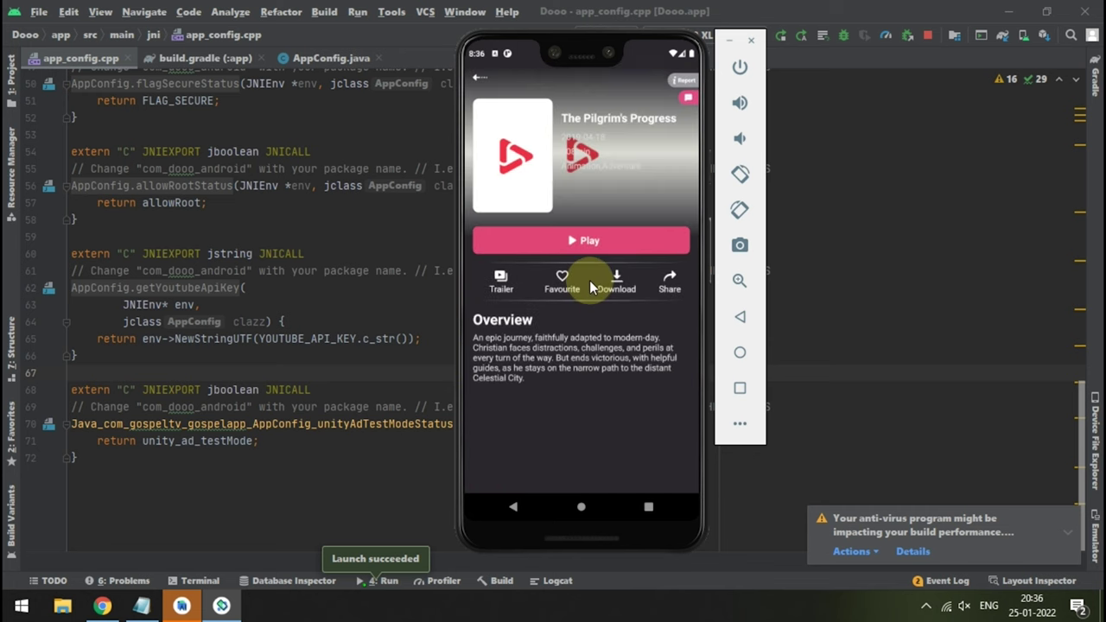
pyautogui.click(598, 243)
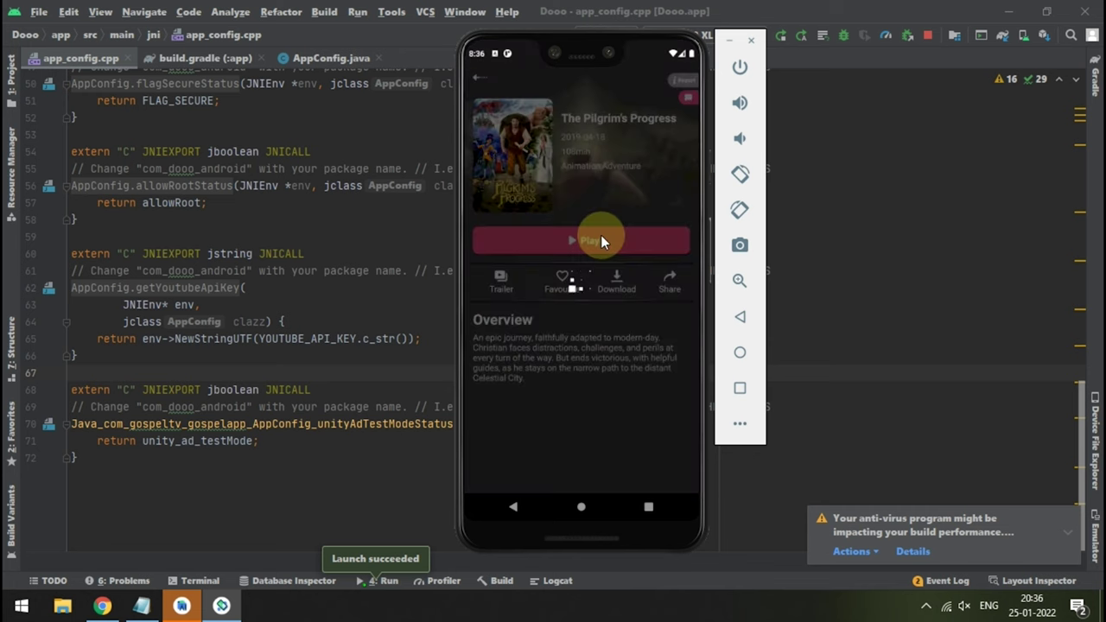
# - Rotate the emulated phone to landscape, centre the emulator window, and skip the film's intro
pyautogui.click(740, 209)
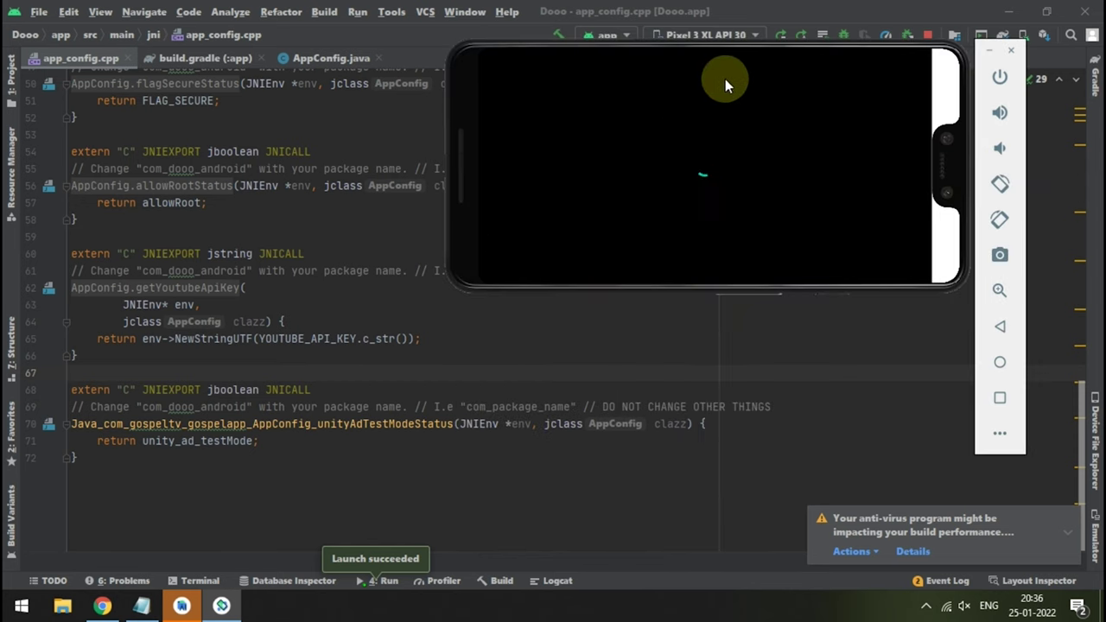
pyautogui.moveTo(769, 47); pyautogui.dragTo(560, 200)
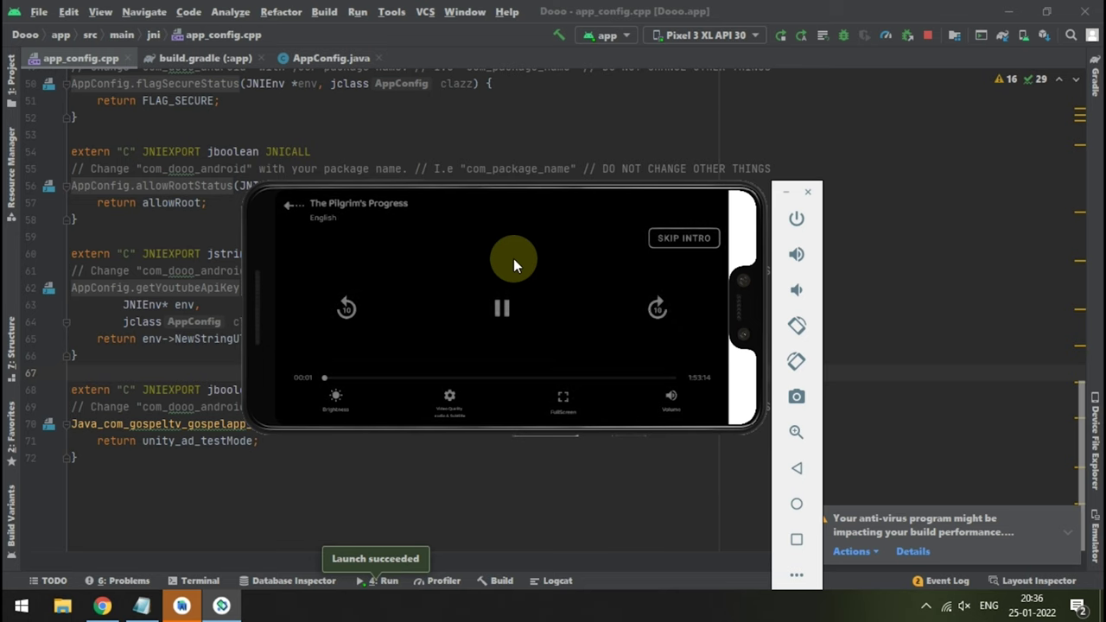
pyautogui.click(679, 245)
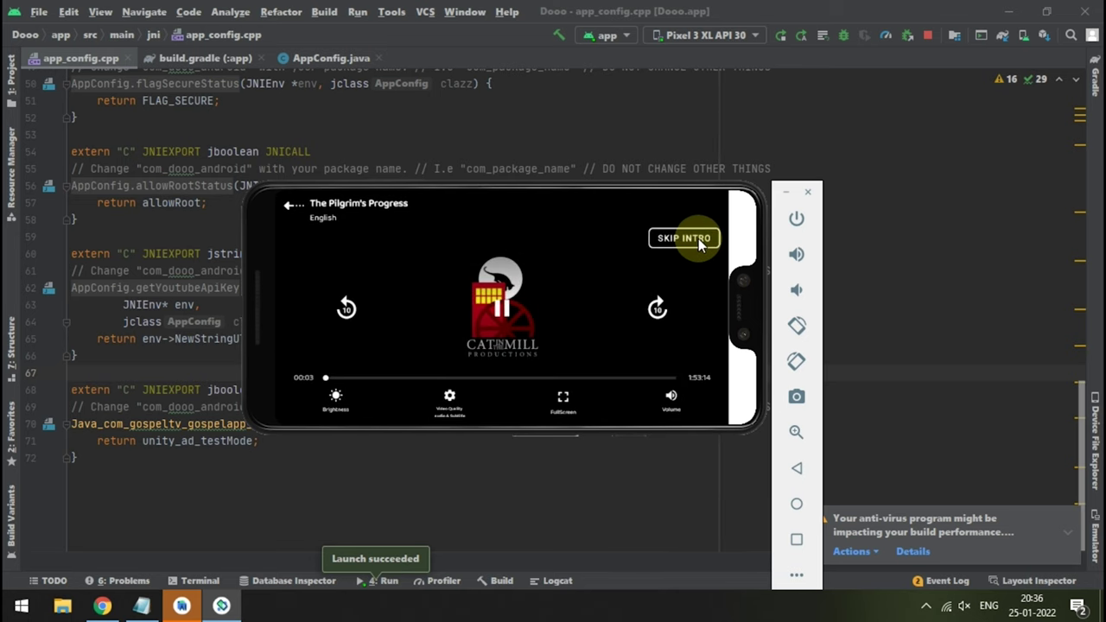
pyautogui.click(698, 242)
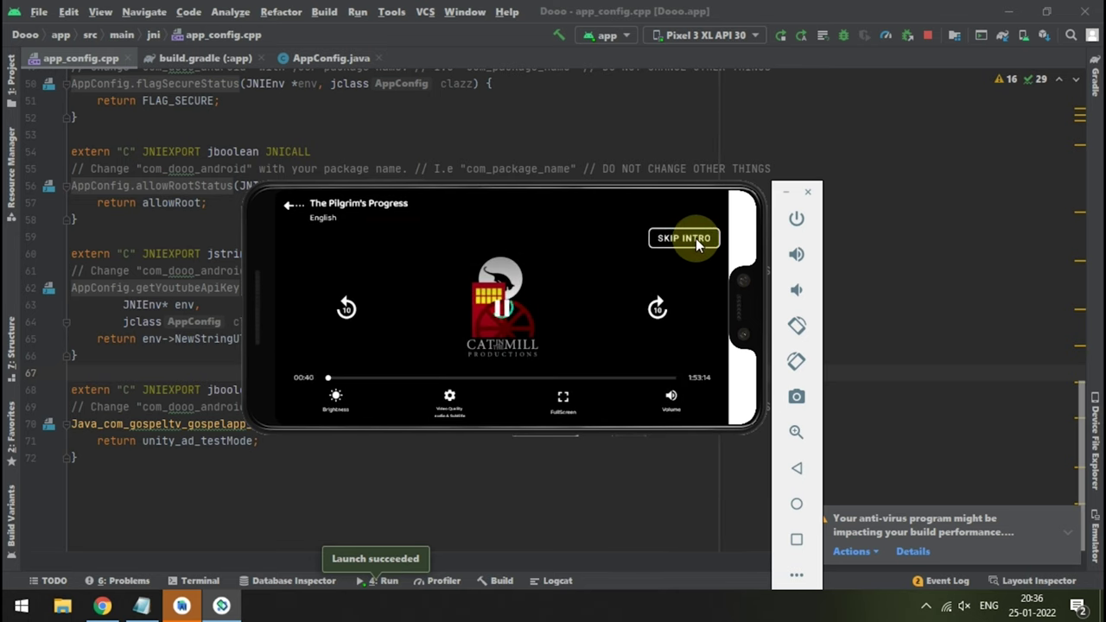
pyautogui.click(553, 312)
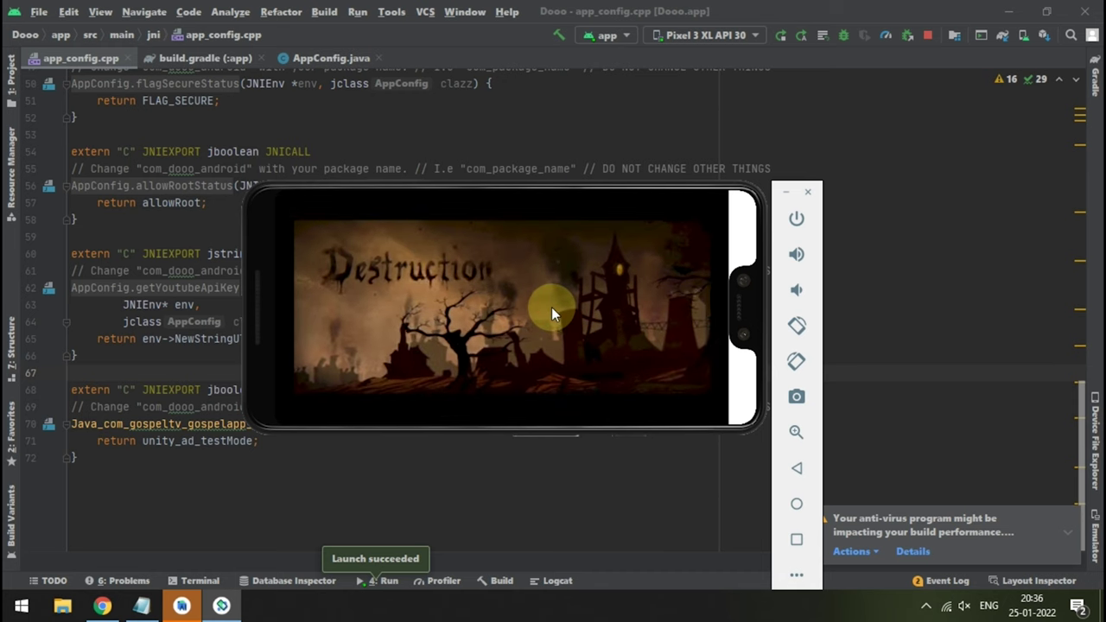
pyautogui.click(553, 314)
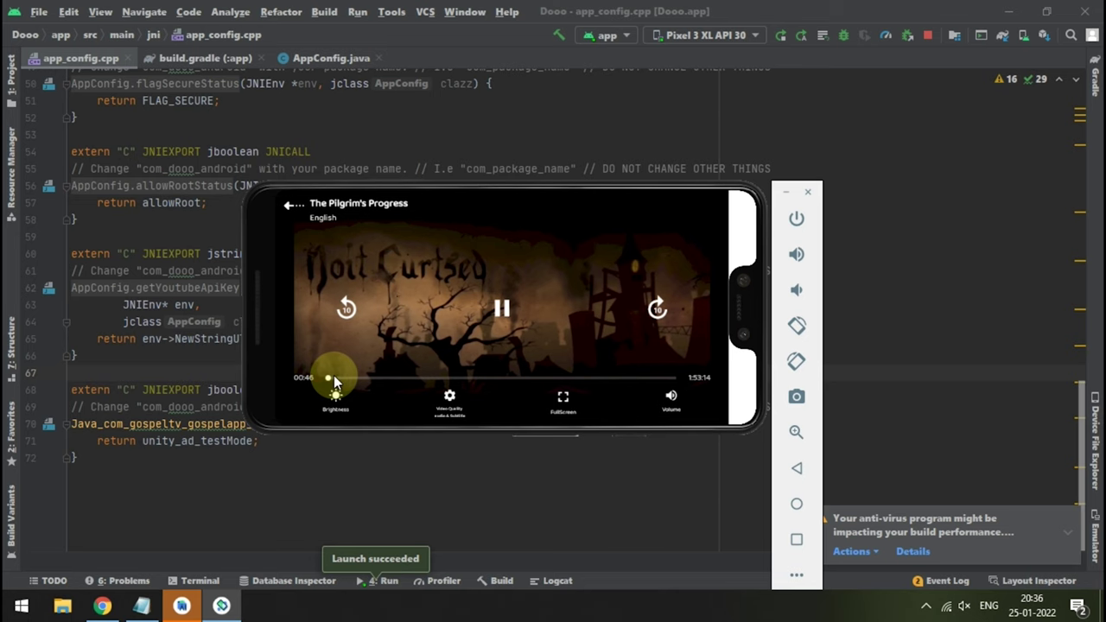
# - Seek the film to about 10:07, pause it, and return to the home screen
pyautogui.moveTo(332, 377); pyautogui.dragTo(354, 377)
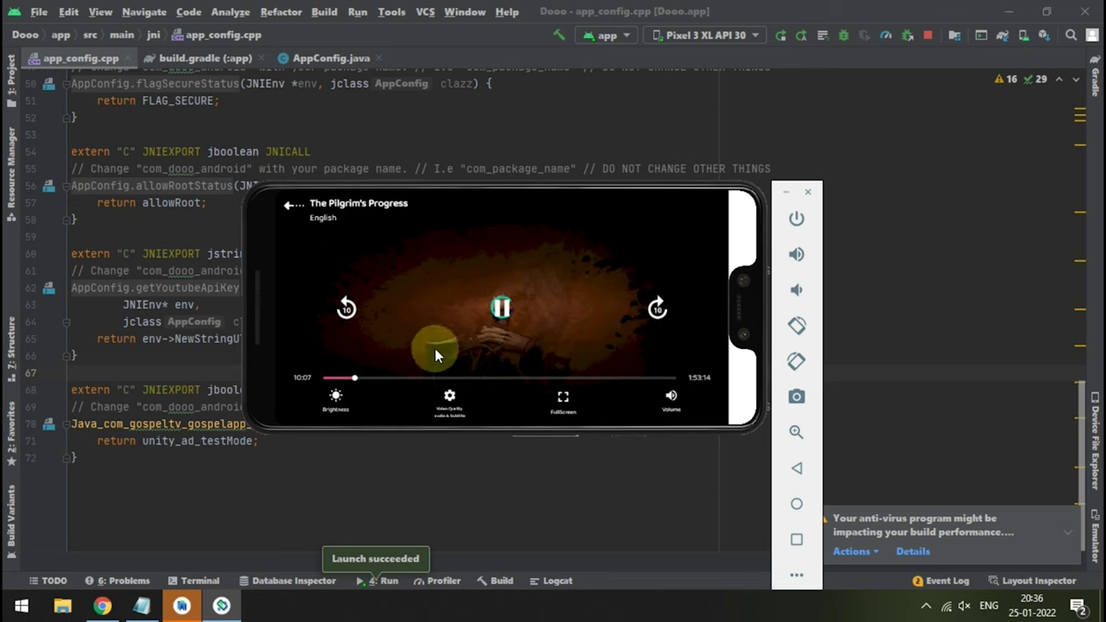
pyautogui.click(670, 398)
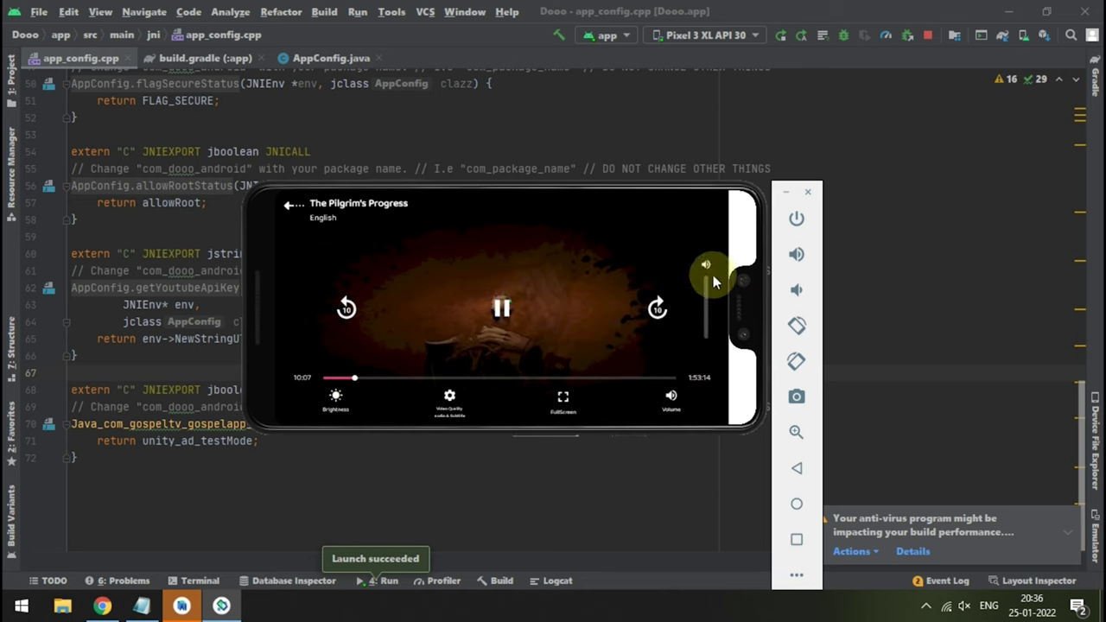
pyautogui.click(669, 399)
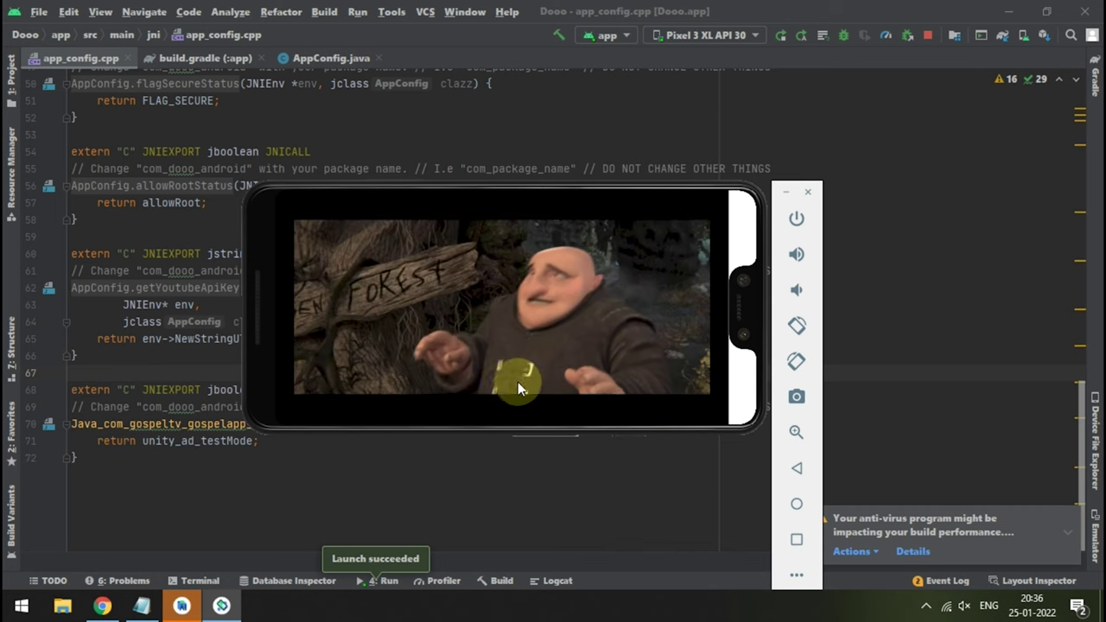
pyautogui.click(547, 352)
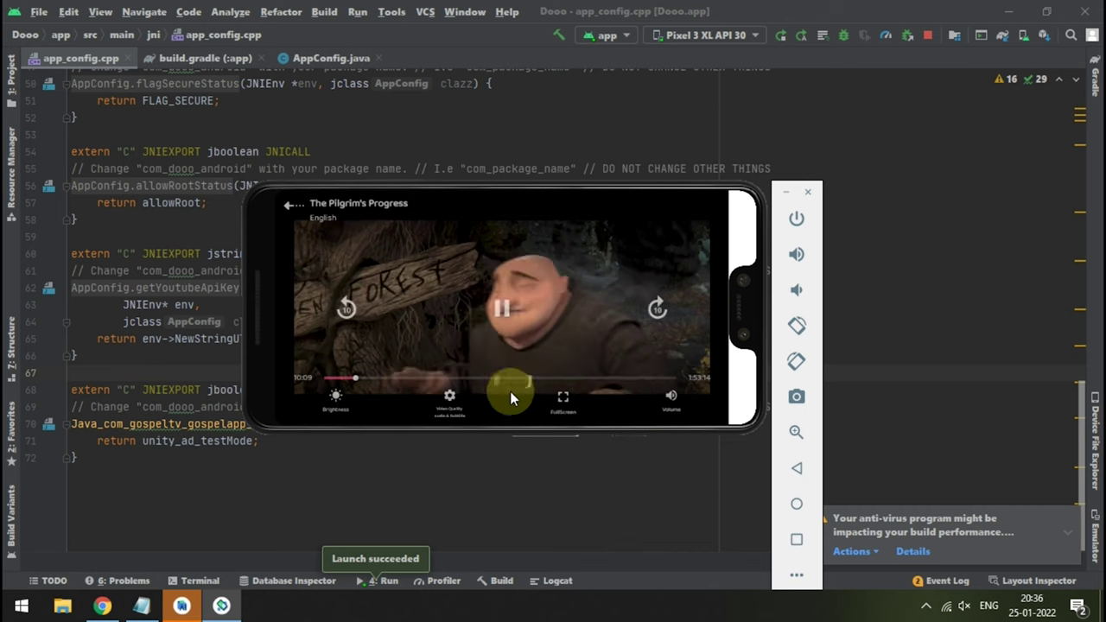
pyautogui.click(502, 309)
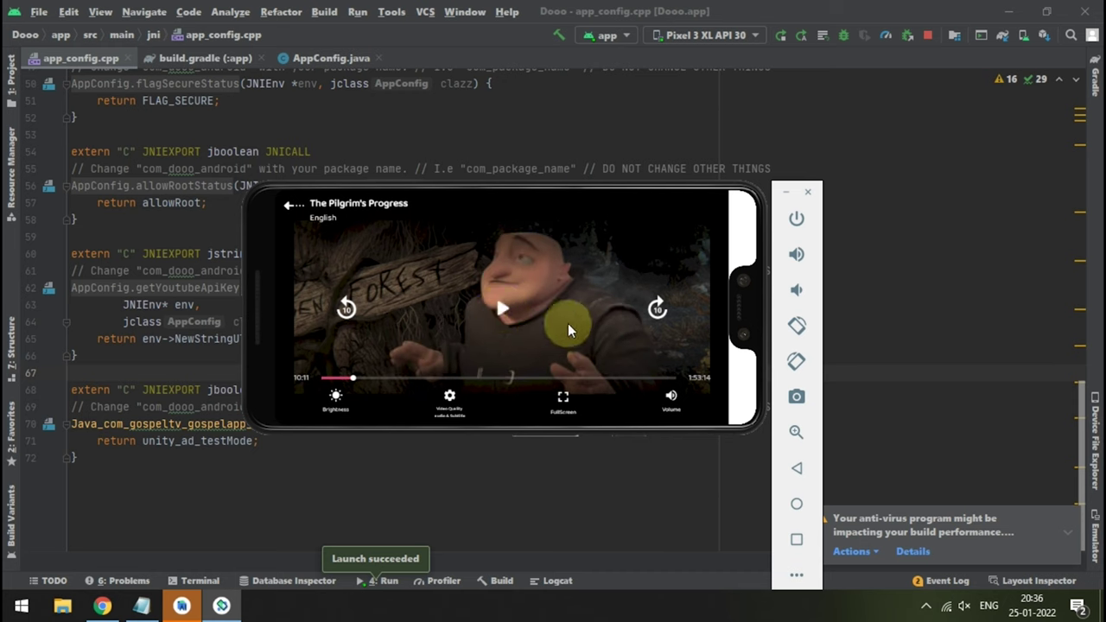
pyautogui.click(299, 203)
pyautogui.click(594, 213)
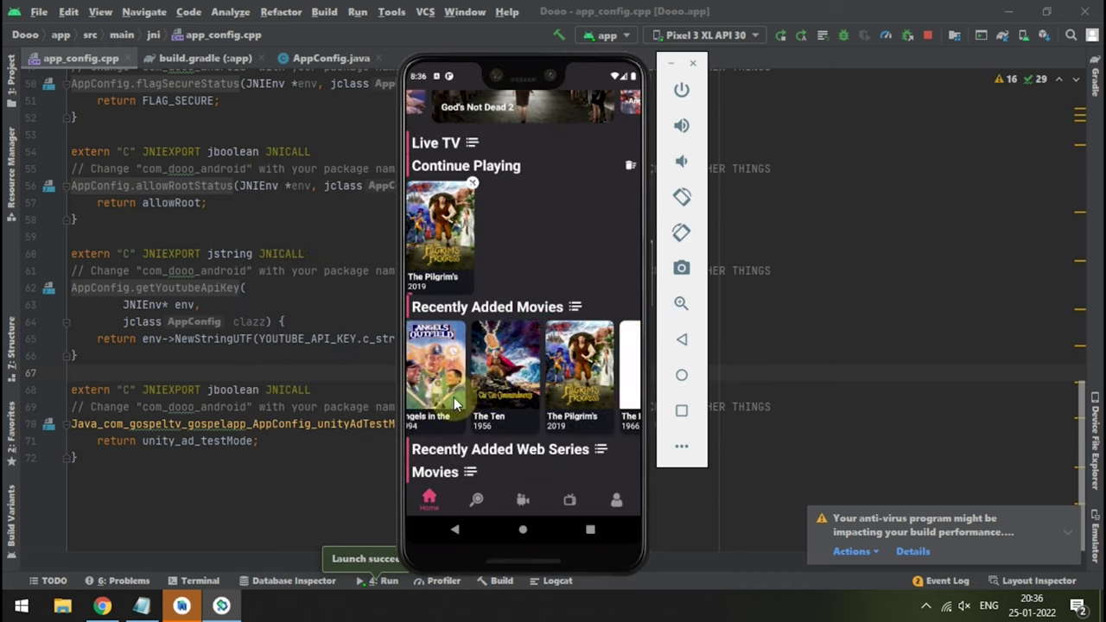
# - Open God's Not Dead 2 from Recently Added and play it at 720p quality
pyautogui.click(495, 374)
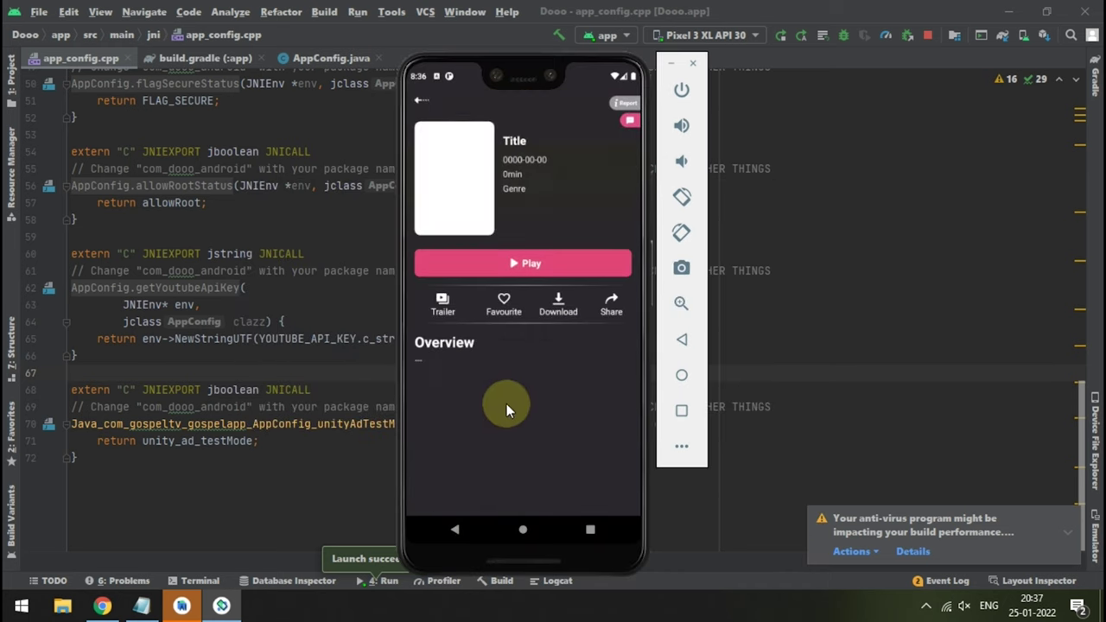
pyautogui.click(546, 261)
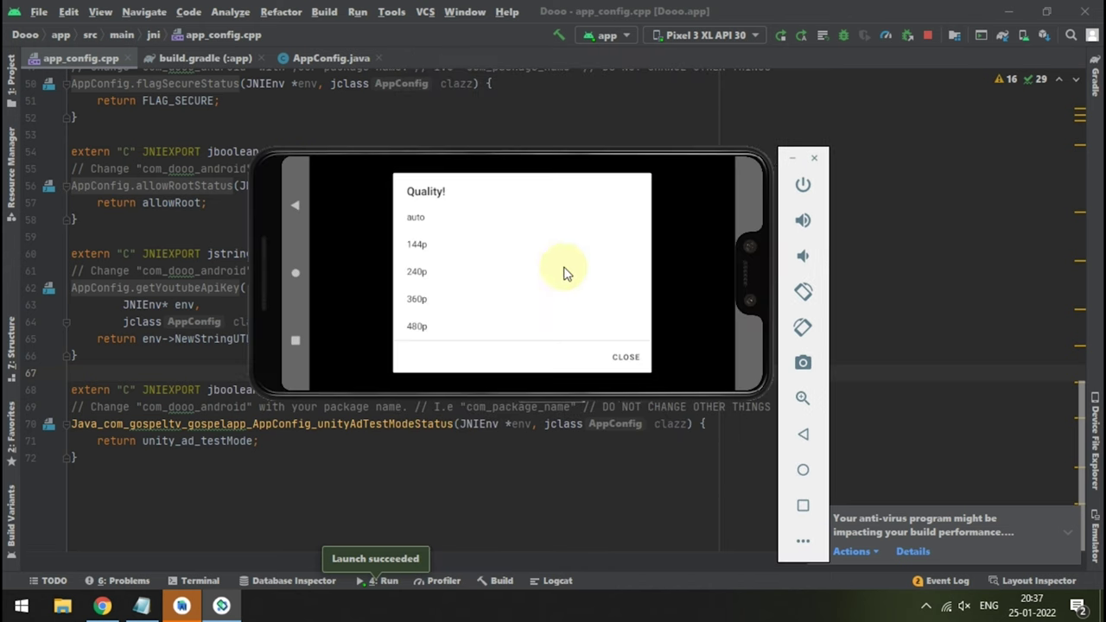
pyautogui.moveTo(504, 321); pyautogui.dragTo(503, 286)
pyautogui.click(469, 305)
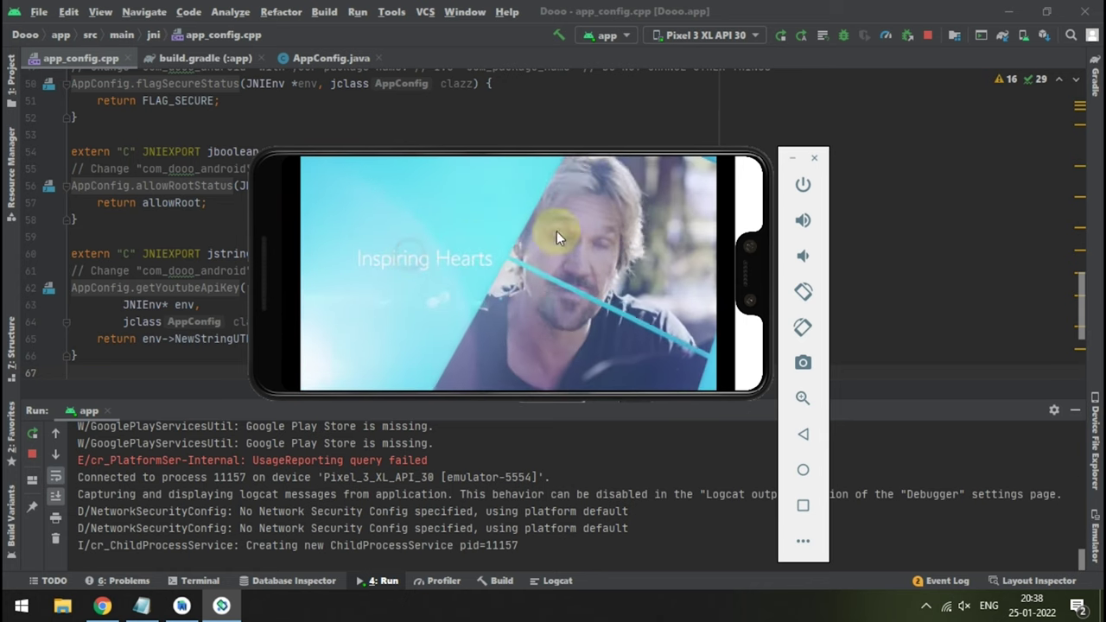
# - Make the player fullscreen, skip ahead and rewind ten seconds, then exit to the details page
pyautogui.click(675, 270)
pyautogui.click(569, 364)
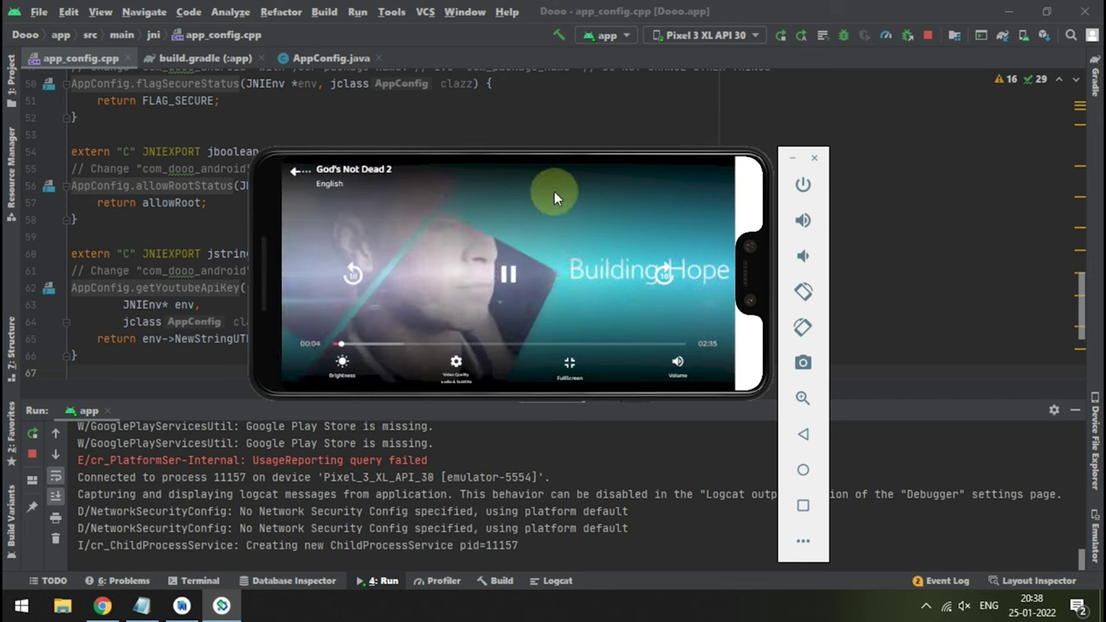
pyautogui.click(712, 227)
pyautogui.doubleClick(653, 222)
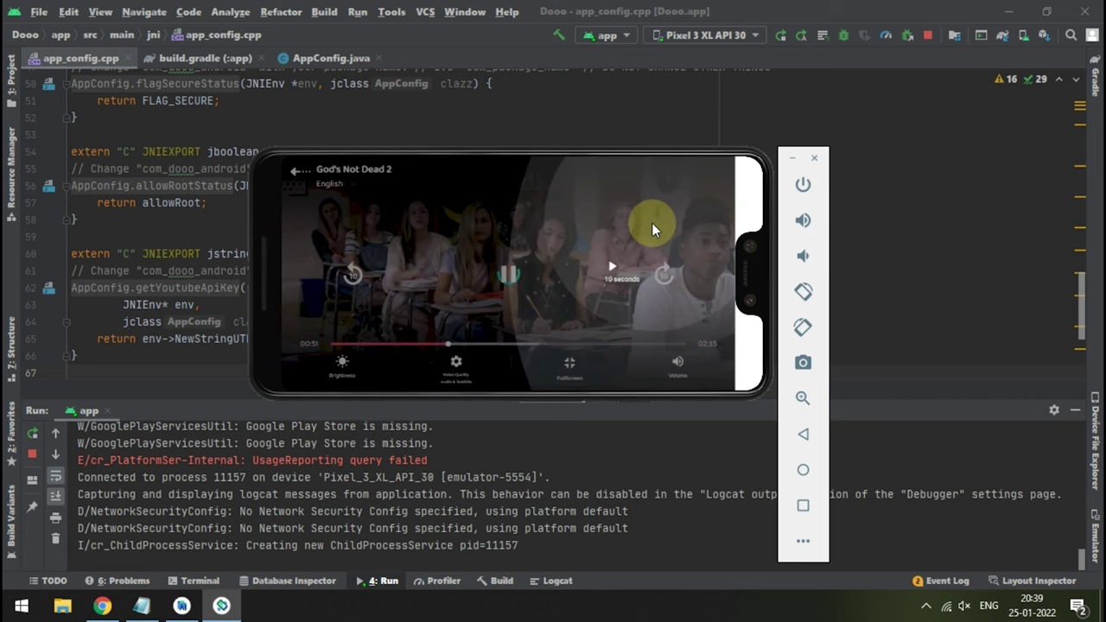
pyautogui.click(343, 230)
pyautogui.click(343, 230)
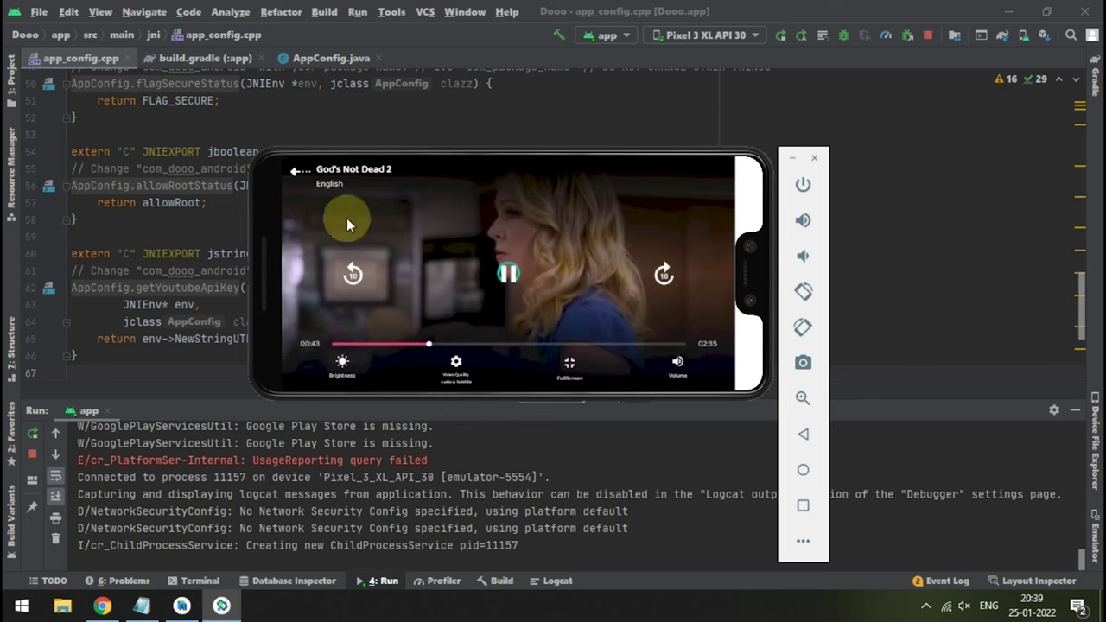
pyautogui.press('Escape')
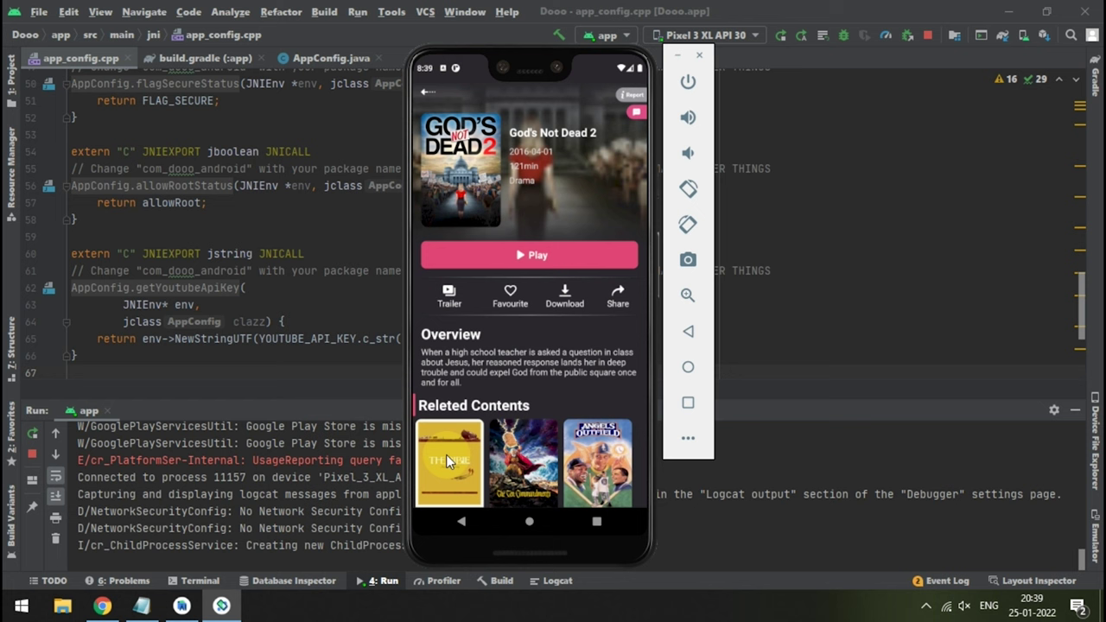
# - Return to the home screen and delete the Continue Playing list, confirming with Yes
pyautogui.click(461, 520)
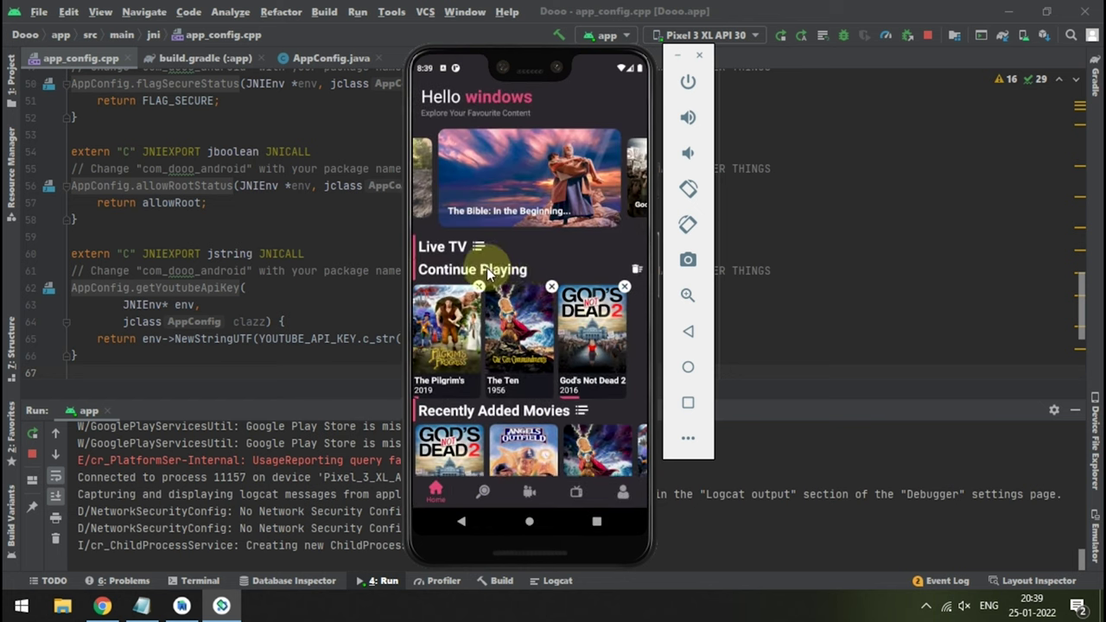
pyautogui.click(636, 263)
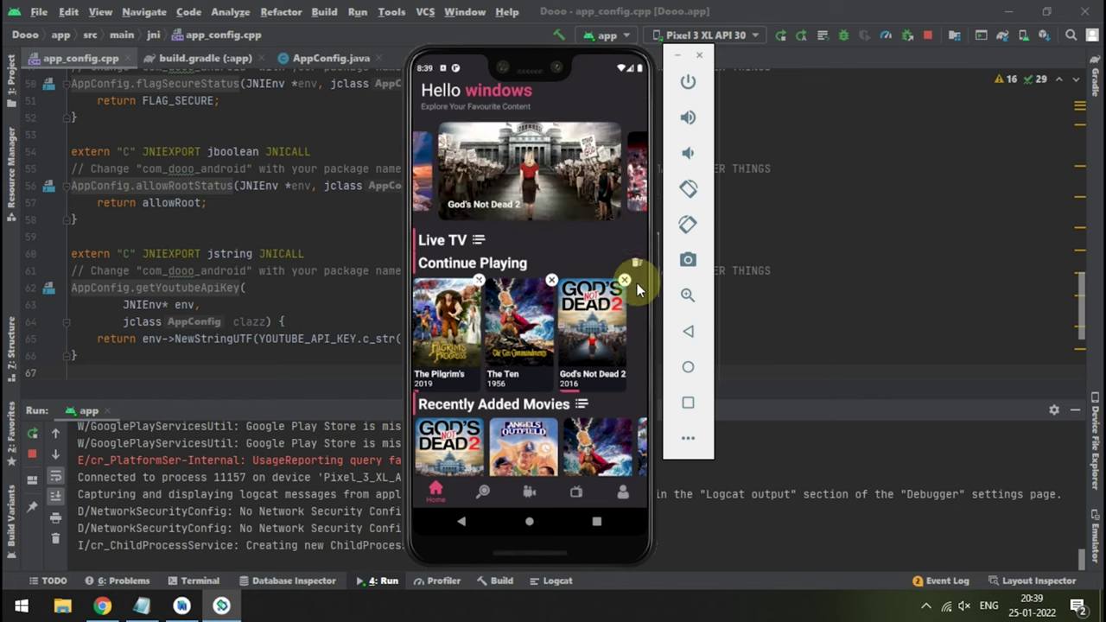
pyautogui.click(570, 367)
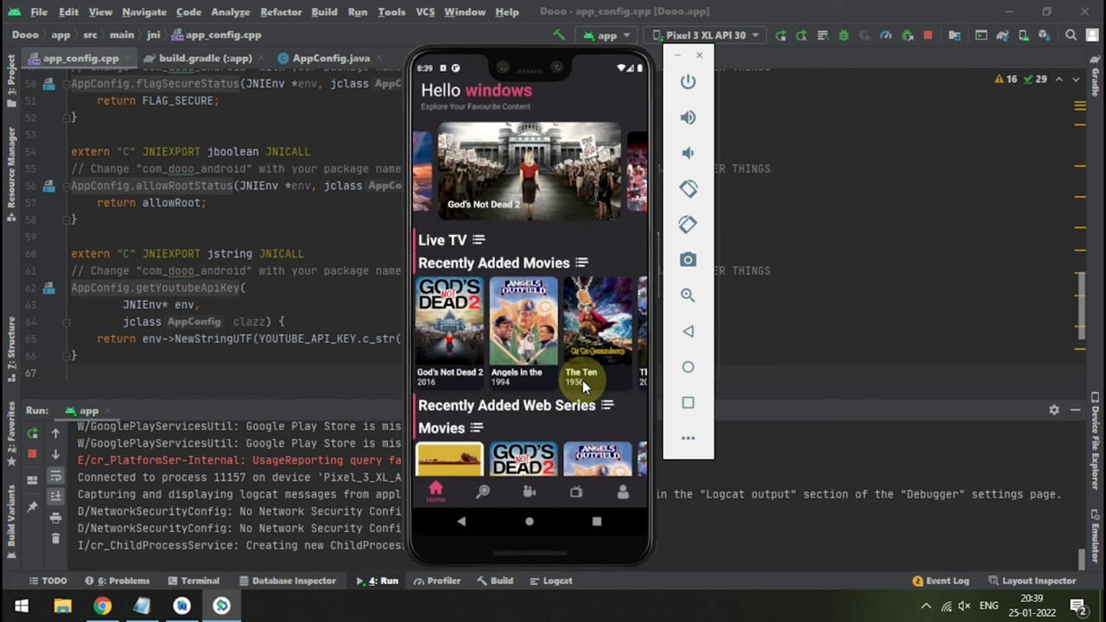